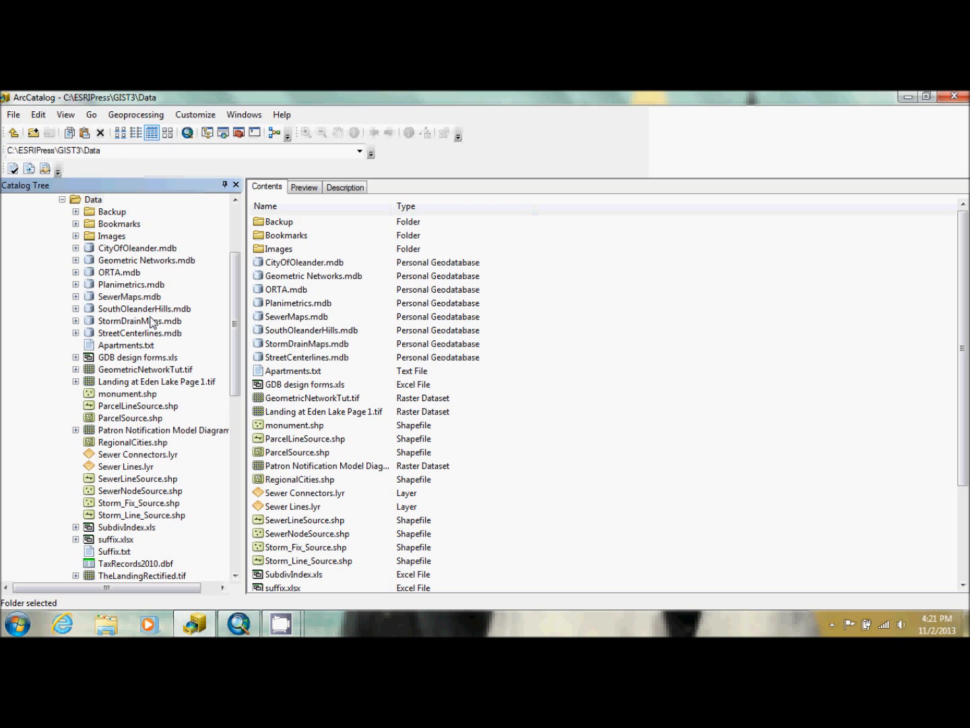
Examine the Planimetrics.mdb geodatabase in the Data folder and its copy in the Backup folder
{"action": "left_click", "coordinate": [119, 290]}
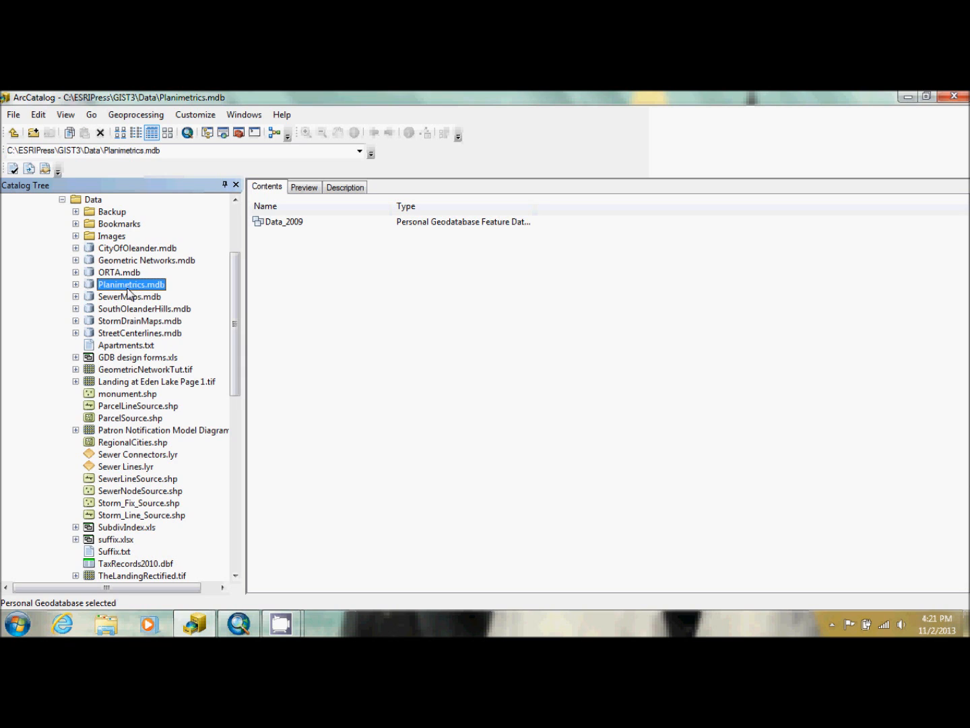
{"action": "right_click", "coordinate": [129, 290]}
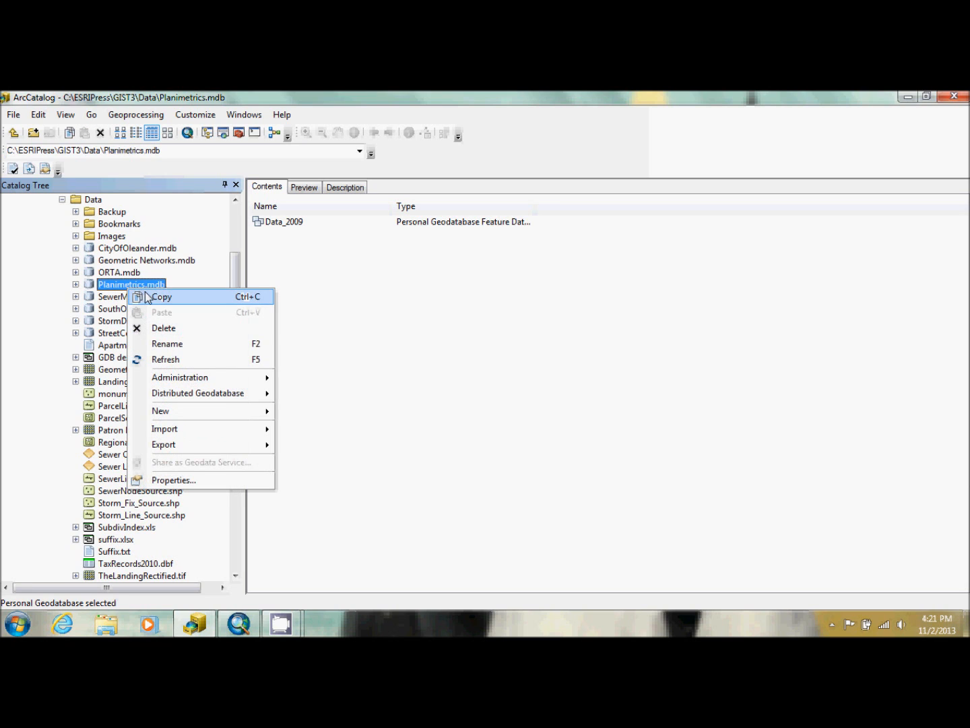
{"action": "left_click", "coordinate": [116, 215]}
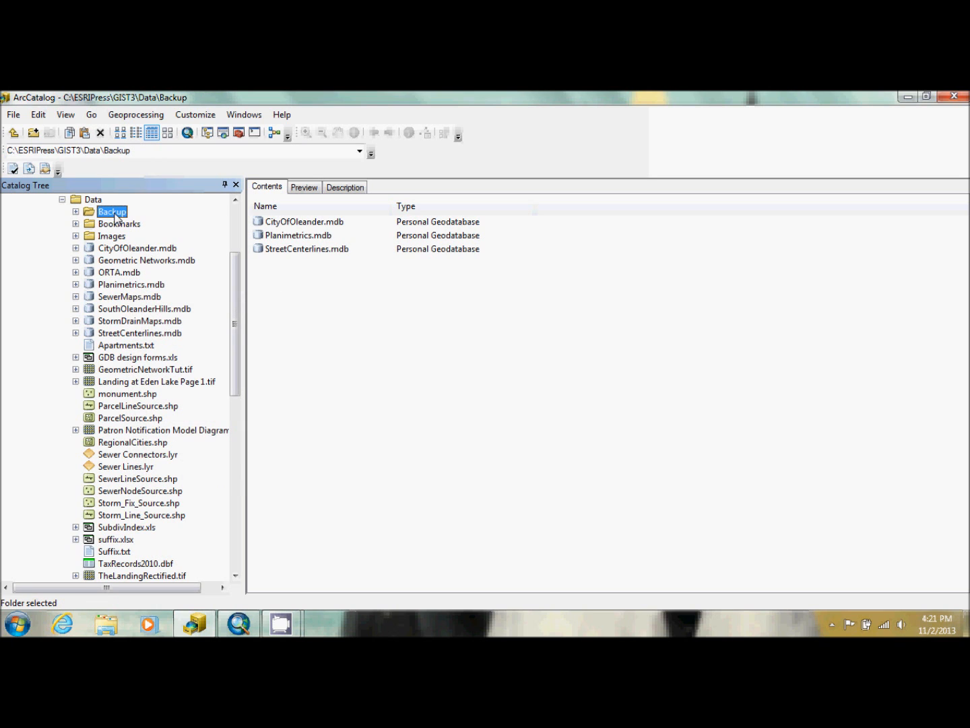
{"action": "right_click", "coordinate": [115, 216]}
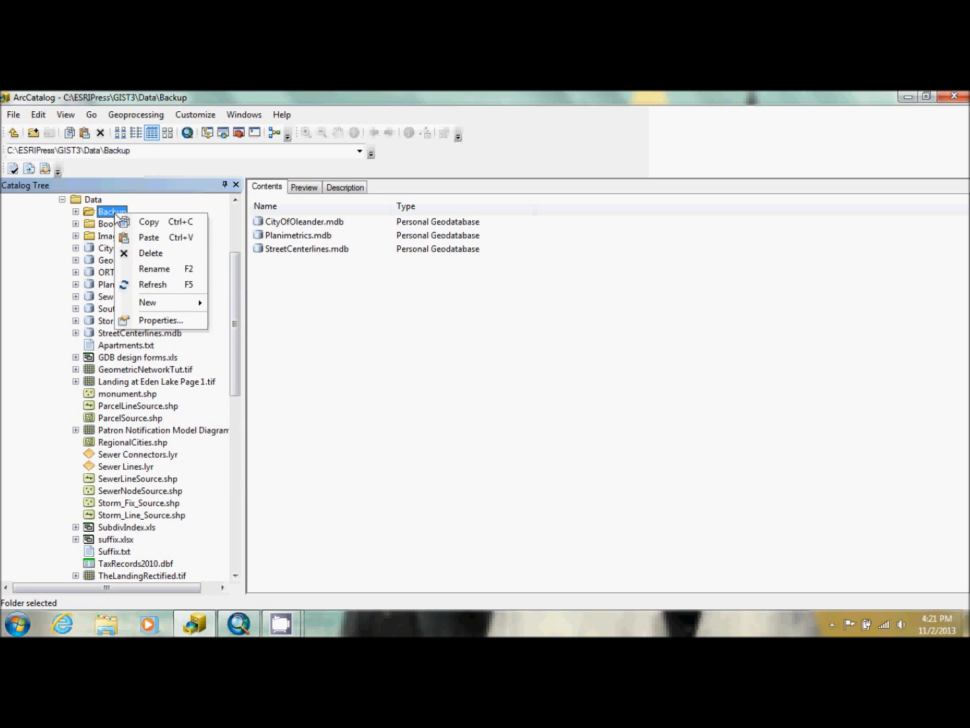
{"action": "left_click", "coordinate": [446, 325]}
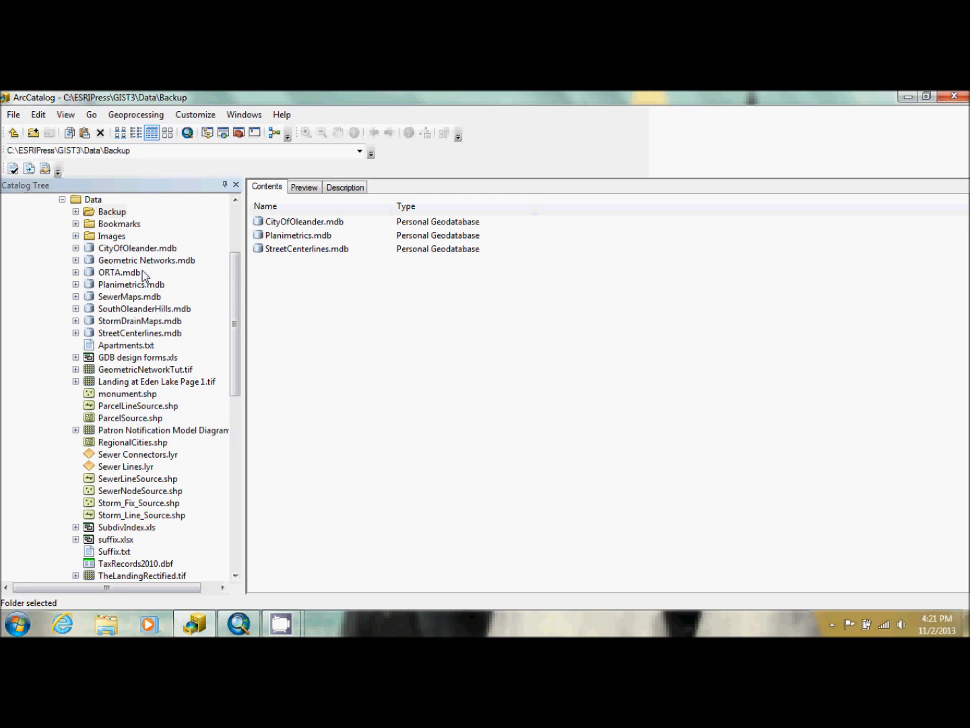
{"action": "right_click", "coordinate": [115, 286]}
{"action": "left_click", "coordinate": [384, 327]}
{"action": "left_click", "coordinate": [112, 211]}
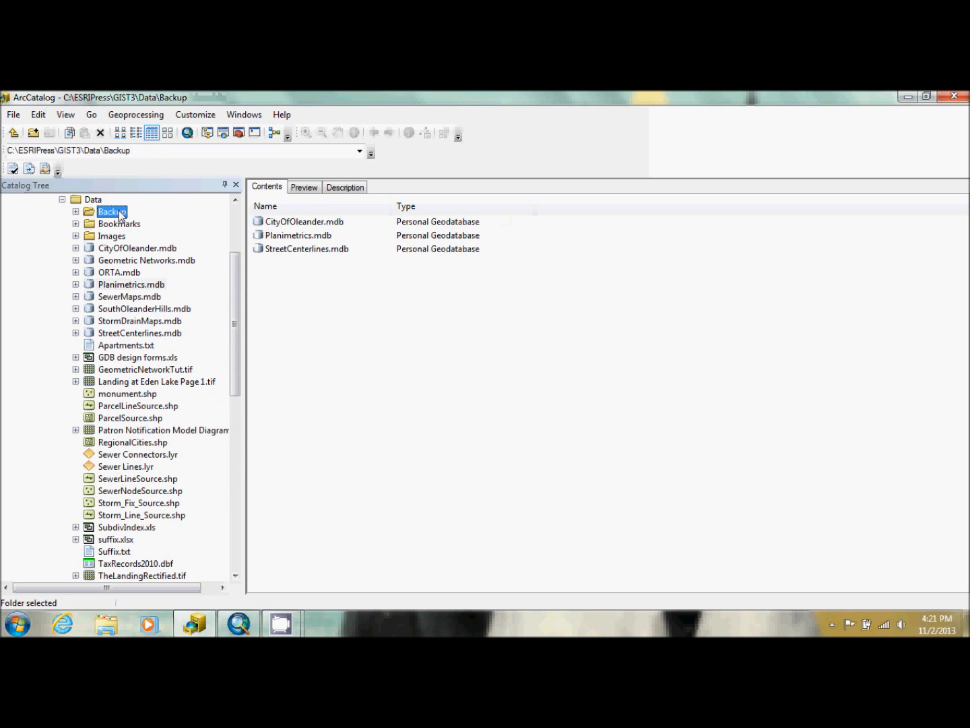
{"action": "left_click", "coordinate": [299, 236]}
{"action": "right_click", "coordinate": [298, 236]}
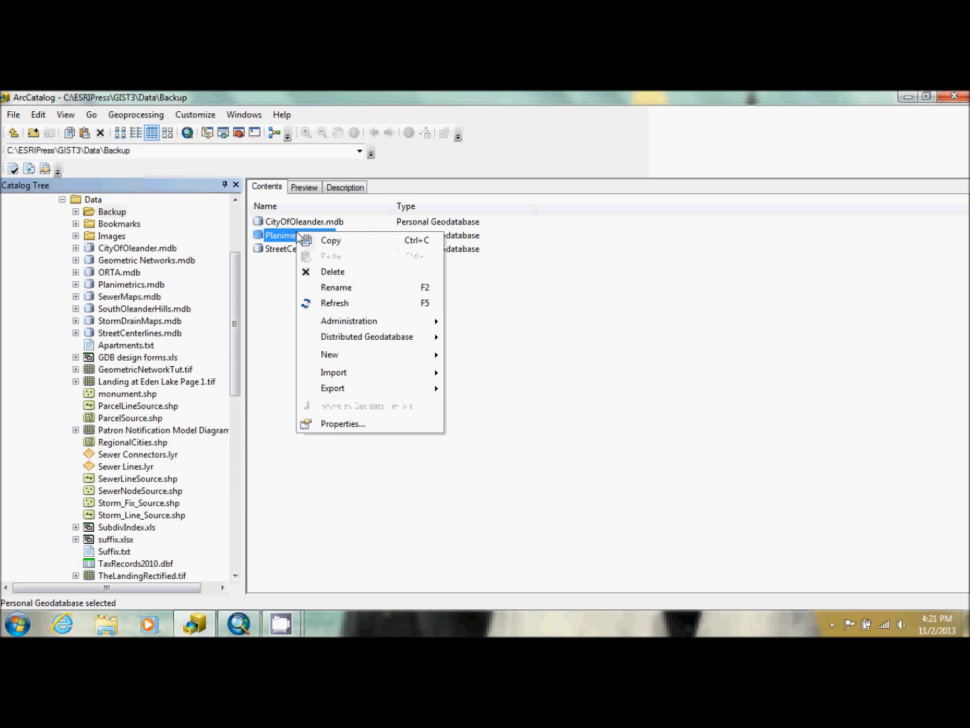
{"action": "right_click", "coordinate": [94, 200]}
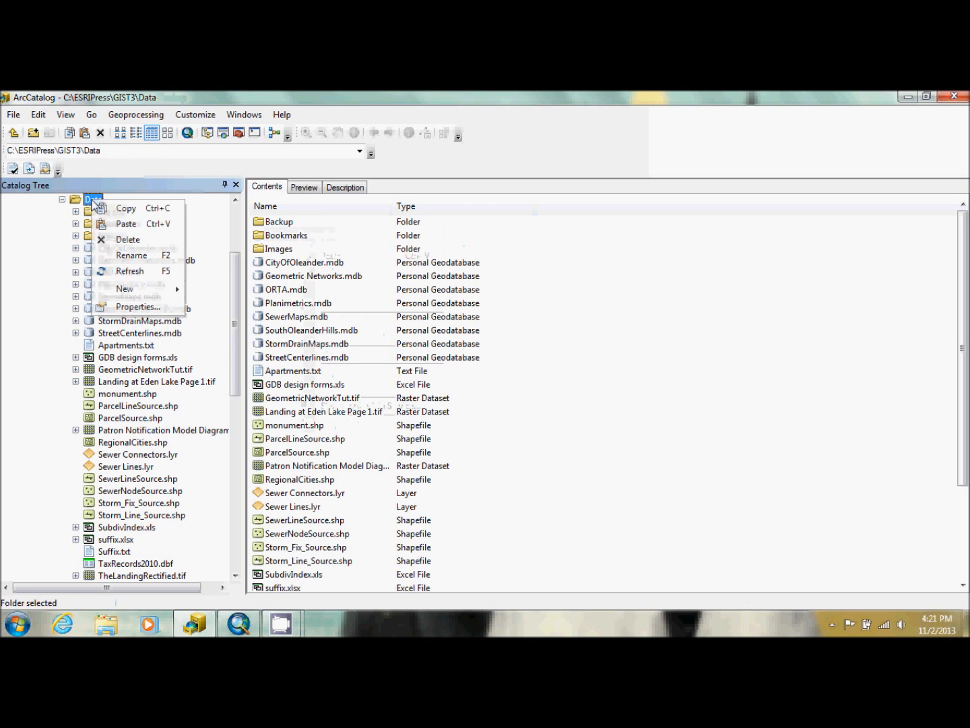
{"action": "left_click", "coordinate": [34, 269]}
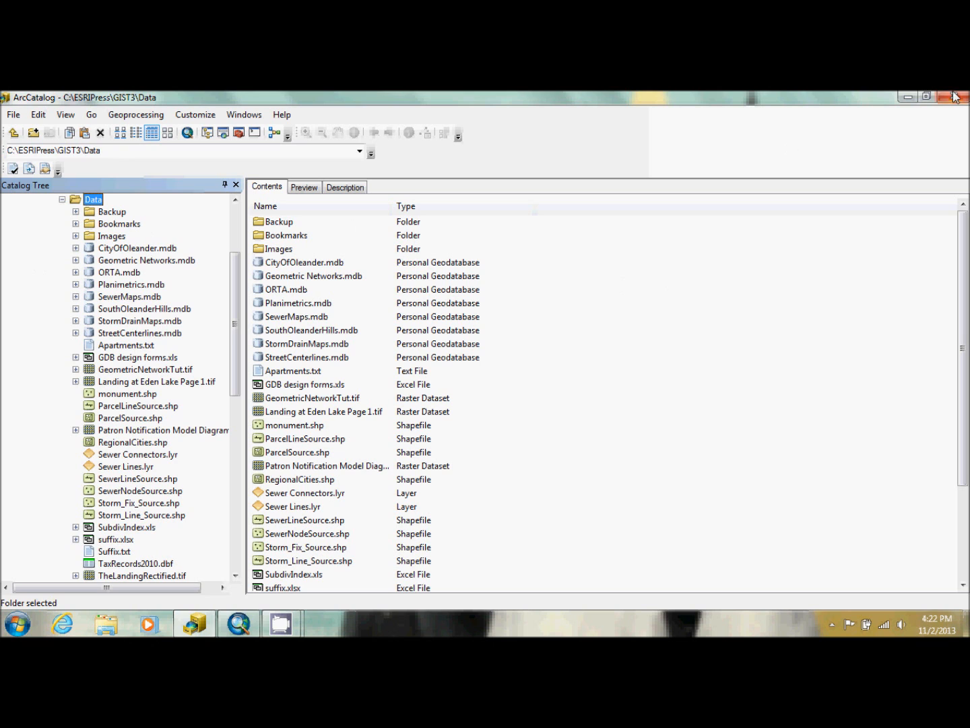
Switch to ArcMap and close the ArcCatalog window
{"action": "left_click", "coordinate": [233, 626]}
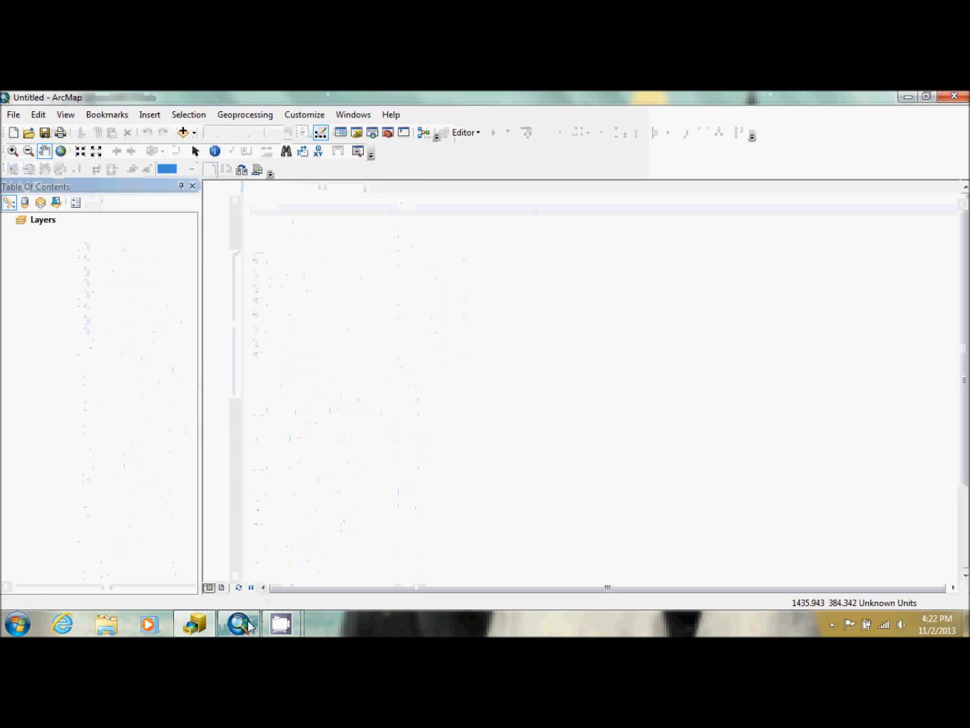
{"action": "right_click", "coordinate": [200, 630]}
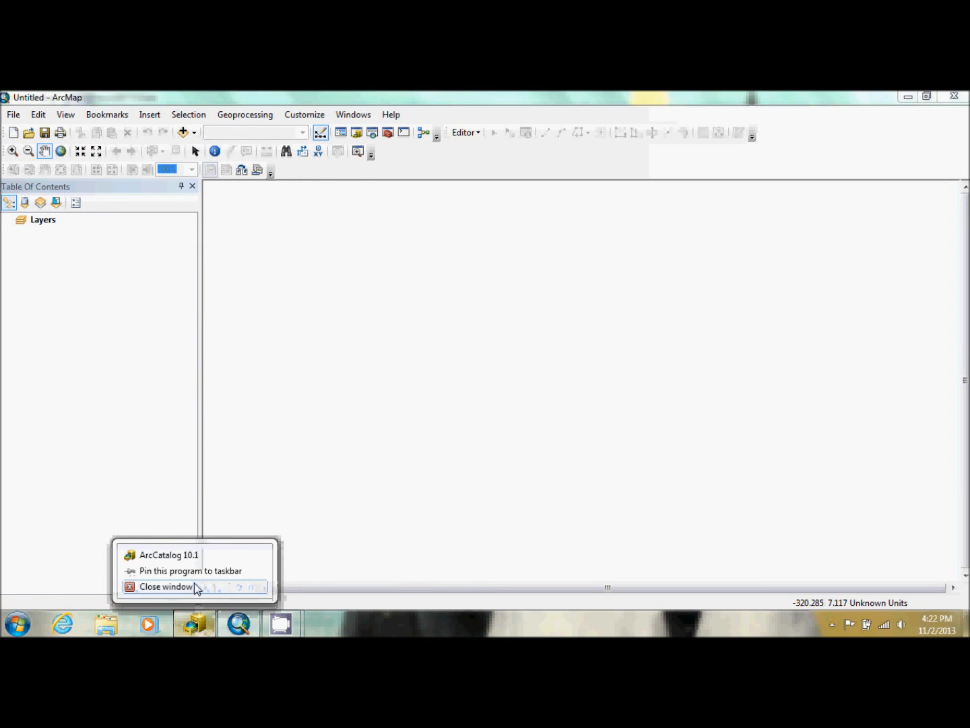
{"action": "left_click", "coordinate": [195, 590]}
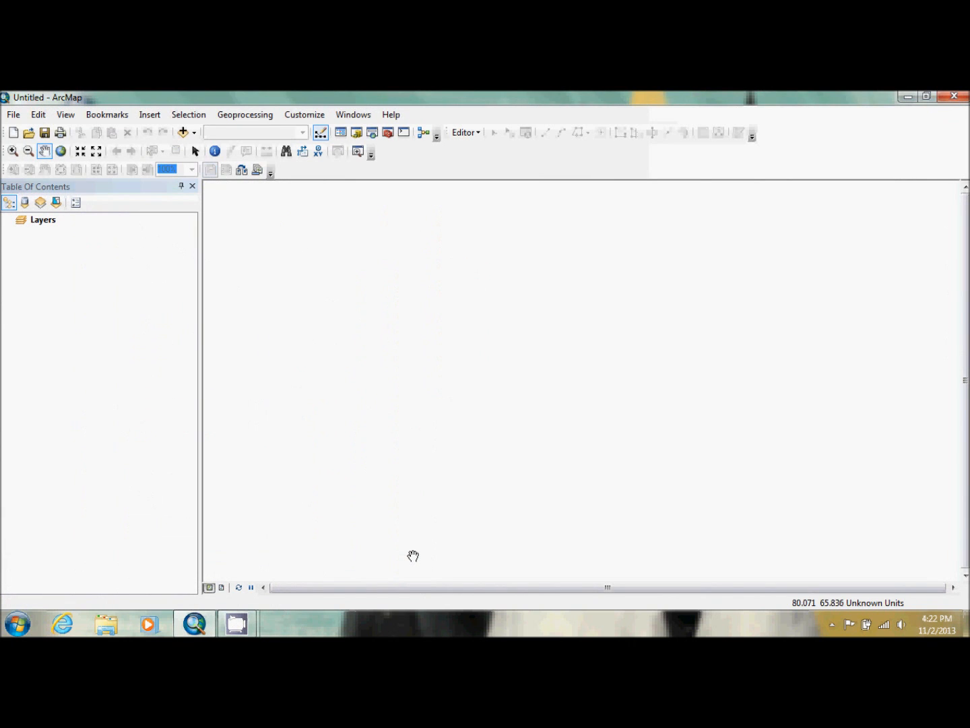
Open the Tutorial 9-1 map document from the Maps folder
{"action": "left_click", "coordinate": [29, 132]}
{"action": "scroll", "coordinate": [457, 331], "scroll_direction": "down", "scroll_amount": 3}
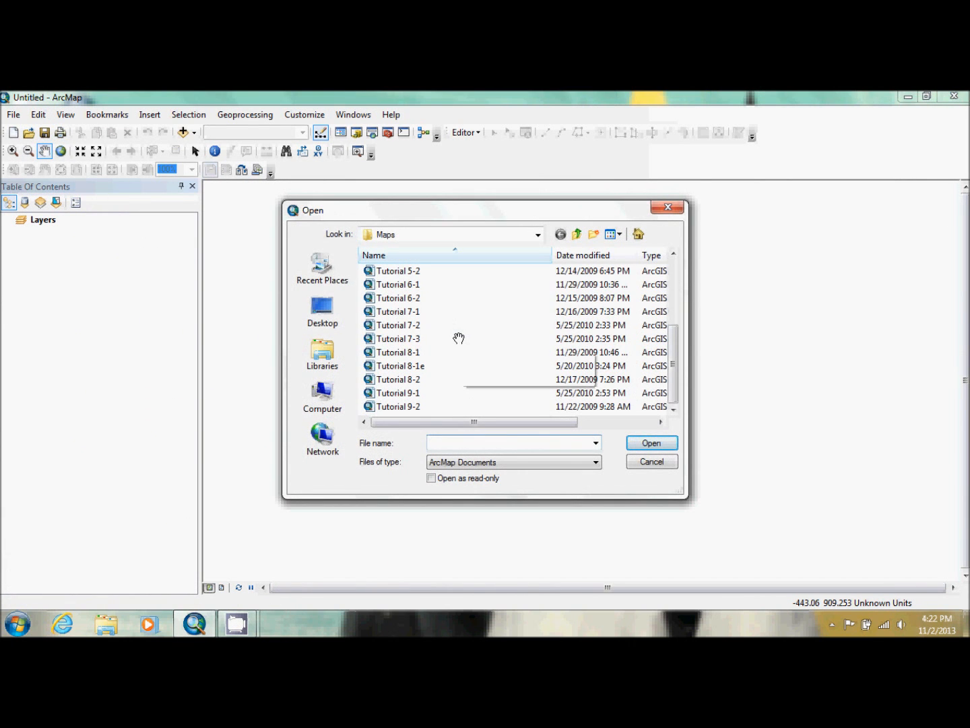
{"action": "double_click", "coordinate": [405, 393]}
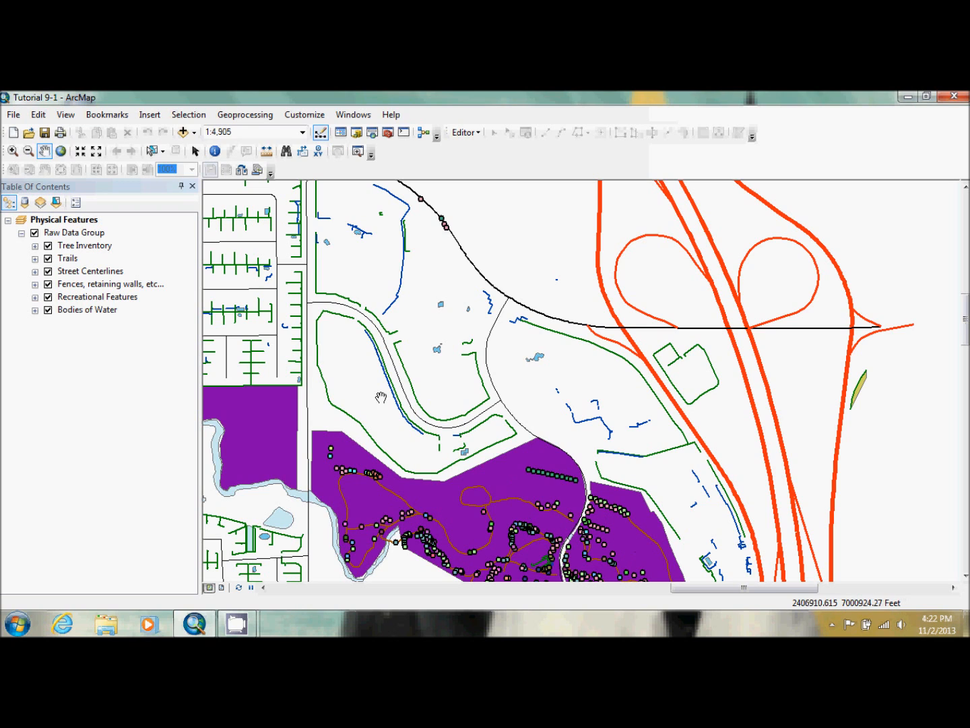
Set the map scale to 1:10,000 and bring the whole purple recreational area into the map extent
{"action": "left_click", "coordinate": [300, 132]}
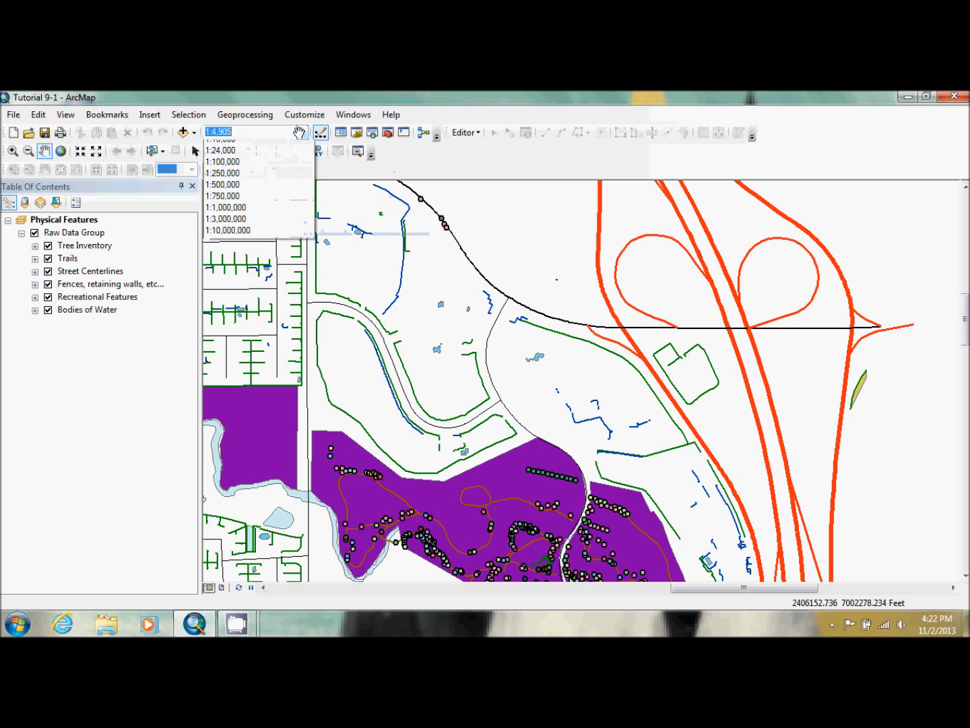
{"action": "left_click", "coordinate": [264, 156]}
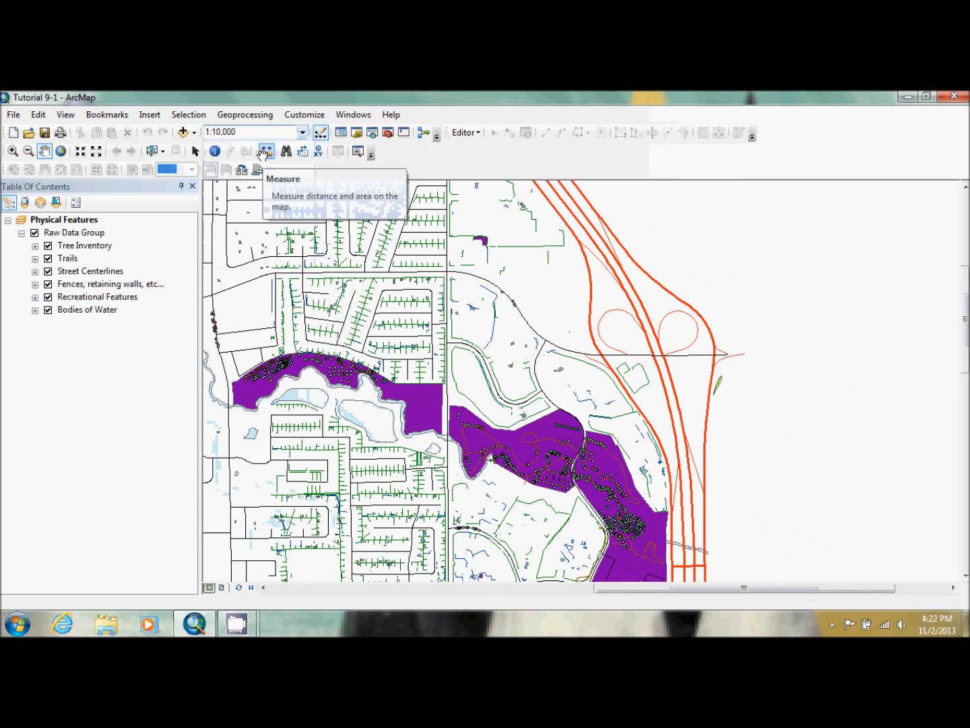
{"action": "left_click_drag", "start_coordinate": [509, 452], "coordinate": [519, 363]}
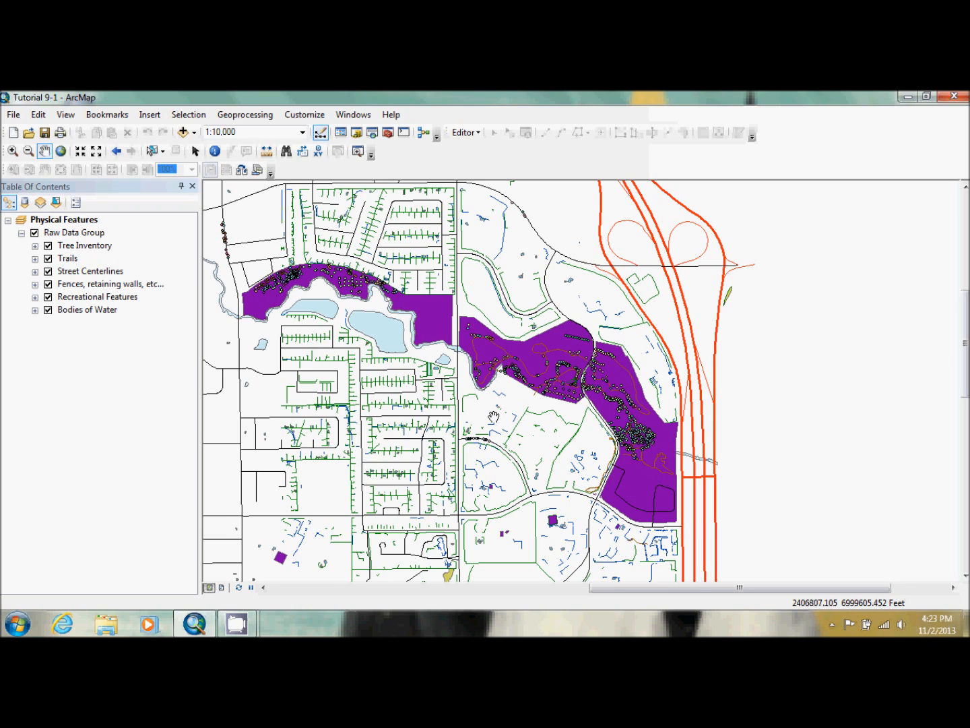
Add a new group layer to the Physical Features data frame and name it Representation Group
{"action": "right_click", "coordinate": [61, 221]}
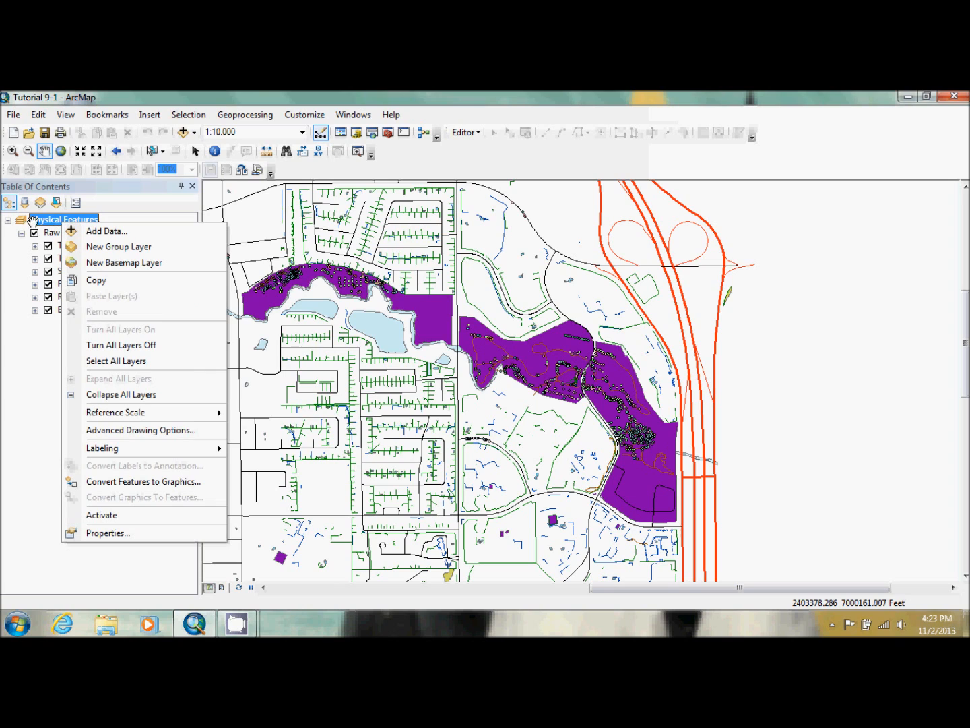
{"action": "left_click", "coordinate": [108, 248]}
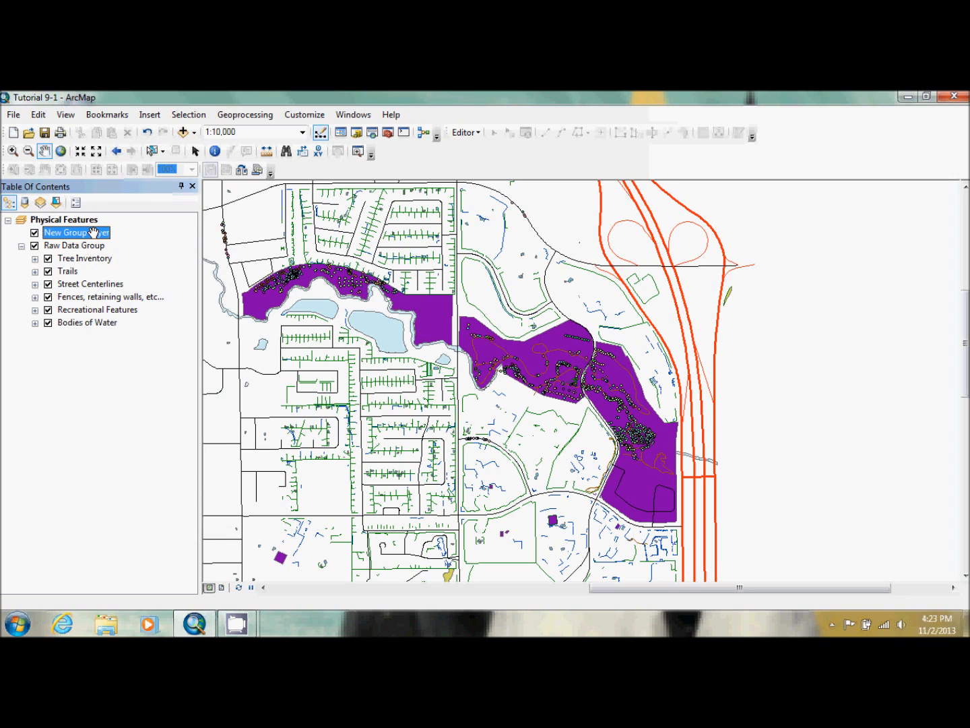
{"action": "left_click", "coordinate": [93, 232]}
{"action": "type", "text": "Representa"}
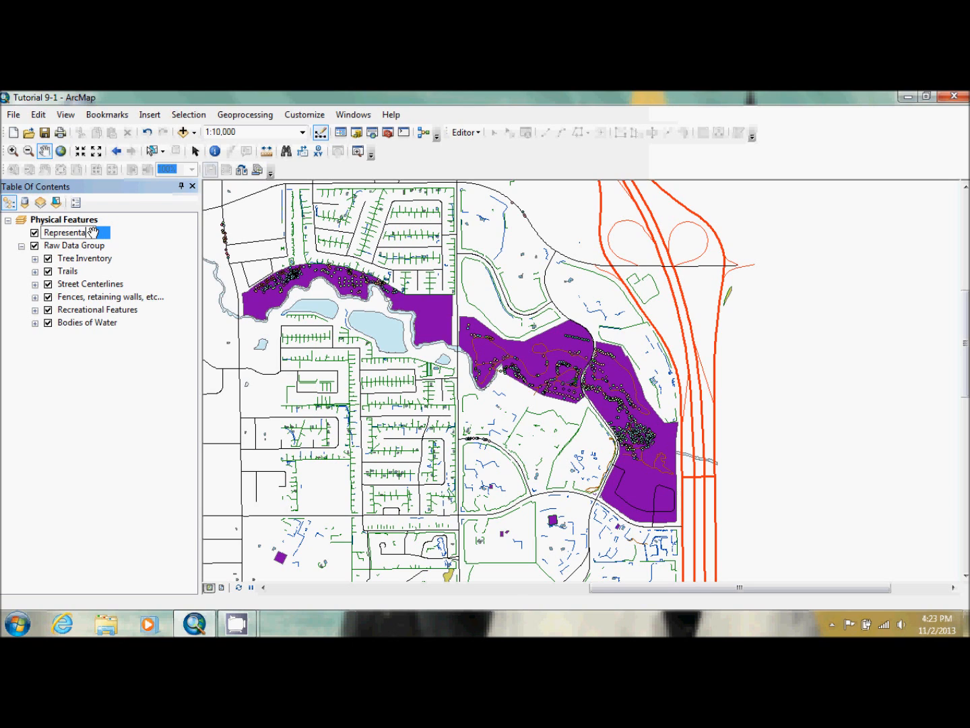
{"action": "type", "text": "tion Group"}
{"action": "key", "text": "Return"}
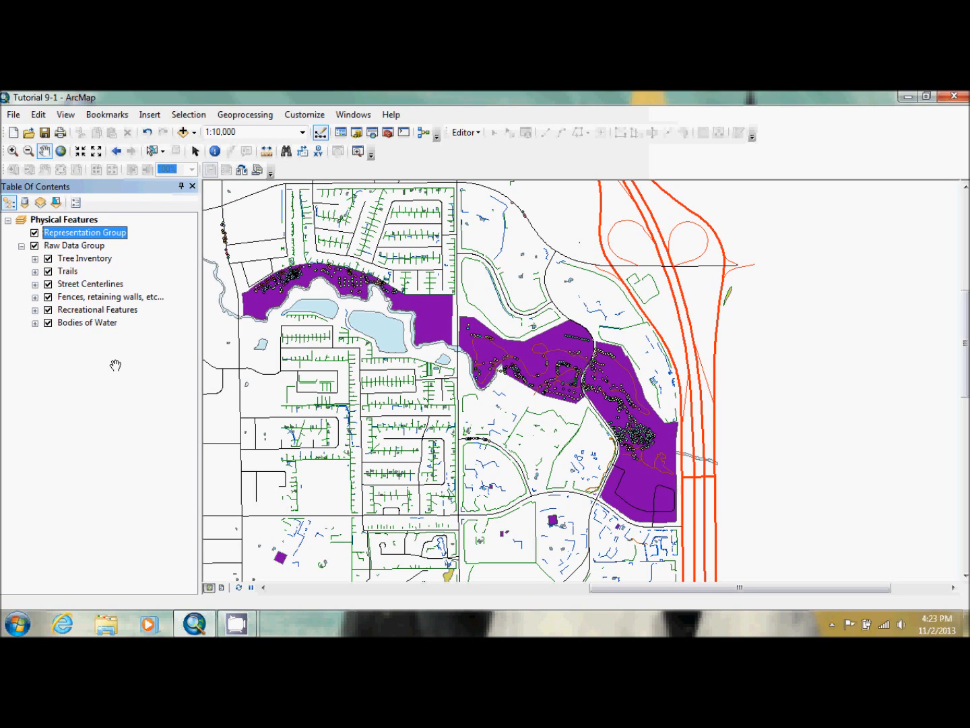
Convert the Trails symbology to a representation for features in the current extent and move the new layer into Representation Group, with its legend collapsed
{"action": "left_click", "coordinate": [68, 271], "text": "ctrl"}
{"action": "right_click", "coordinate": [68, 271]}
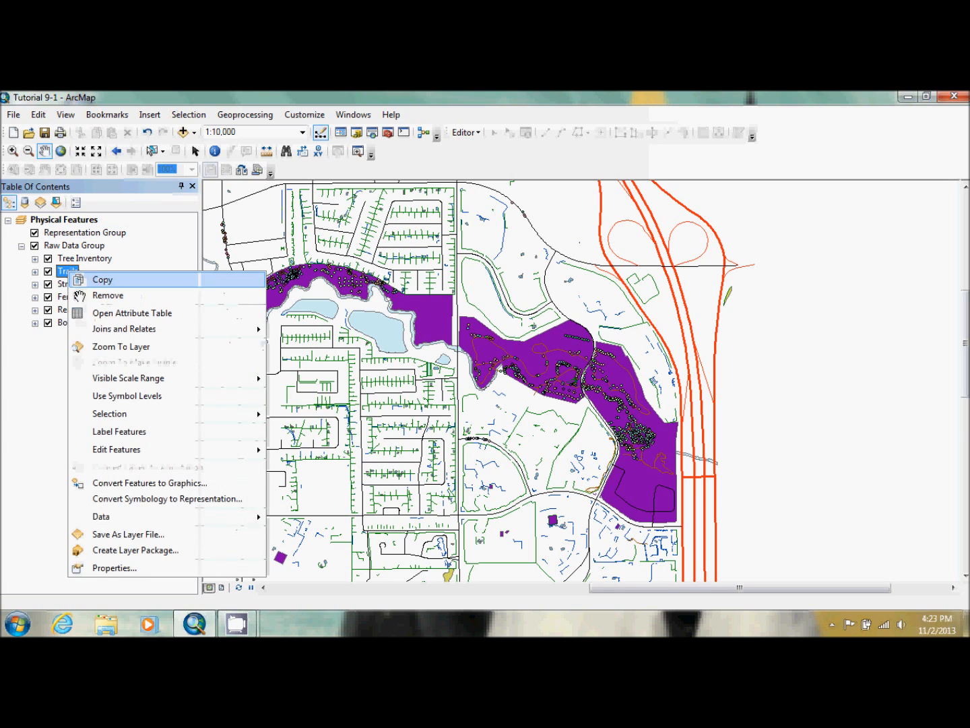
{"action": "left_click", "coordinate": [158, 500]}
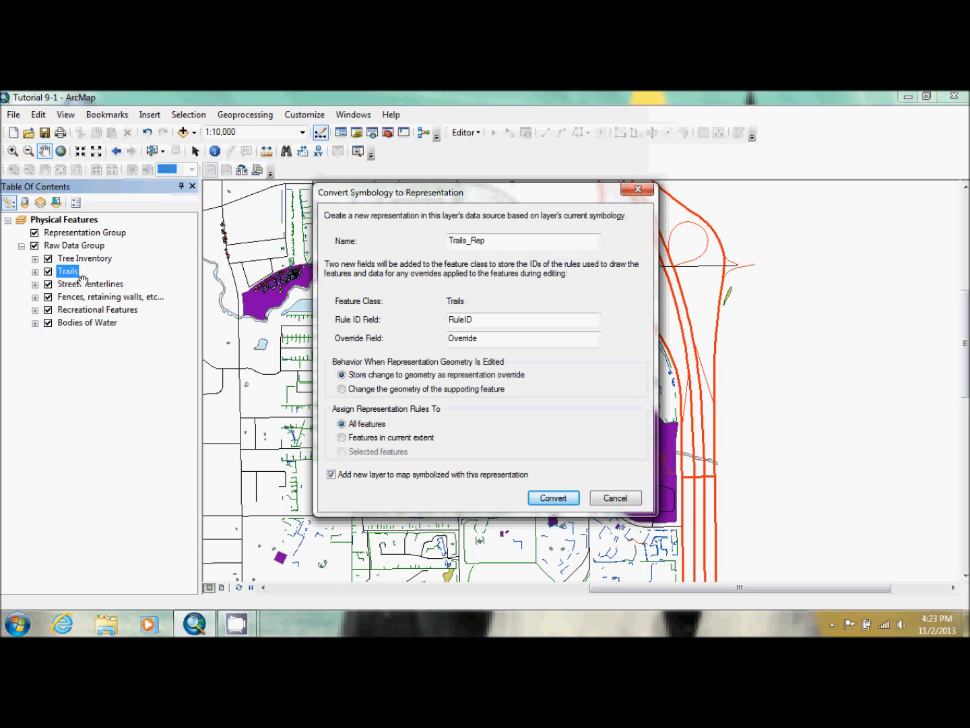
{"action": "left_click", "coordinate": [391, 436]}
{"action": "left_click", "coordinate": [556, 497]}
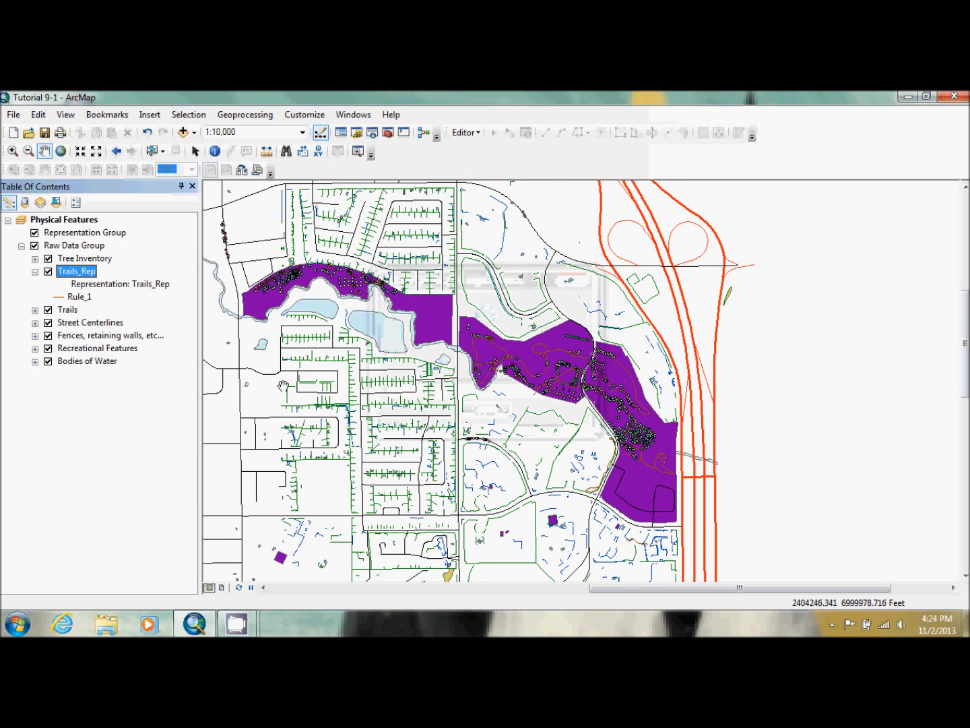
{"action": "left_click_drag", "start_coordinate": [74, 271], "coordinate": [76, 234]}
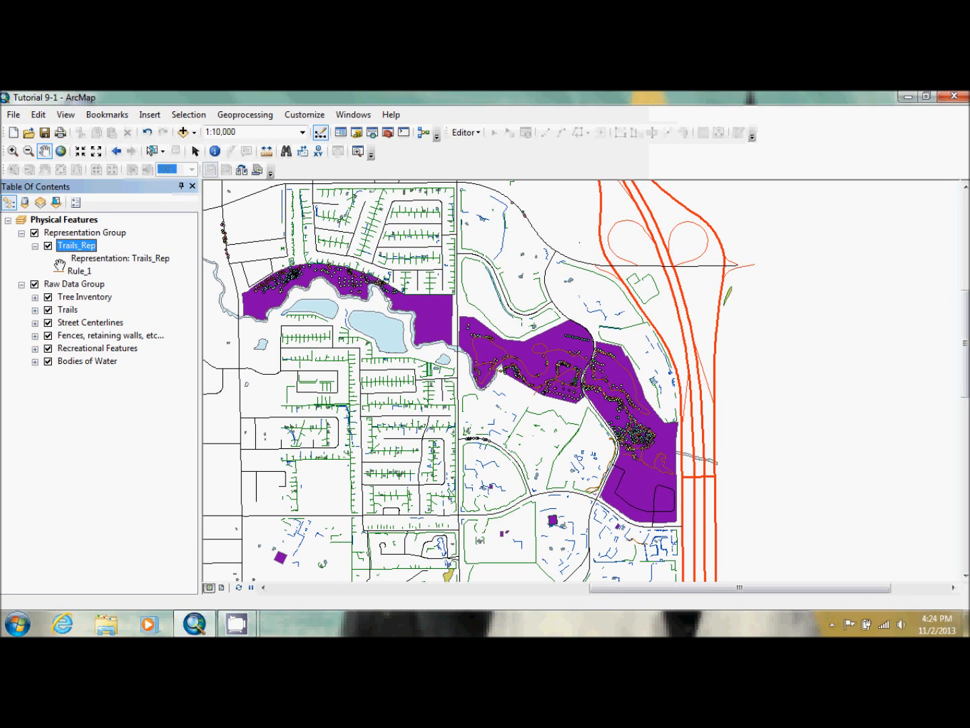
{"action": "left_click", "coordinate": [34, 246]}
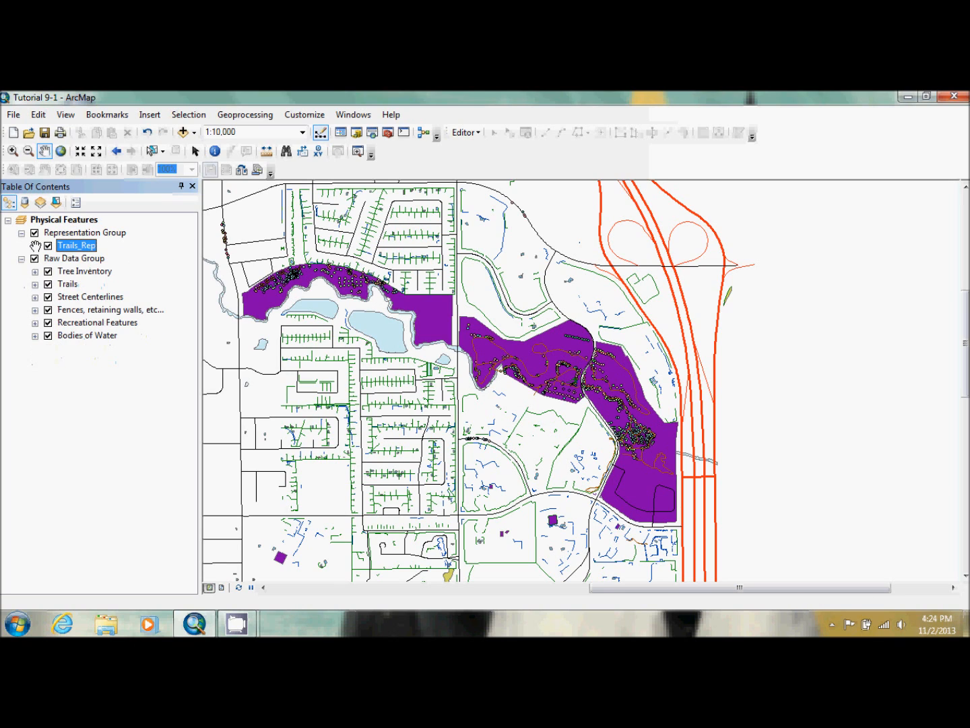
Convert the Tree Inventory symbology to a representation for features in the current extent and place the new collapsed layer below Trails_Rep in Representation Group
{"action": "right_click", "coordinate": [82, 270]}
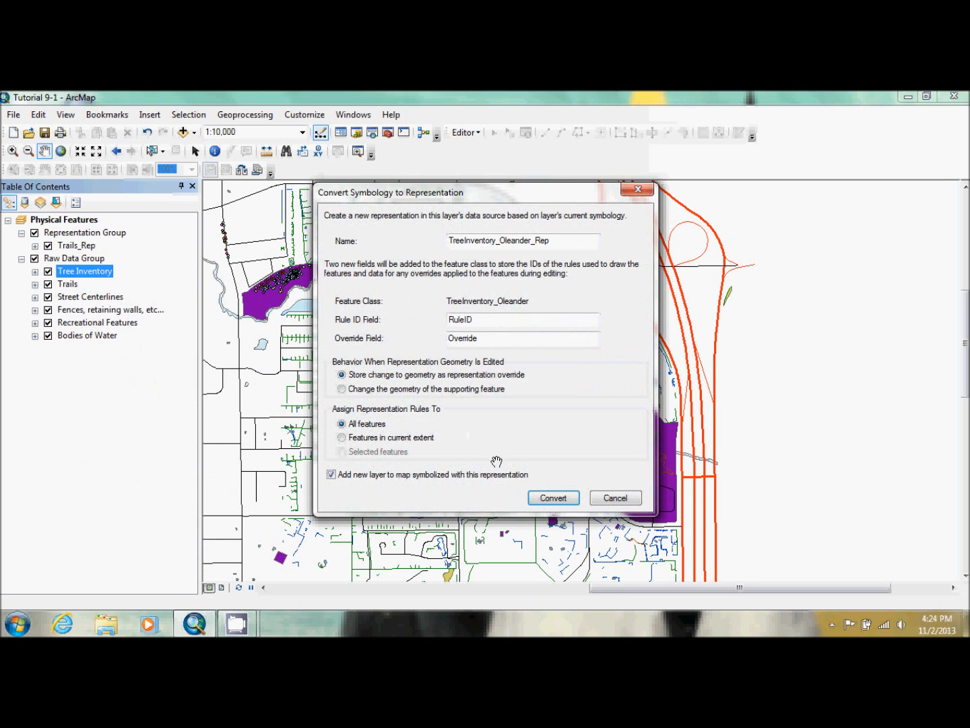
{"action": "left_click", "coordinate": [372, 437]}
{"action": "left_click", "coordinate": [545, 495]}
{"action": "left_click", "coordinate": [35, 272]}
{"action": "left_click_drag", "start_coordinate": [74, 272], "coordinate": [78, 255]}
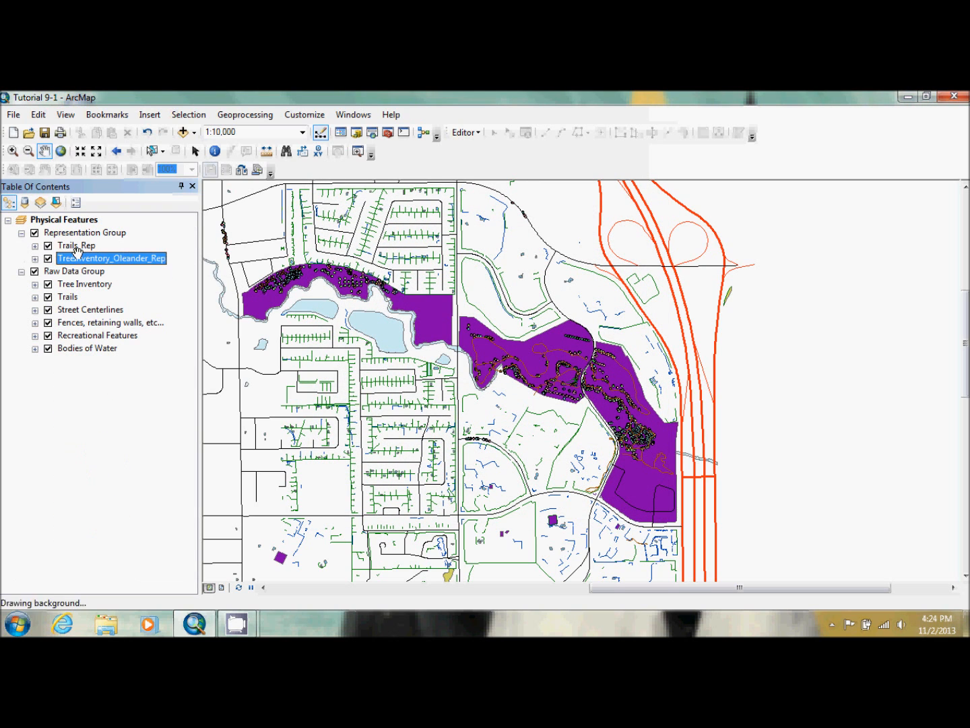
Convert the Street Centerlines symbology to a representation for features in the current extent and place the new collapsed layer last in Representation Group
{"action": "left_click", "coordinate": [76, 311]}
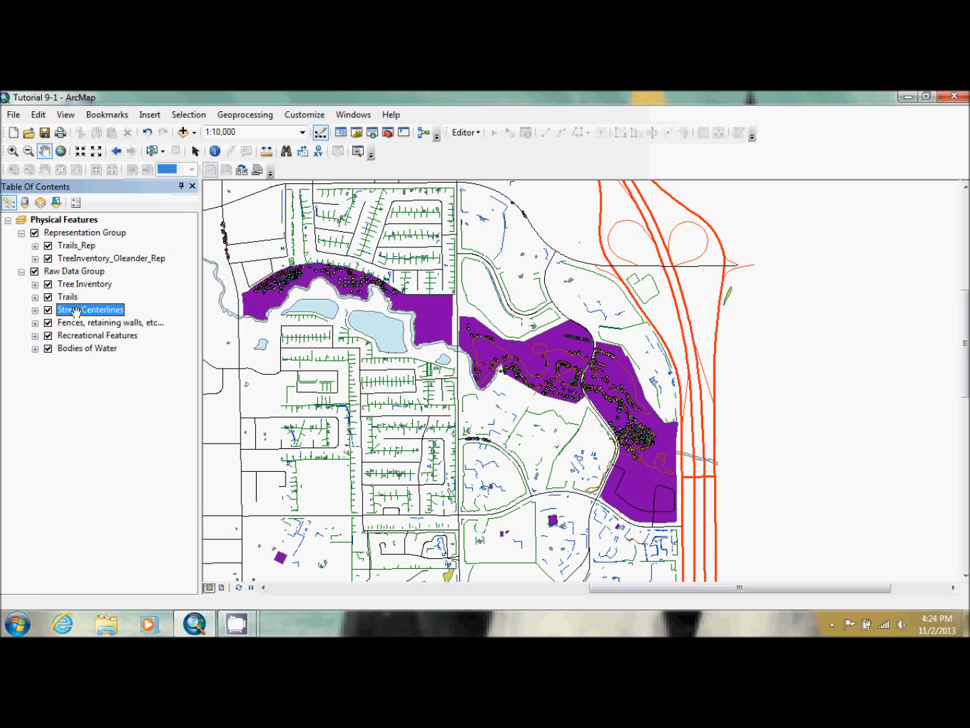
{"action": "right_click", "coordinate": [75, 311]}
{"action": "mouse_move", "coordinate": [155, 544]}
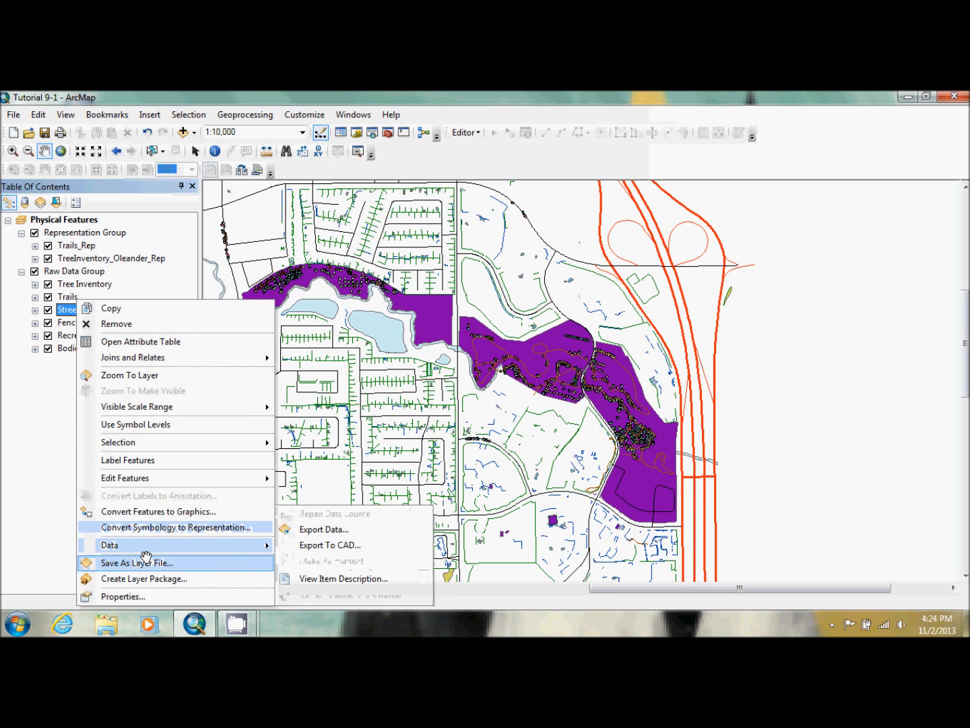
{"action": "left_click", "coordinate": [178, 527]}
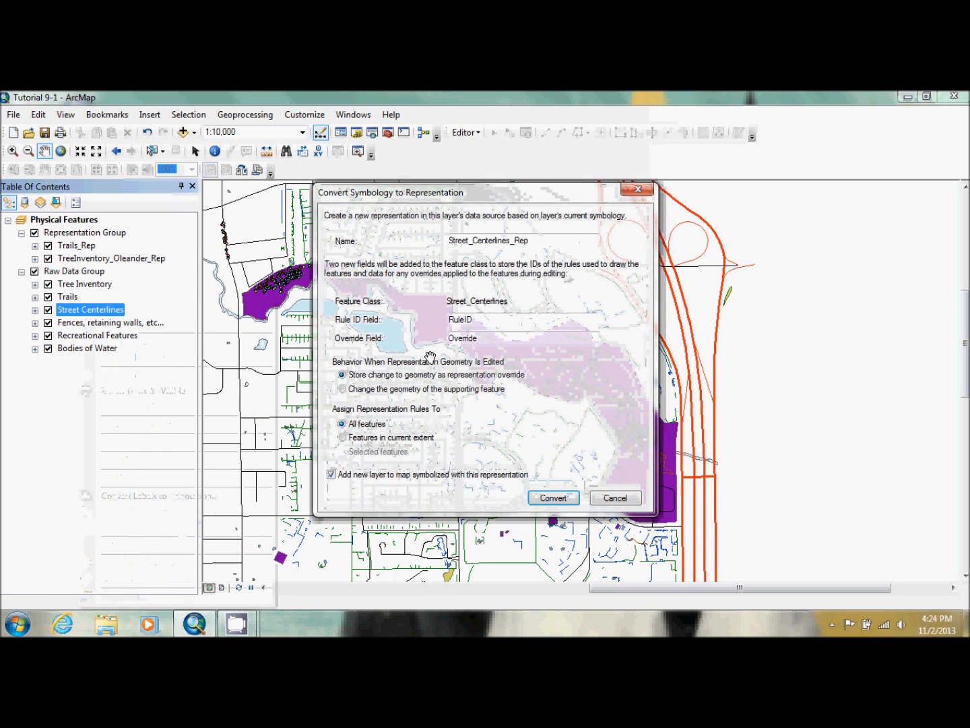
{"action": "left_click", "coordinate": [378, 438]}
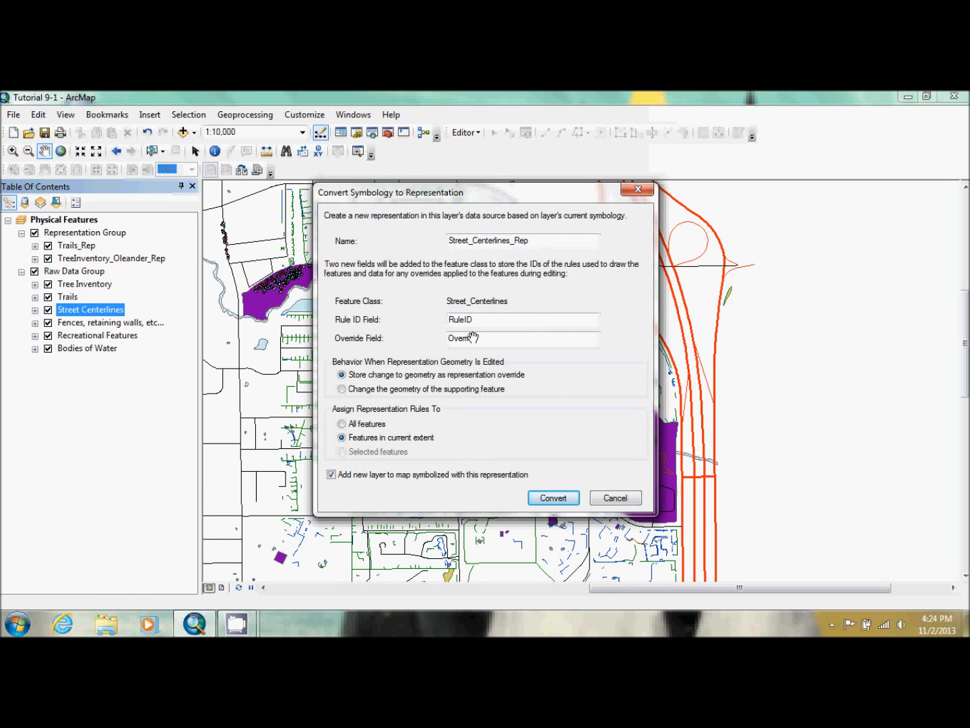
{"action": "left_click", "coordinate": [551, 499]}
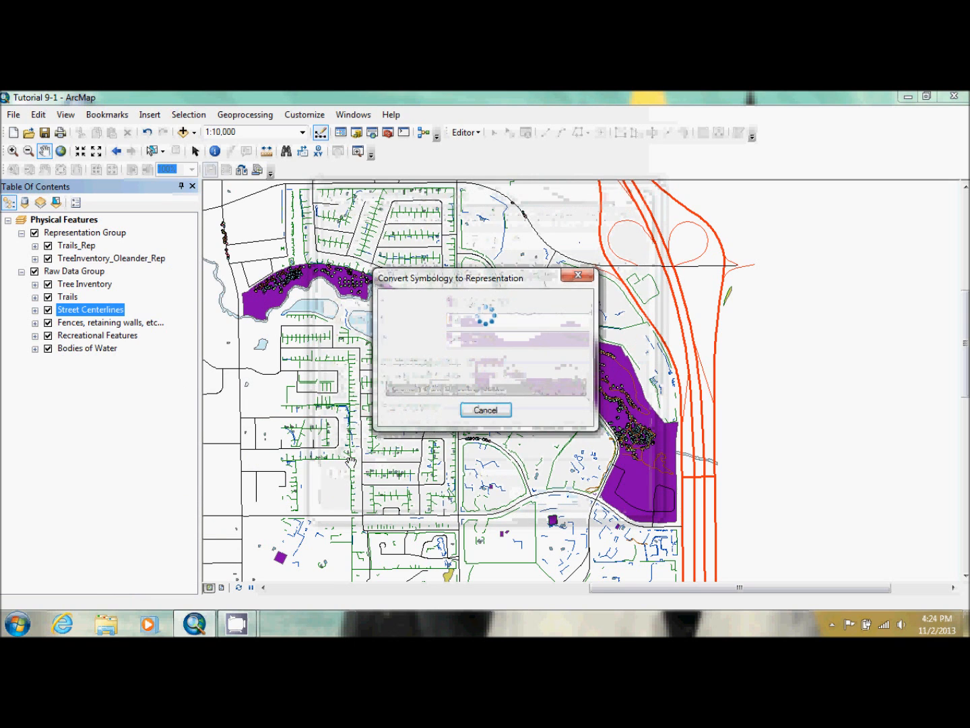
{"action": "left_click", "coordinate": [34, 310]}
{"action": "left_click_drag", "start_coordinate": [80, 310], "coordinate": [88, 265]}
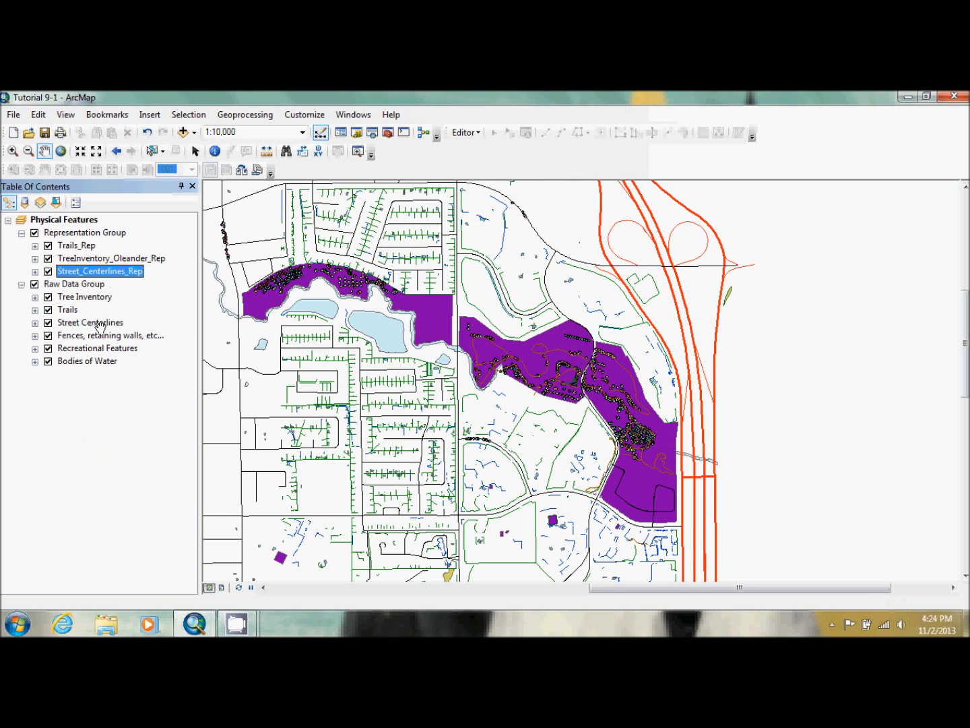
Convert the Fences, retaining walls, etc... symbology to a representation for features in the current extent and place the new collapsed layer below Street_Centerlines_Rep
{"action": "right_click", "coordinate": [96, 335]}
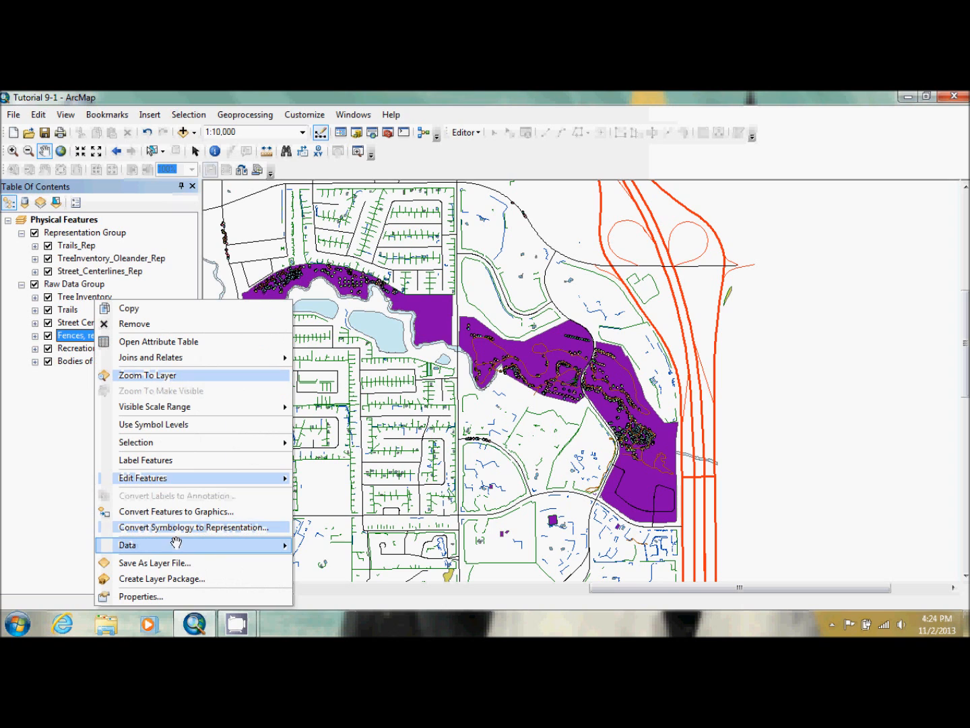
{"action": "left_click", "coordinate": [187, 527]}
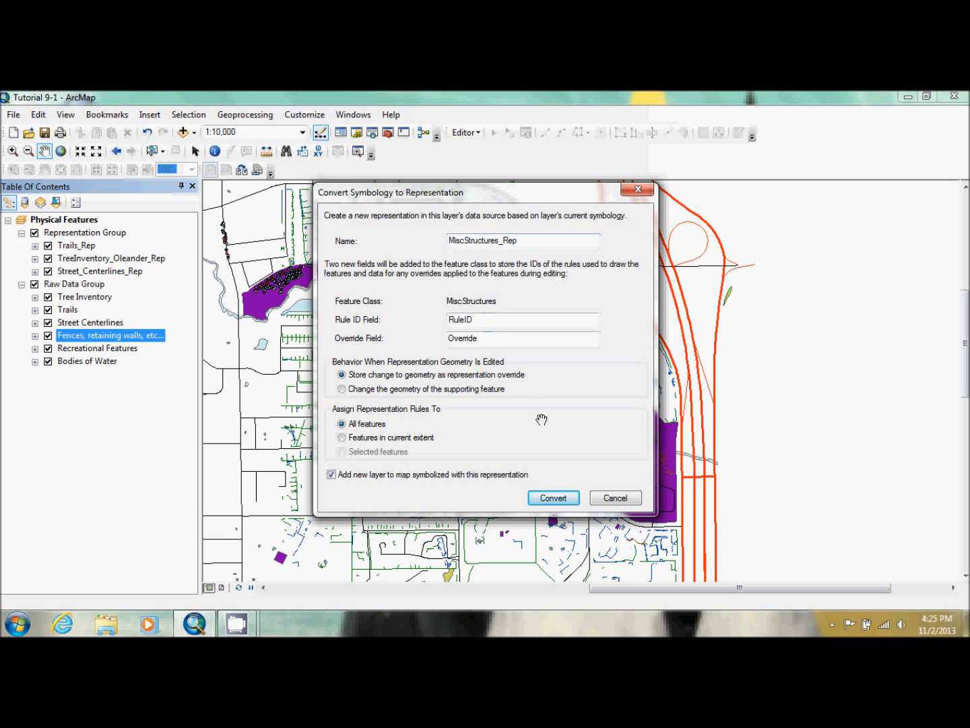
{"action": "left_click", "coordinate": [389, 441]}
{"action": "left_click", "coordinate": [554, 498]}
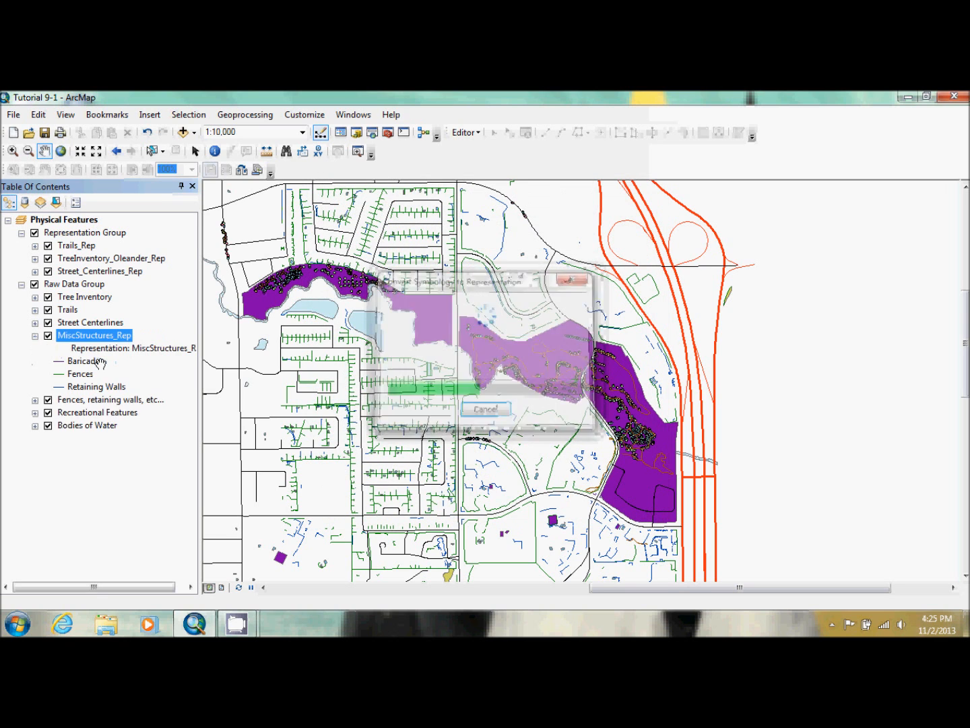
{"action": "left_click", "coordinate": [34, 335]}
{"action": "left_click_drag", "start_coordinate": [79, 337], "coordinate": [81, 278]}
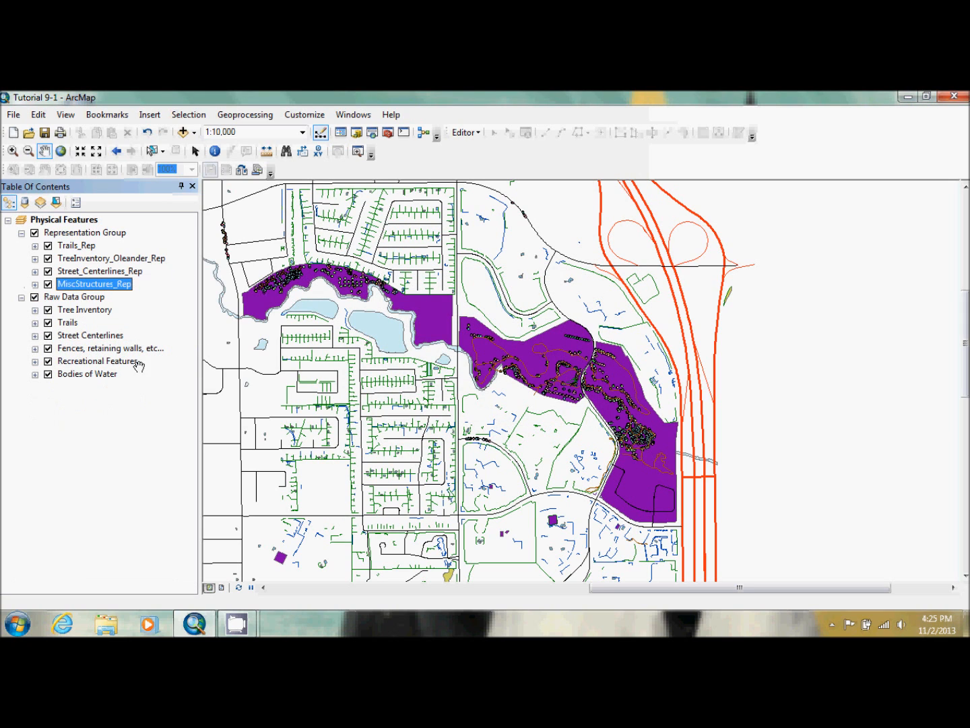
Convert the Recreational Features symbology to a representation for features in the current extent and place the new collapsed layer below MiscStructures_Rep
{"action": "right_click", "coordinate": [99, 361]}
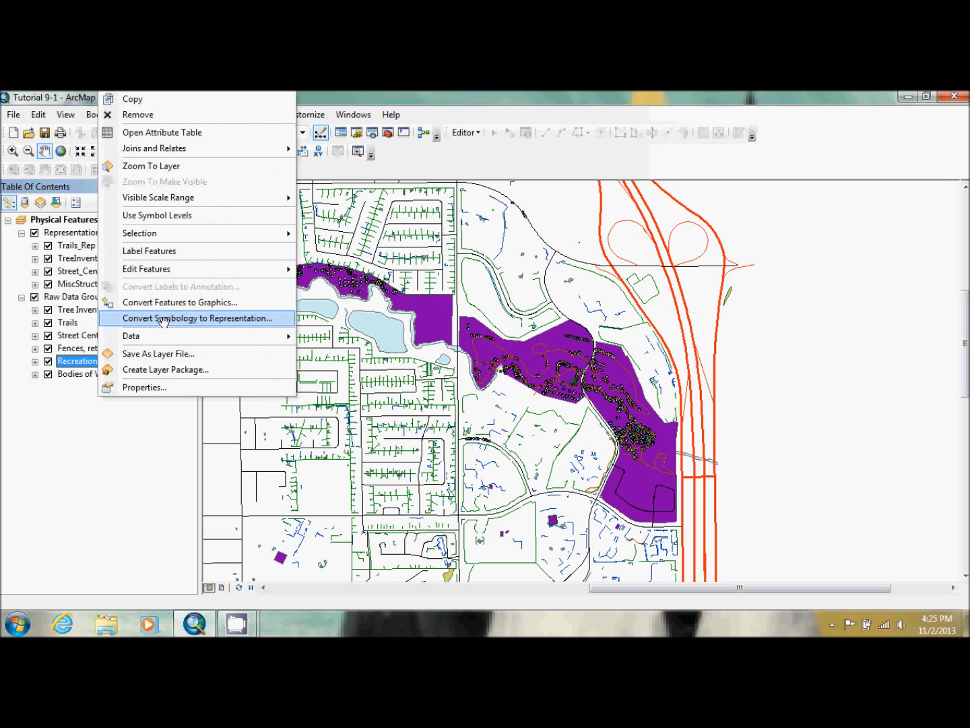
{"action": "left_click", "coordinate": [167, 318]}
{"action": "left_click", "coordinate": [405, 438]}
{"action": "left_click", "coordinate": [551, 497]}
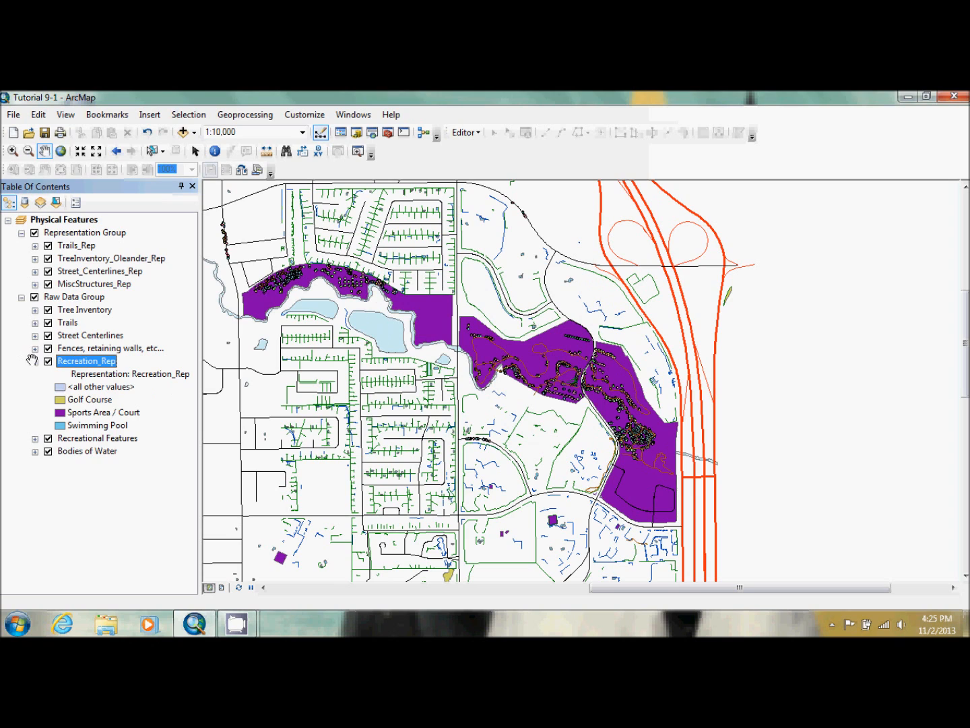
{"action": "left_click", "coordinate": [35, 361]}
{"action": "left_click_drag", "start_coordinate": [96, 363], "coordinate": [104, 291]}
Convert the Bodies of Water symbology to a representation for features in the current extent and place the new collapsed layer last in Representation Group
{"action": "right_click", "coordinate": [88, 388]}
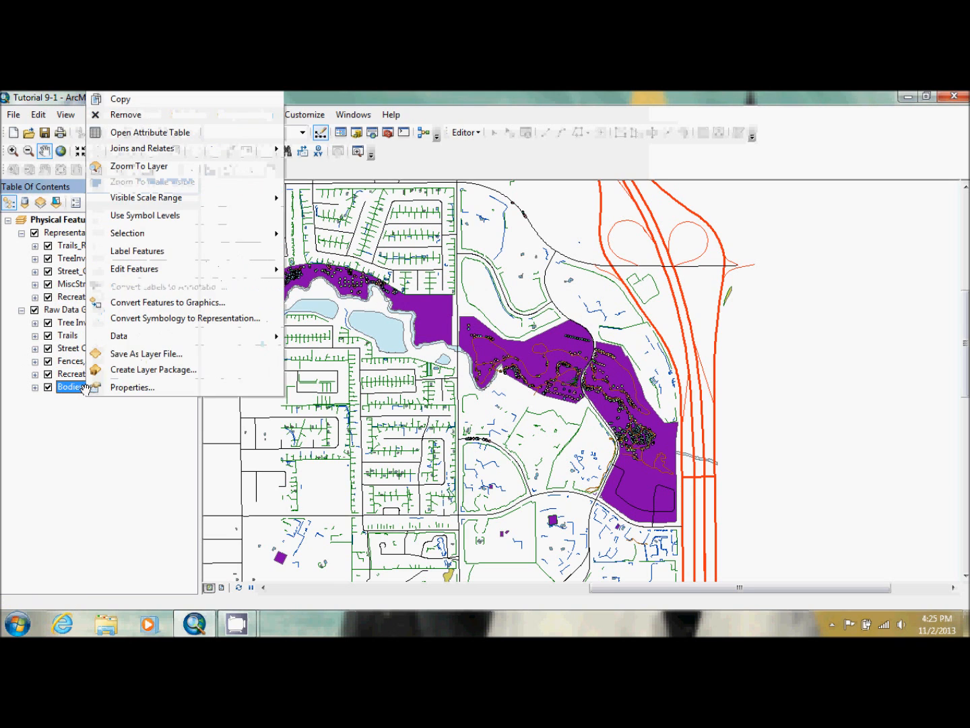
{"action": "left_click", "coordinate": [146, 324]}
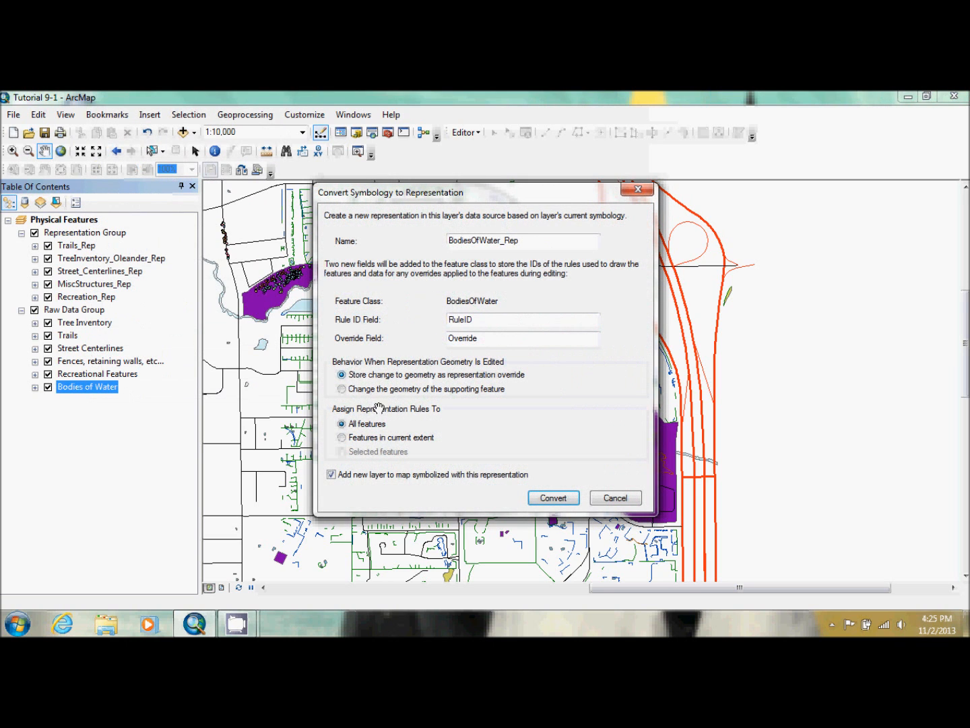
{"action": "left_click", "coordinate": [370, 437]}
{"action": "left_click", "coordinate": [552, 498]}
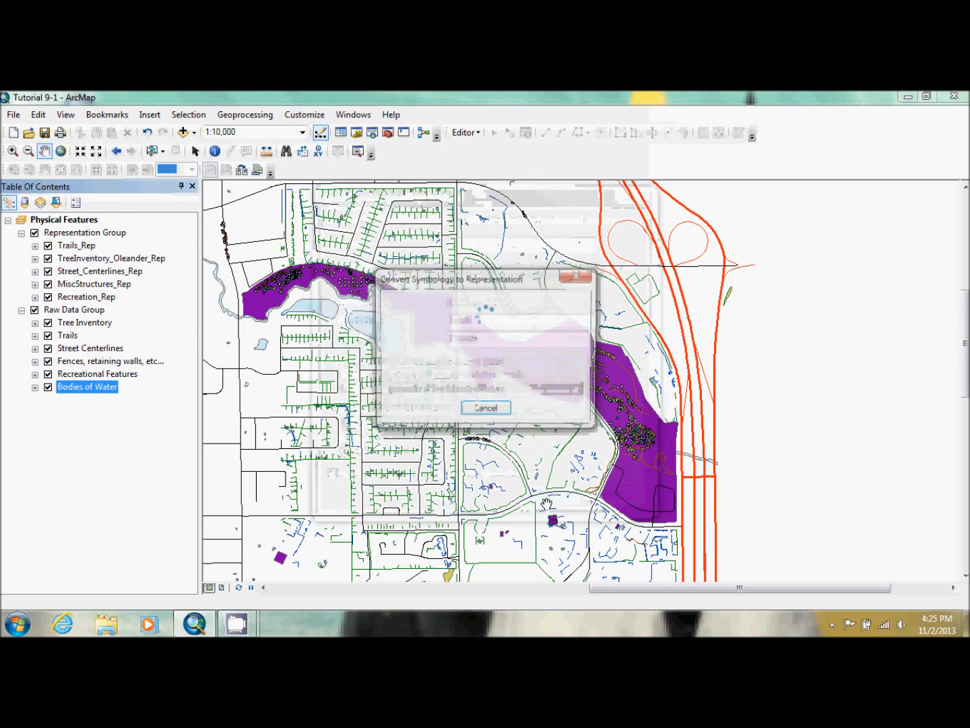
{"action": "left_click_drag", "start_coordinate": [98, 389], "coordinate": [94, 301]}
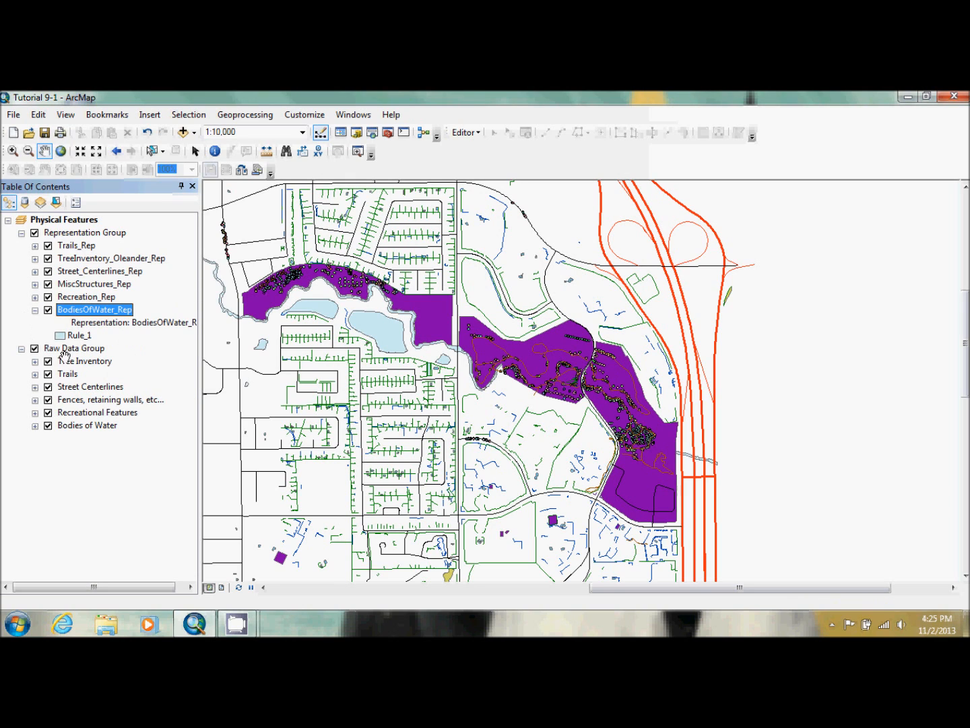
{"action": "left_click", "coordinate": [34, 311]}
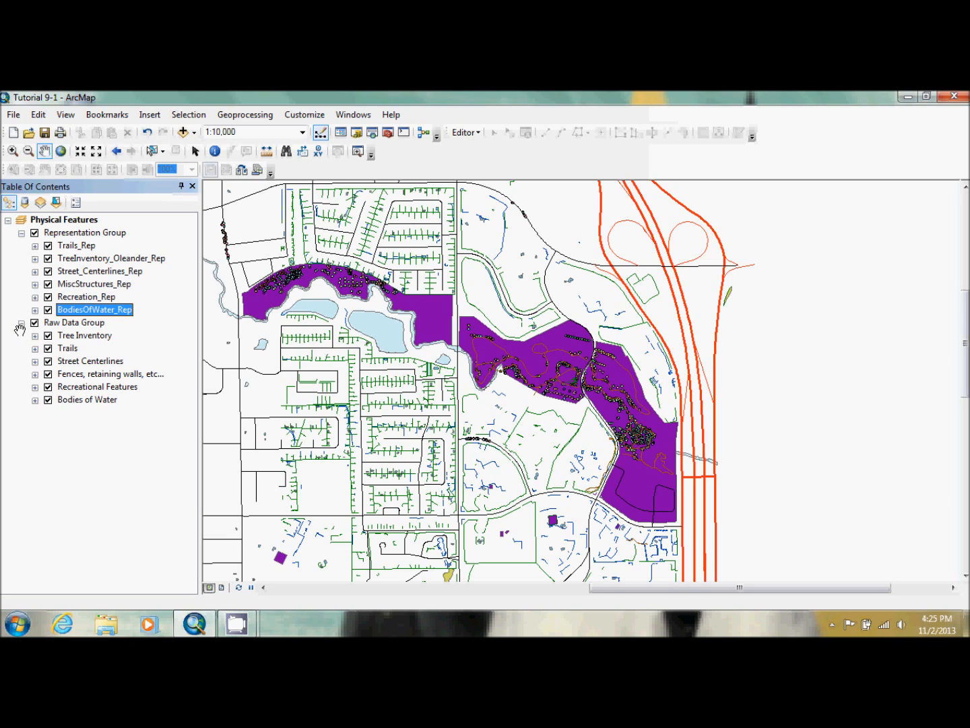
Collapse Raw Data Group in the layer list and turn off its visibility
{"action": "left_click", "coordinate": [21, 323]}
{"action": "left_click", "coordinate": [35, 323]}
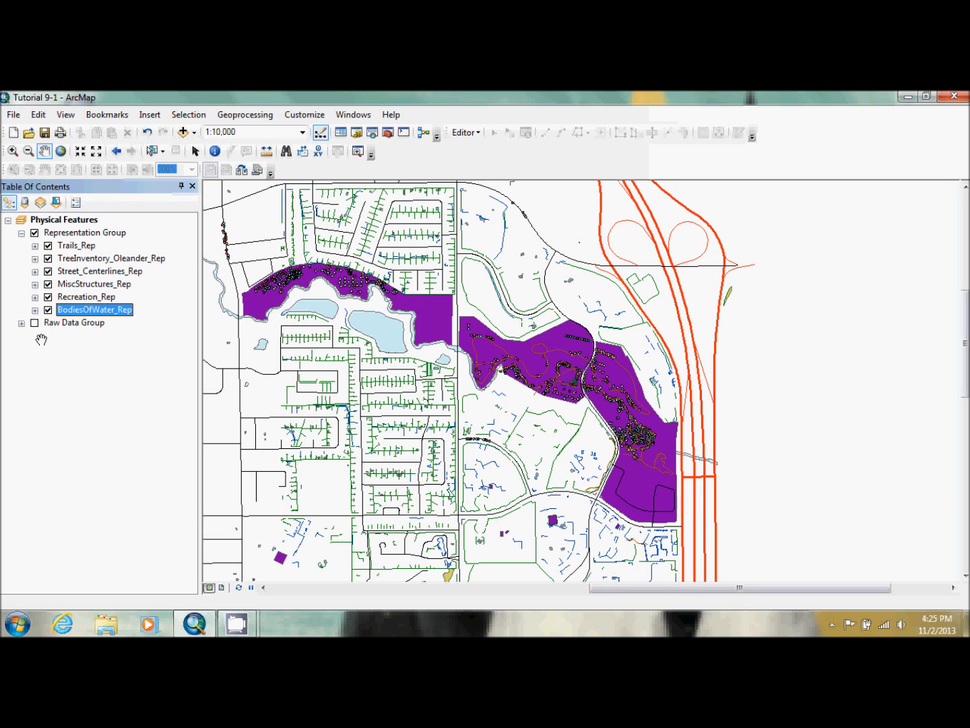
Open the layer properties of Trails_Rep and set the line color of Rule_1 to light orange
{"action": "left_click", "coordinate": [75, 246]}
{"action": "double_click", "coordinate": [75, 248]}
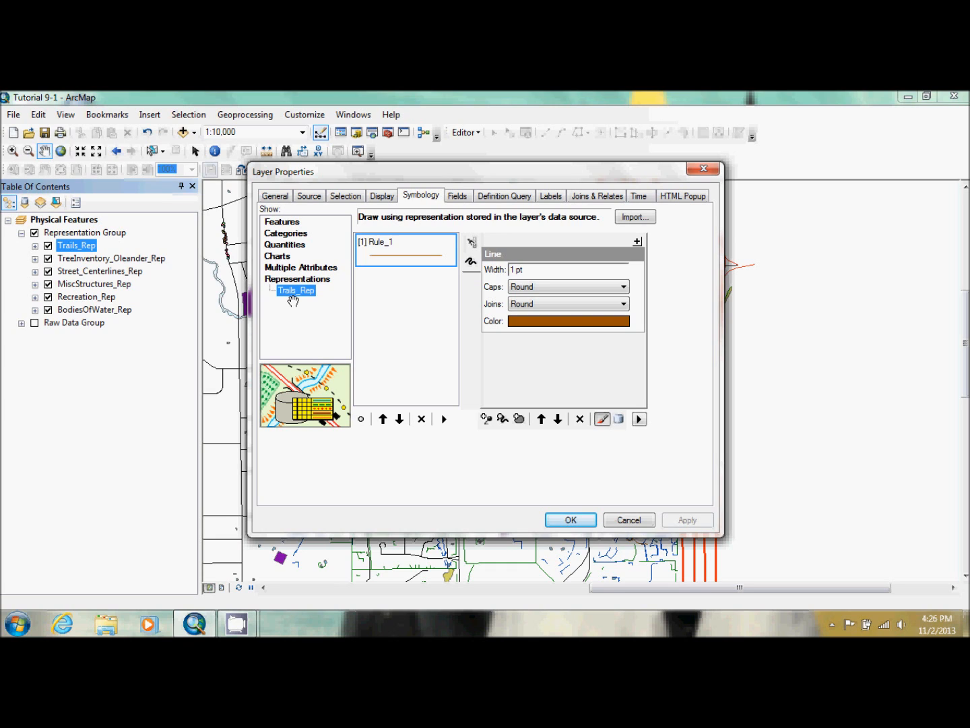
{"action": "left_click", "coordinate": [561, 323]}
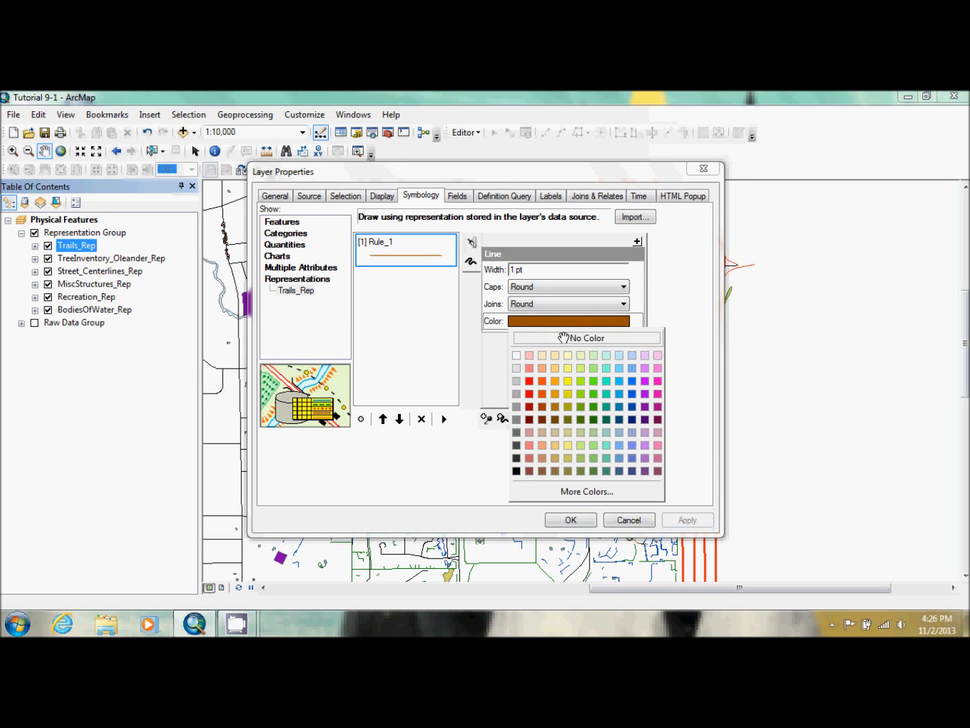
{"action": "left_click", "coordinate": [553, 451]}
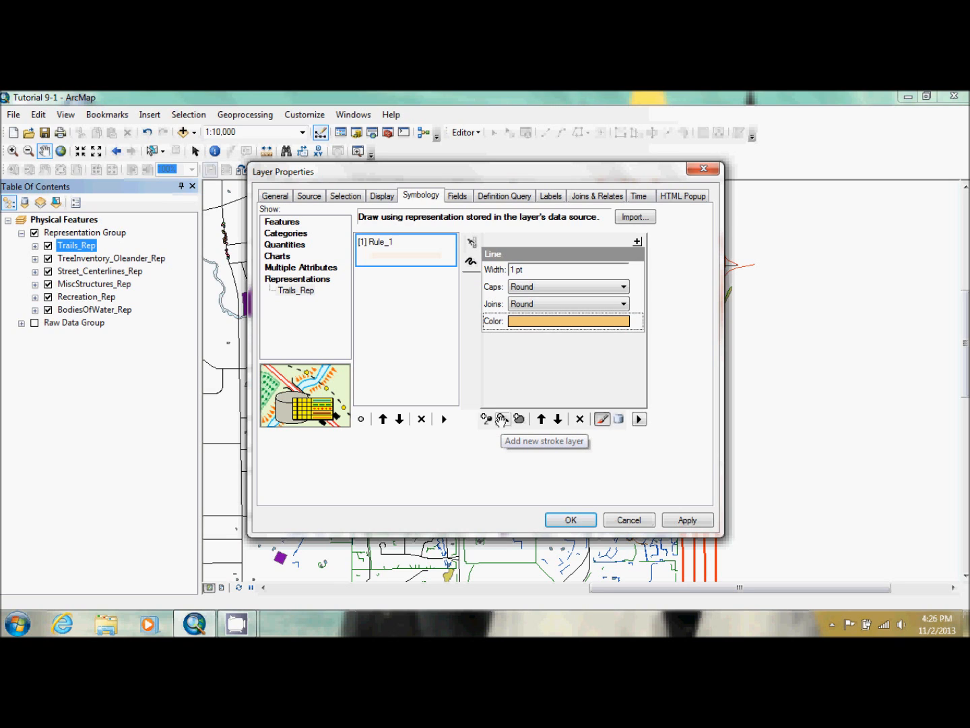
Add a second stroke layer to the Trails_Rep Rule_1 and color it medium gray
{"action": "left_click", "coordinate": [502, 419]}
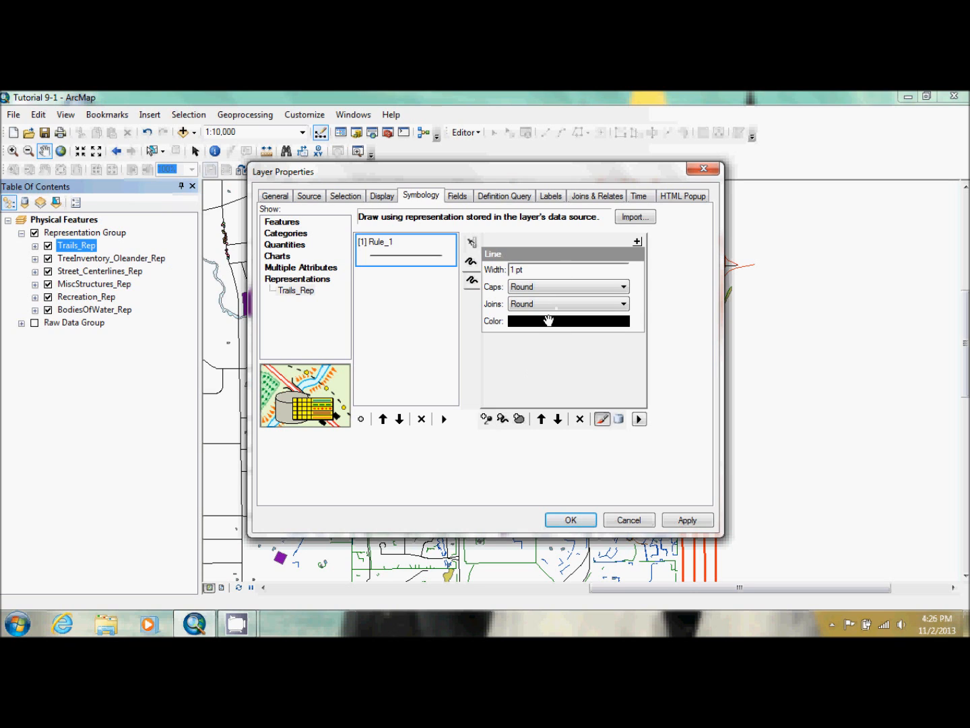
{"action": "left_click", "coordinate": [548, 321]}
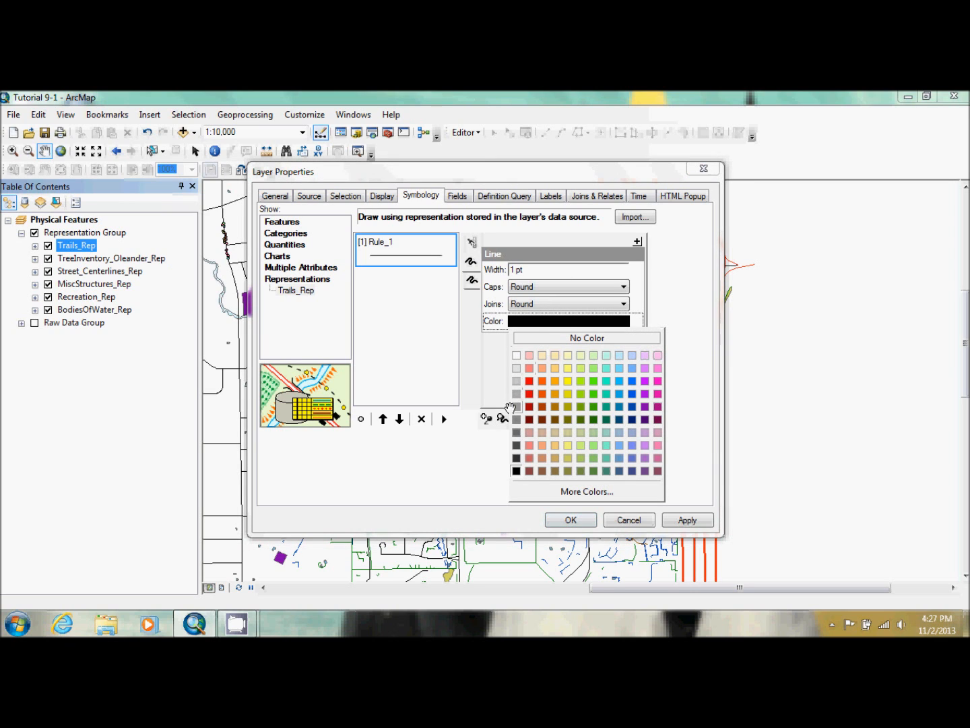
{"action": "left_click", "coordinate": [516, 407]}
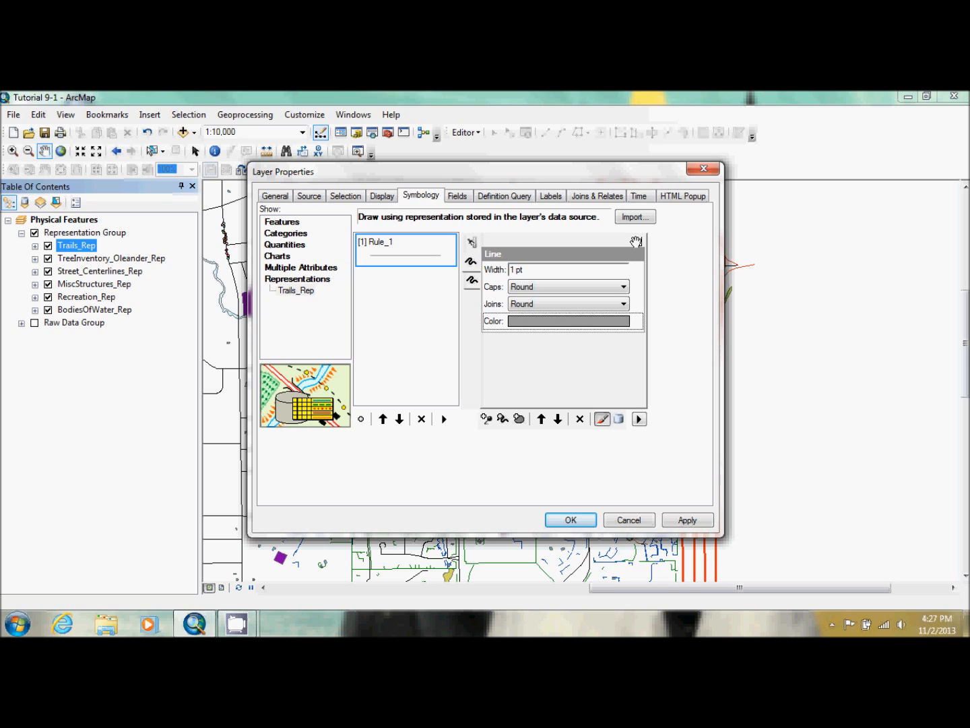
{"action": "left_click", "coordinate": [636, 241]}
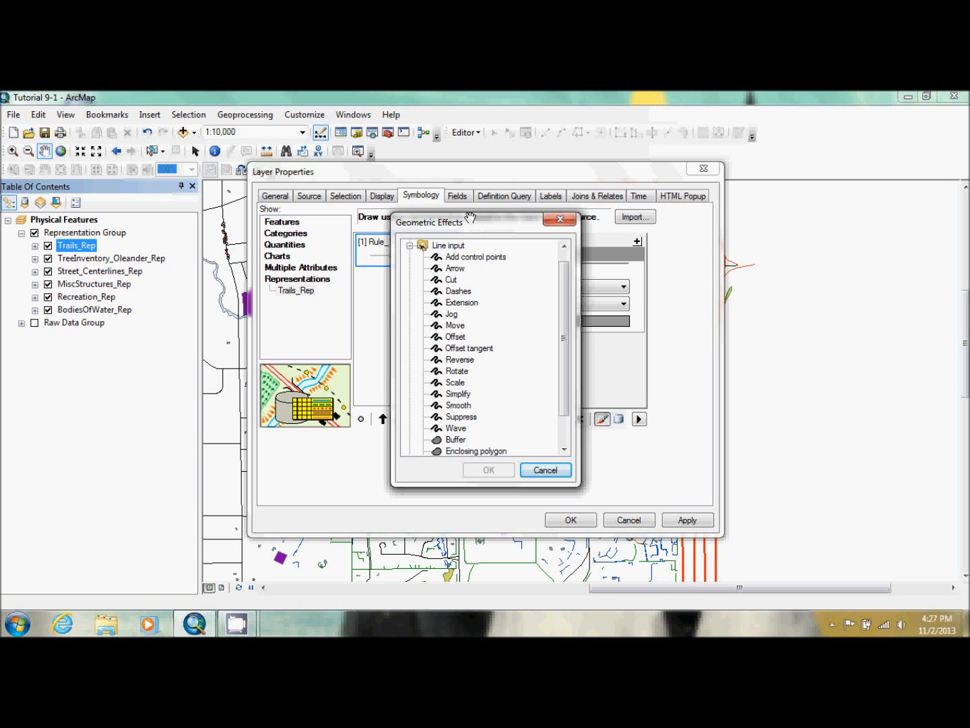
{"action": "left_click_drag", "start_coordinate": [470, 220], "coordinate": [722, 214]}
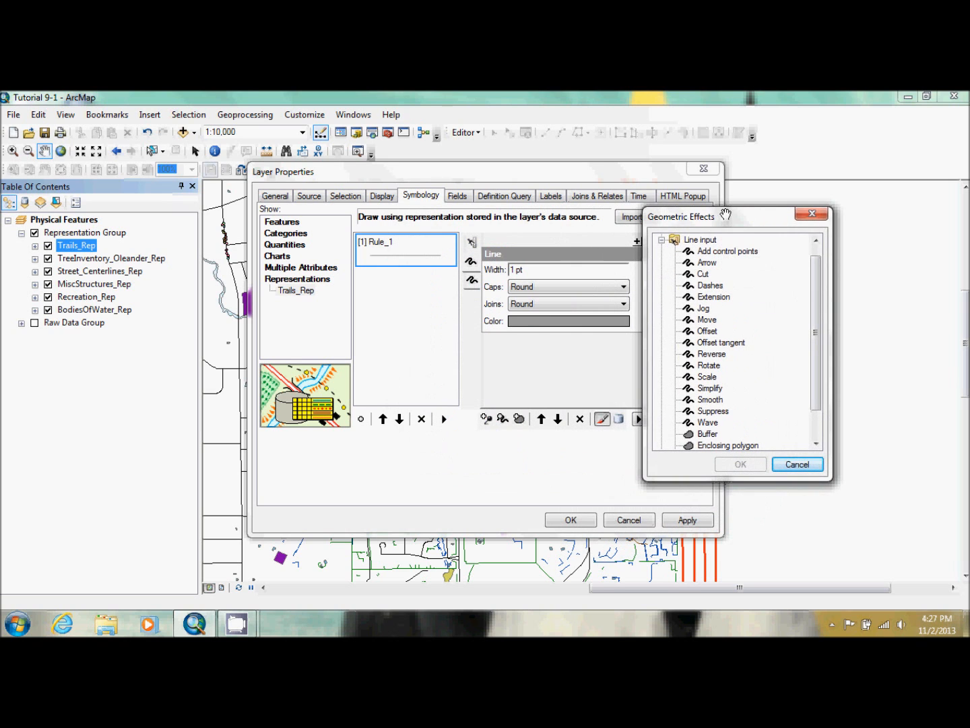
{"action": "left_click", "coordinate": [811, 214]}
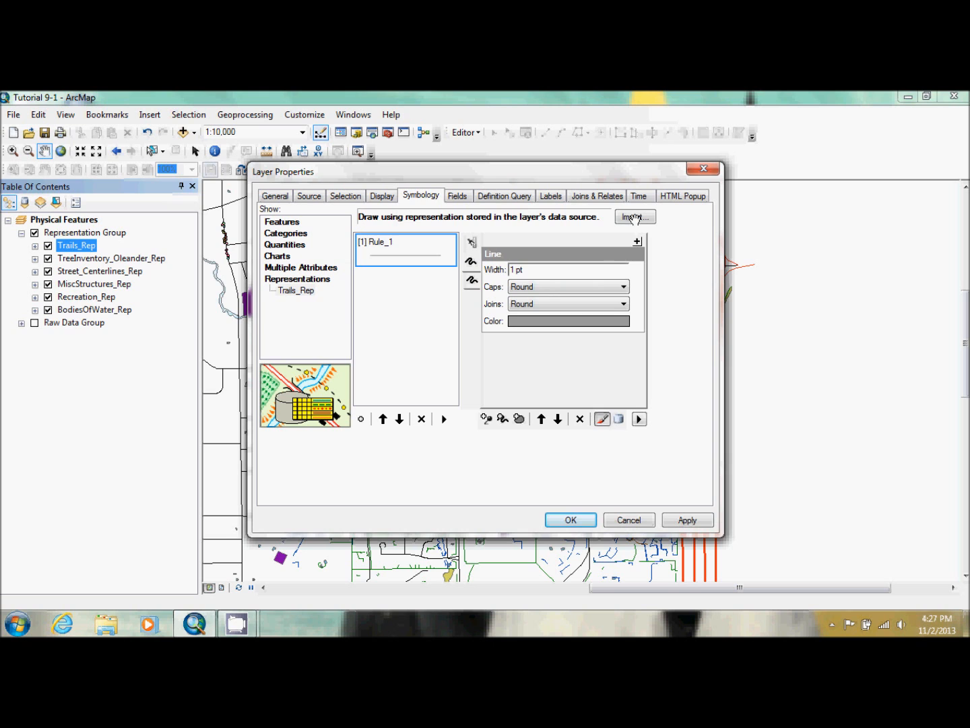
{"action": "left_click", "coordinate": [634, 217]}
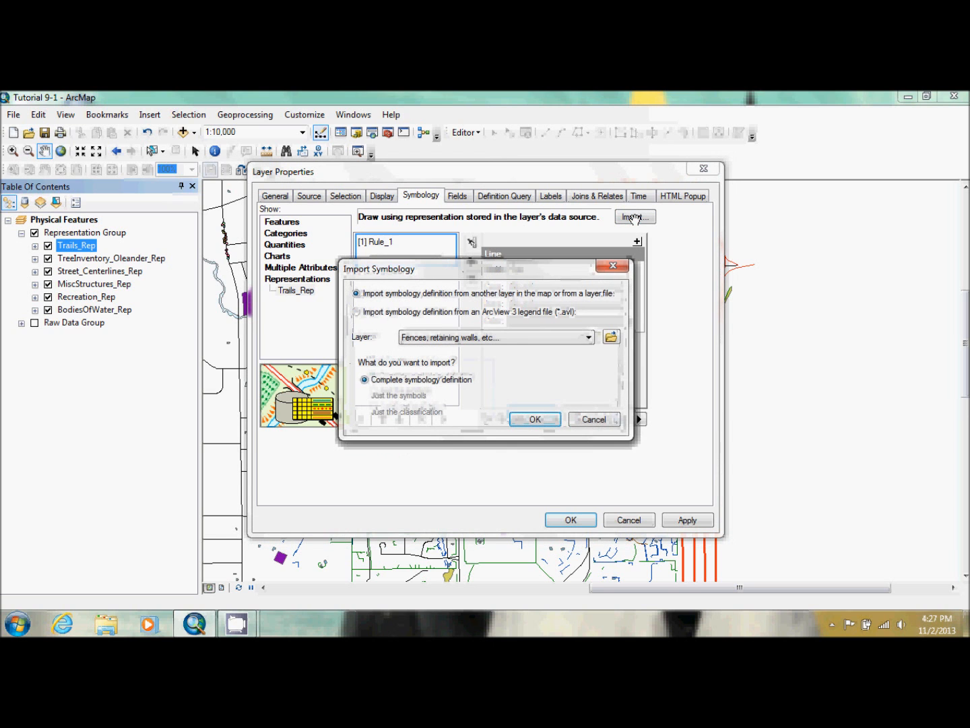
{"action": "left_click", "coordinate": [614, 268]}
Add the Dashes geometric effect to the gray stroke of Rule_1
{"action": "left_click", "coordinate": [637, 241]}
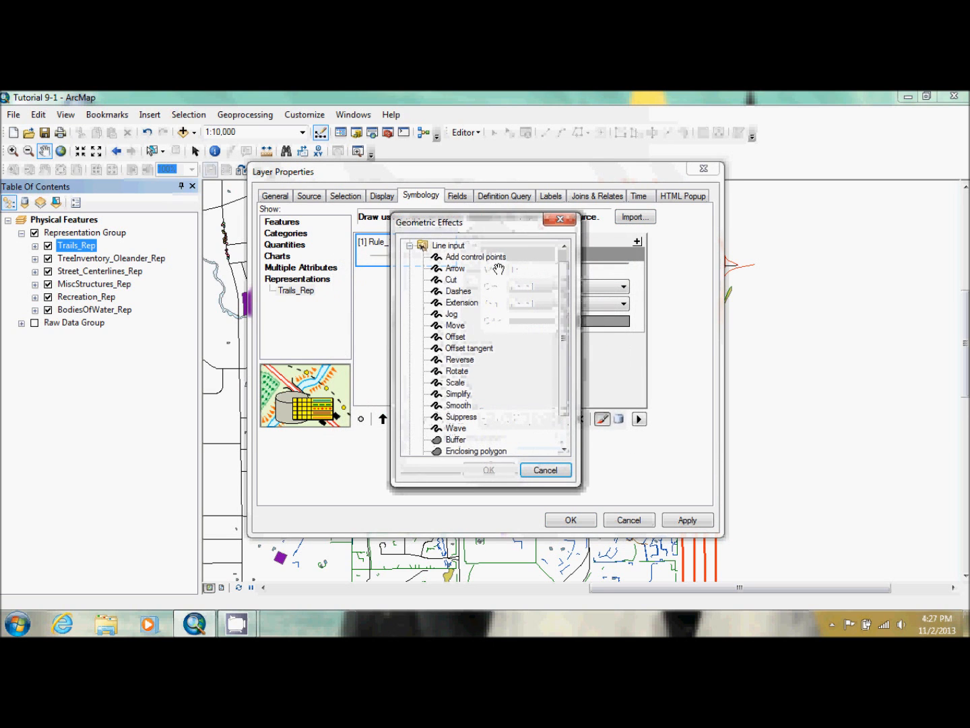
{"action": "left_click_drag", "start_coordinate": [445, 210], "coordinate": [359, 210]}
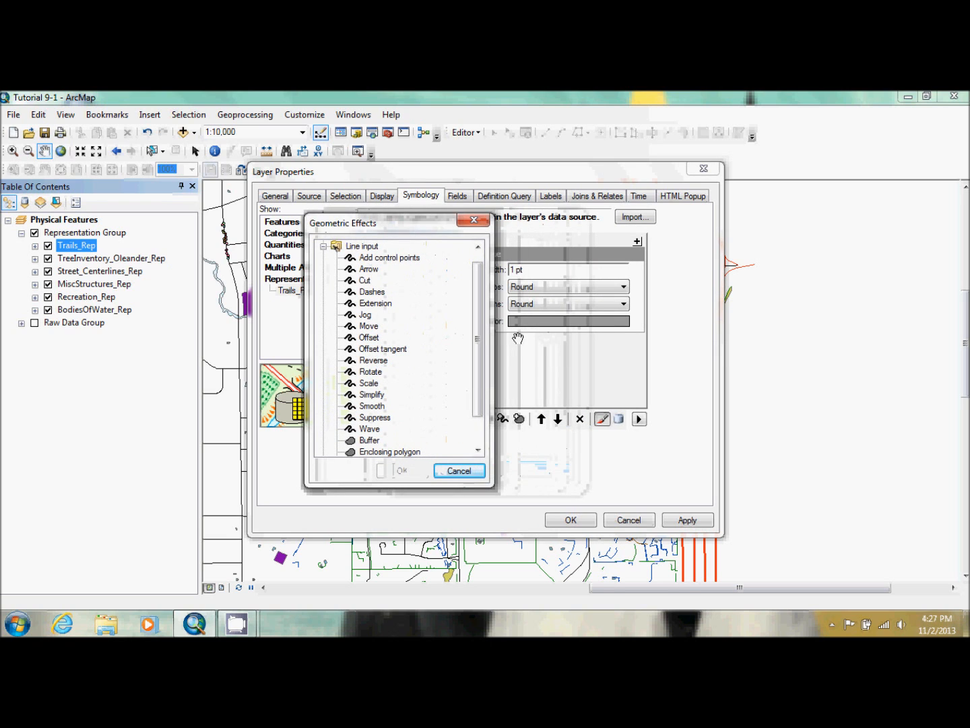
{"action": "left_click", "coordinate": [368, 292]}
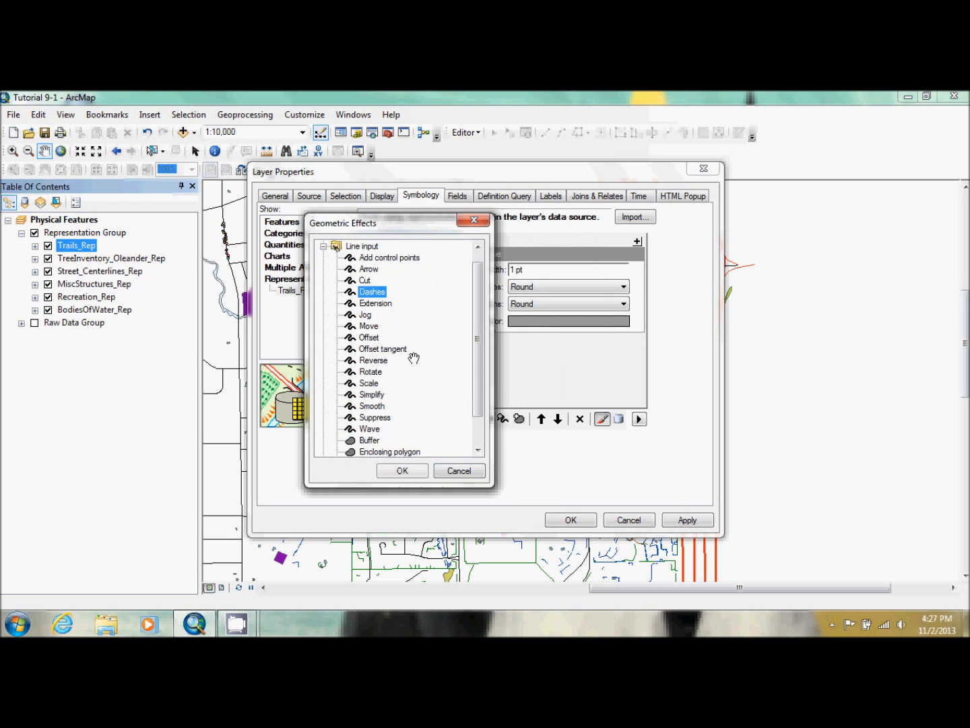
{"action": "left_click", "coordinate": [401, 471]}
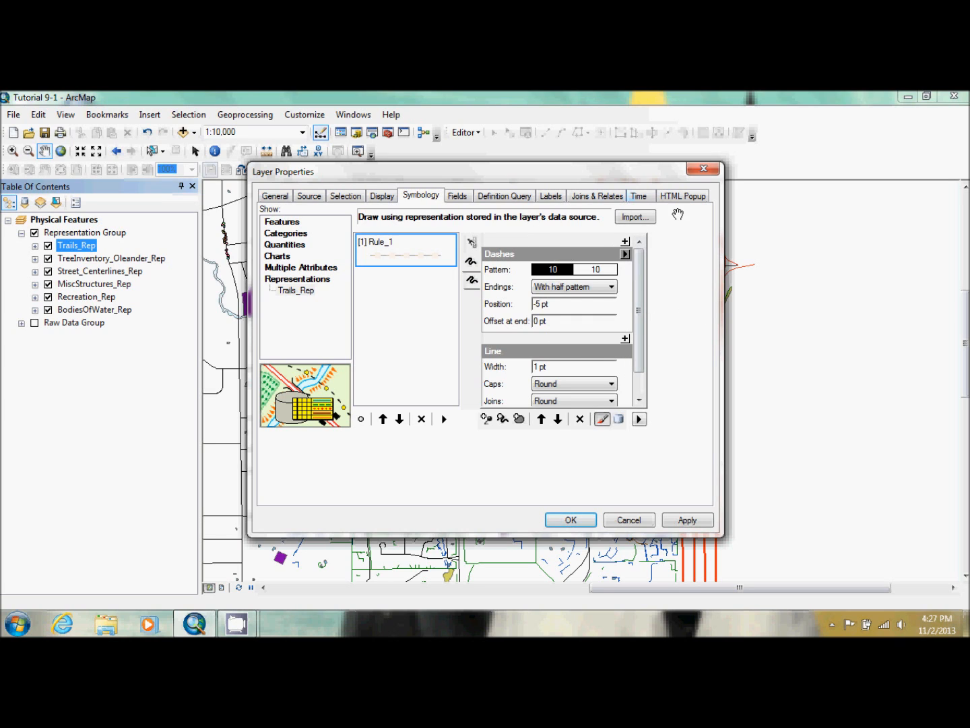
Try the No constraint, With full pattern, With half gap and With full gap dash endings, returning to With half pattern
{"action": "left_click", "coordinate": [611, 287]}
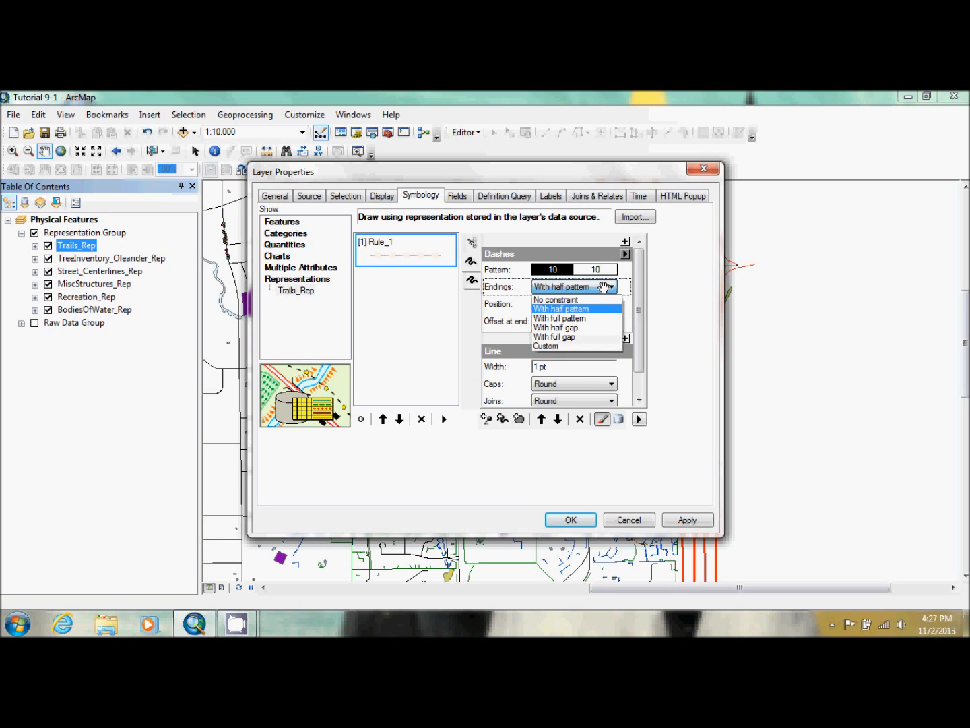
{"action": "left_click", "coordinate": [602, 300]}
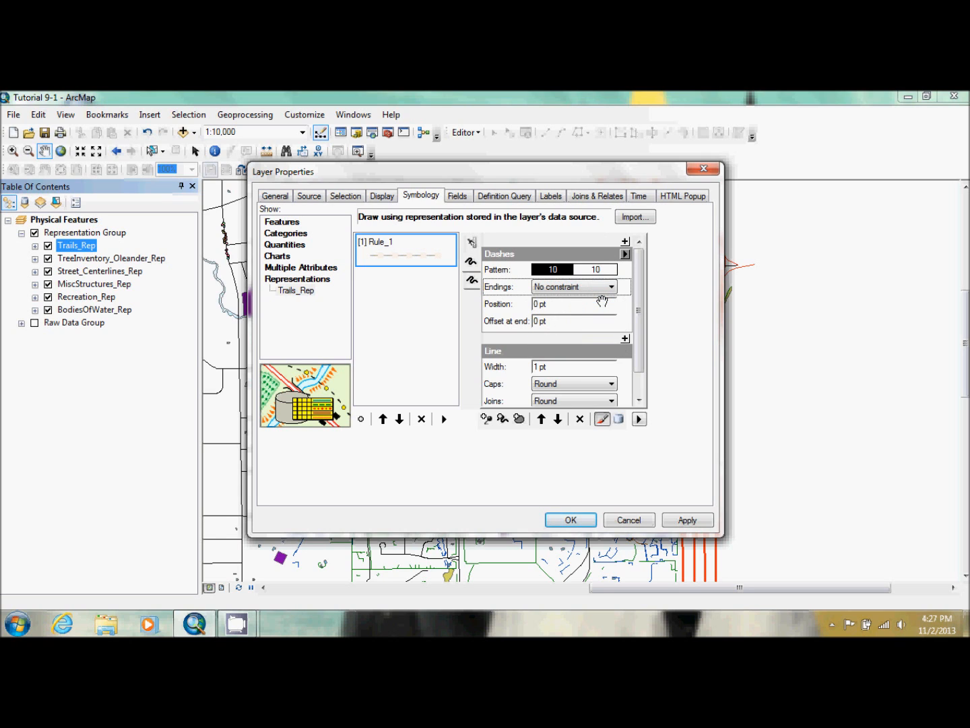
{"action": "left_click", "coordinate": [607, 286]}
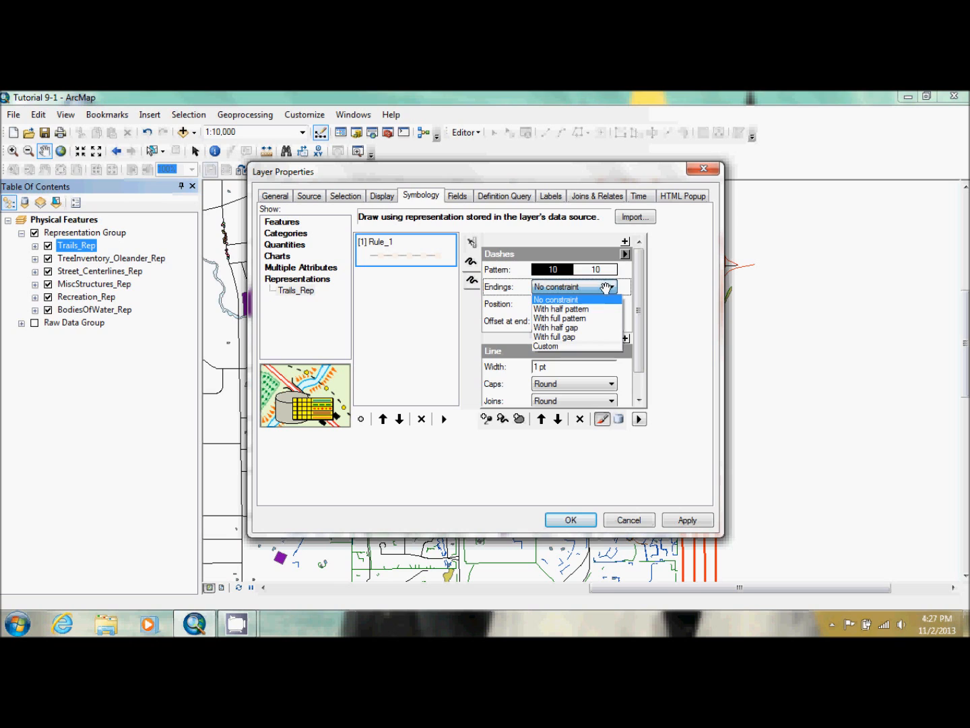
{"action": "left_click", "coordinate": [606, 308]}
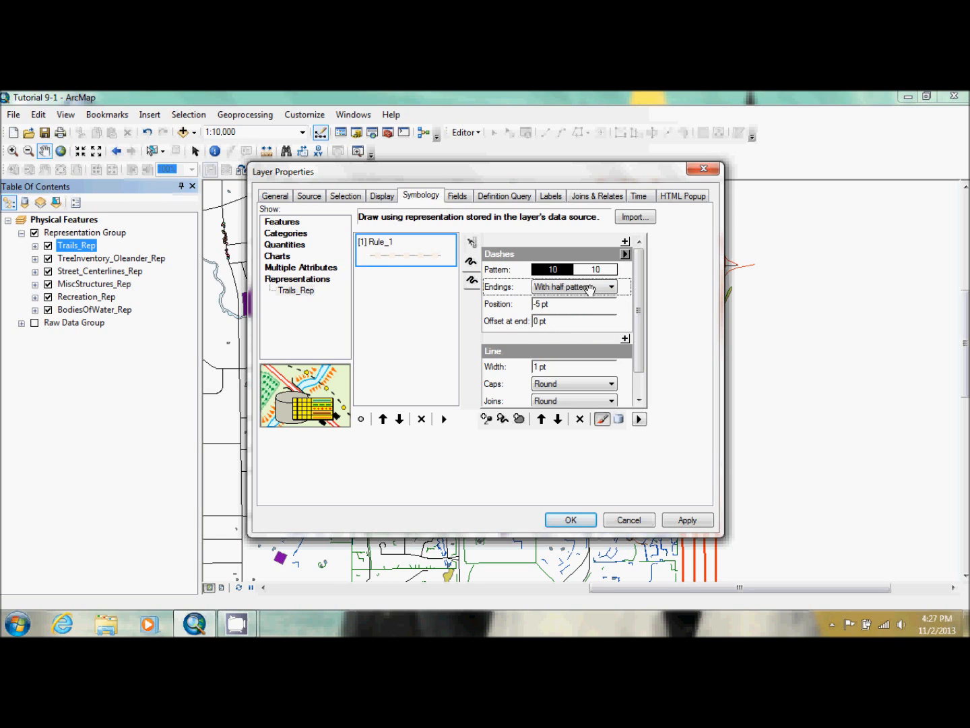
{"action": "left_click", "coordinate": [593, 287]}
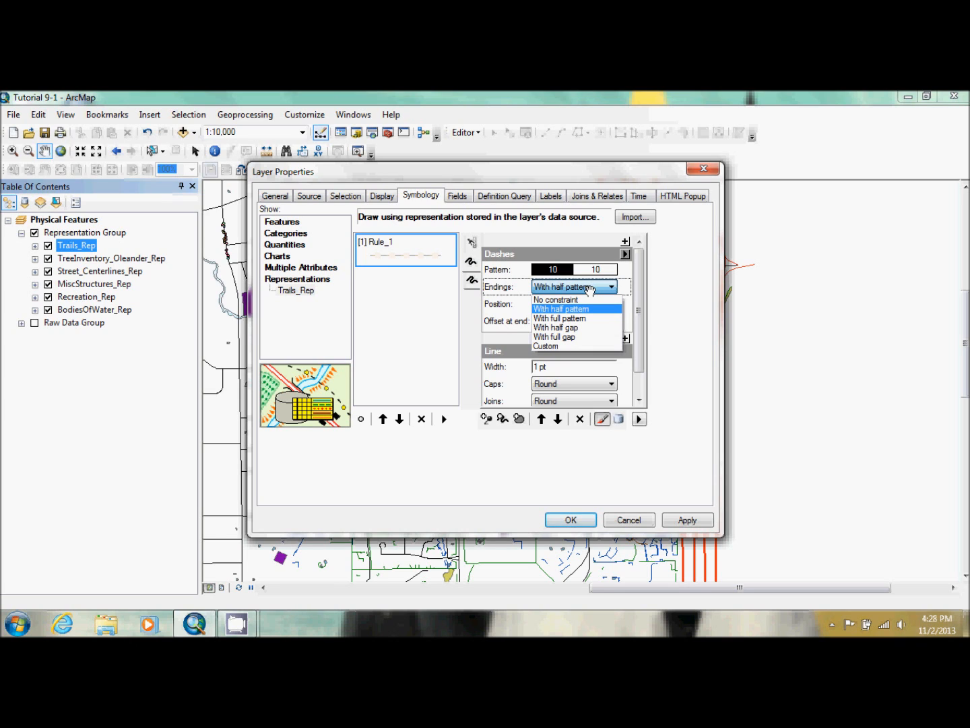
{"action": "left_click", "coordinate": [597, 318]}
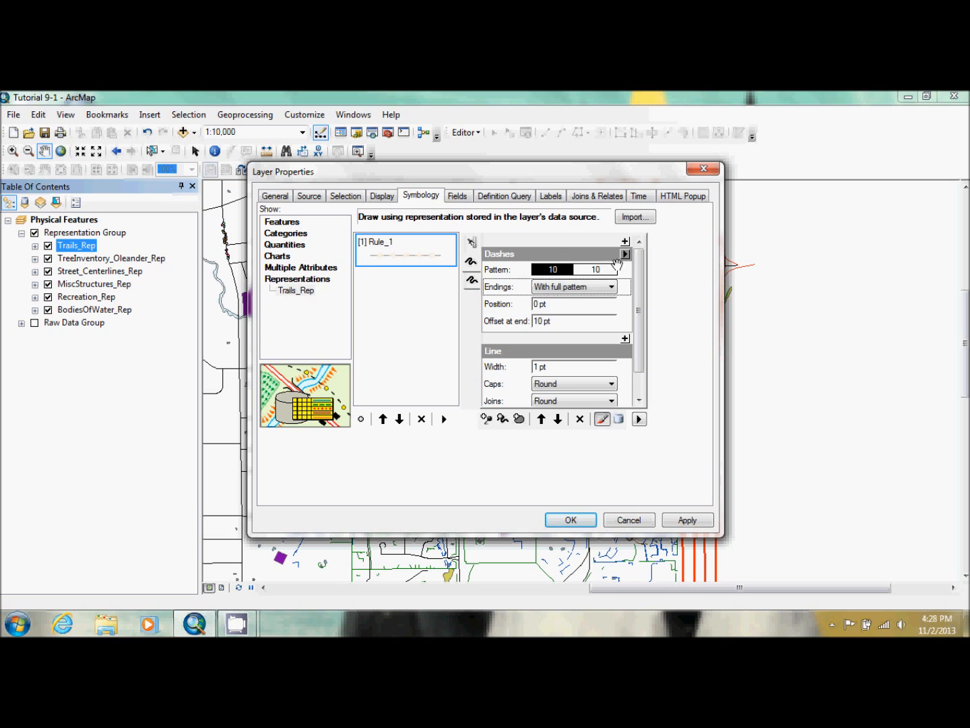
{"action": "left_click", "coordinate": [607, 286]}
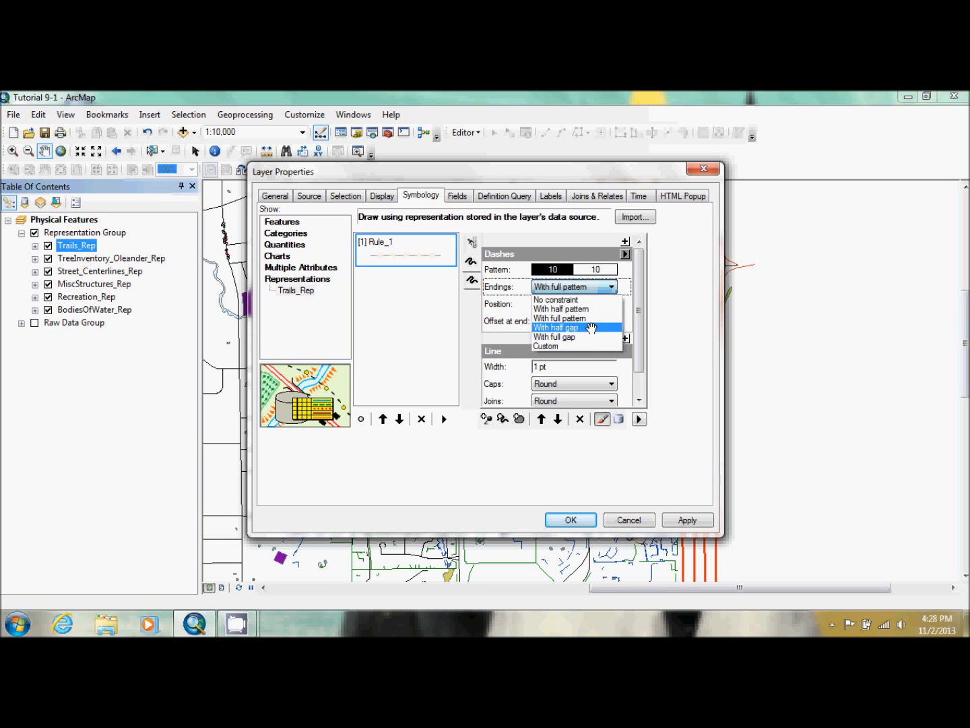
{"action": "left_click", "coordinate": [589, 327]}
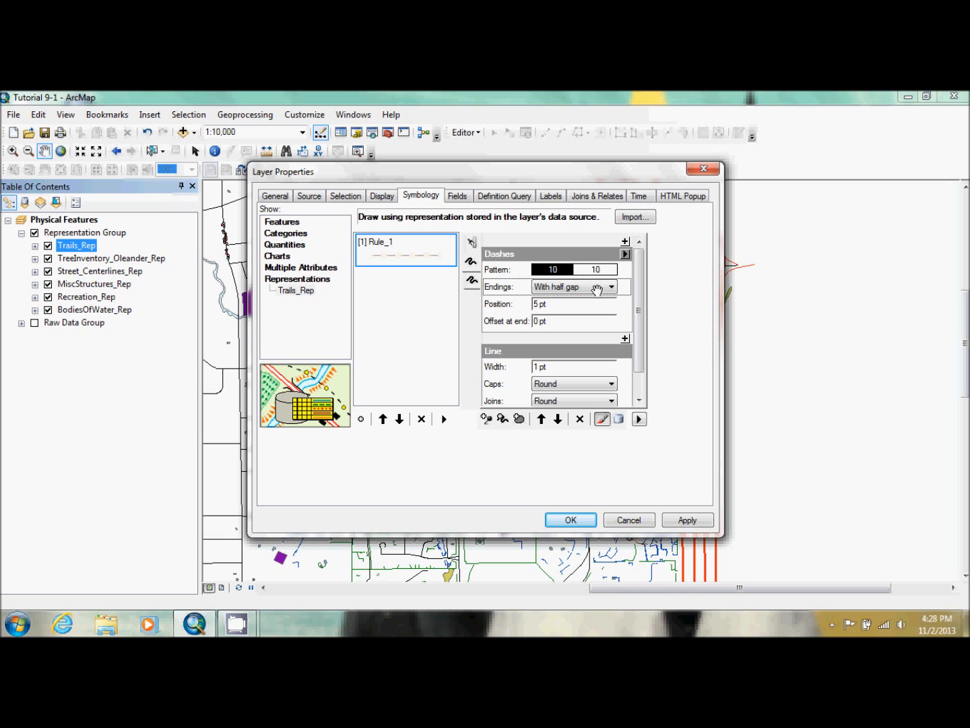
{"action": "left_click", "coordinate": [597, 289]}
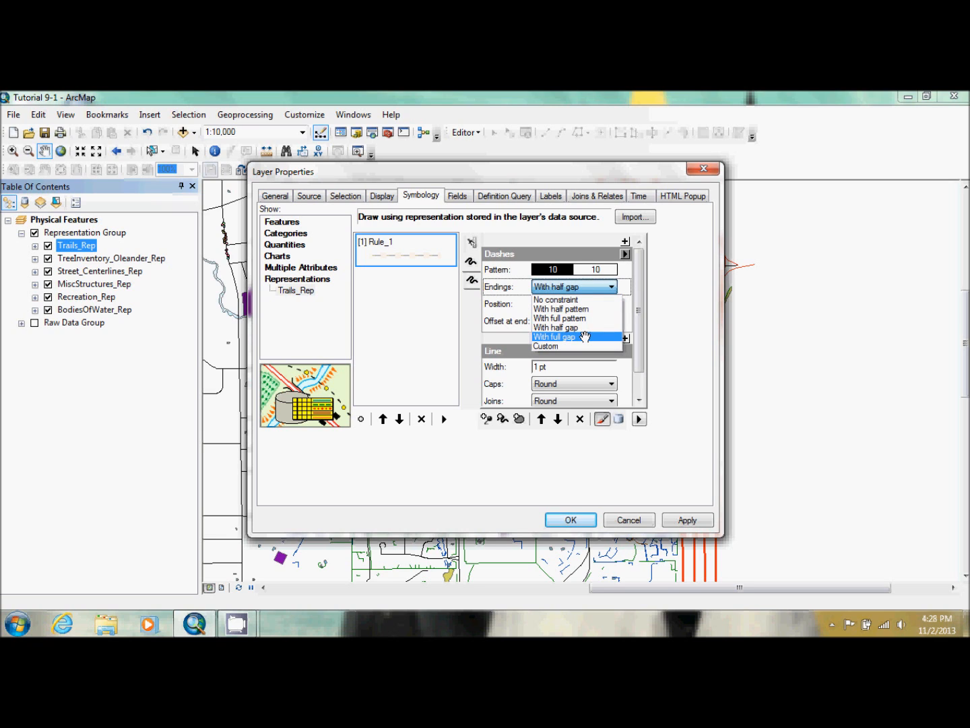
{"action": "left_click", "coordinate": [585, 337]}
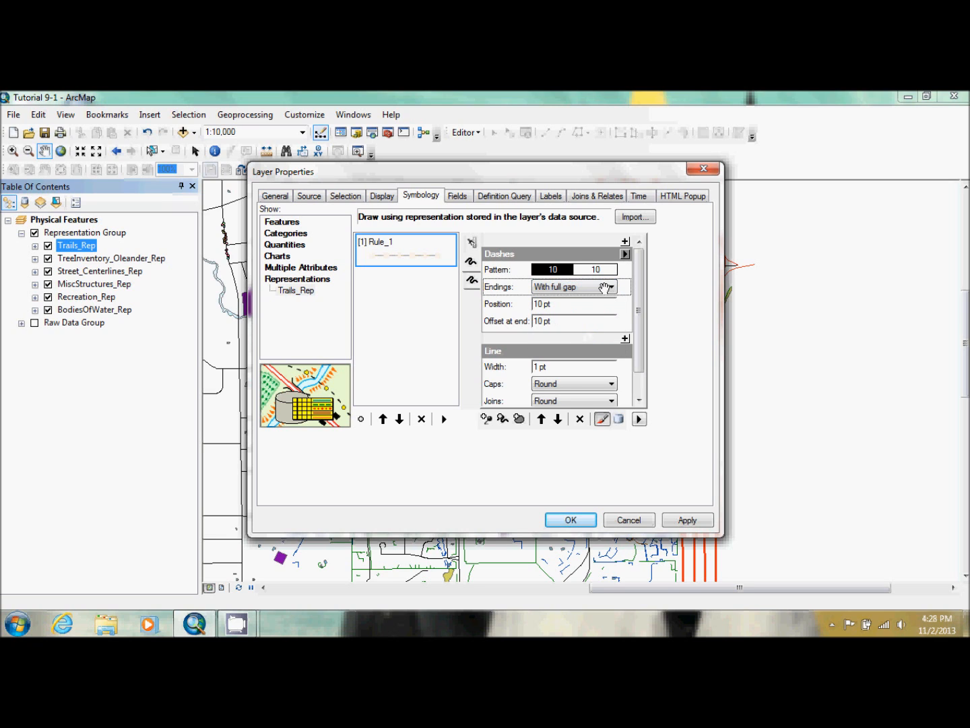
{"action": "left_click", "coordinate": [611, 286]}
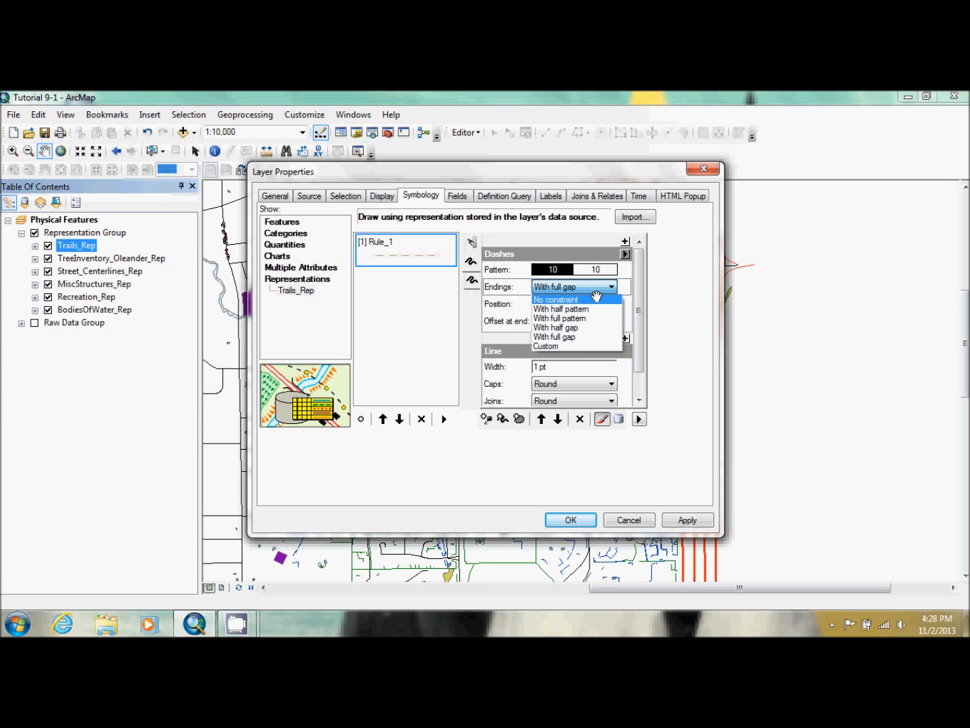
{"action": "left_click", "coordinate": [593, 309]}
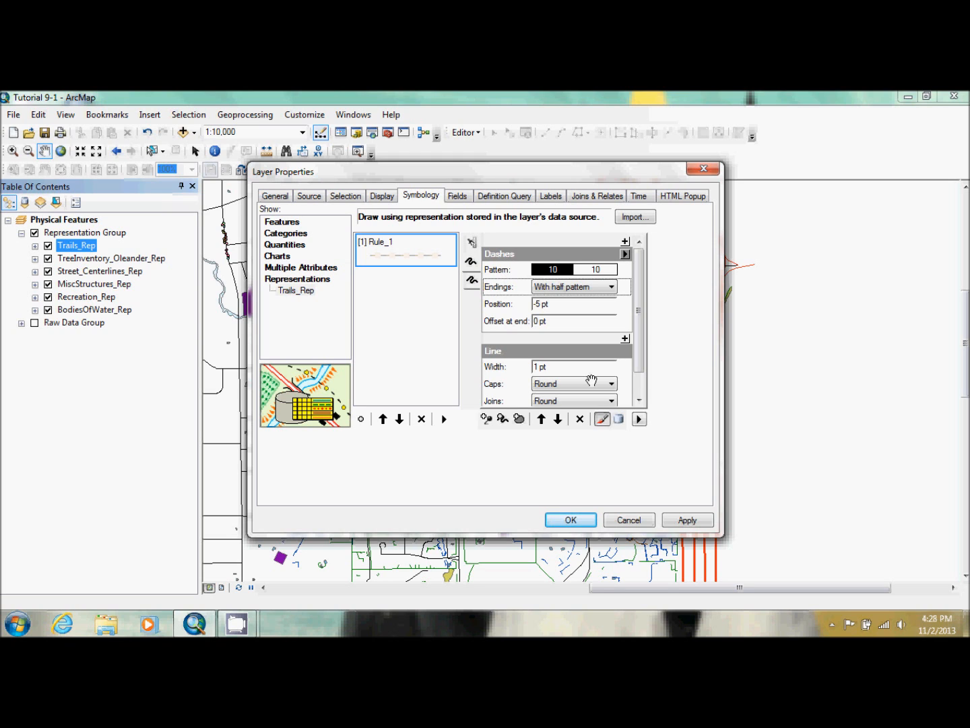
Save the Trails_Rep representation changes to the geodatabase and suppress the save warning for this session
{"action": "left_click", "coordinate": [568, 519]}
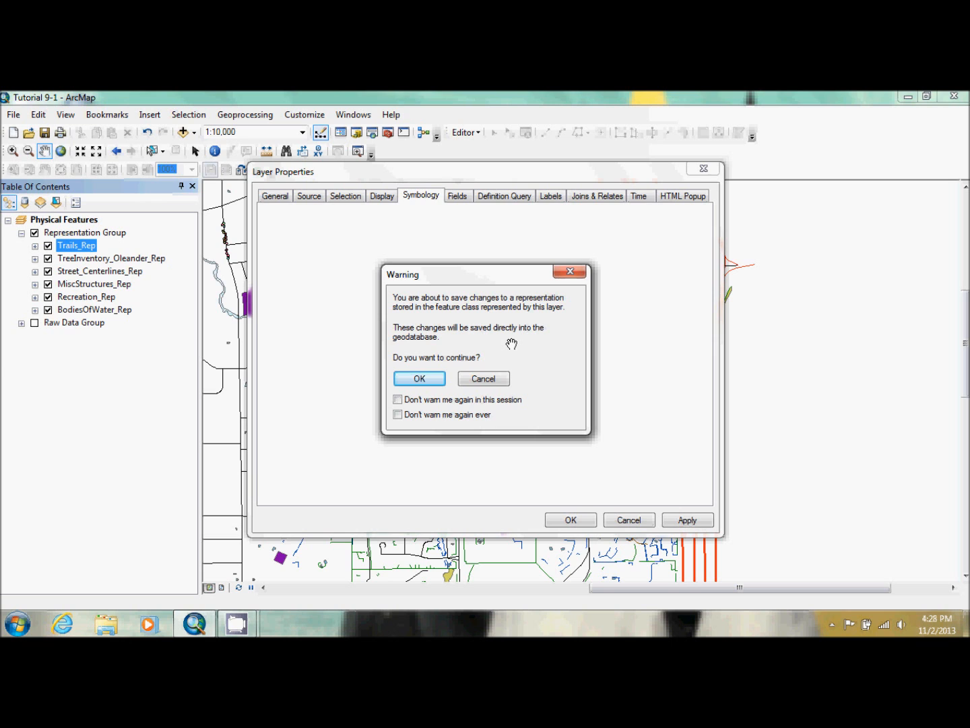
{"action": "left_click", "coordinate": [398, 399]}
{"action": "left_click", "coordinate": [416, 376]}
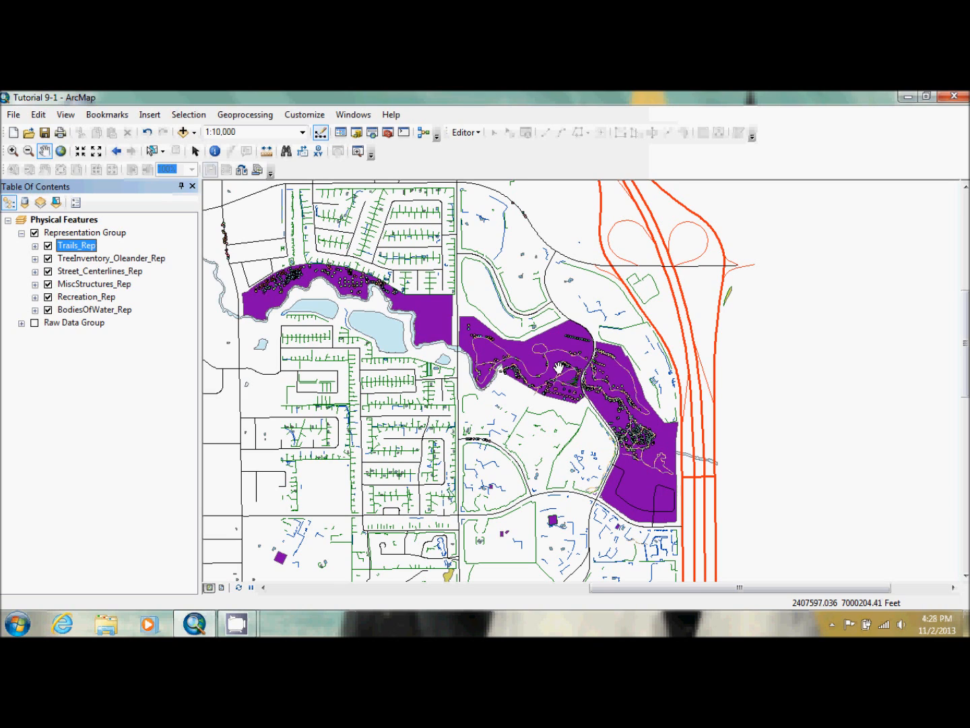
Load the Bear Park bookmark file into the map and zoom to that bookmark
{"action": "left_click", "coordinate": [110, 116]}
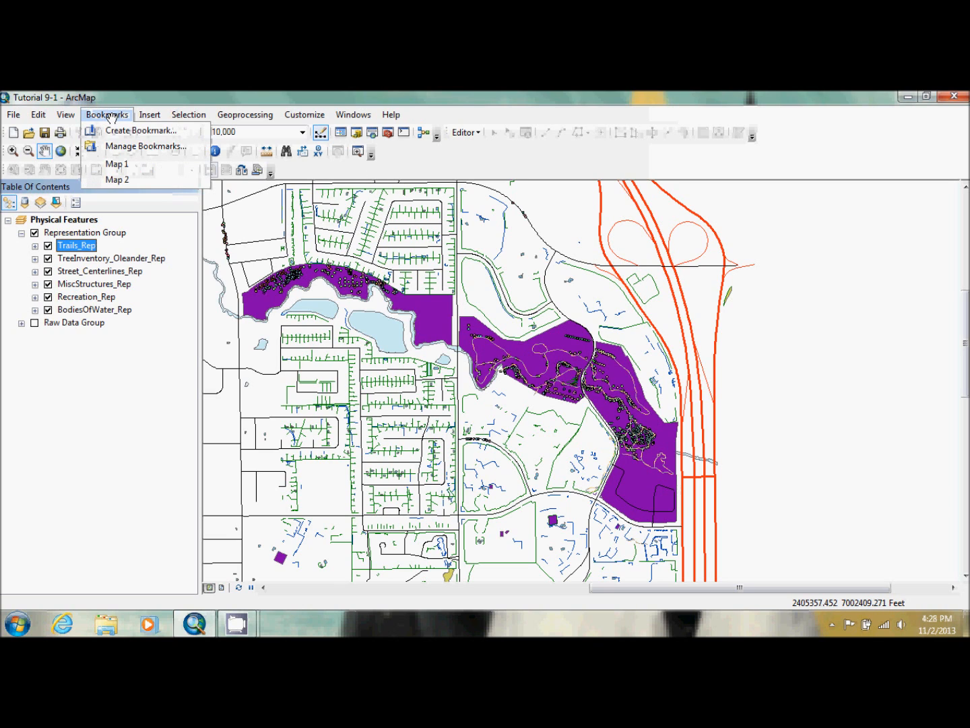
{"action": "left_click", "coordinate": [123, 145]}
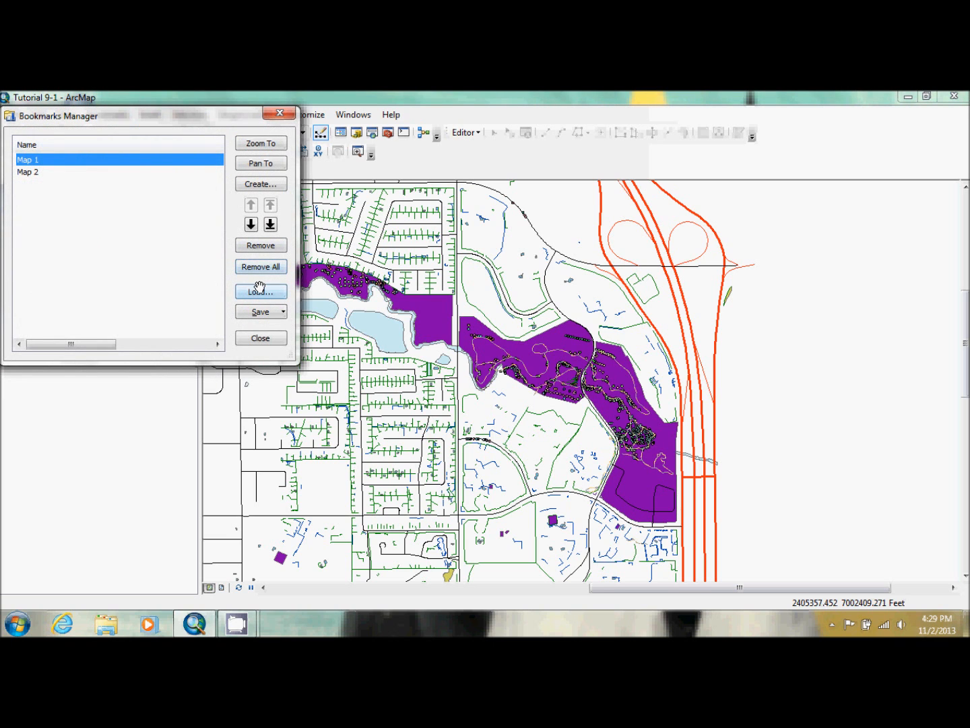
{"action": "left_click", "coordinate": [260, 290]}
{"action": "left_click", "coordinate": [130, 175]}
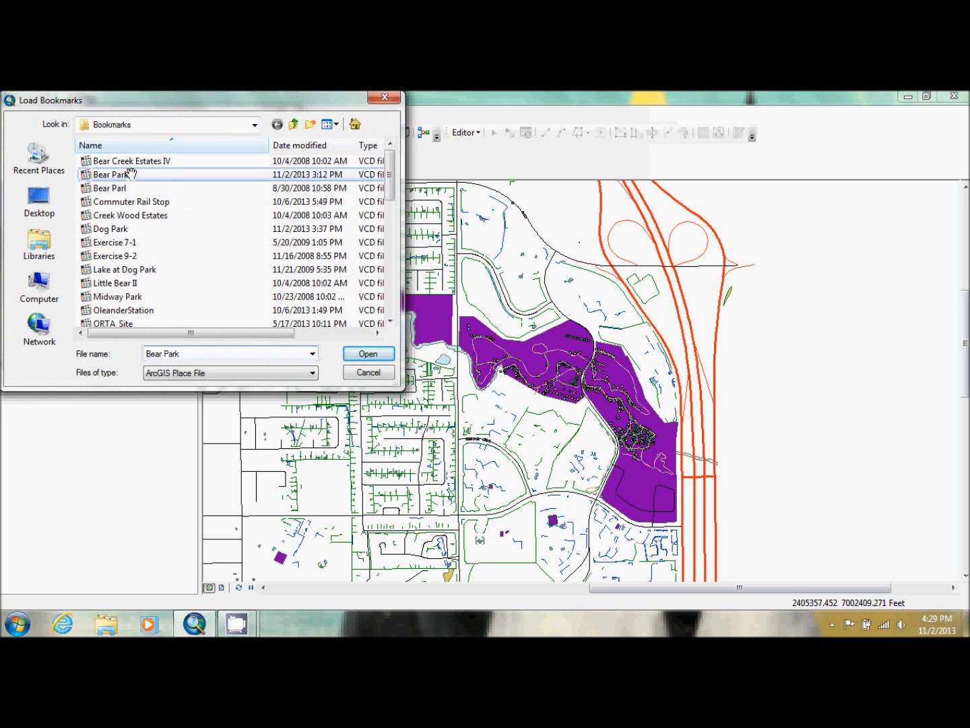
{"action": "left_click", "coordinate": [371, 353]}
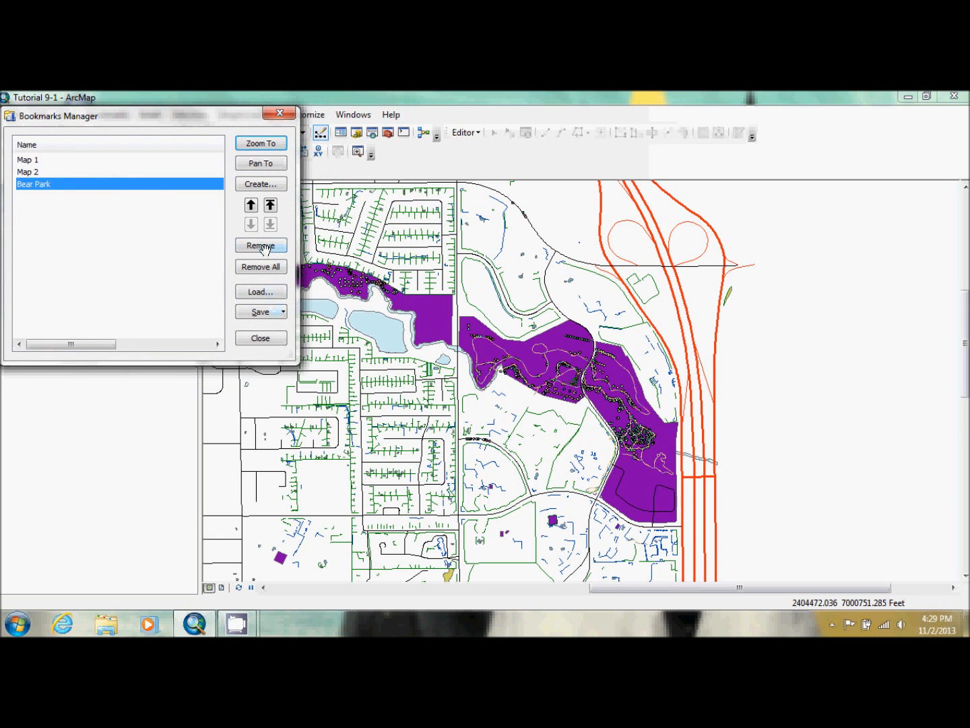
{"action": "left_click", "coordinate": [267, 144]}
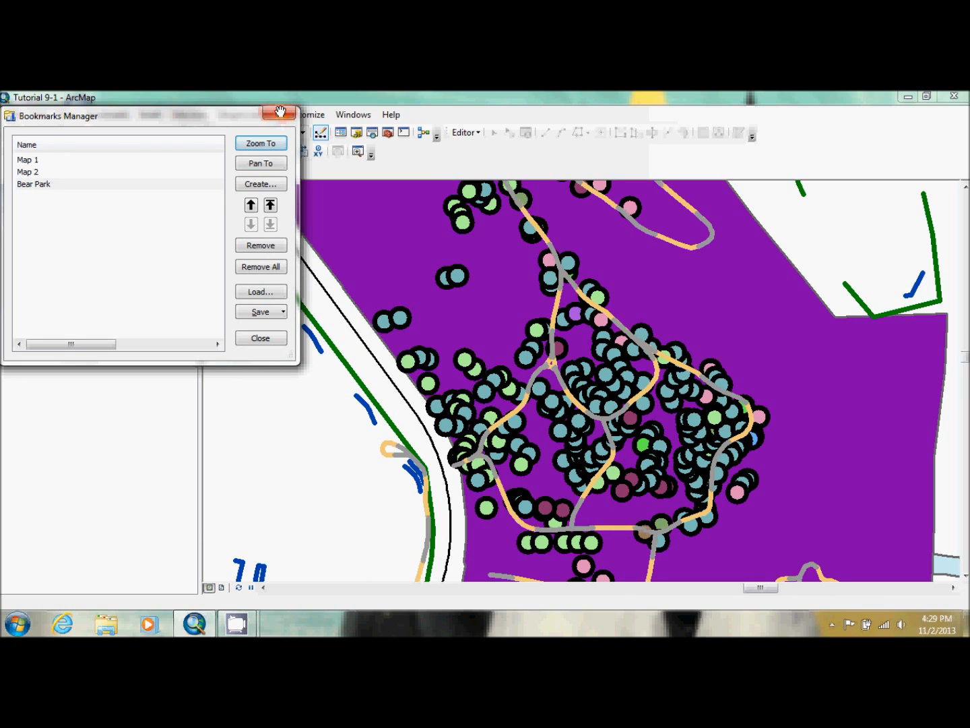
{"action": "left_click", "coordinate": [280, 114]}
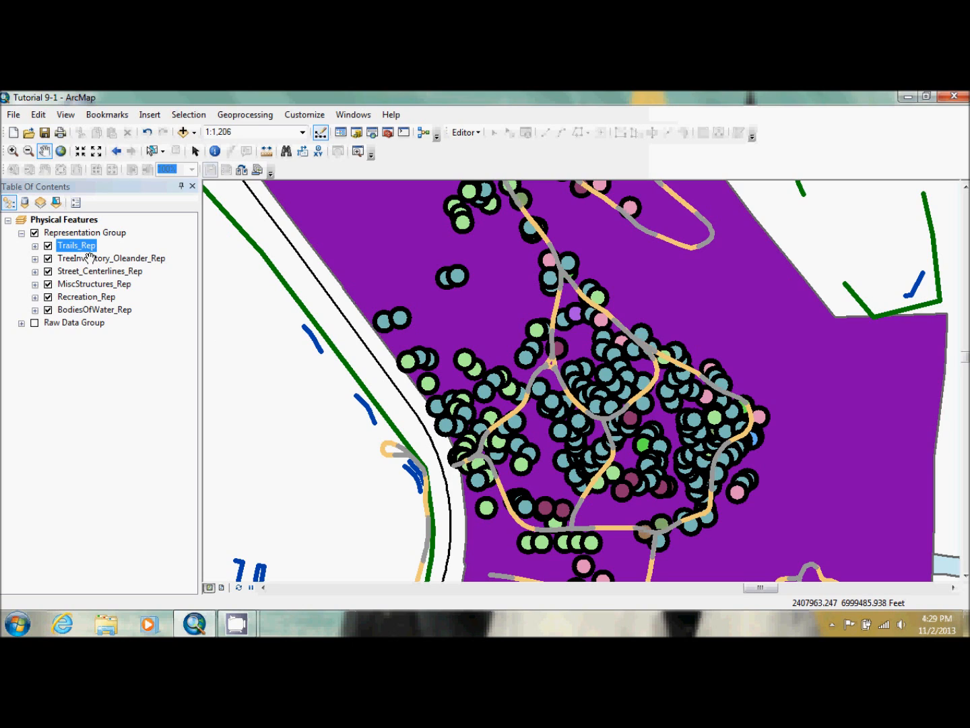
Open the layer properties of TreeInventory_Oleander_Rep and select the elm representation rule
{"action": "double_click", "coordinate": [90, 258]}
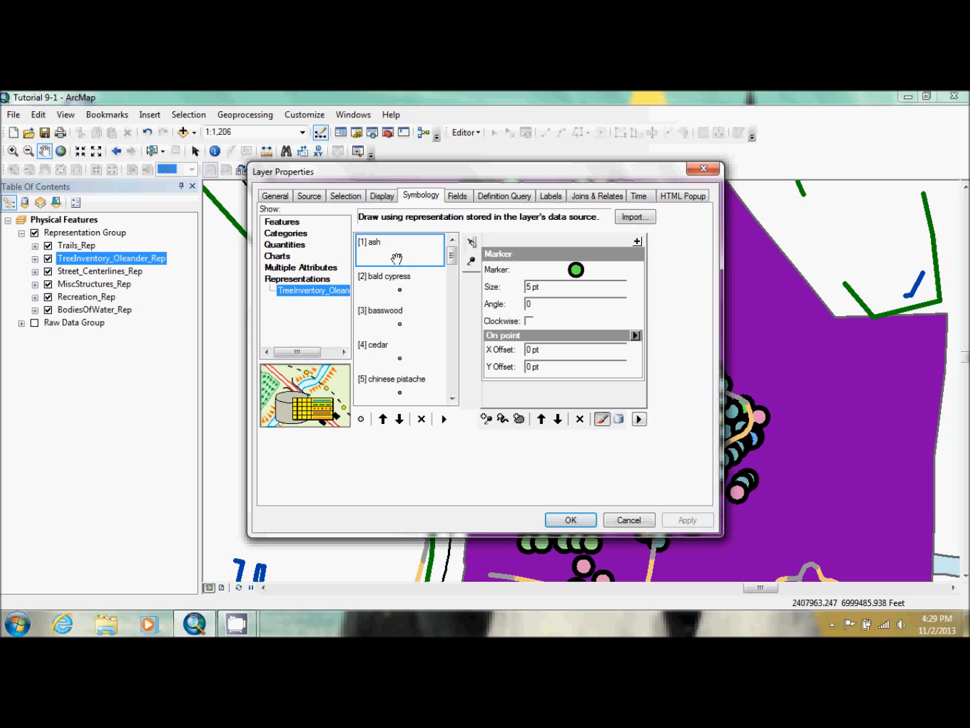
{"action": "left_click_drag", "start_coordinate": [451, 253], "coordinate": [453, 379]}
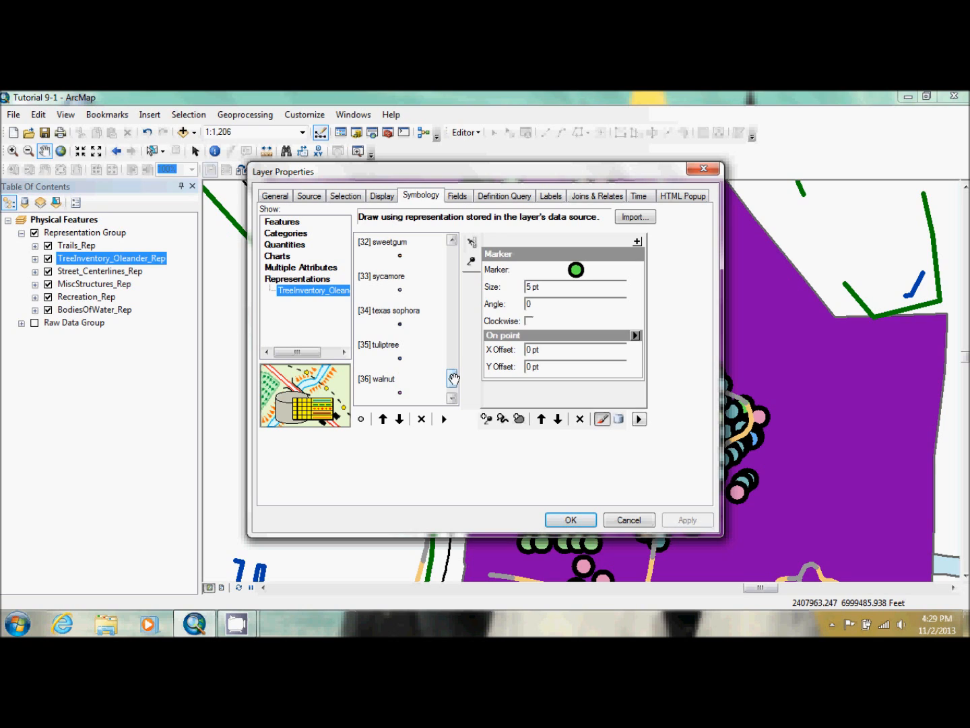
{"action": "left_click", "coordinate": [452, 345]}
{"action": "left_click", "coordinate": [453, 345]}
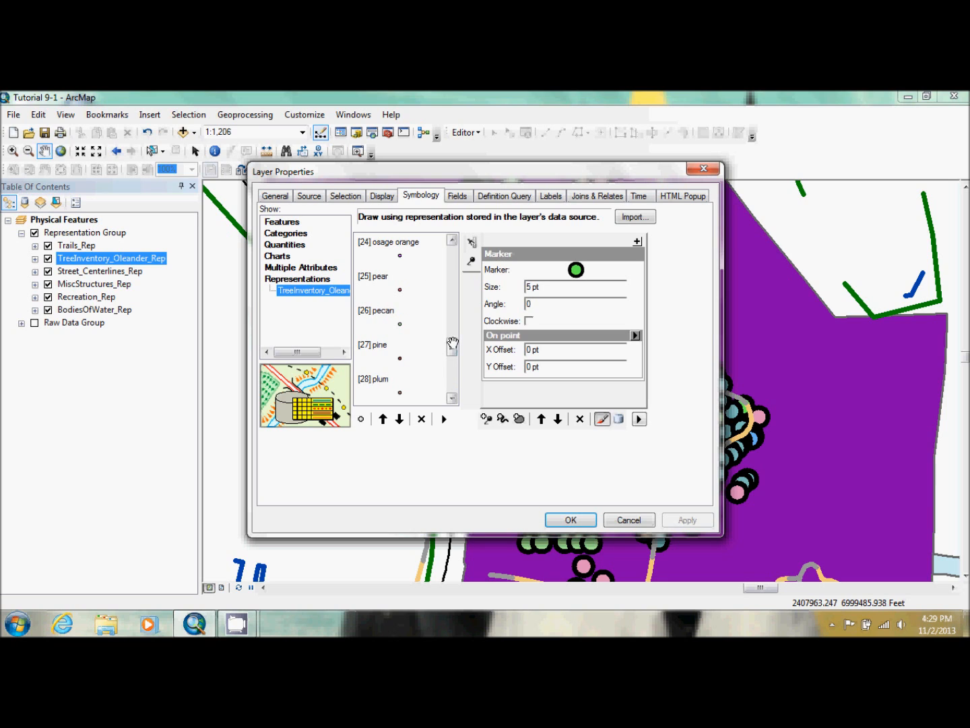
{"action": "left_click", "coordinate": [453, 324]}
{"action": "left_click", "coordinate": [452, 316]}
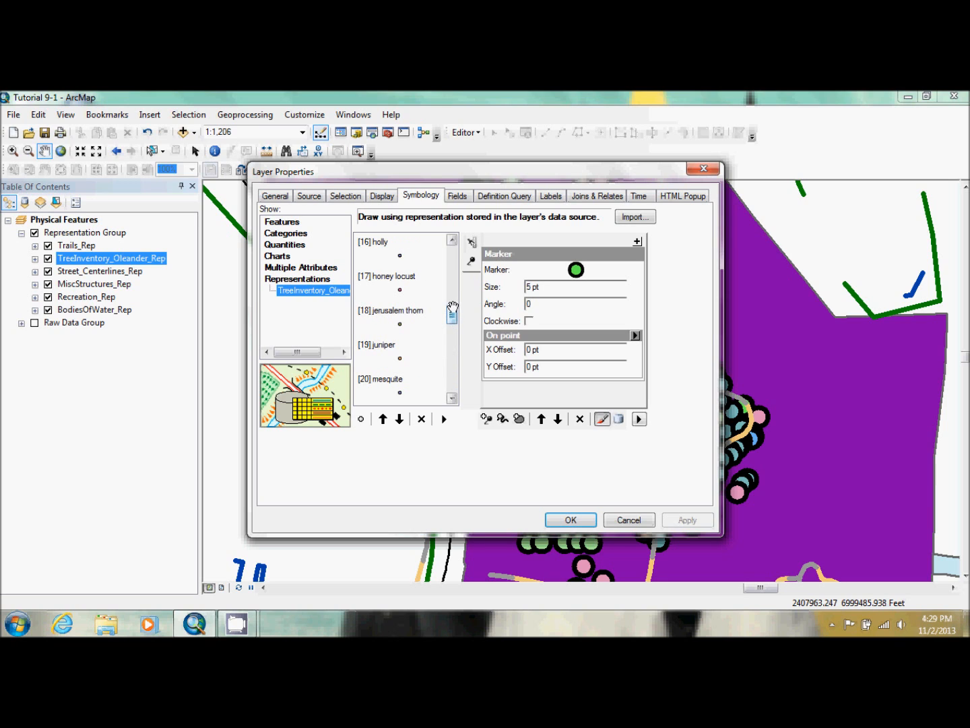
{"action": "left_click_drag", "start_coordinate": [451, 313], "coordinate": [451, 303]}
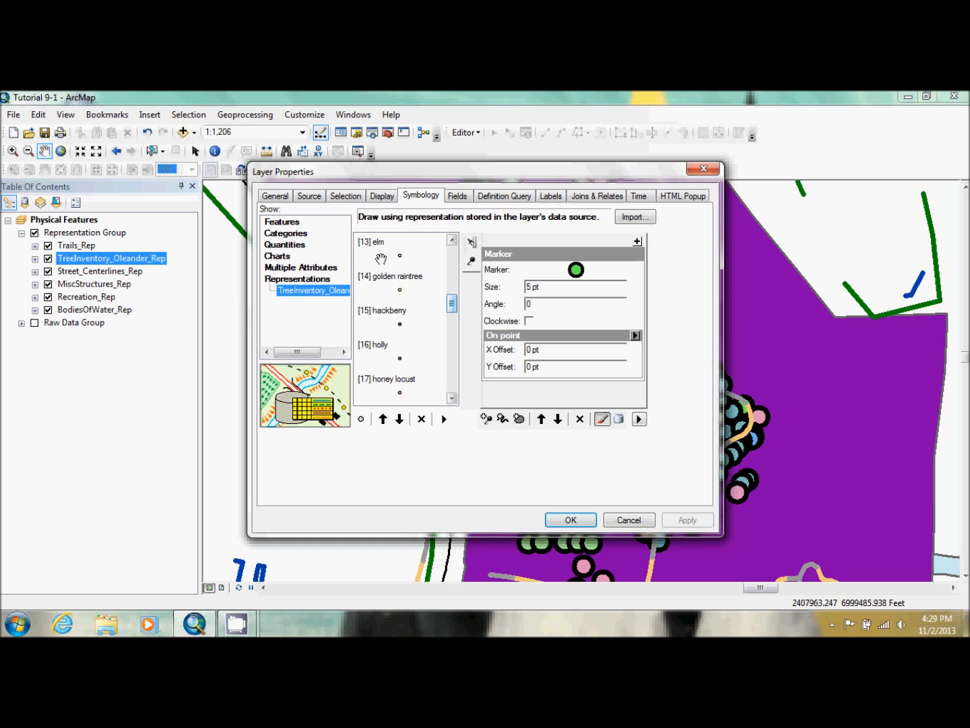
{"action": "left_click", "coordinate": [402, 256]}
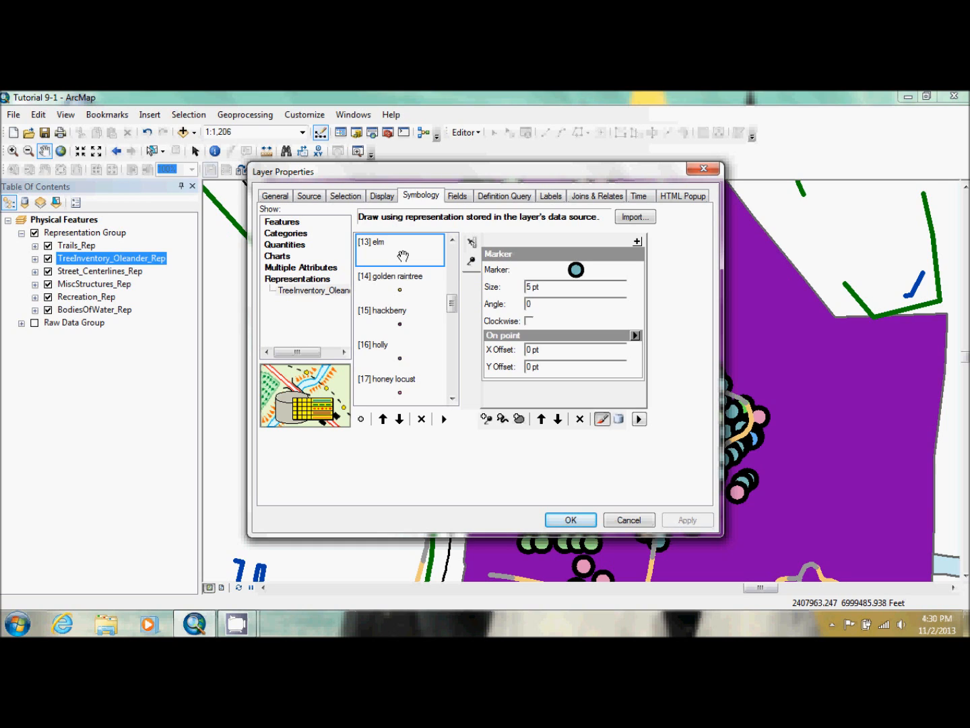
Open the elm rule's marker in the Marker Editor and delete its existing circle graphic
{"action": "left_click", "coordinate": [576, 270]}
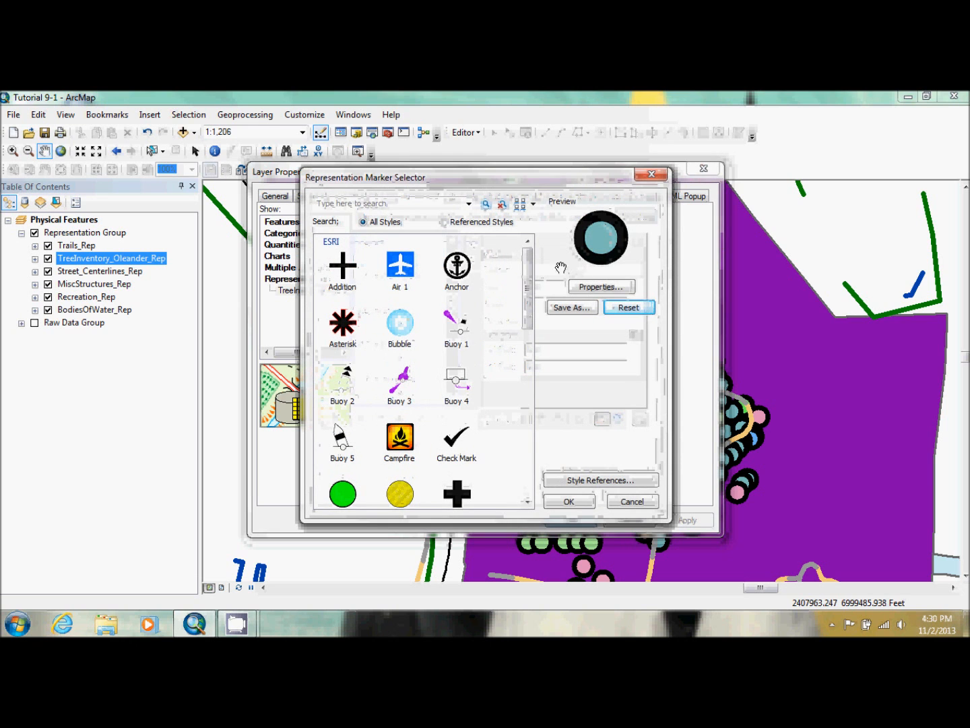
{"action": "left_click_drag", "start_coordinate": [527, 291], "coordinate": [530, 362]}
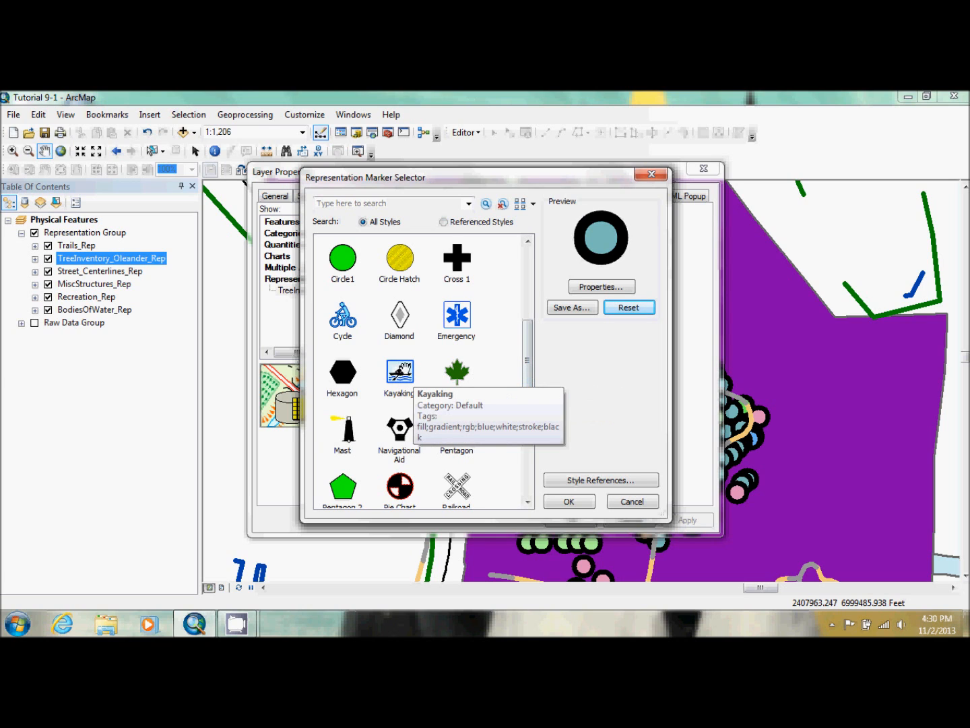
{"action": "mouse_move", "coordinate": [527, 381]}
{"action": "left_mouse_down"}
{"action": "mouse_move", "coordinate": [527, 472]}
{"action": "mouse_move", "coordinate": [525, 308]}
{"action": "mouse_move", "coordinate": [526, 382]}
{"action": "left_mouse_up"}
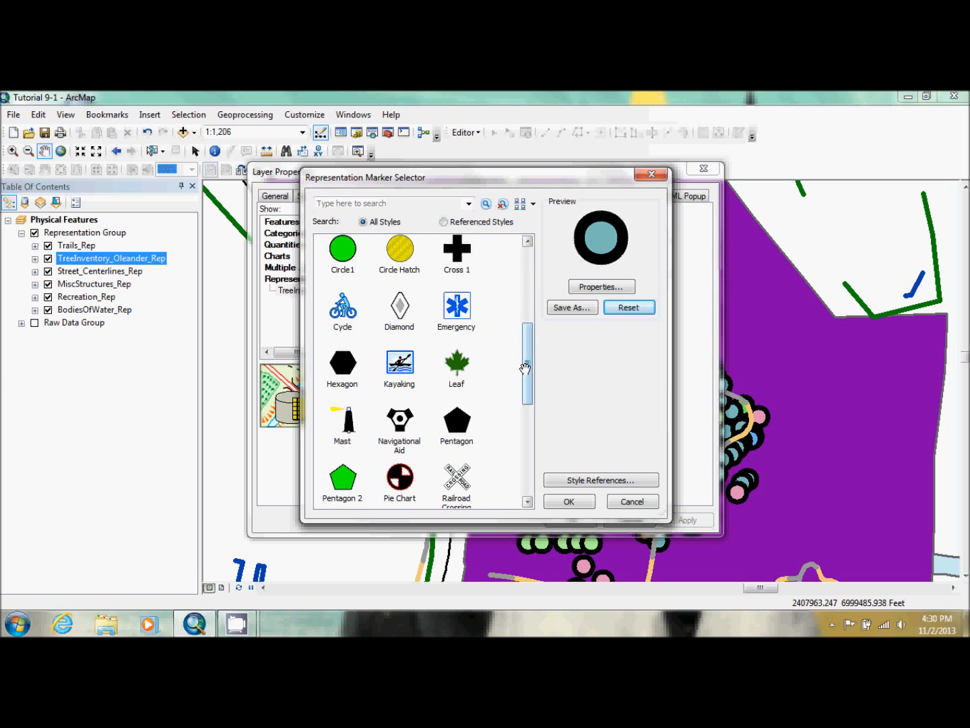
{"action": "left_click_drag", "start_coordinate": [531, 369], "coordinate": [528, 382]}
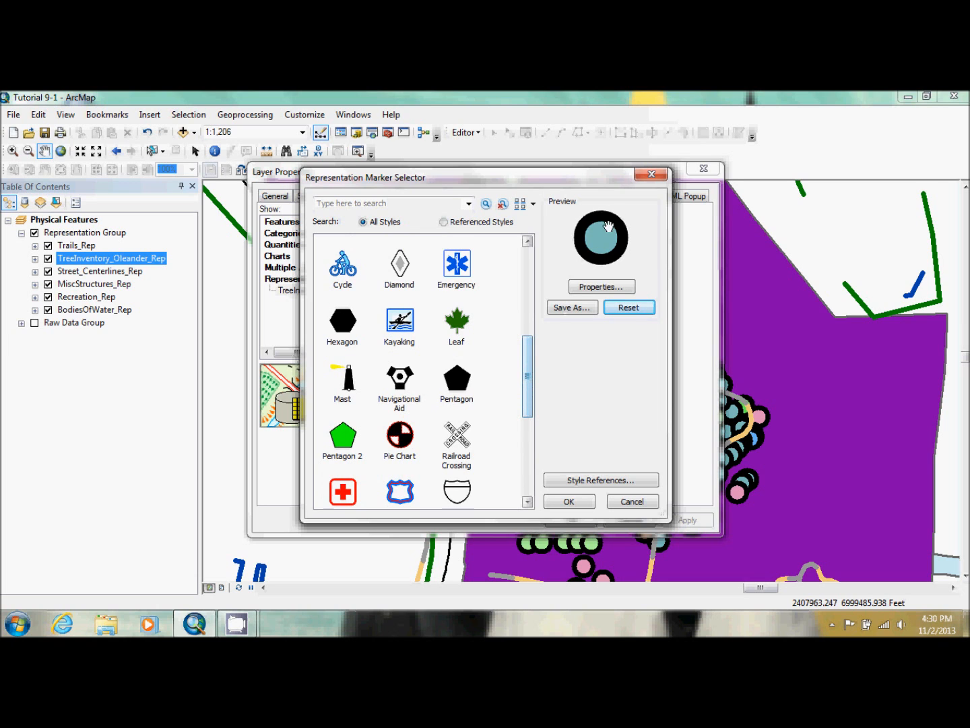
{"action": "left_click", "coordinate": [601, 286]}
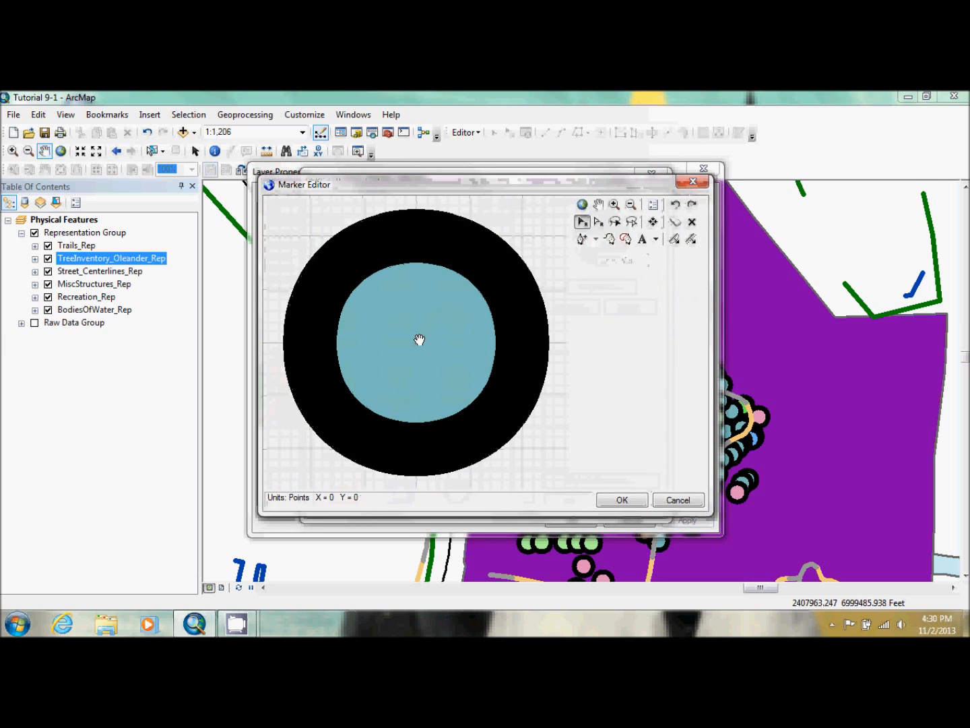
{"action": "left_click", "coordinate": [418, 340]}
{"action": "key", "text": "Delete"}
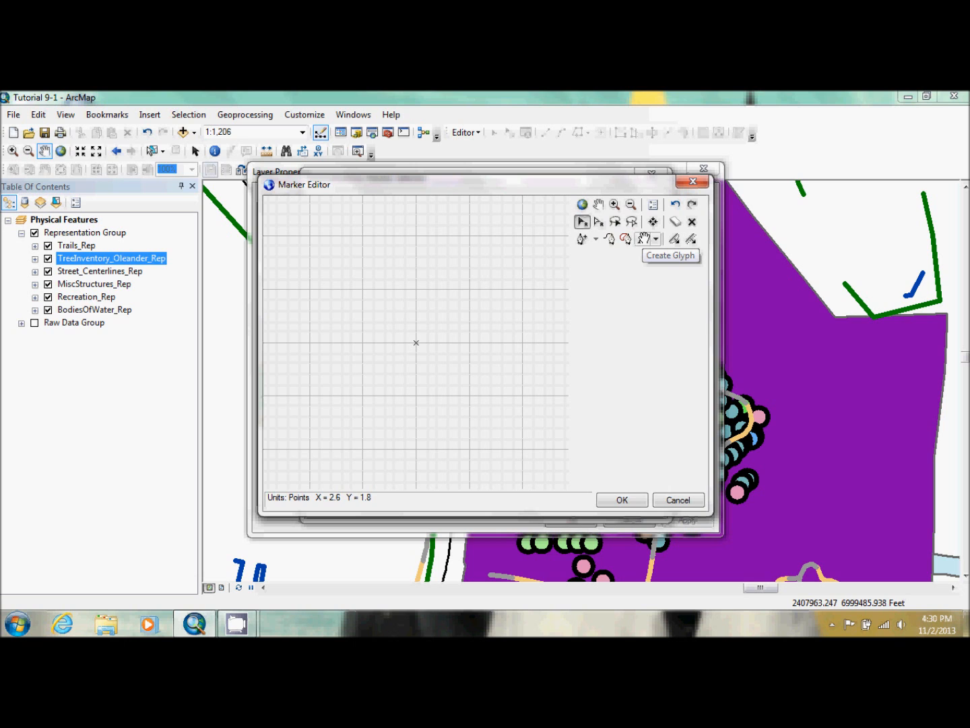
Insert the ESRI US Forestry 2 glyph with Unicode 162 as the elm marker's graphic
{"action": "left_click", "coordinate": [644, 239]}
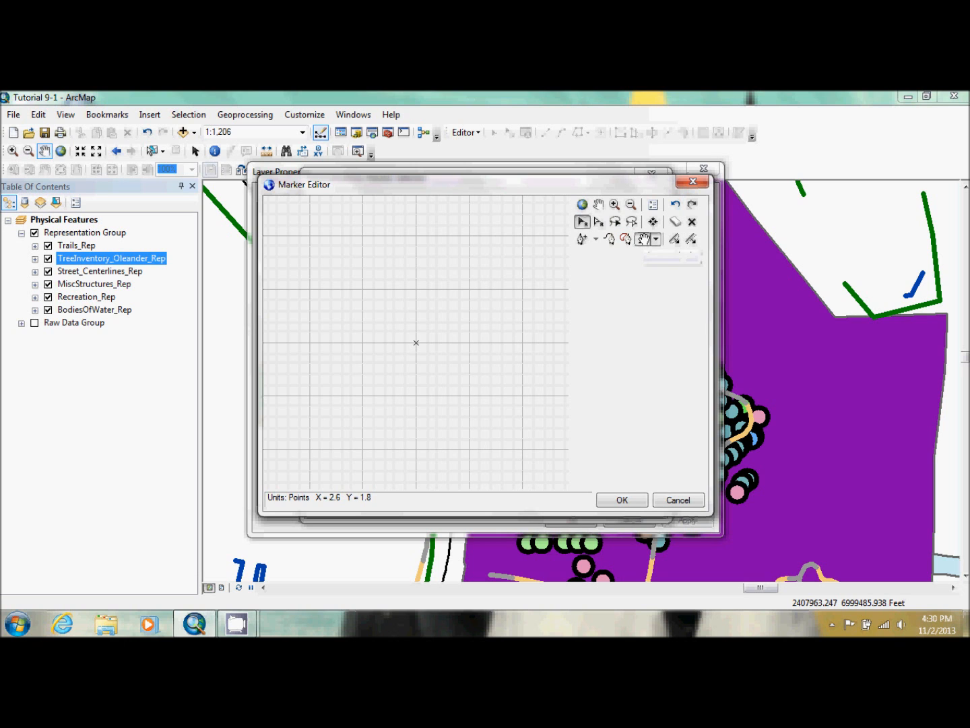
{"action": "left_click", "coordinate": [644, 239]}
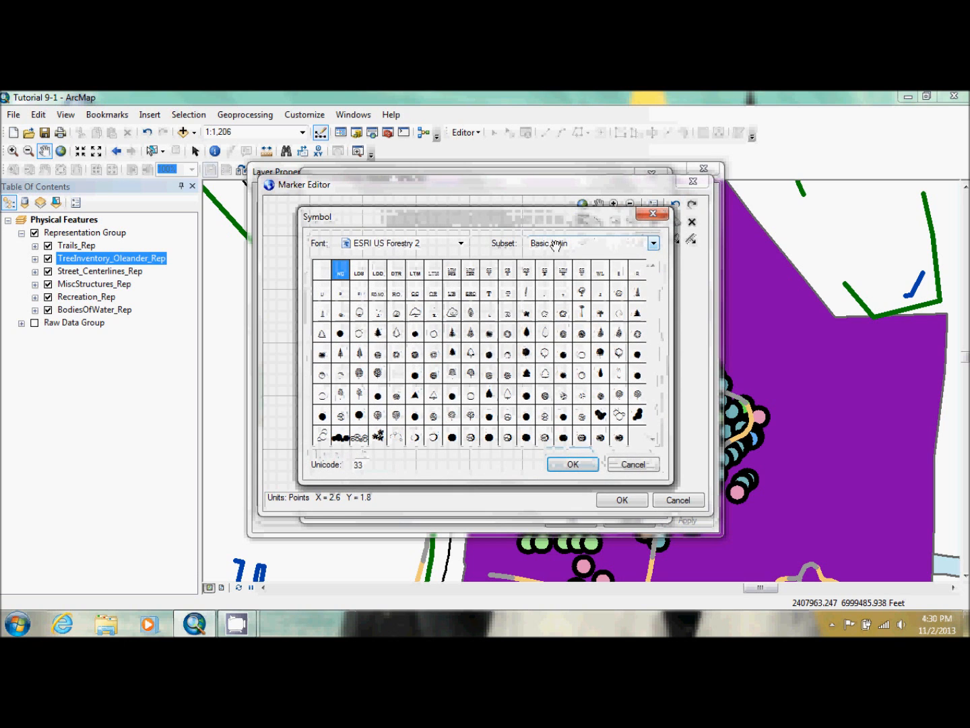
{"action": "left_click", "coordinate": [461, 243]}
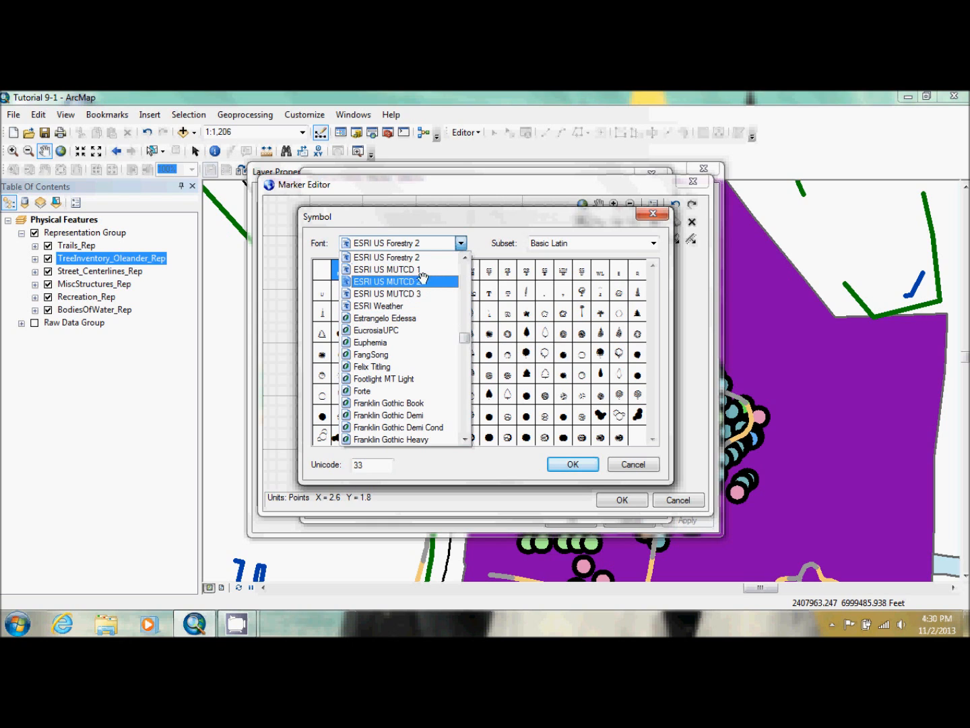
{"action": "left_click", "coordinate": [406, 257]}
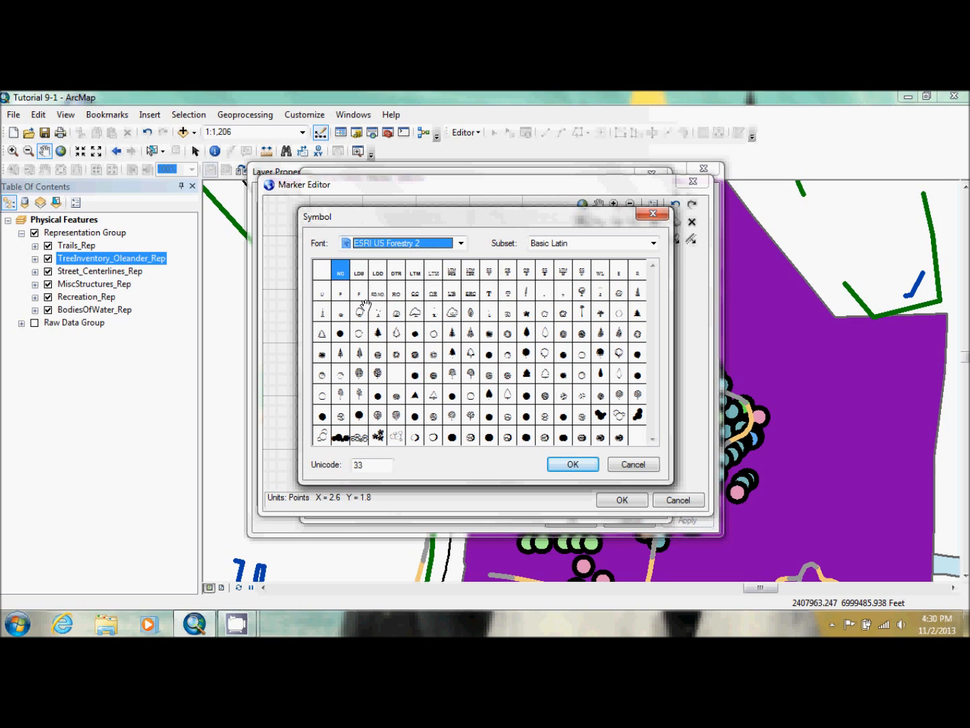
{"action": "left_click", "coordinate": [370, 464]}
{"action": "key", "text": "BackSpace"}
{"action": "key", "text": "BackSpace"}
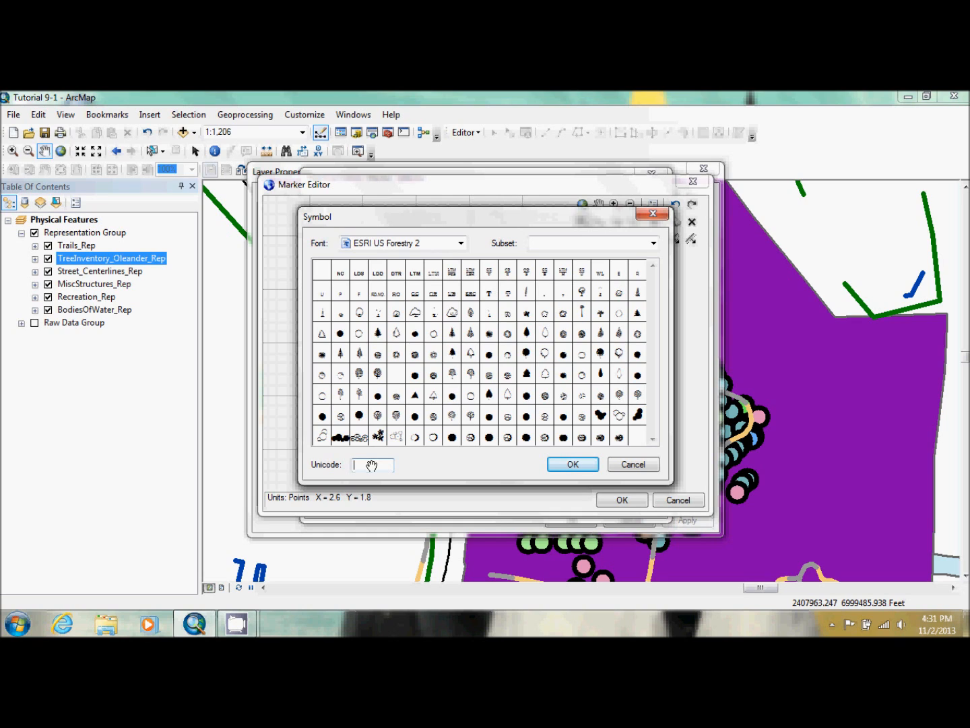
{"action": "type", "text": "162"}
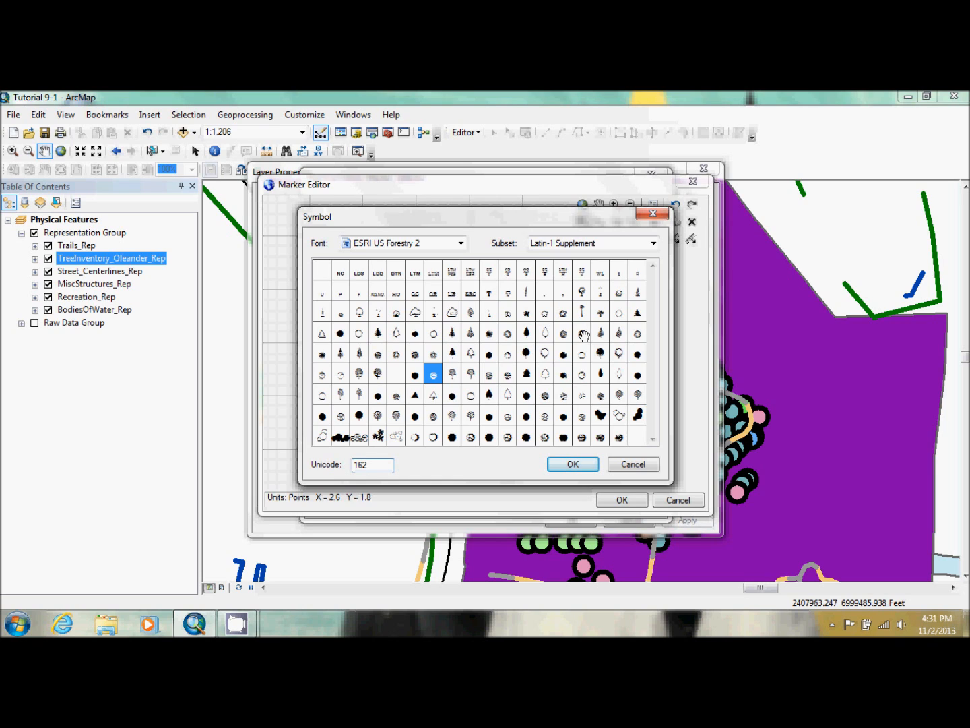
{"action": "left_click_drag", "start_coordinate": [583, 335], "coordinate": [432, 377]}
{"action": "left_click", "coordinate": [572, 464]}
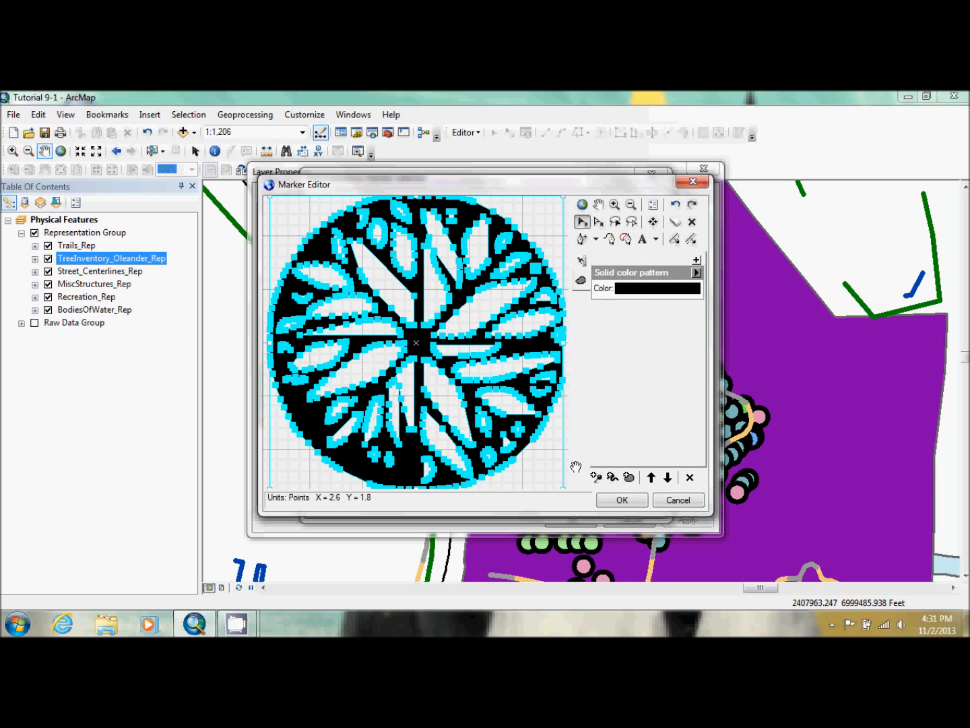
Color the elm glyph green, set the elm marker size to 4 pt and apply the changes to the layer
{"action": "left_click", "coordinate": [657, 288]}
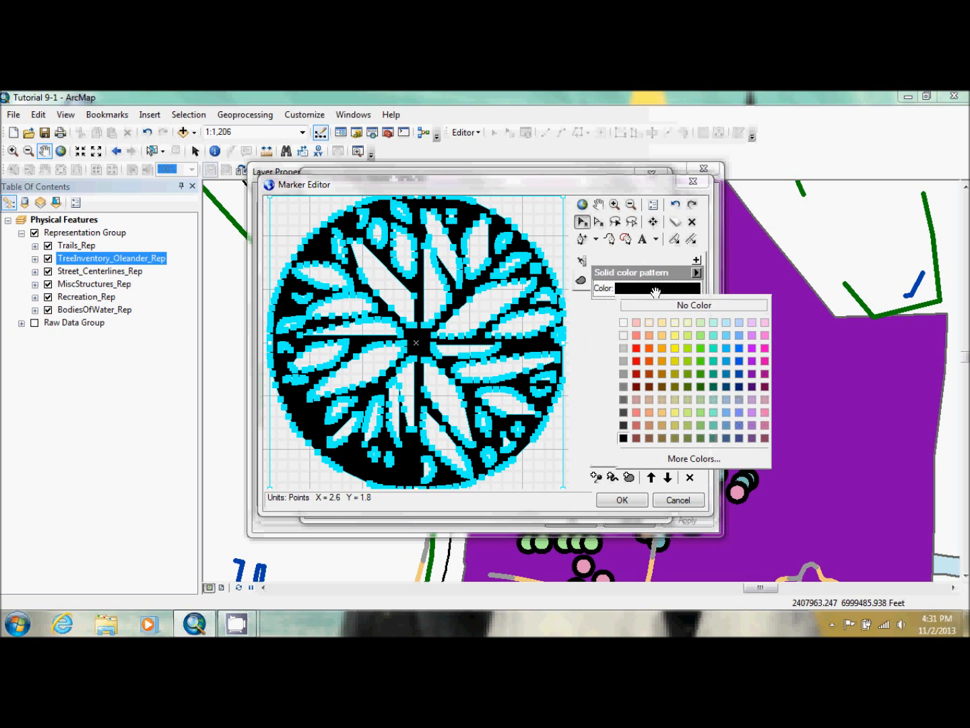
{"action": "left_click", "coordinate": [701, 368]}
{"action": "left_click", "coordinate": [621, 500]}
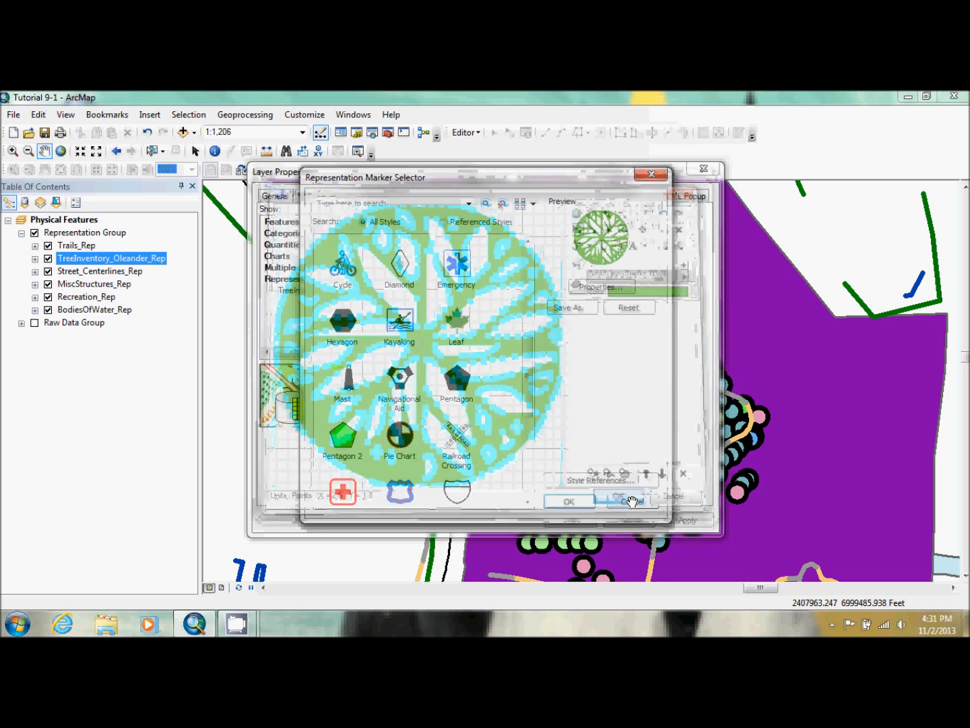
{"action": "left_click", "coordinate": [570, 500]}
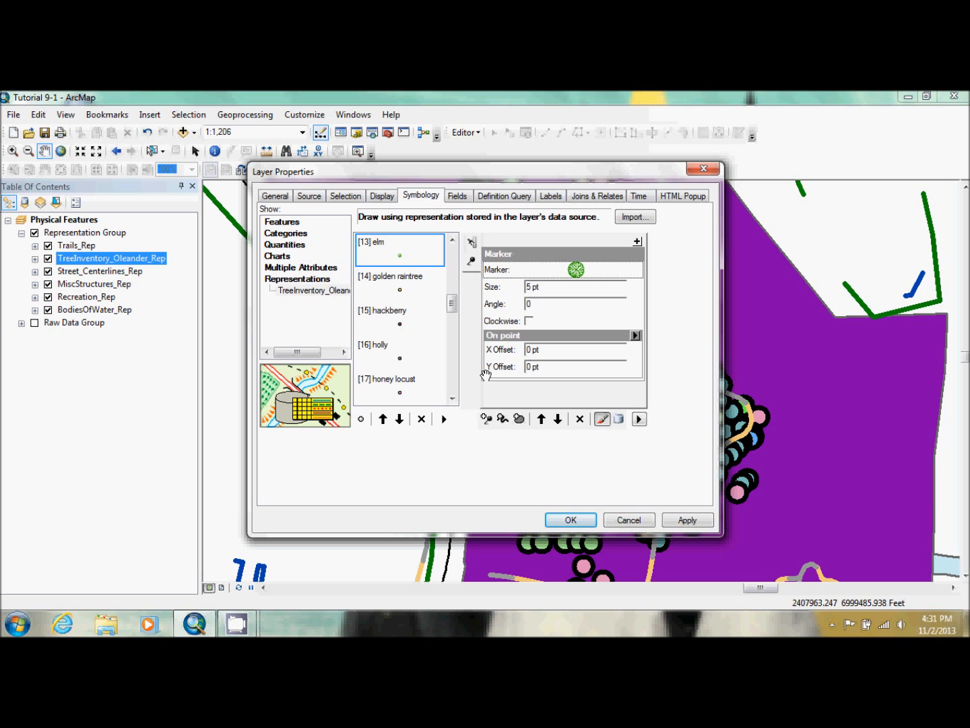
{"action": "left_click", "coordinate": [529, 287]}
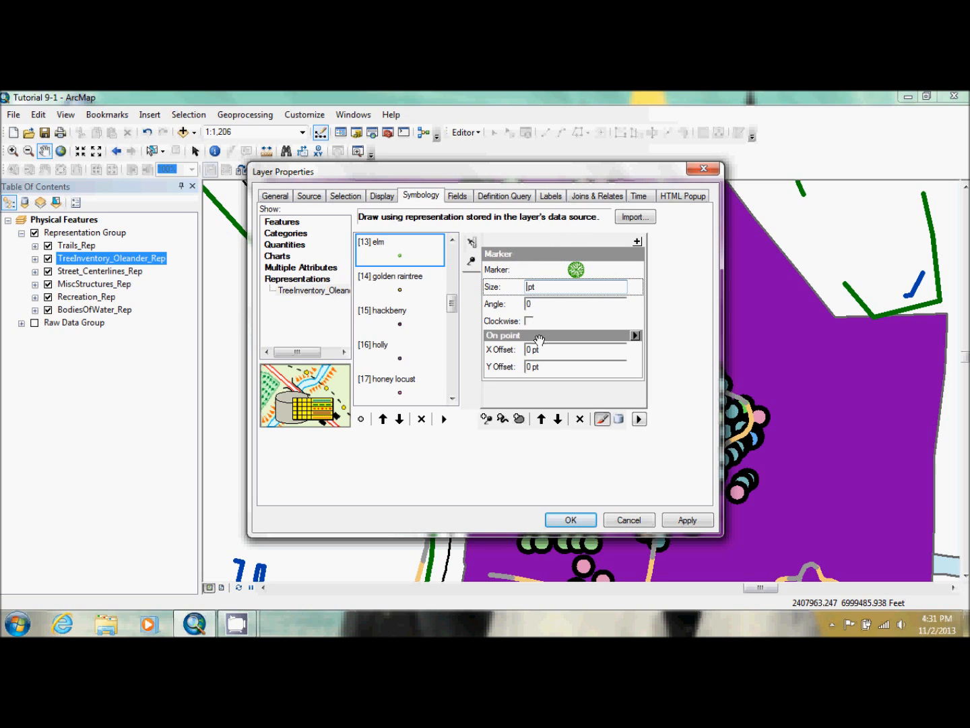
{"action": "left_click", "coordinate": [565, 517]}
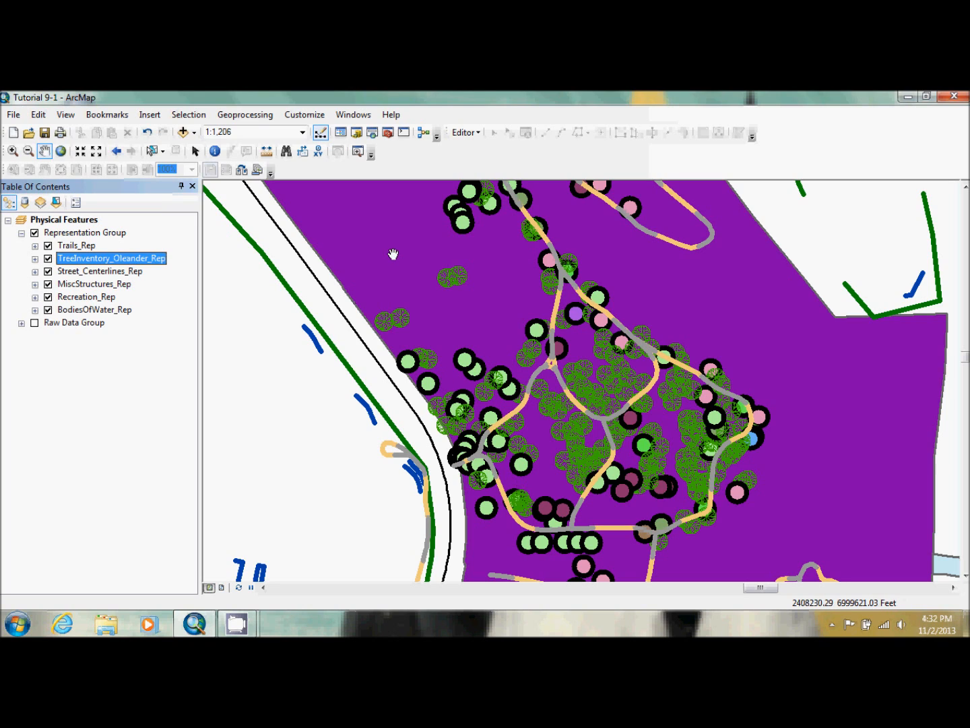
Open the hackberry rule's marker of TreeInventory_Oleander_Rep in the Marker Editor and delete its circle graphic
{"action": "left_click", "coordinate": [130, 260]}
{"action": "double_click", "coordinate": [130, 259]}
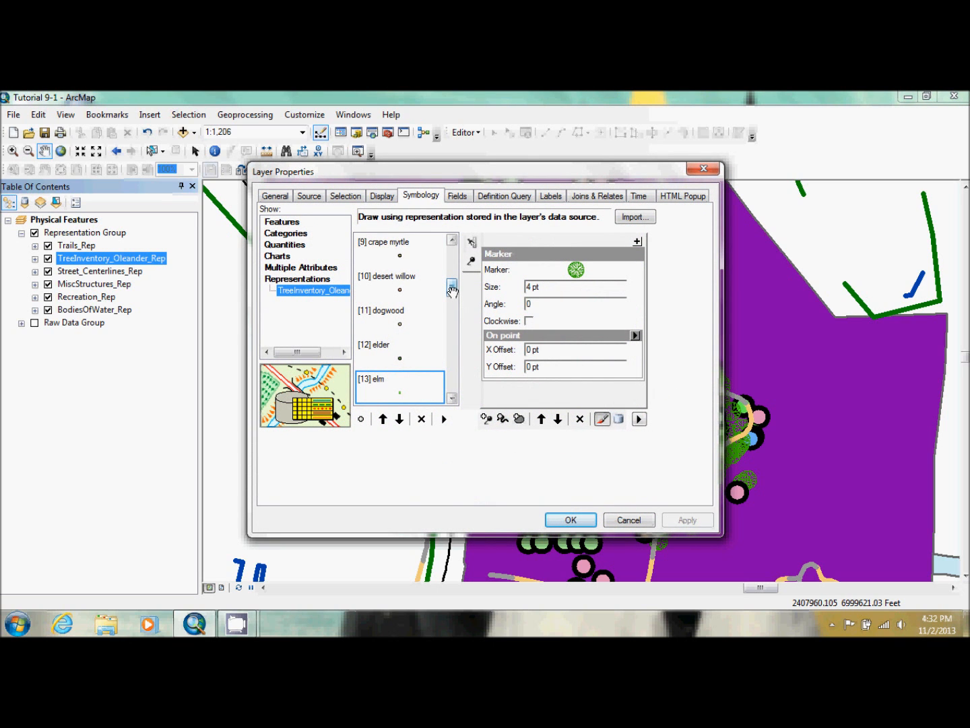
{"action": "left_click_drag", "start_coordinate": [452, 289], "coordinate": [452, 313]}
{"action": "left_click", "coordinate": [391, 391]}
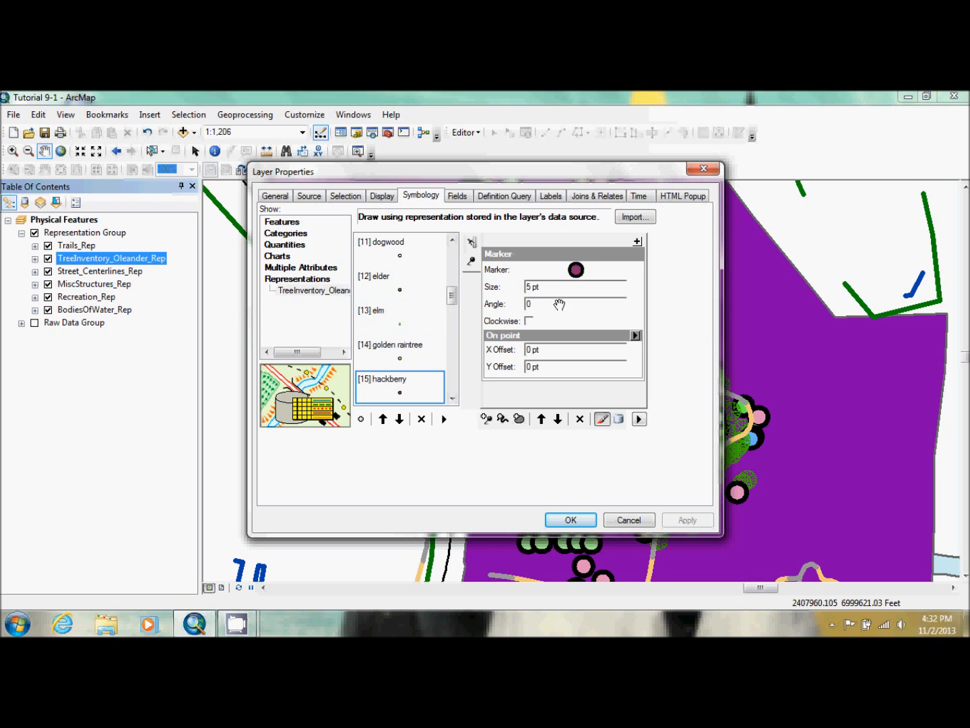
{"action": "left_click", "coordinate": [576, 271]}
{"action": "left_click", "coordinate": [628, 287]}
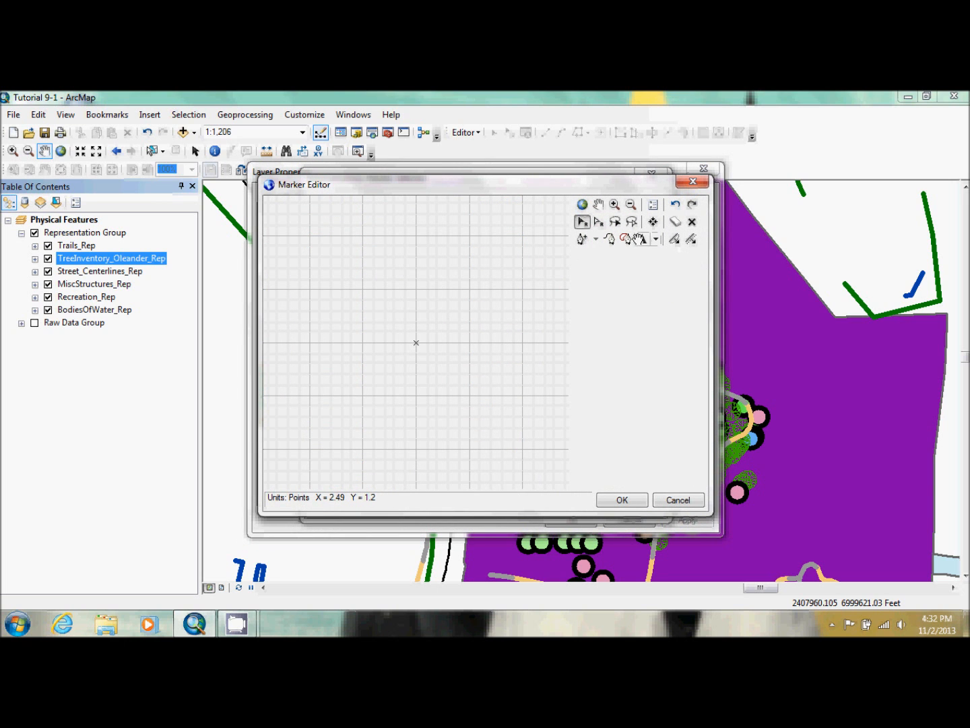
Insert the ESRI US Forestry 2 glyph with Unicode 169 as the hackberry marker and color it brown
{"action": "left_click", "coordinate": [528, 272]}
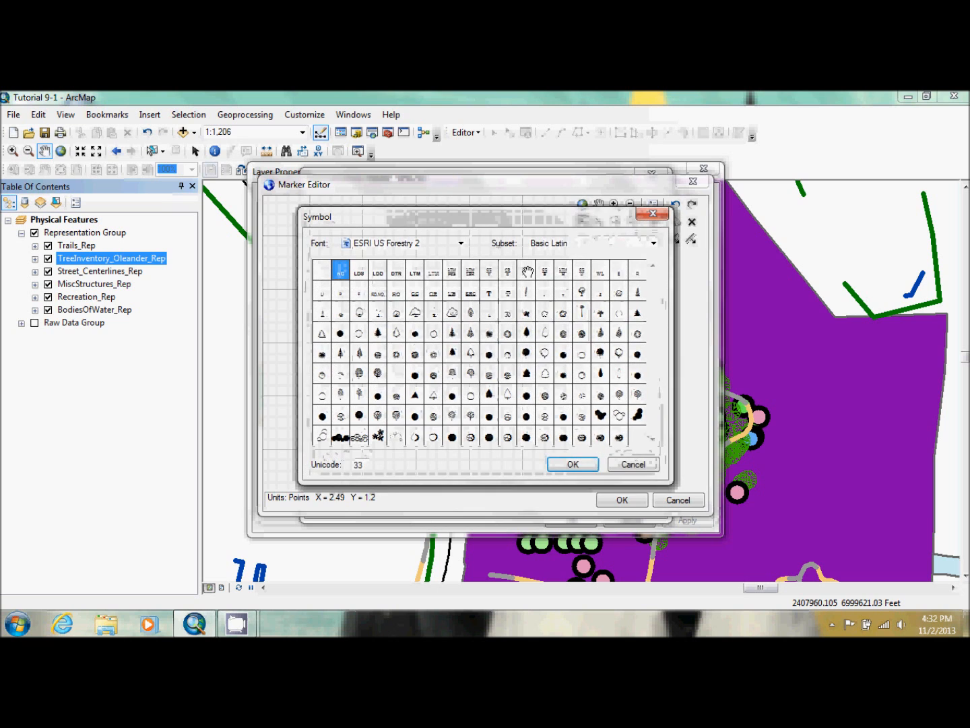
{"action": "type", "text": "169"}
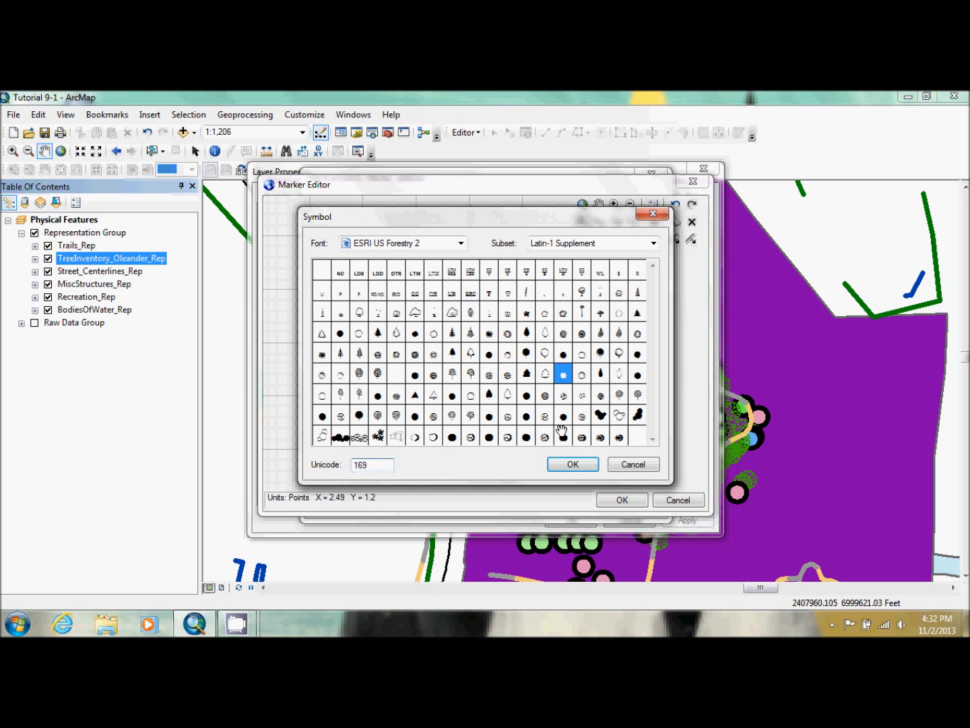
{"action": "left_click", "coordinate": [573, 464]}
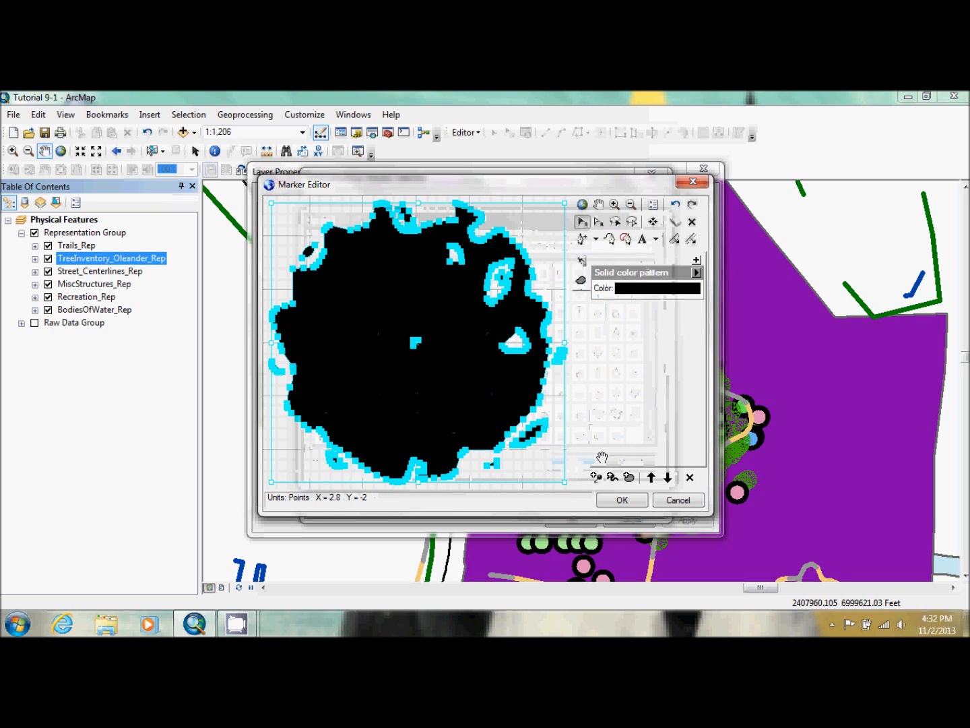
{"action": "left_click", "coordinate": [657, 288]}
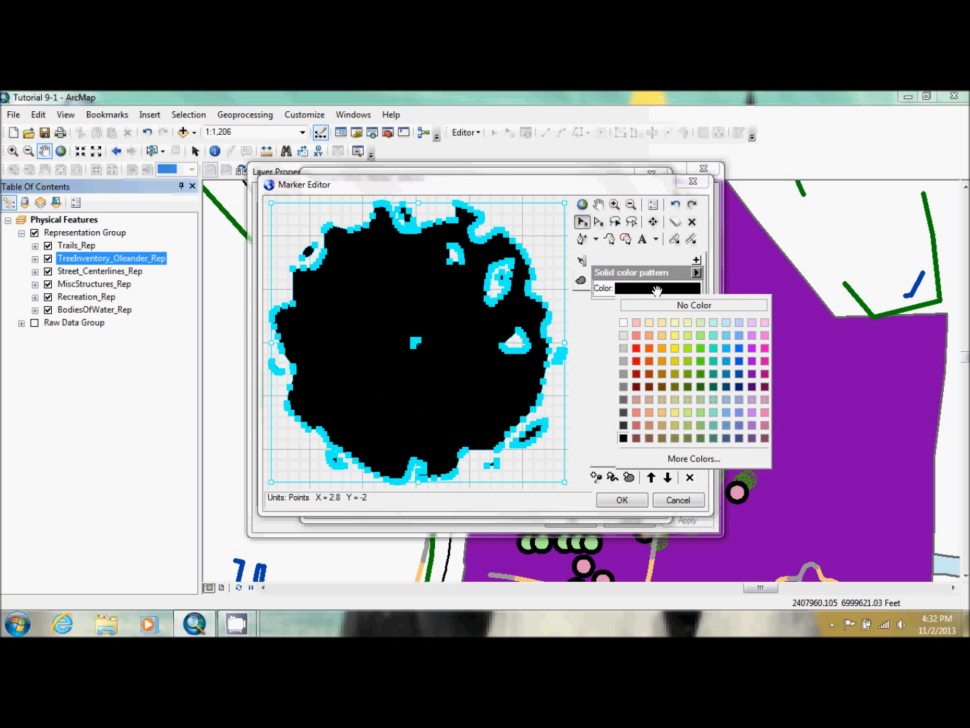
{"action": "left_click", "coordinate": [658, 438]}
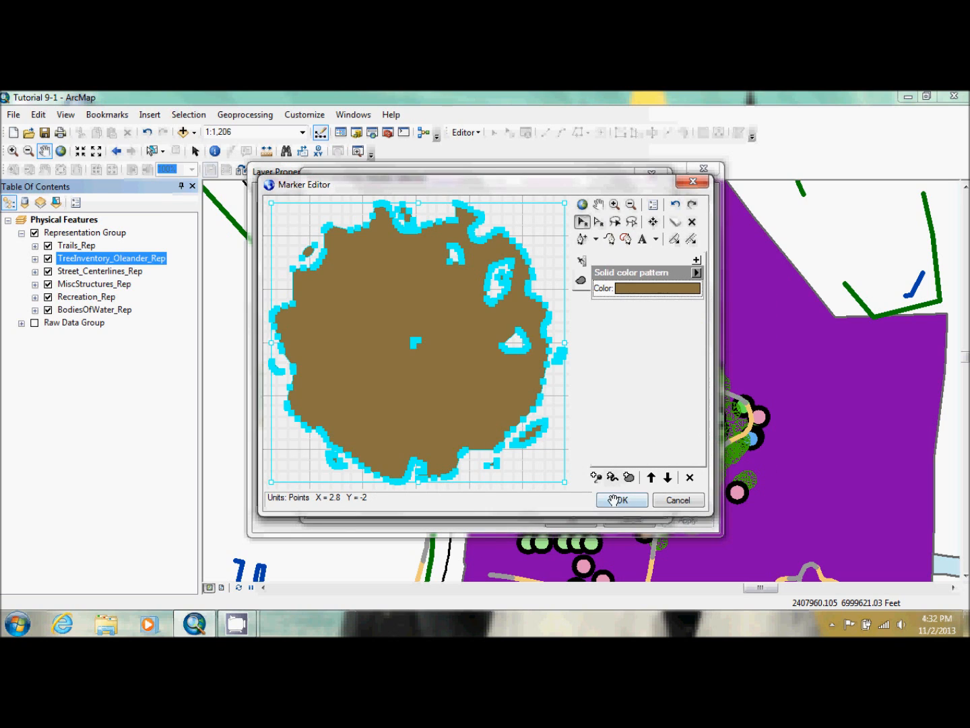
{"action": "left_click", "coordinate": [614, 499]}
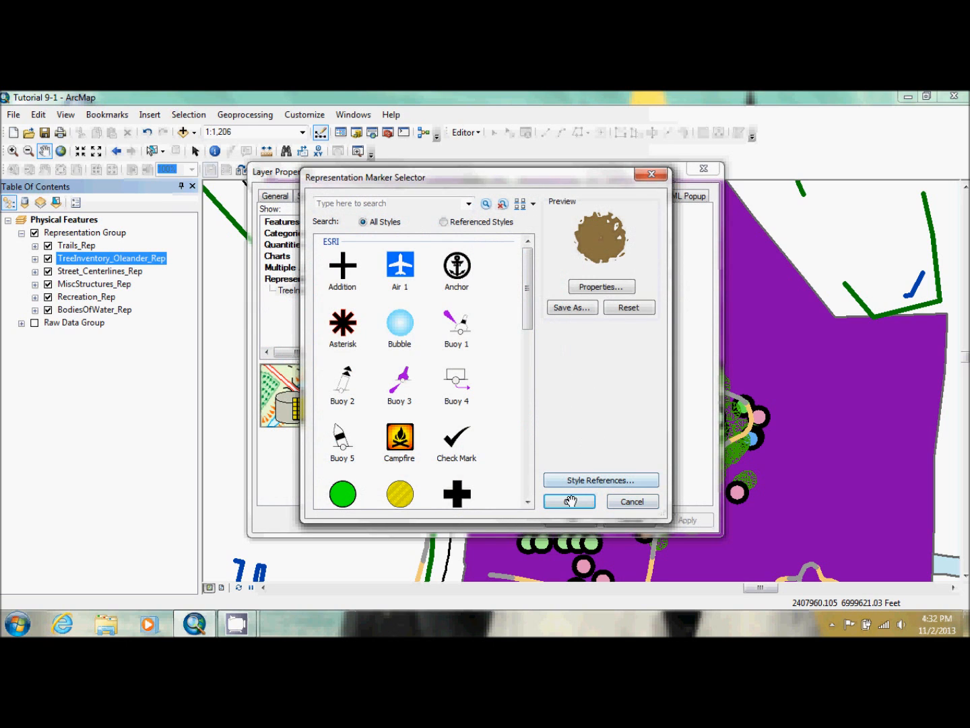
{"action": "left_click", "coordinate": [569, 500]}
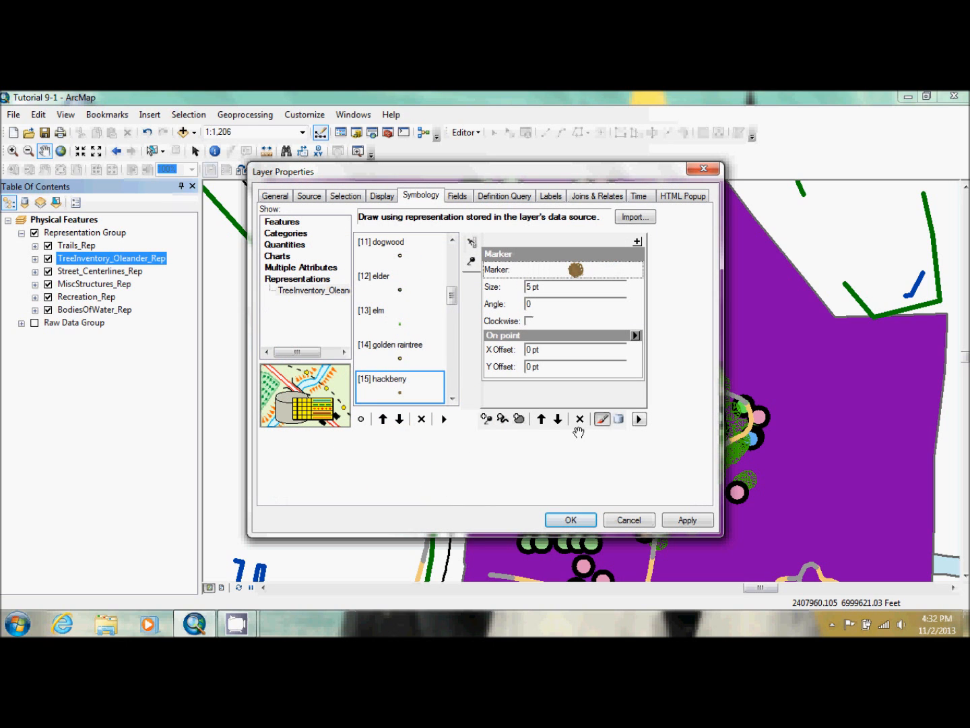
Set the hackberry marker size to 3.3 pt and apply the change to the layer
{"action": "left_click", "coordinate": [530, 285]}
{"action": "left_click_drag", "start_coordinate": [531, 286], "coordinate": [500, 295]}
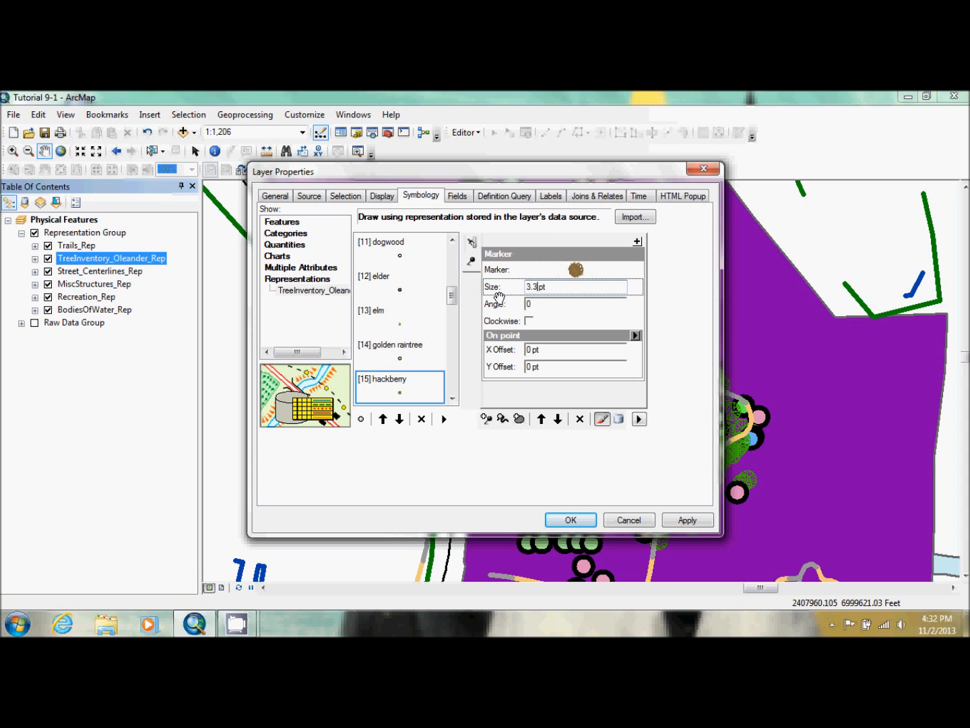
{"action": "left_click", "coordinate": [573, 519]}
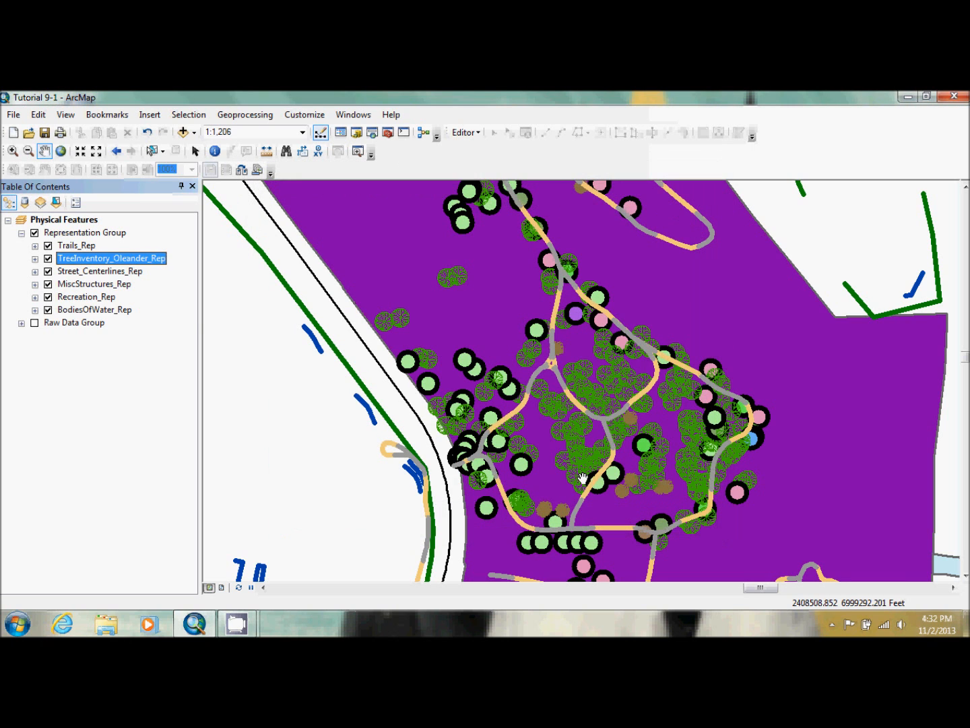
Open the pecan rule's marker of TreeInventory_Oleander_Rep in the Marker Editor and delete its circle graphic
{"action": "double_click", "coordinate": [112, 256]}
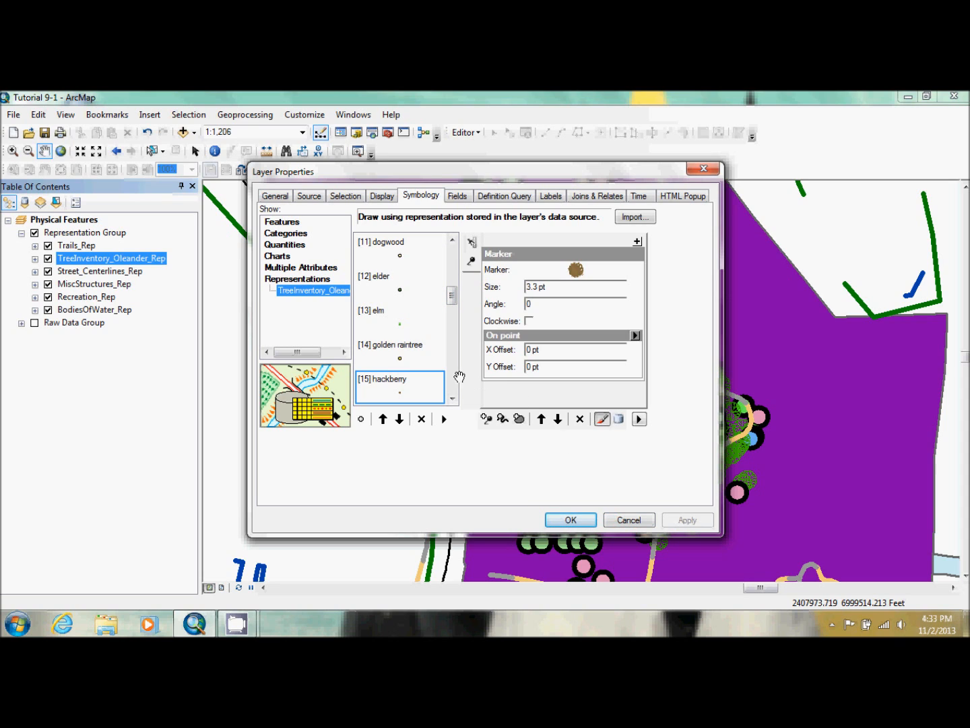
{"action": "scroll", "coordinate": [454, 376], "scroll_direction": "down", "scroll_amount": 4}
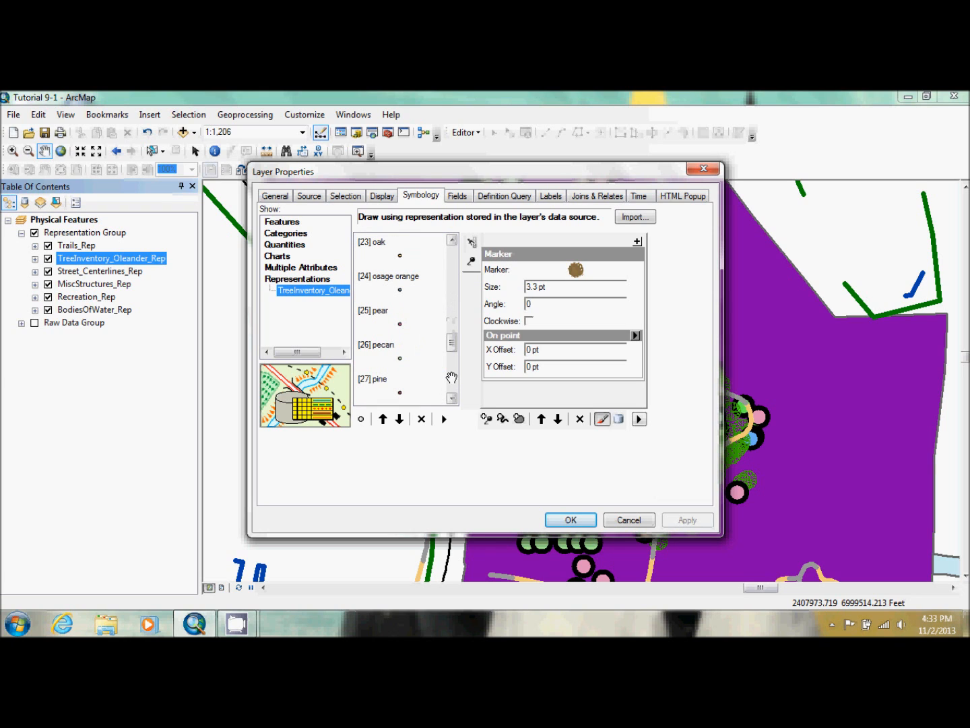
{"action": "left_click", "coordinate": [397, 357]}
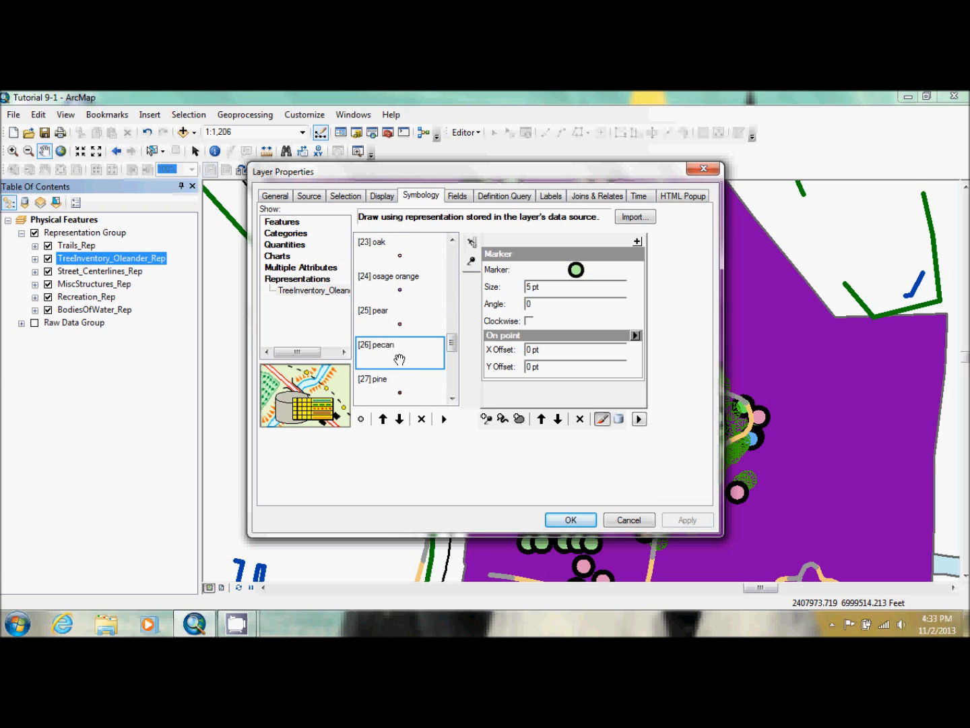
{"action": "left_click", "coordinate": [576, 270]}
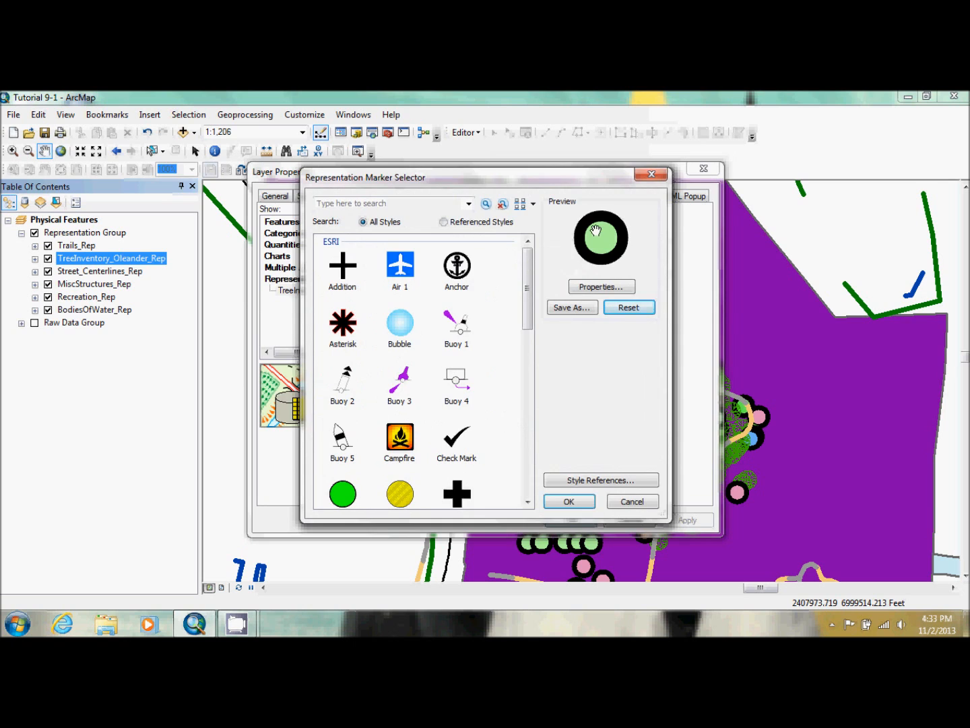
{"action": "left_click", "coordinate": [600, 286]}
{"action": "left_click", "coordinate": [381, 310]}
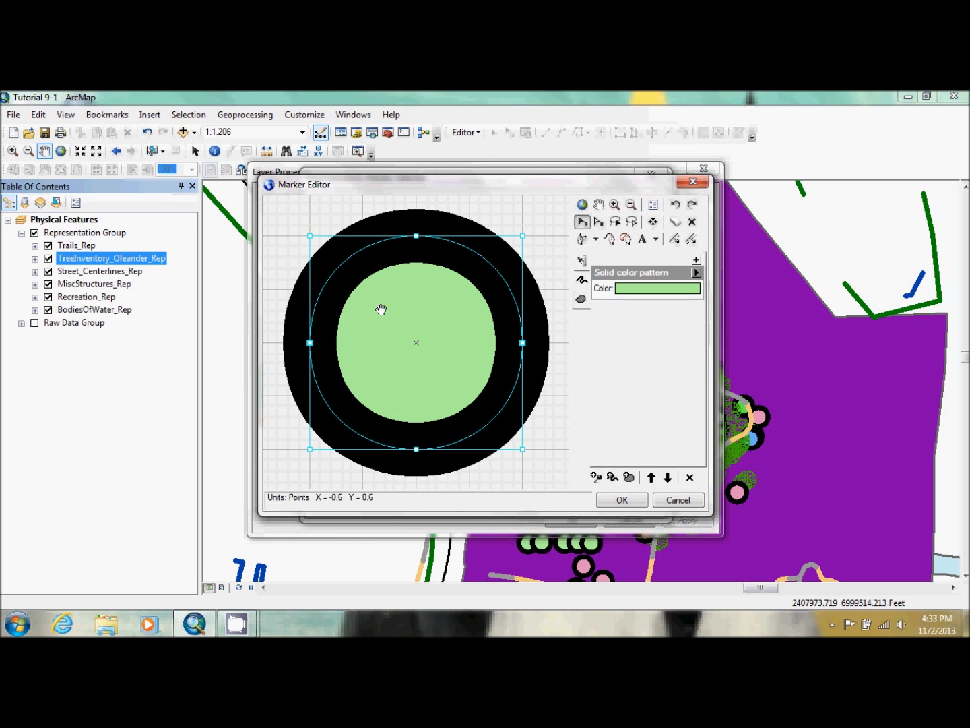
{"action": "key", "text": "Delete"}
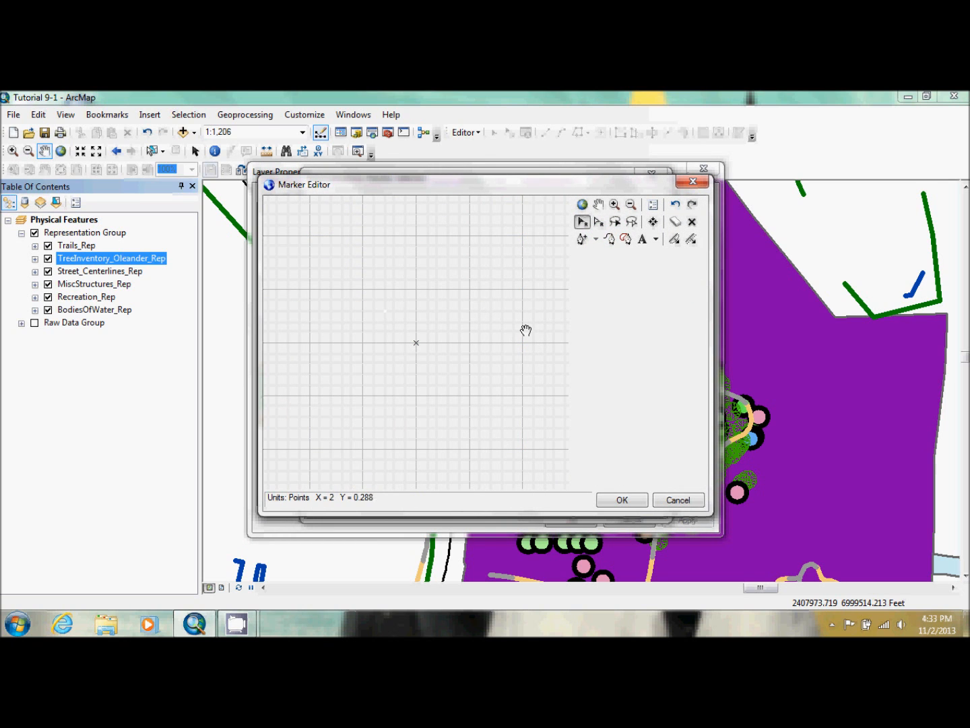
Insert the ESRI US Forestry 2 glyph with Unicode 198 as the pecan marker
{"action": "left_click", "coordinate": [639, 239]}
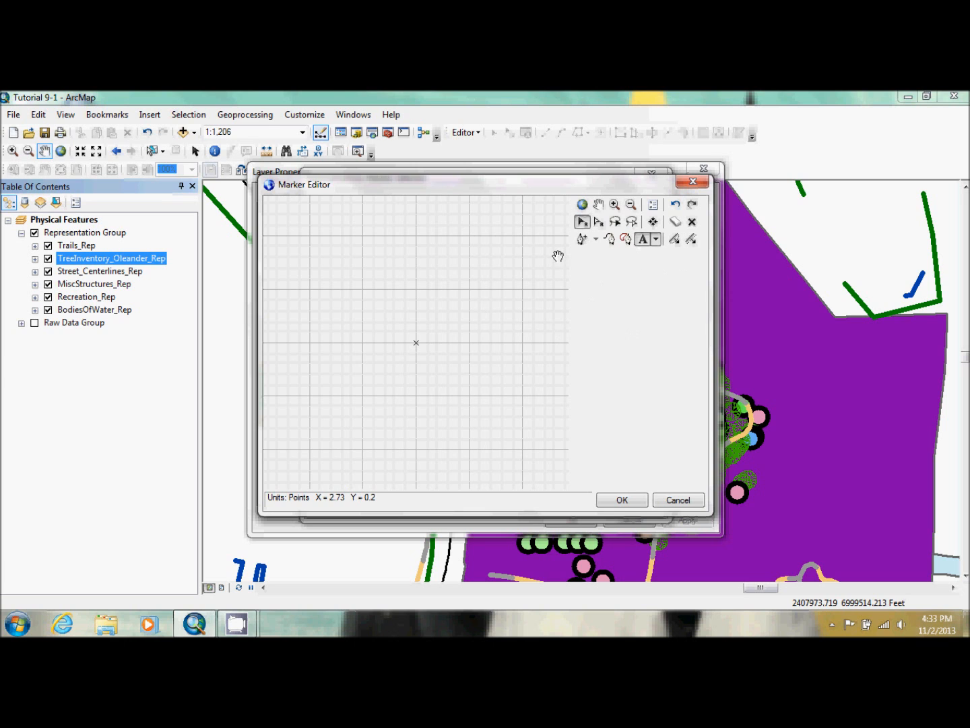
{"action": "left_click", "coordinate": [424, 362]}
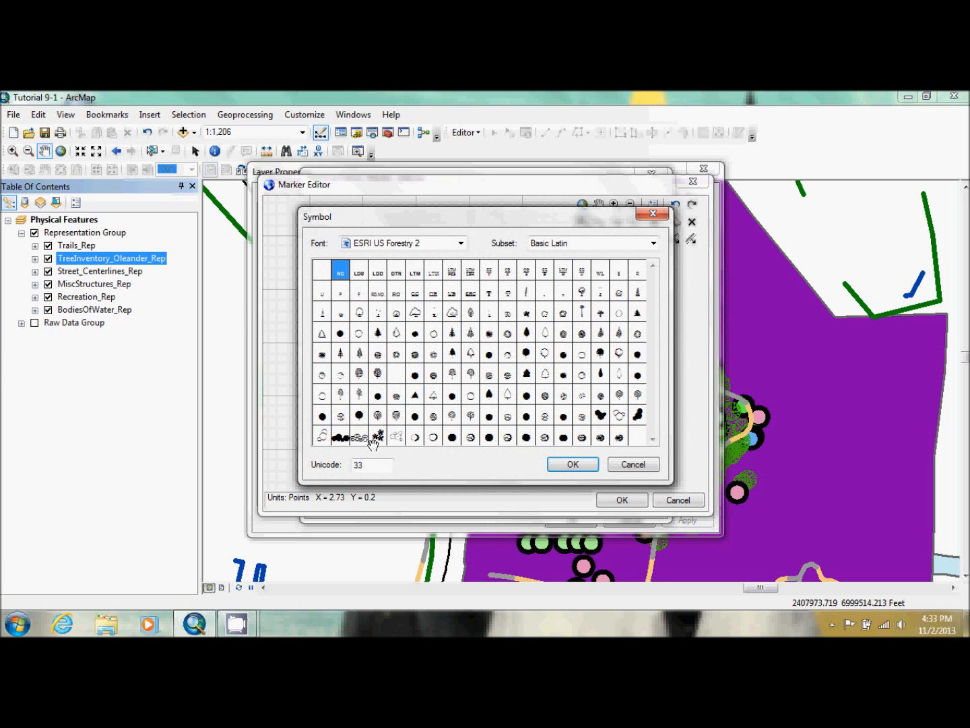
{"action": "type", "text": "198"}
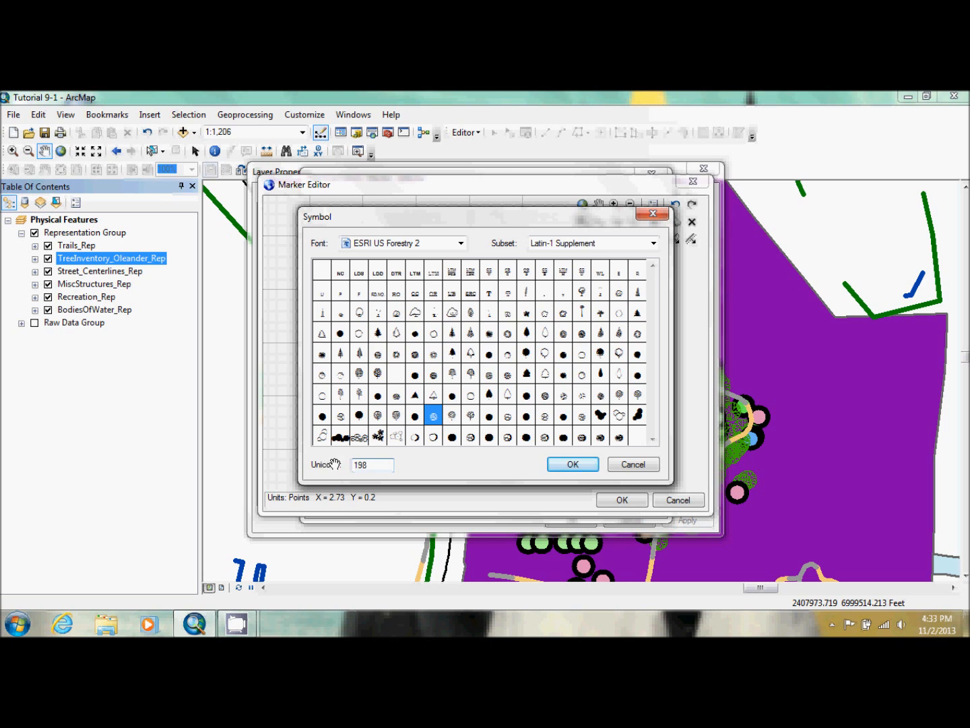
{"action": "left_click", "coordinate": [562, 467]}
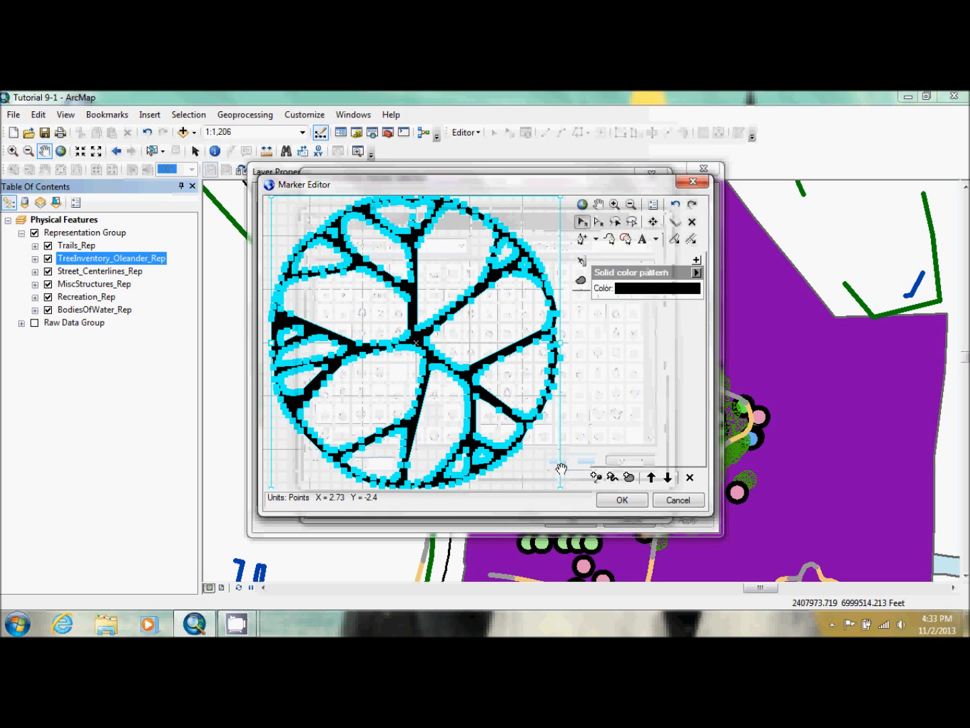
Color the pecan glyph olive, accept the marker and change its size
{"action": "left_click", "coordinate": [647, 286]}
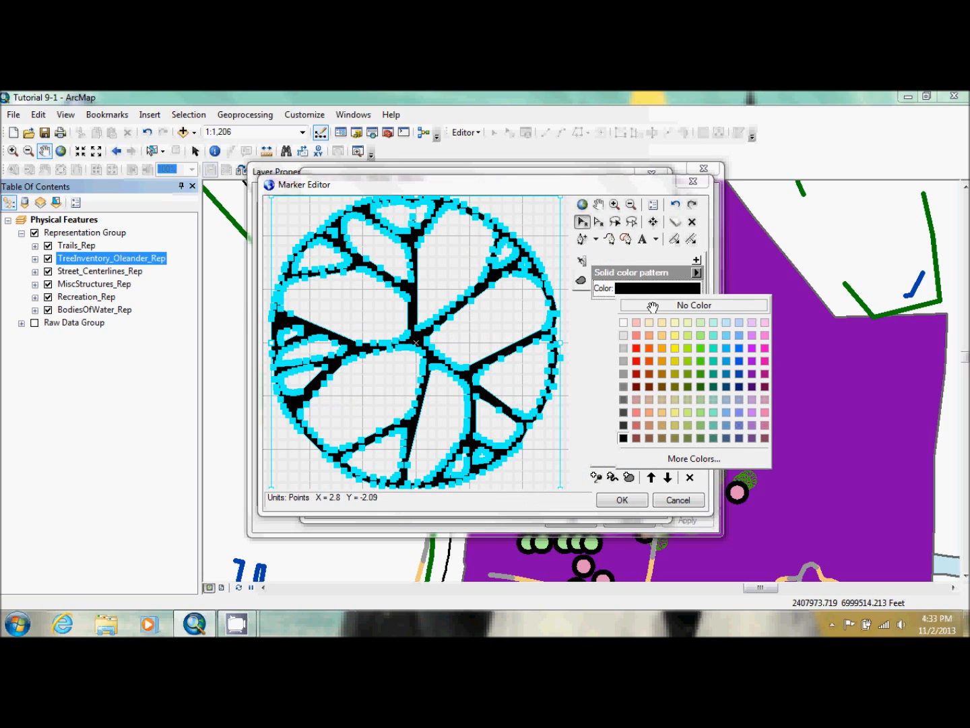
{"action": "left_click", "coordinate": [672, 386]}
{"action": "left_click", "coordinate": [617, 500]}
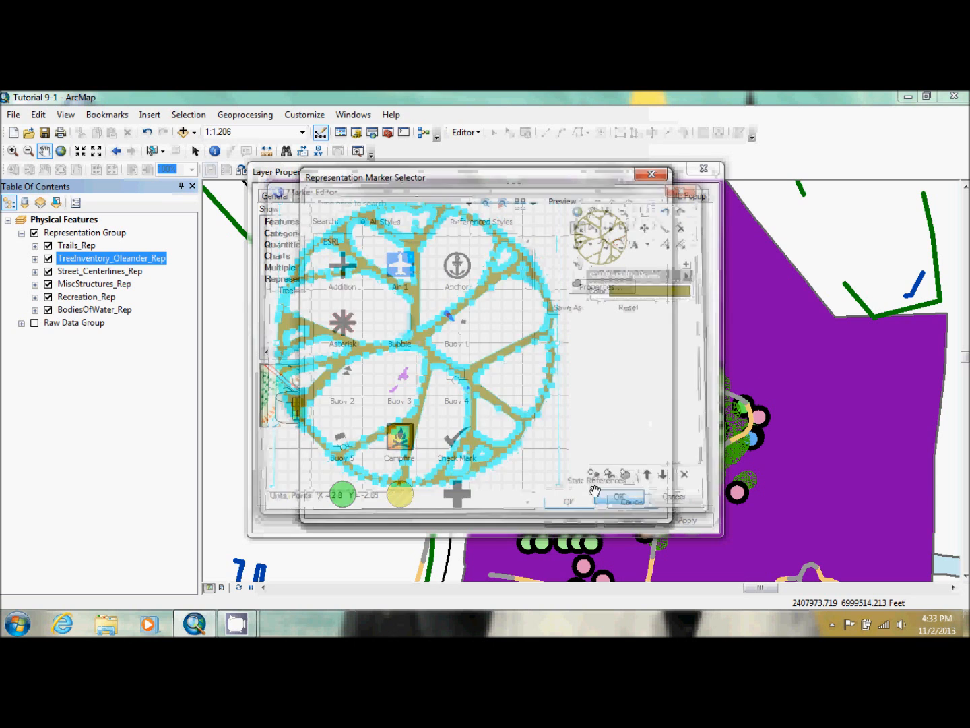
{"action": "left_click", "coordinate": [568, 501]}
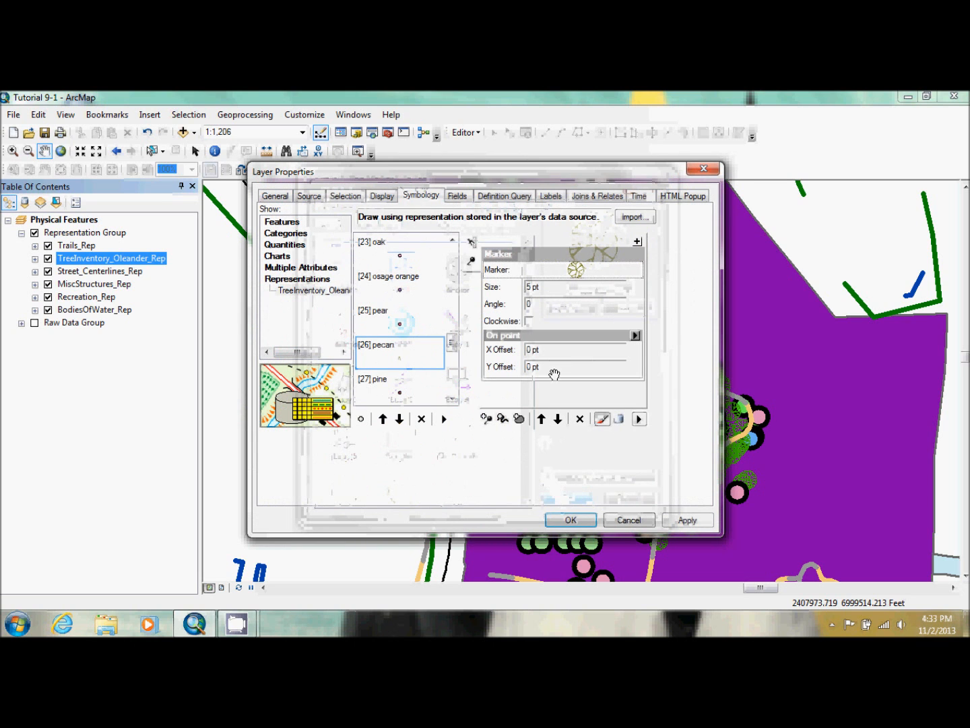
{"action": "left_click", "coordinate": [528, 287]}
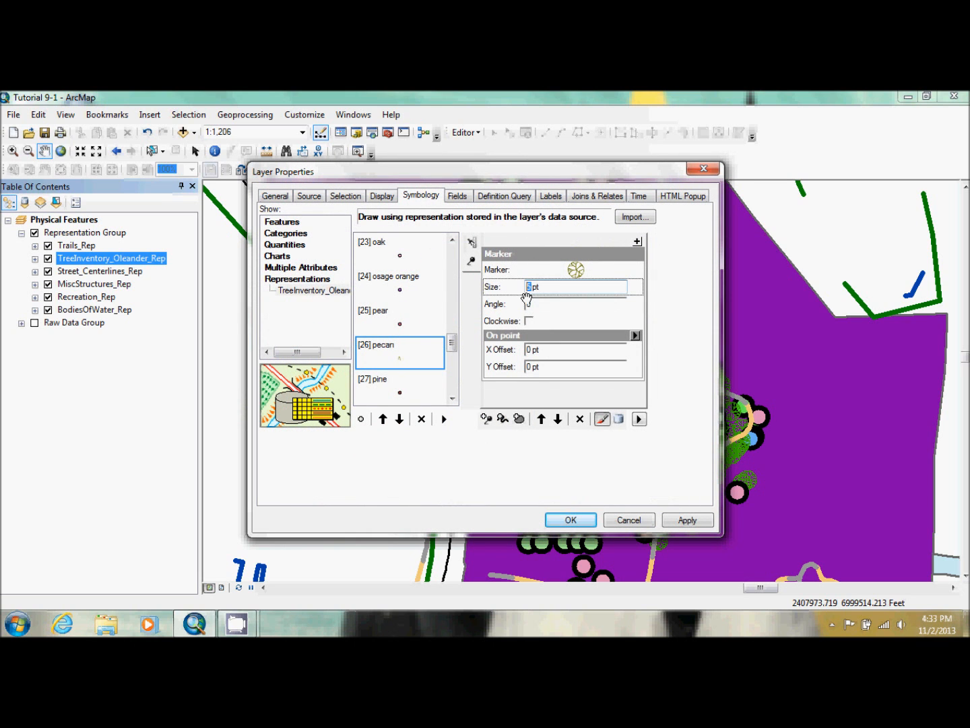
{"action": "type", "text": ".2"}
Open the ash rule's marker of TreeInventory_Oleander_Rep in the Marker Editor and delete its circle graphic
{"action": "left_click_drag", "start_coordinate": [449, 337], "coordinate": [451, 214]}
{"action": "left_click", "coordinate": [403, 254]}
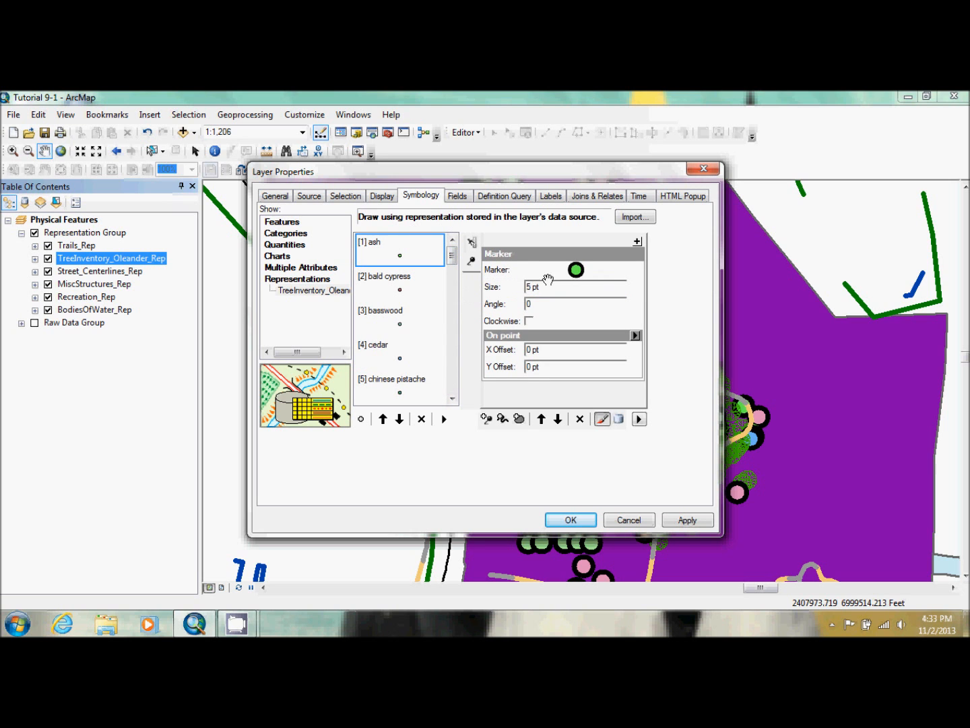
{"action": "left_click", "coordinate": [574, 270]}
{"action": "left_click", "coordinate": [602, 287]}
{"action": "left_click", "coordinate": [421, 328]}
{"action": "key", "text": "Delete"}
Insert the ESRI US Forestry 2 glyph with Unicode 107 as the ash marker
{"action": "left_click", "coordinate": [643, 238]}
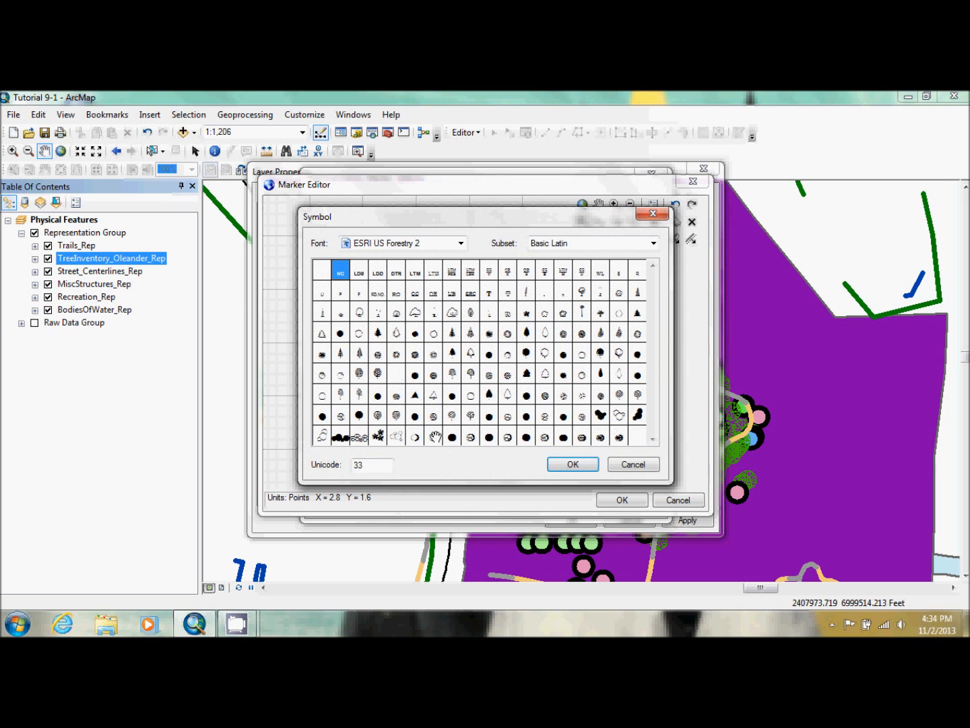
{"action": "left_click_drag", "start_coordinate": [367, 465], "coordinate": [338, 465]}
{"action": "type", "text": "107"}
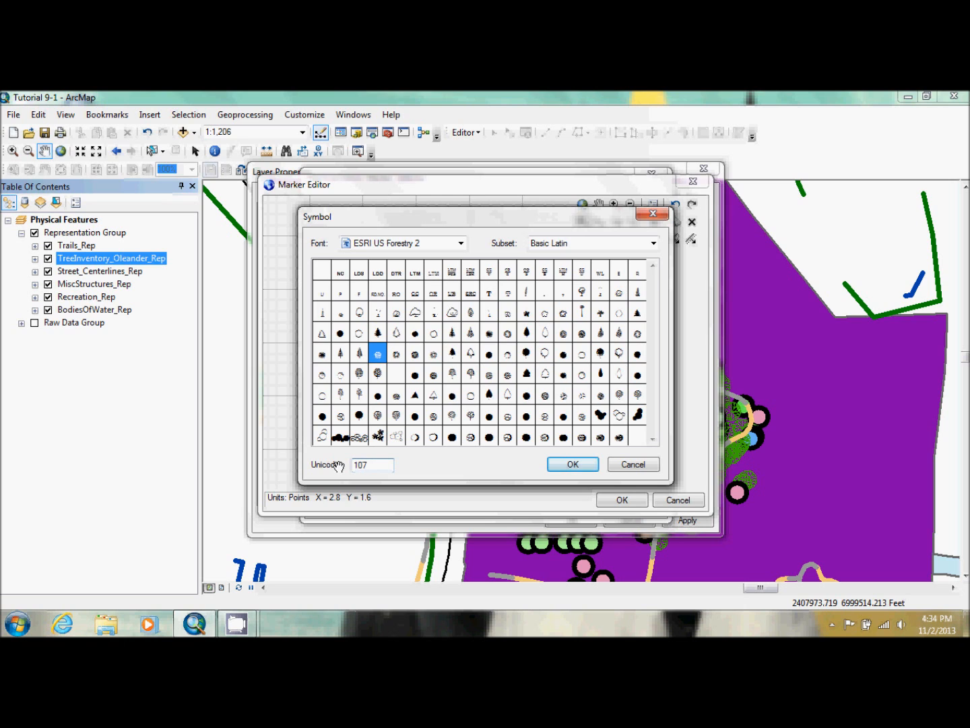
{"action": "left_click", "coordinate": [572, 464]}
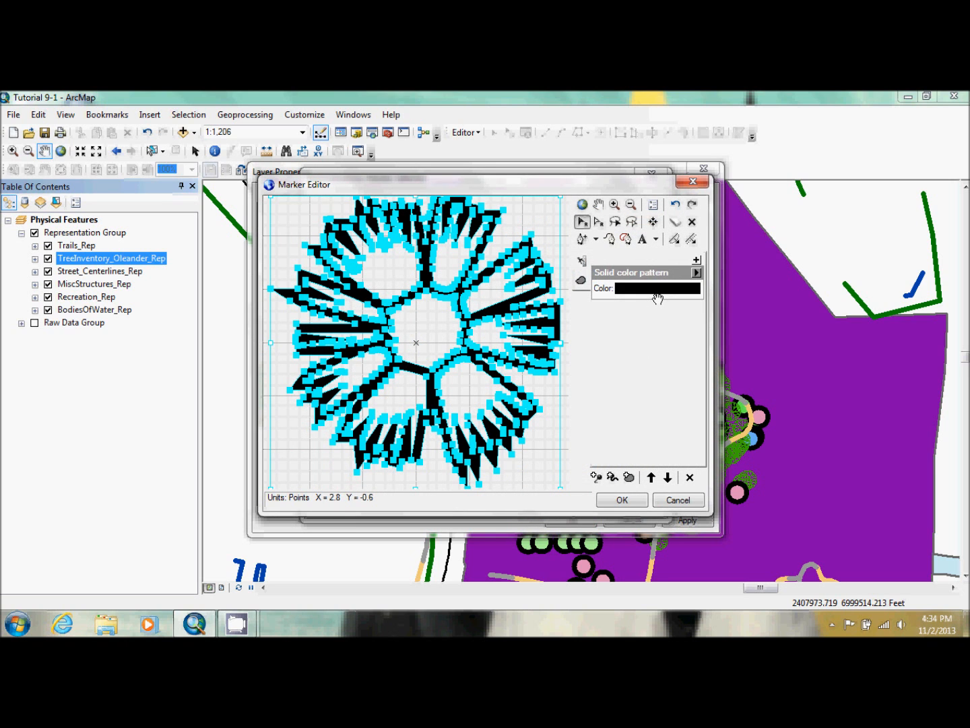
Color the ash glyph dark teal green, accept the marker and set its size to 6 pt
{"action": "left_click", "coordinate": [658, 297]}
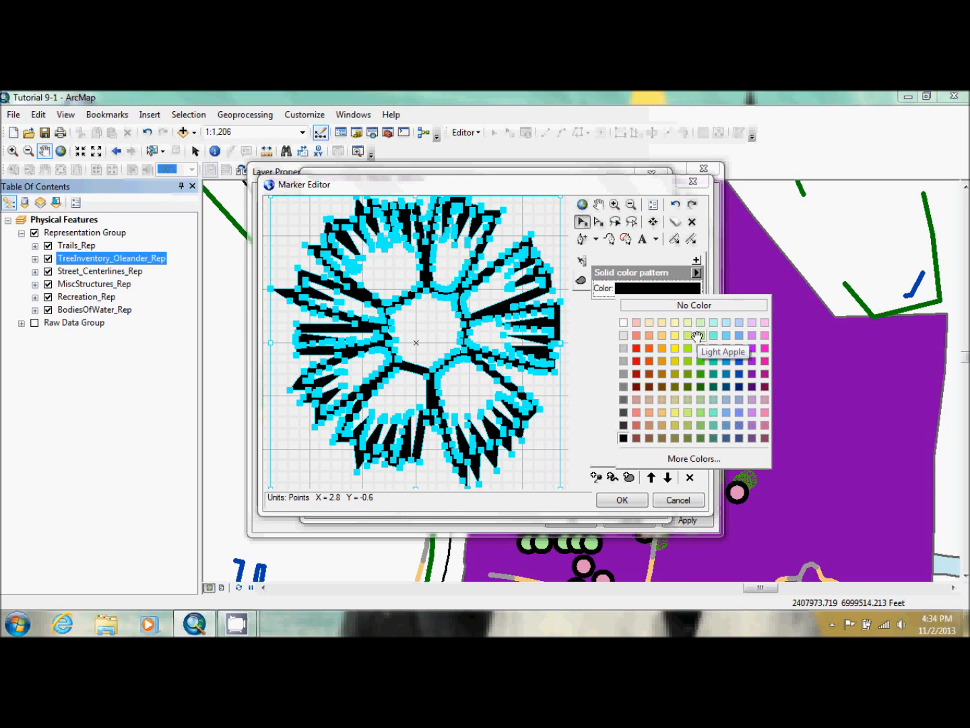
{"action": "left_click", "coordinate": [714, 386]}
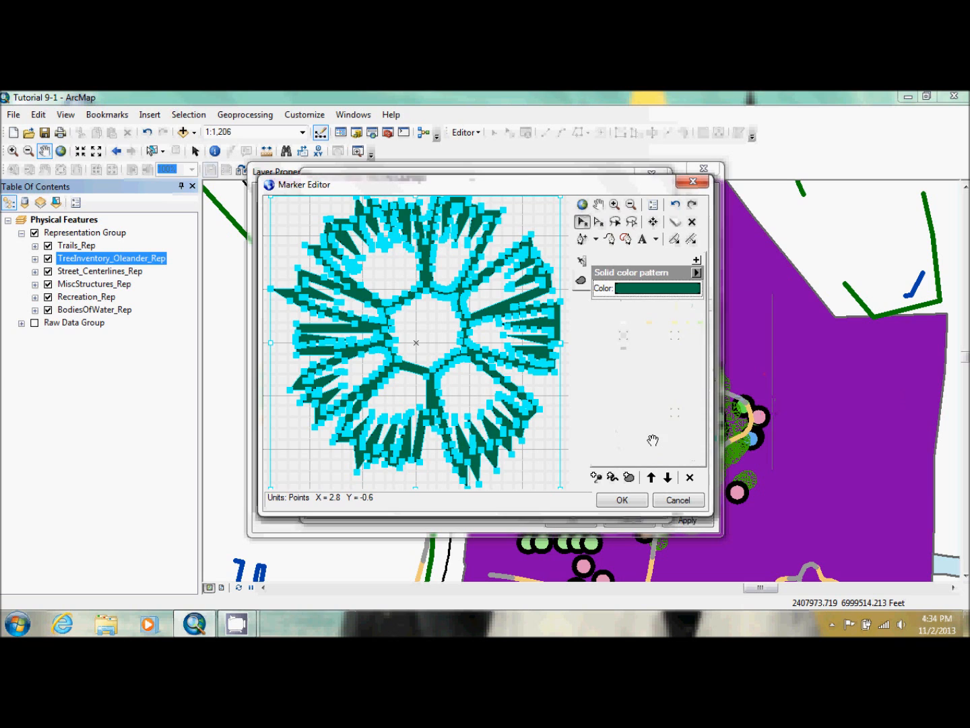
{"action": "left_click", "coordinate": [622, 499]}
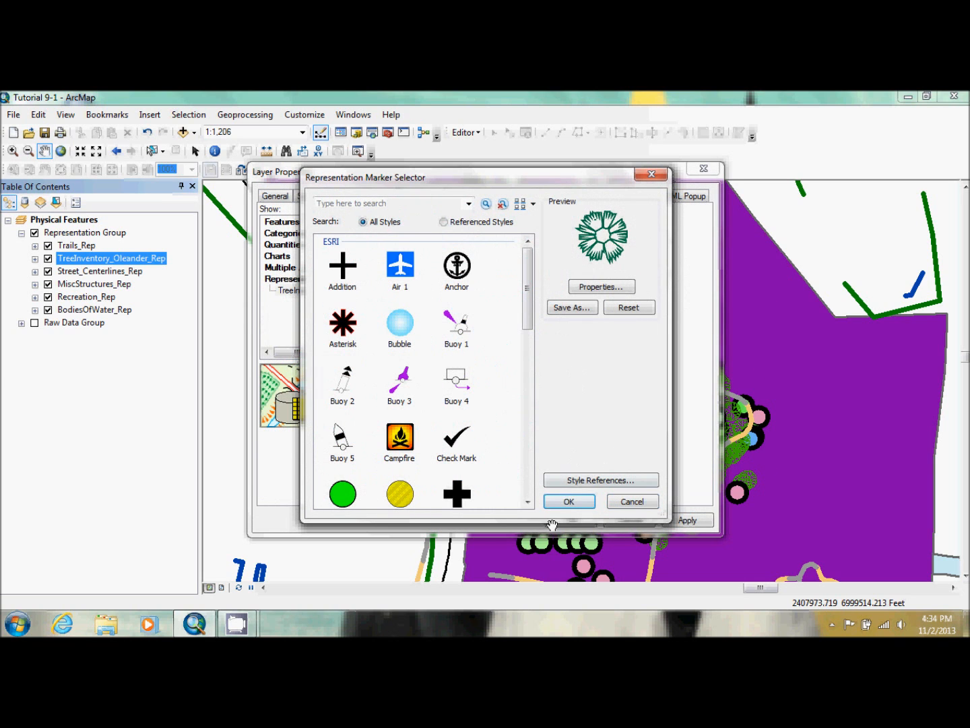
{"action": "left_click", "coordinate": [567, 502]}
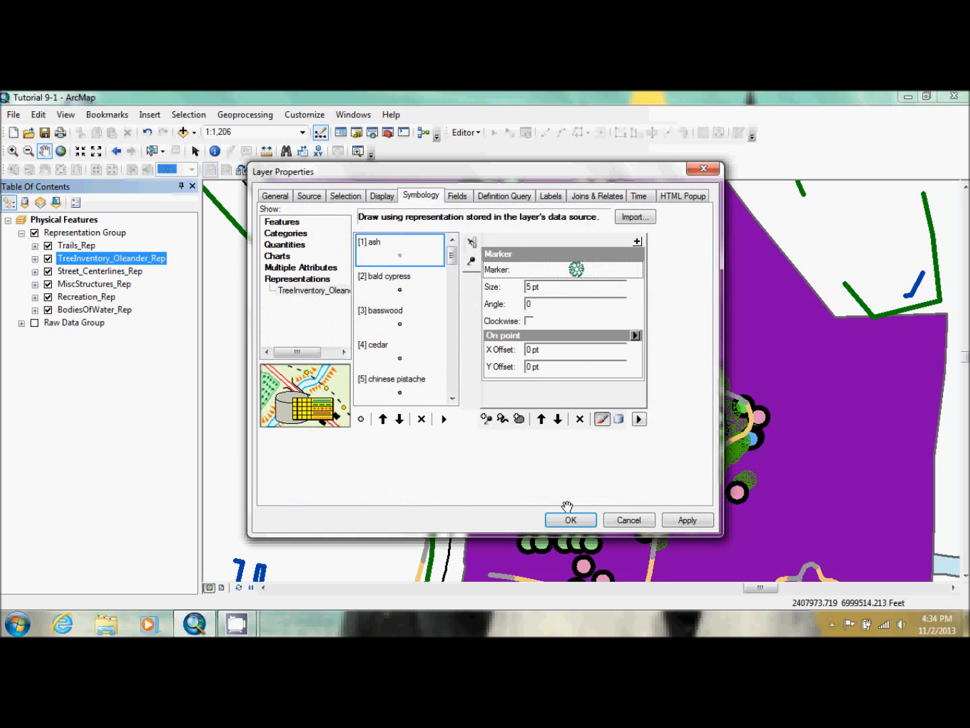
{"action": "left_click", "coordinate": [527, 287]}
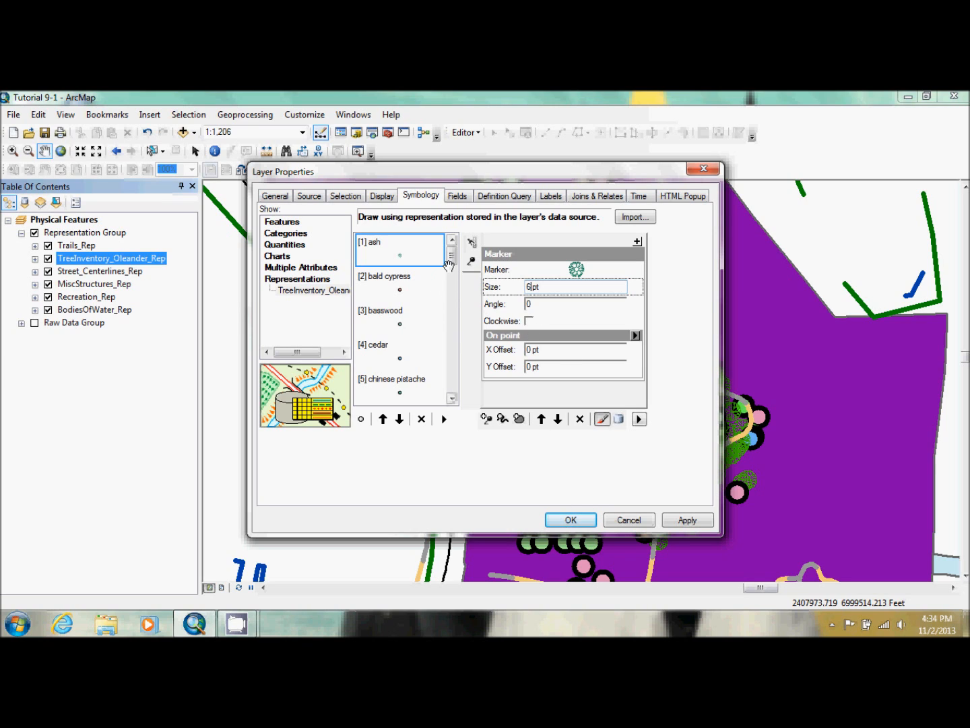
Open the oak rule's marker of TreeInventory_Oleander_Rep in the Marker Editor and delete its circle graphic
{"action": "left_click_drag", "start_coordinate": [451, 257], "coordinate": [451, 326]}
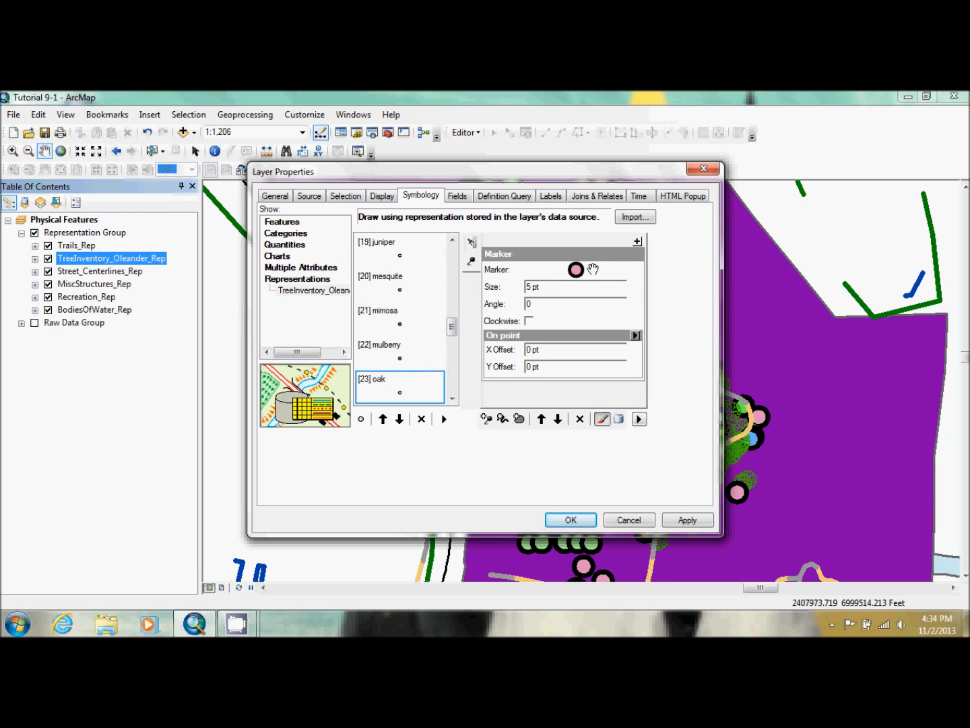
{"action": "left_click", "coordinate": [576, 269]}
{"action": "left_click", "coordinate": [604, 237]}
{"action": "left_click", "coordinate": [421, 335]}
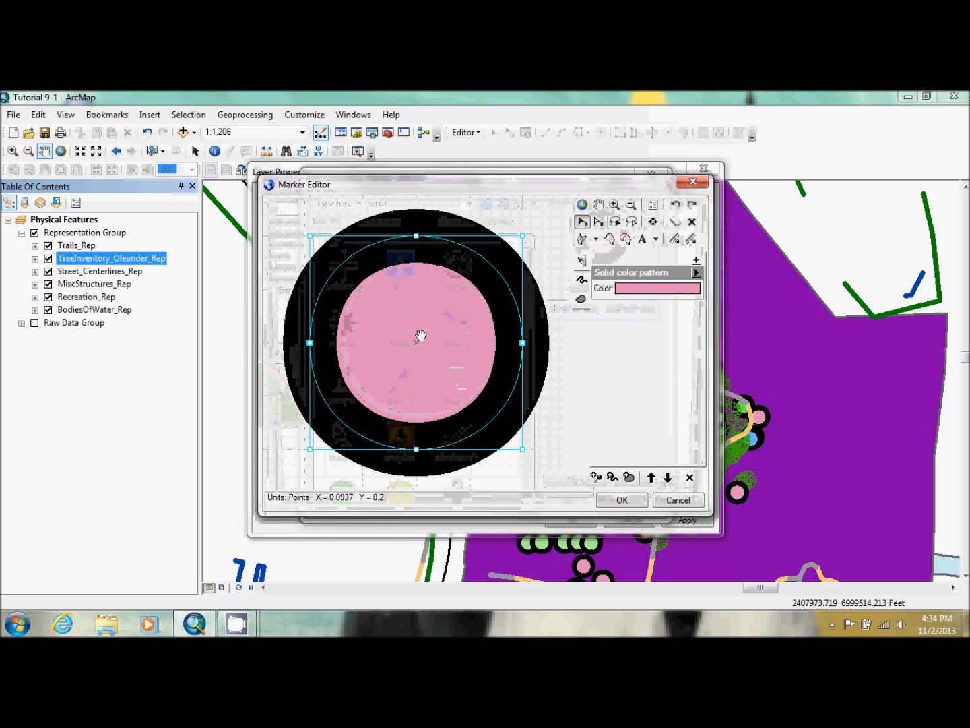
{"action": "key", "text": "Delete"}
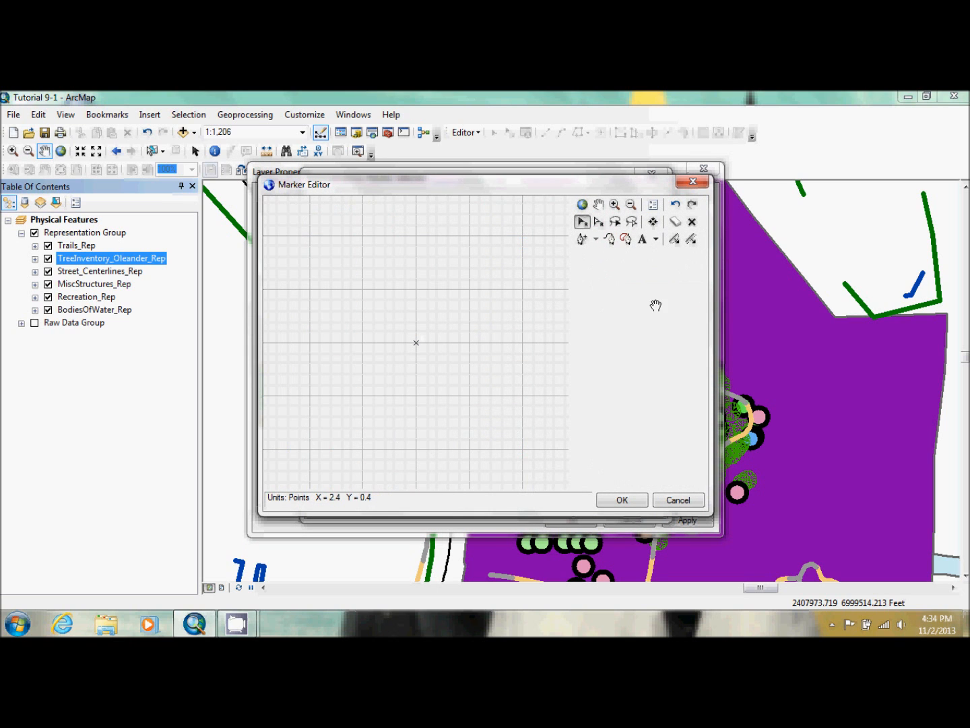
Insert the ESRI US Forestry 2 glyph with Unicode 189 as the oak marker
{"action": "left_click", "coordinate": [418, 455]}
{"action": "left_click_drag", "start_coordinate": [360, 465], "coordinate": [339, 469]}
{"action": "type", "text": "189"}
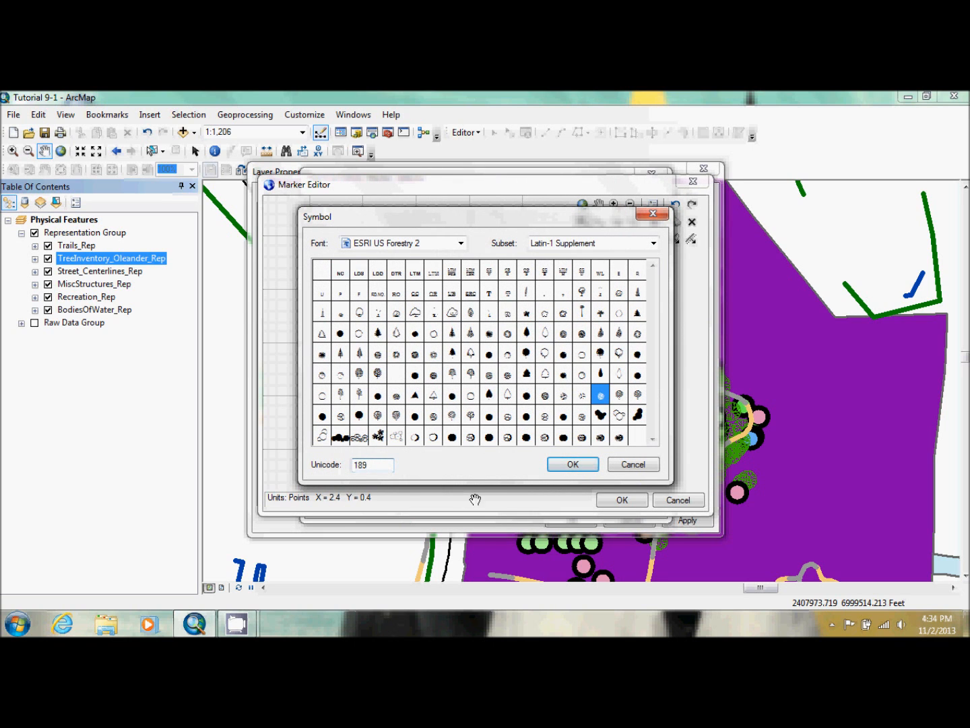
{"action": "left_click", "coordinate": [560, 463]}
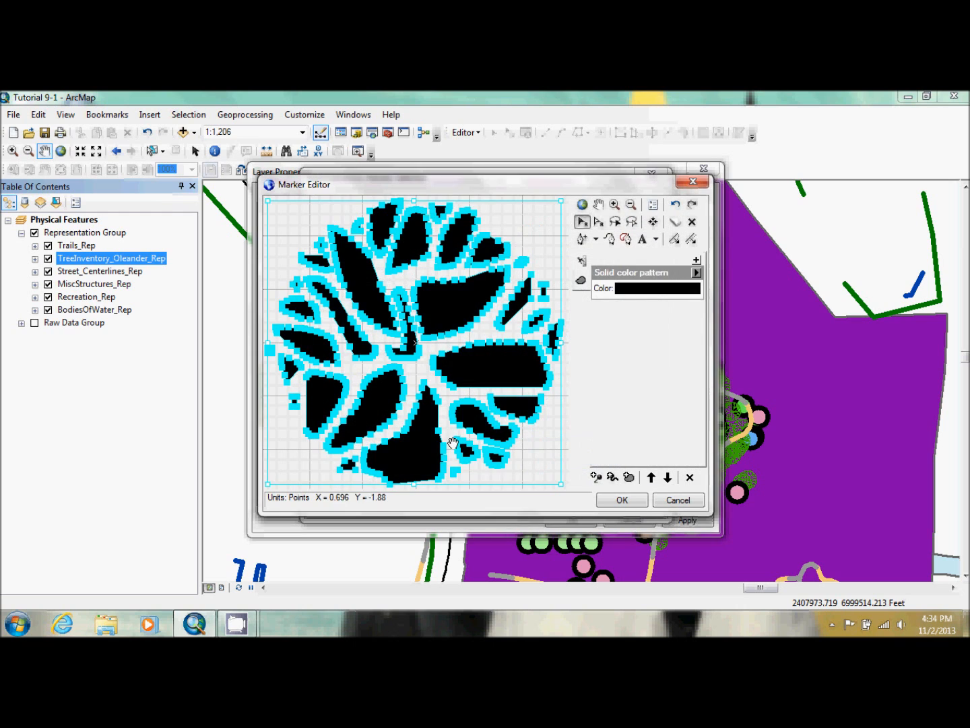
Color the oak glyph dark red, accept the marker and set its size to 7.2 pt
{"action": "left_click", "coordinate": [656, 288]}
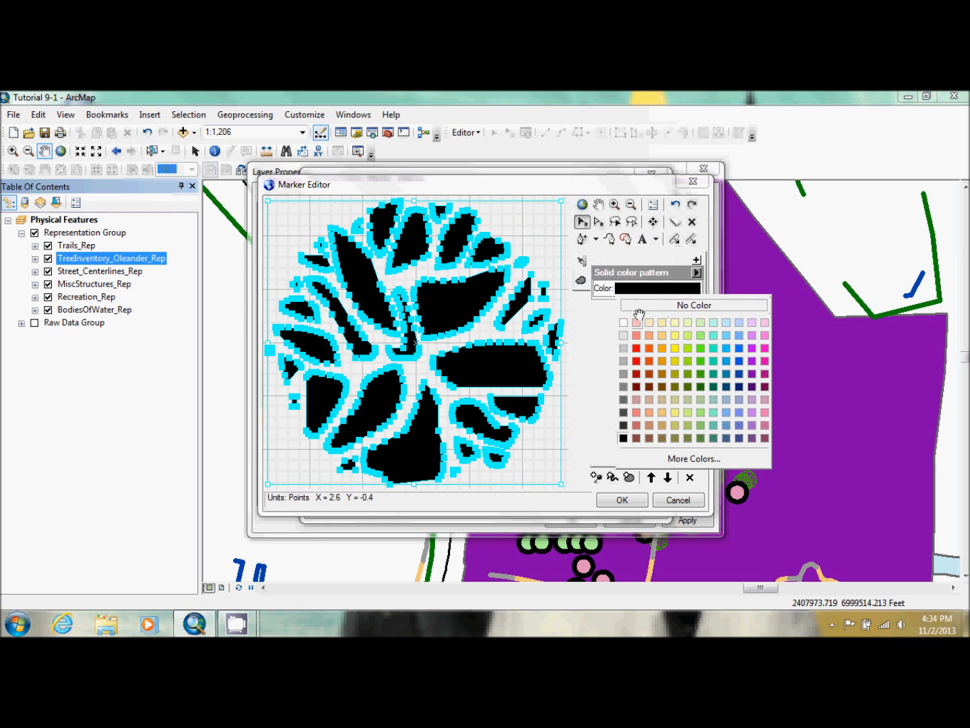
{"action": "left_click", "coordinate": [637, 383]}
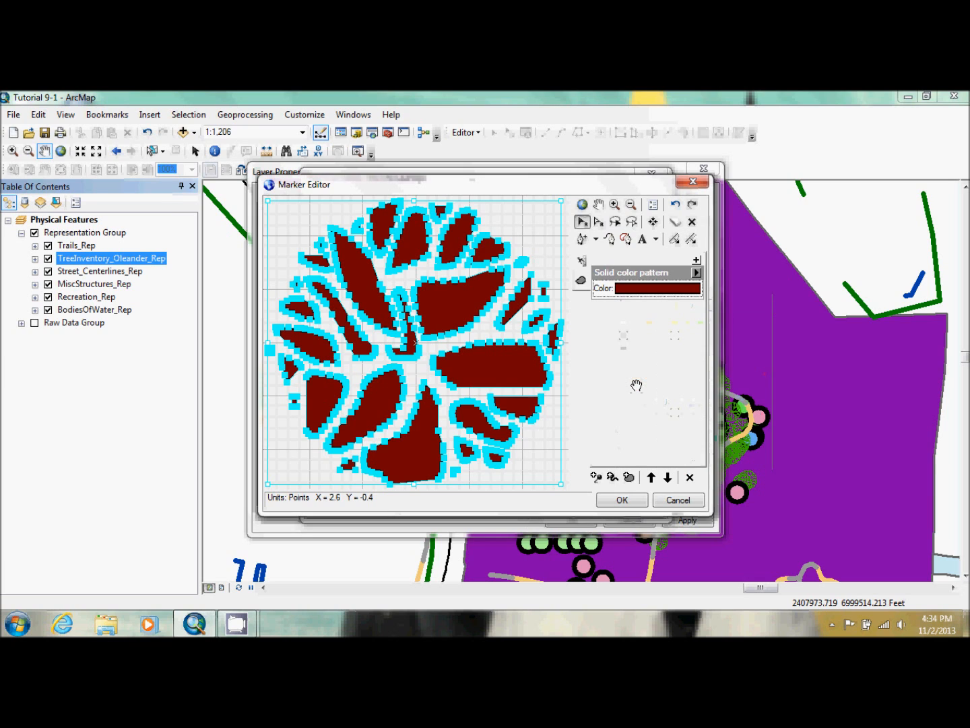
{"action": "left_click", "coordinate": [621, 500]}
{"action": "left_click", "coordinate": [568, 501]}
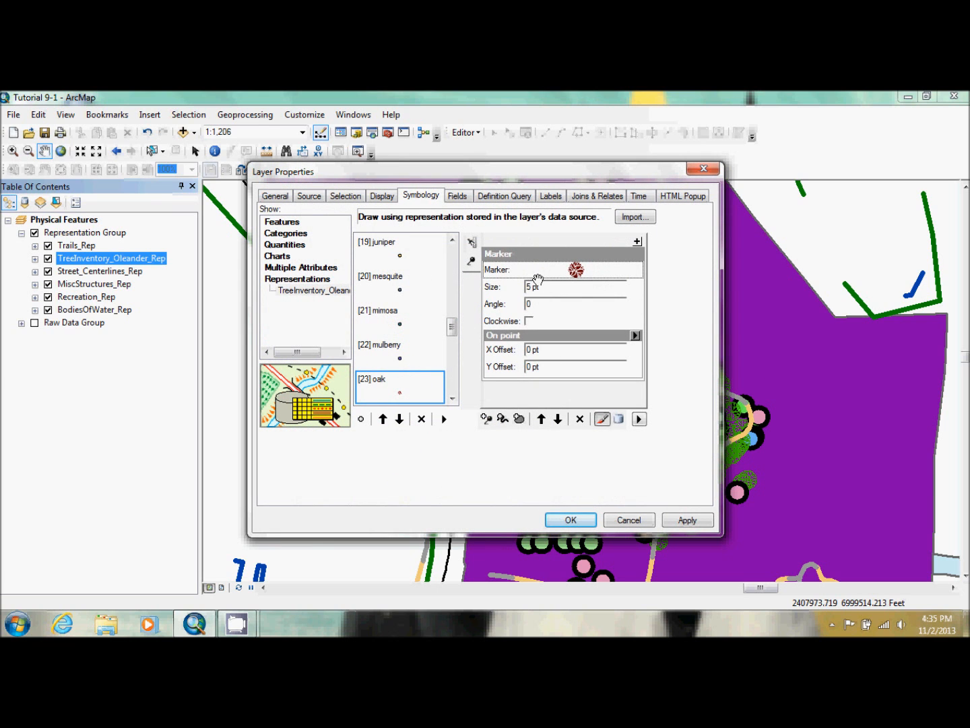
{"action": "left_click", "coordinate": [531, 287]}
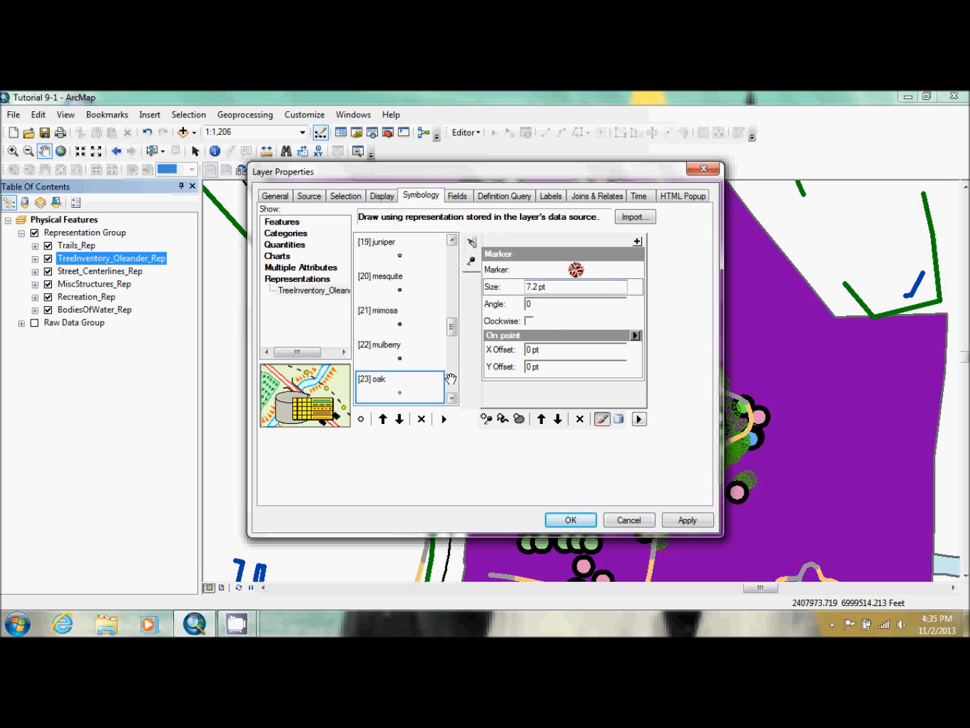
Open the osage orange rule's marker of TreeInventory_Oleander_Rep in the Marker Editor and delete its circle graphic
{"action": "left_click", "coordinate": [452, 397]}
{"action": "left_click", "coordinate": [412, 385]}
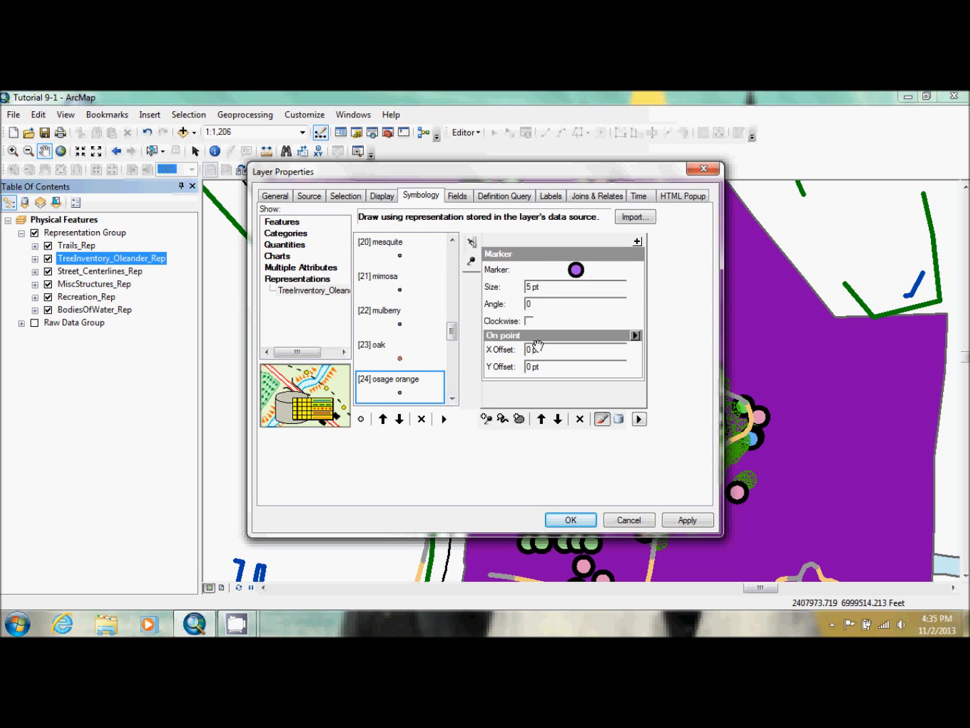
{"action": "left_click", "coordinate": [576, 269]}
{"action": "double_click", "coordinate": [616, 241]}
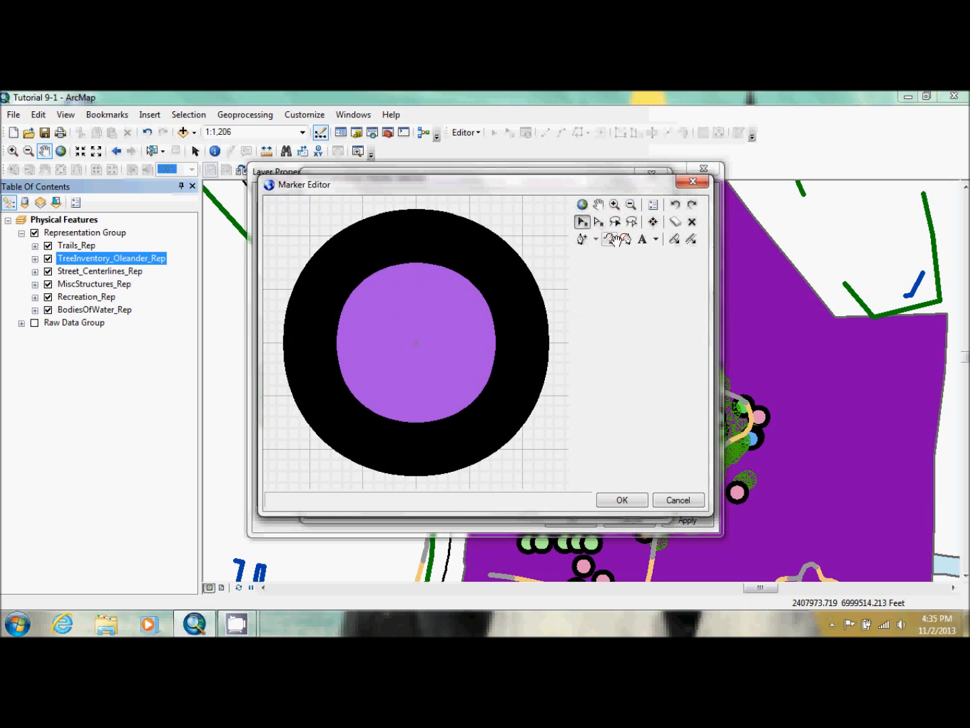
{"action": "left_click", "coordinate": [440, 347]}
{"action": "key", "text": "Delete"}
Insert the ESRI US Forestry 2 glyph with Unicode 121 as the osage orange marker
{"action": "left_click", "coordinate": [642, 239]}
{"action": "left_click", "coordinate": [515, 371]}
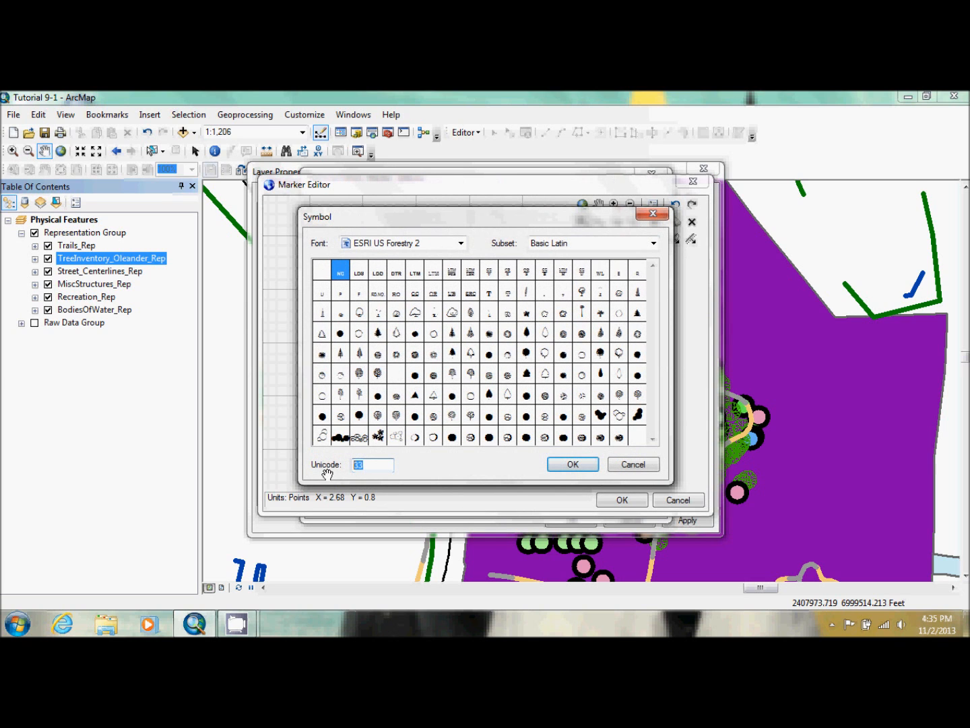
{"action": "type", "text": "121"}
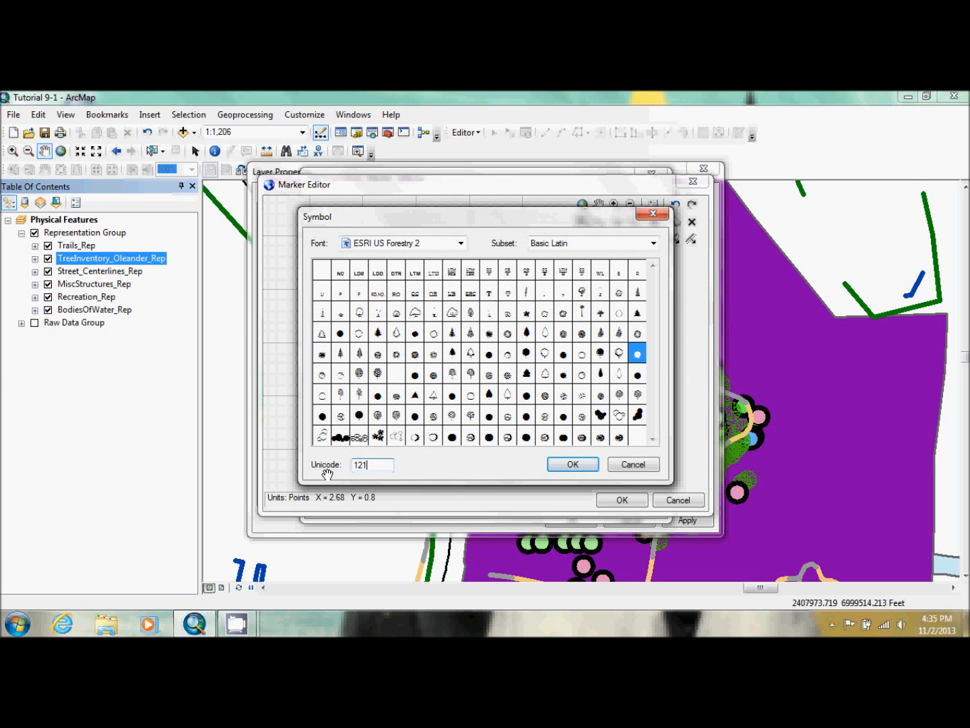
{"action": "left_click", "coordinate": [573, 463]}
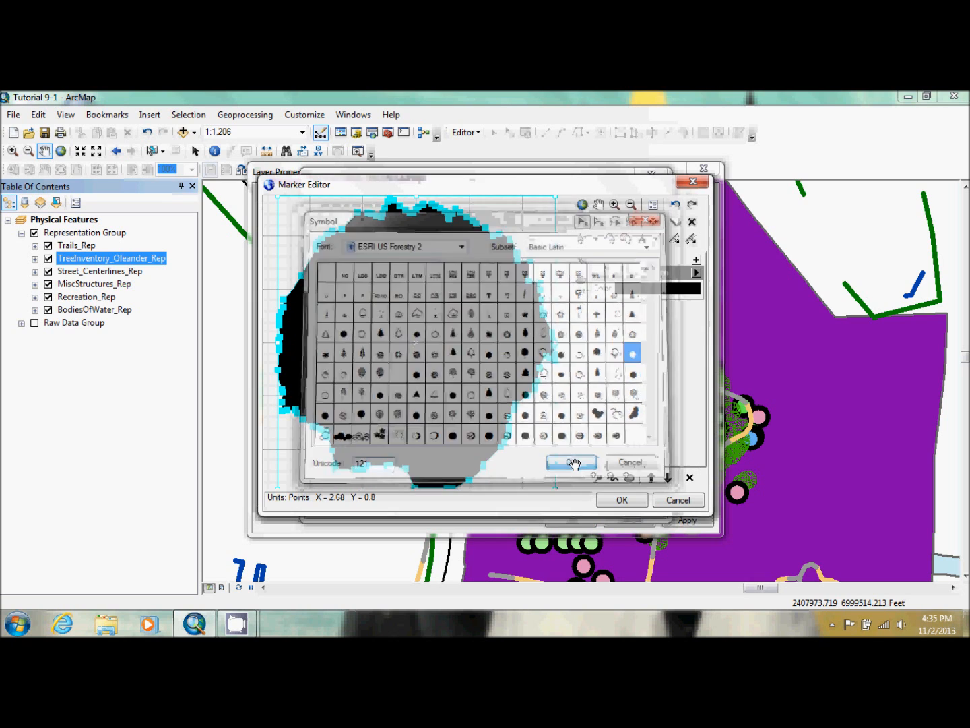
Color the osage orange glyph brownish orange, accept the marker and set its size to 5.8 pt
{"action": "left_click", "coordinate": [660, 288]}
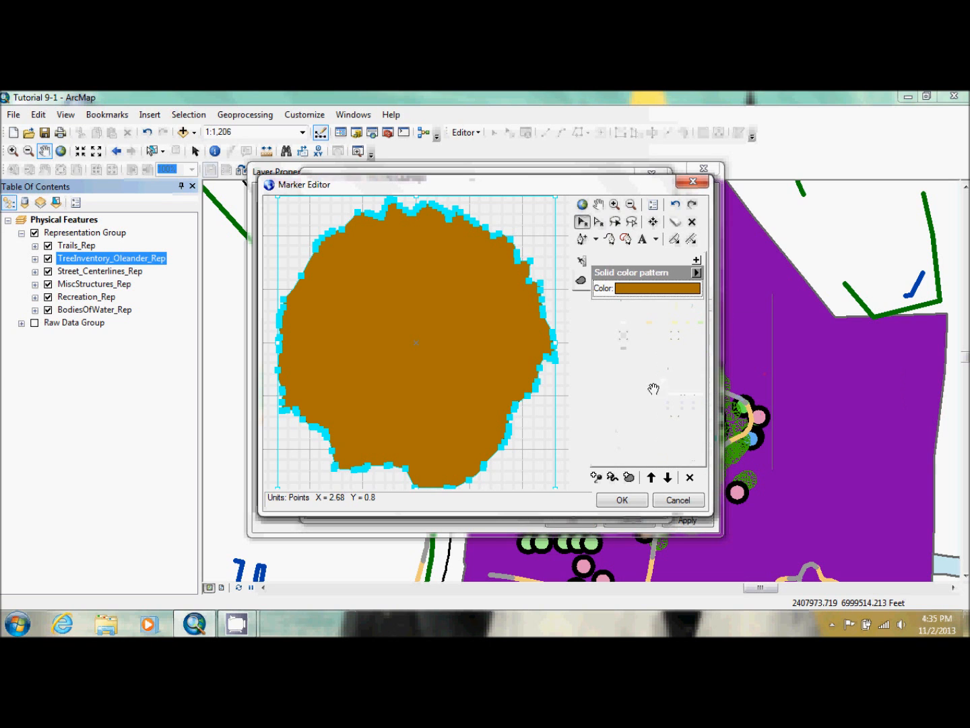
{"action": "left_click", "coordinate": [662, 375]}
{"action": "left_click", "coordinate": [602, 499]}
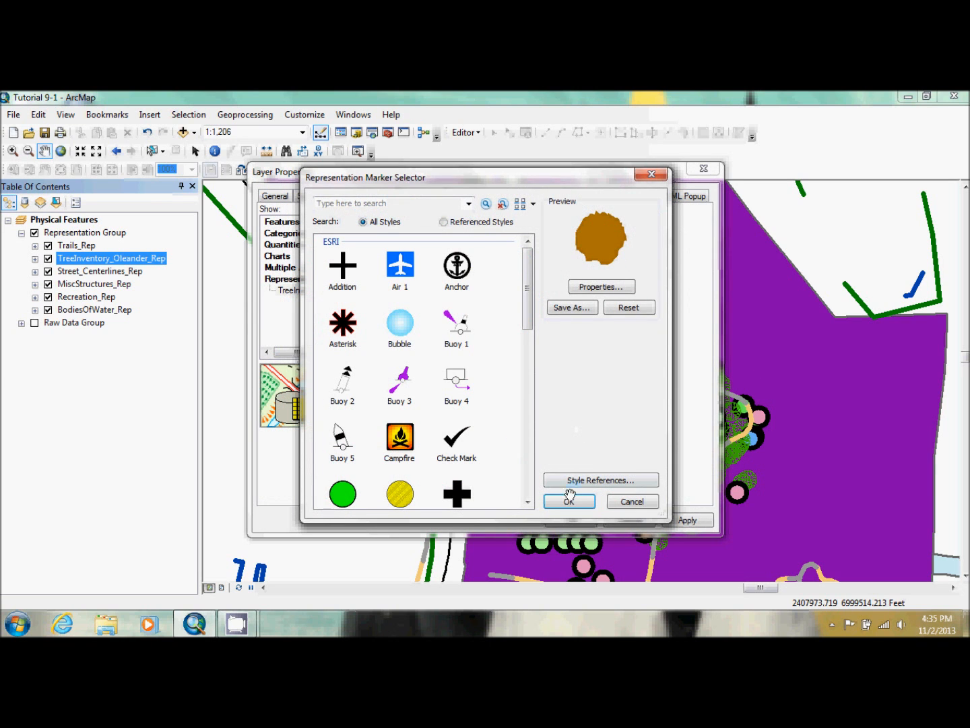
{"action": "left_click", "coordinate": [568, 498]}
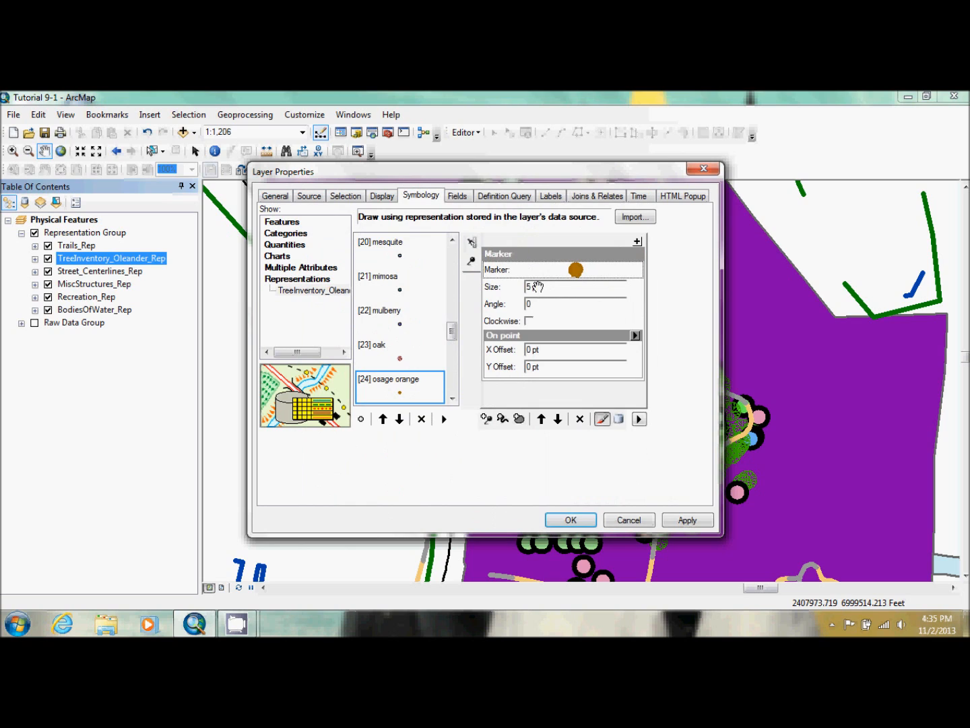
{"action": "left_click", "coordinate": [531, 286]}
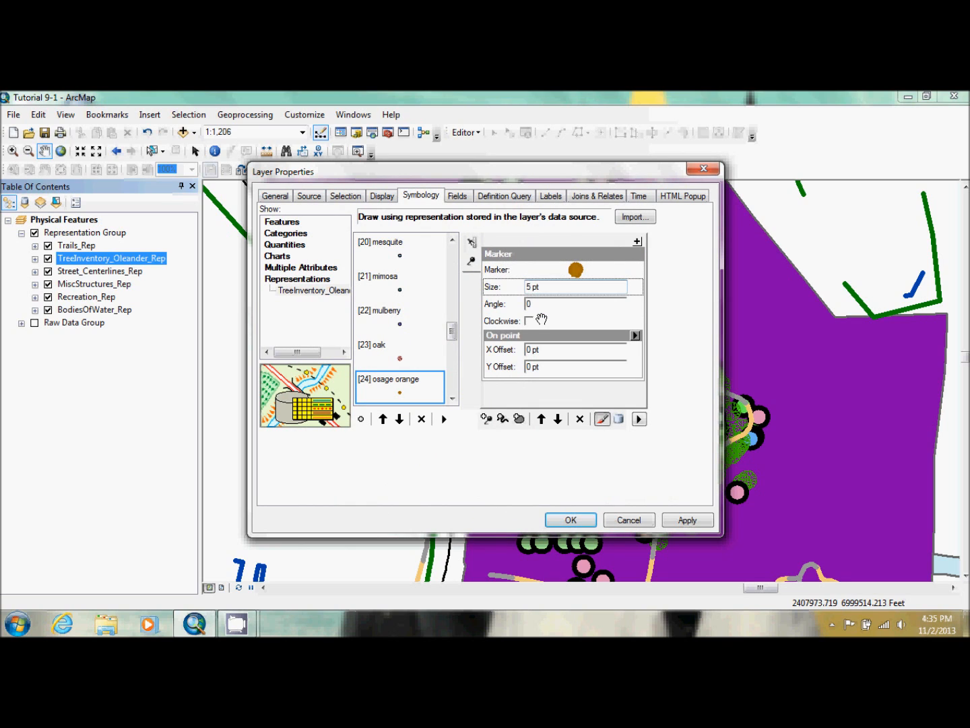
{"action": "type", "text": ".8"}
{"action": "left_click", "coordinate": [574, 518]}
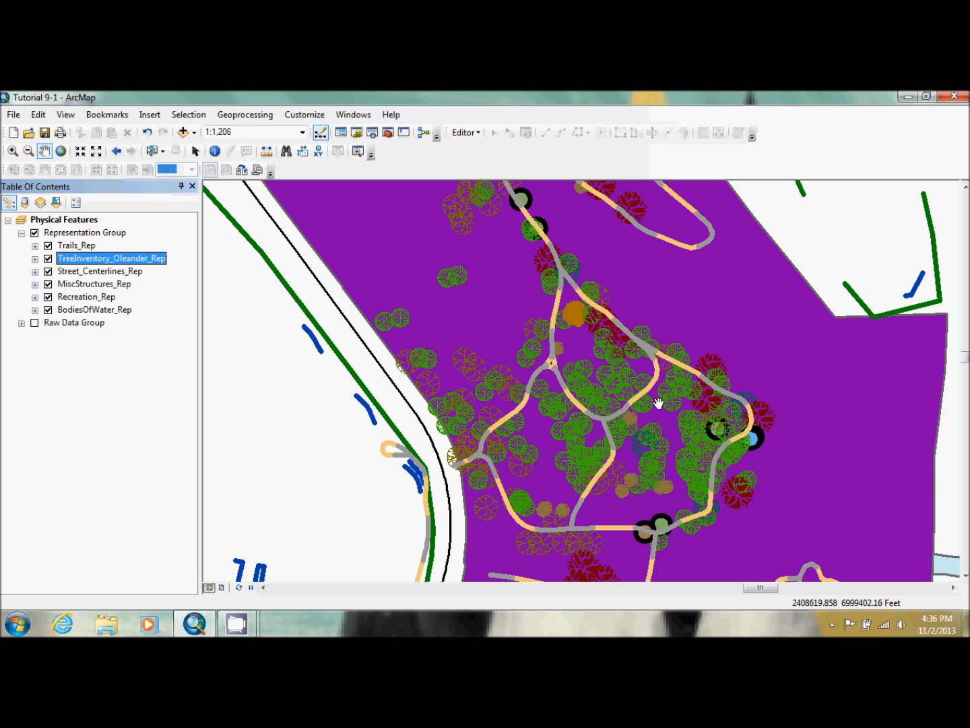
Turn on drawing by symbol levels for the TreeInventory_Oleander_Rep layer
{"action": "double_click", "coordinate": [96, 256]}
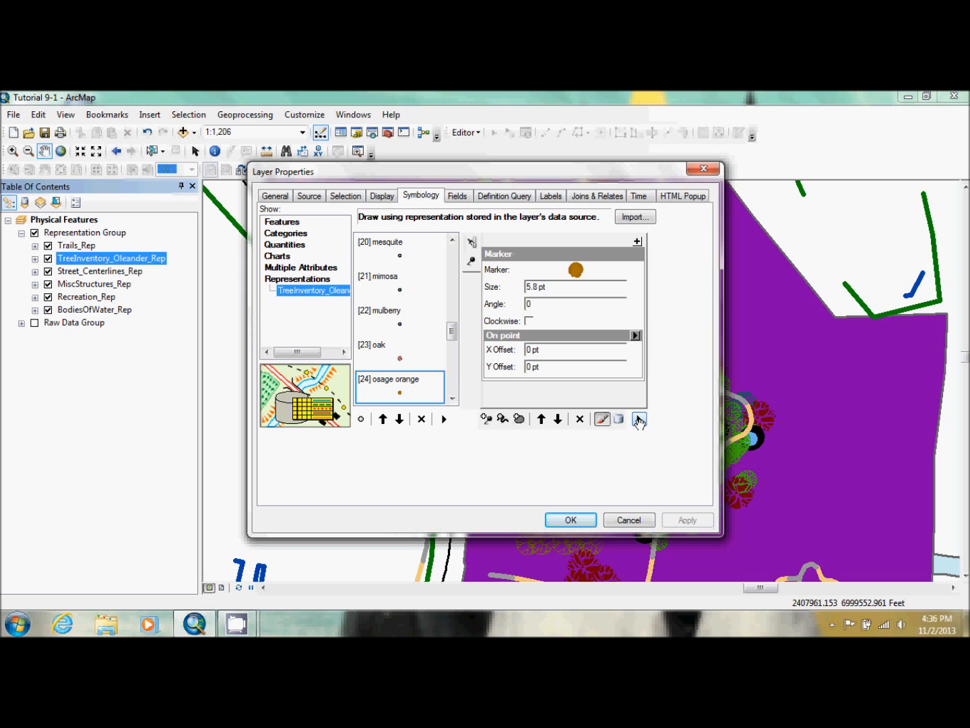
{"action": "left_click", "coordinate": [639, 420]}
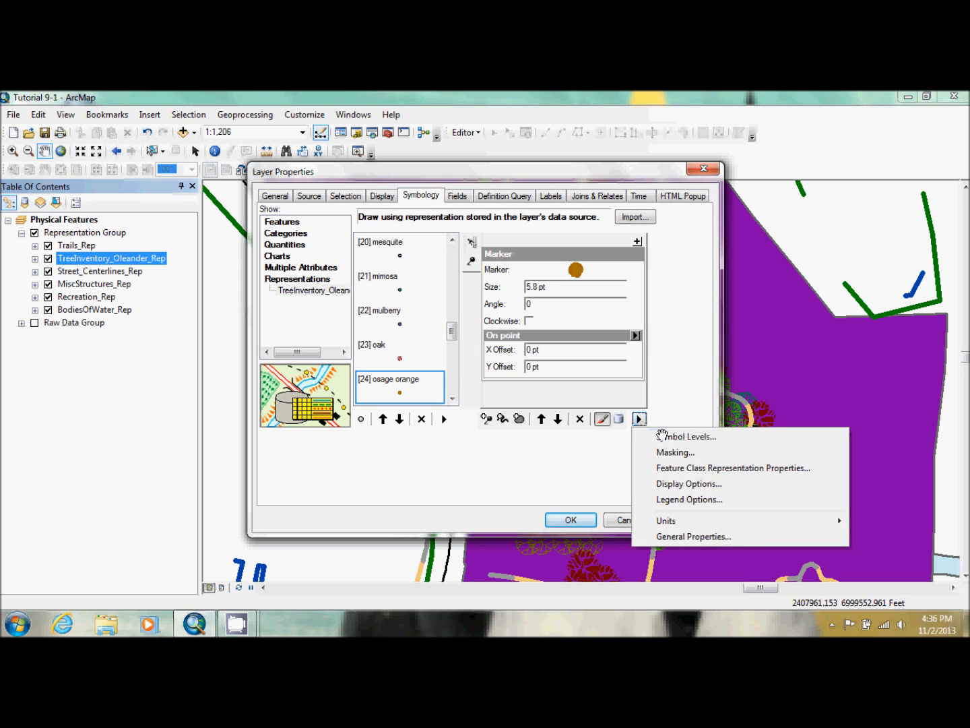
{"action": "left_click", "coordinate": [662, 436]}
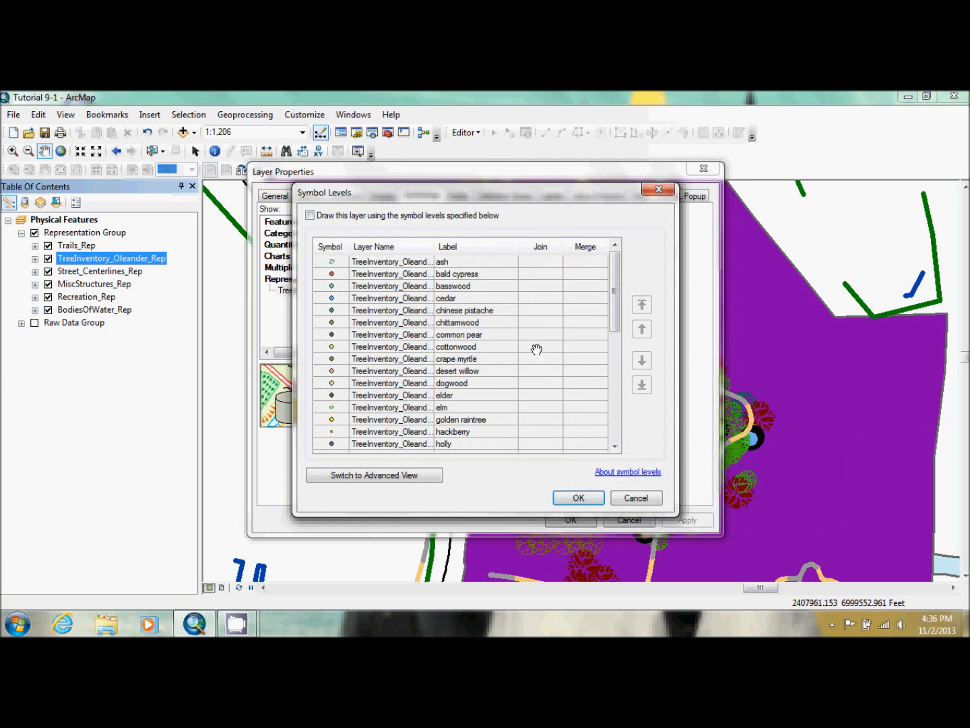
{"action": "left_click", "coordinate": [310, 215]}
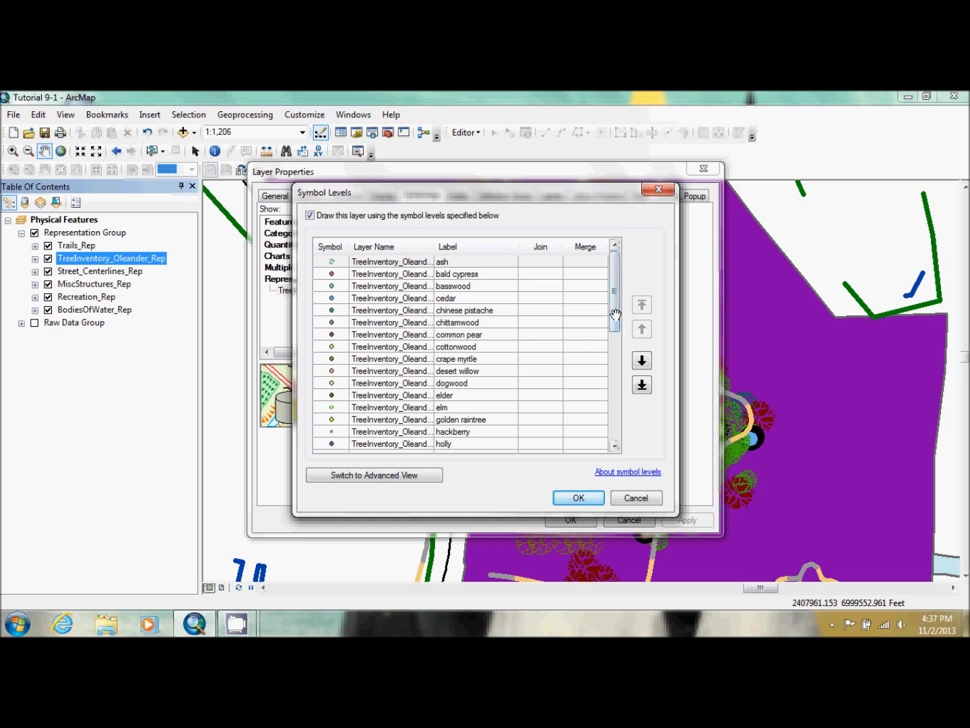
Move oak, osage orange and hackberry, in that order, to the top of the symbol levels list
{"action": "left_click", "coordinate": [613, 360]}
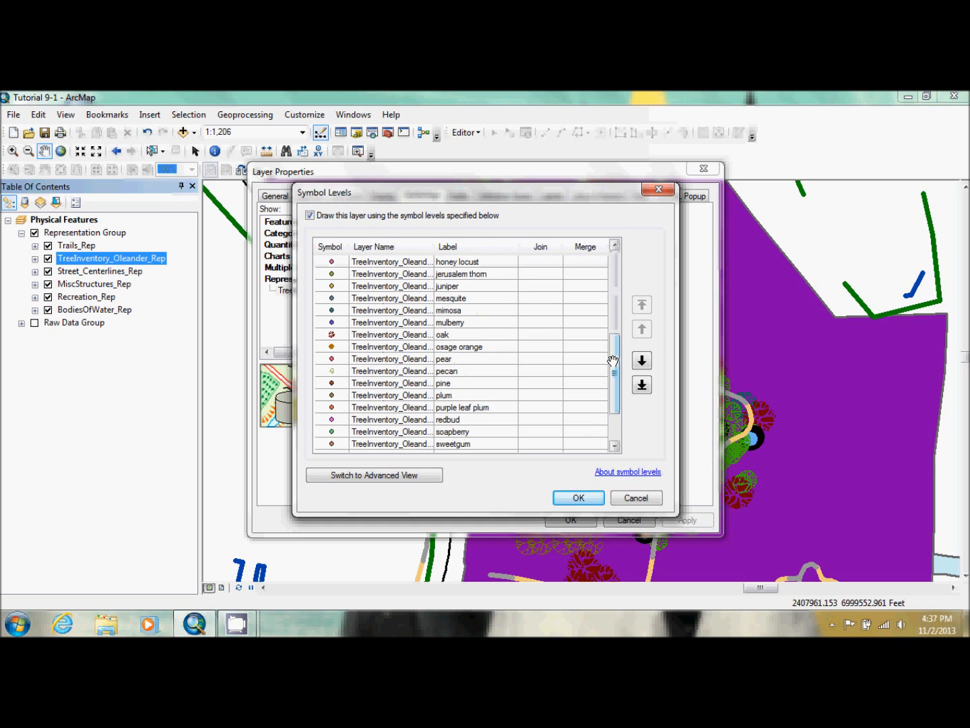
{"action": "left_click", "coordinate": [333, 333]}
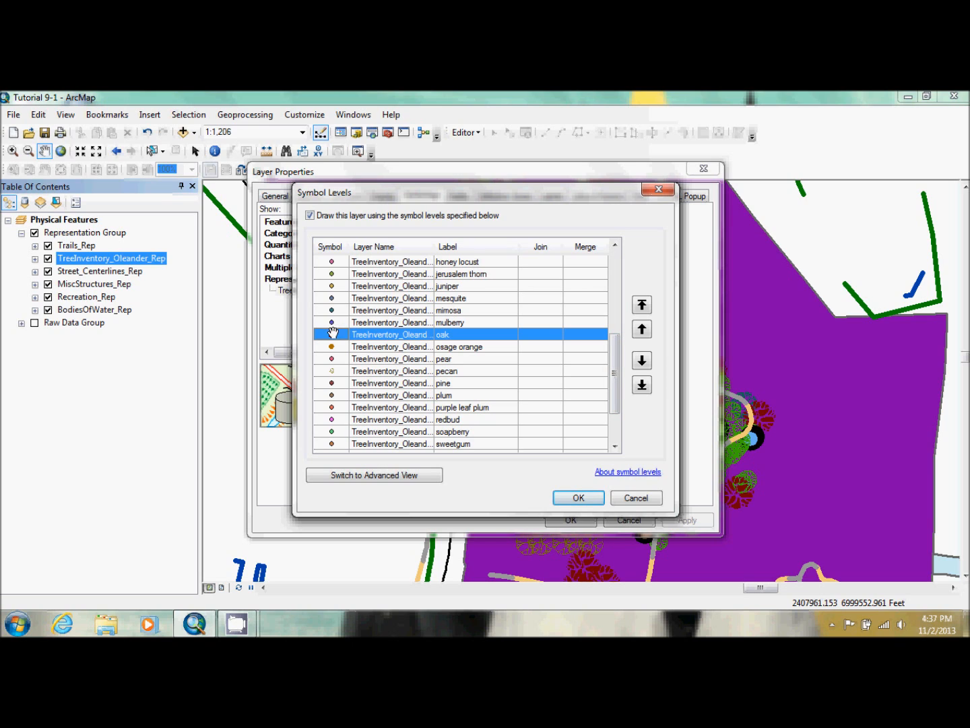
{"action": "left_click", "coordinate": [643, 304]}
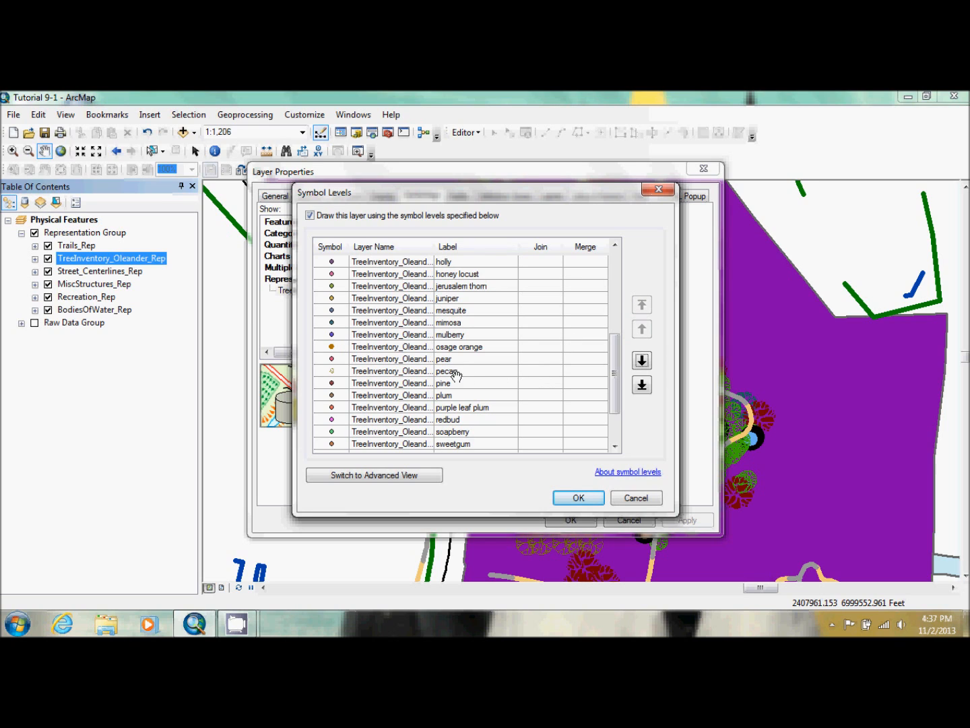
{"action": "left_click", "coordinate": [458, 346]}
{"action": "left_click", "coordinate": [642, 304]}
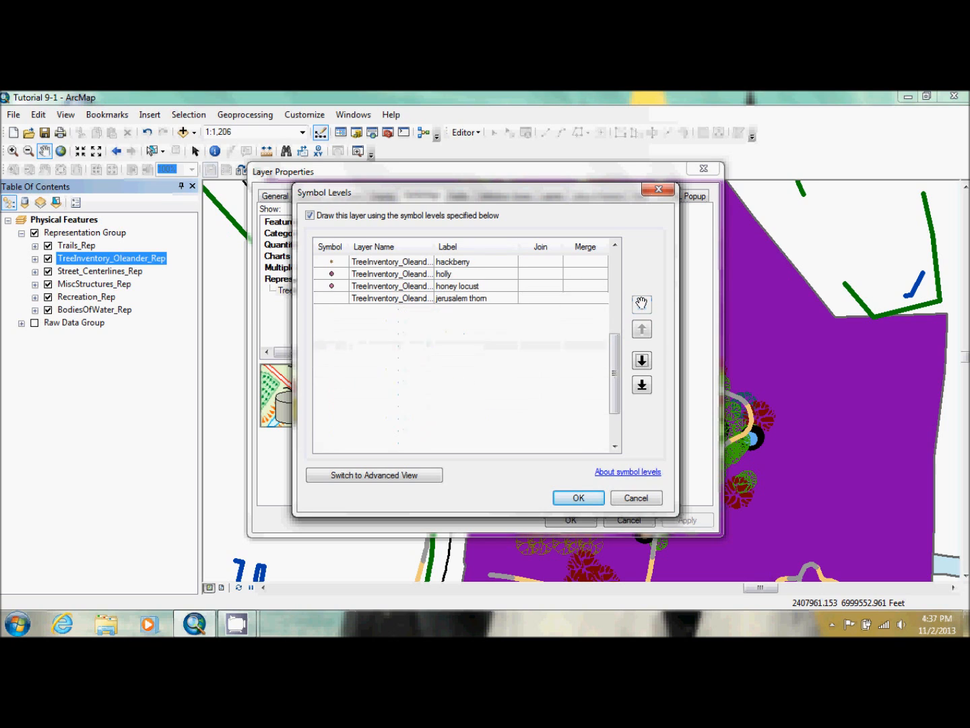
{"action": "left_click", "coordinate": [465, 259]}
{"action": "left_click", "coordinate": [642, 304]}
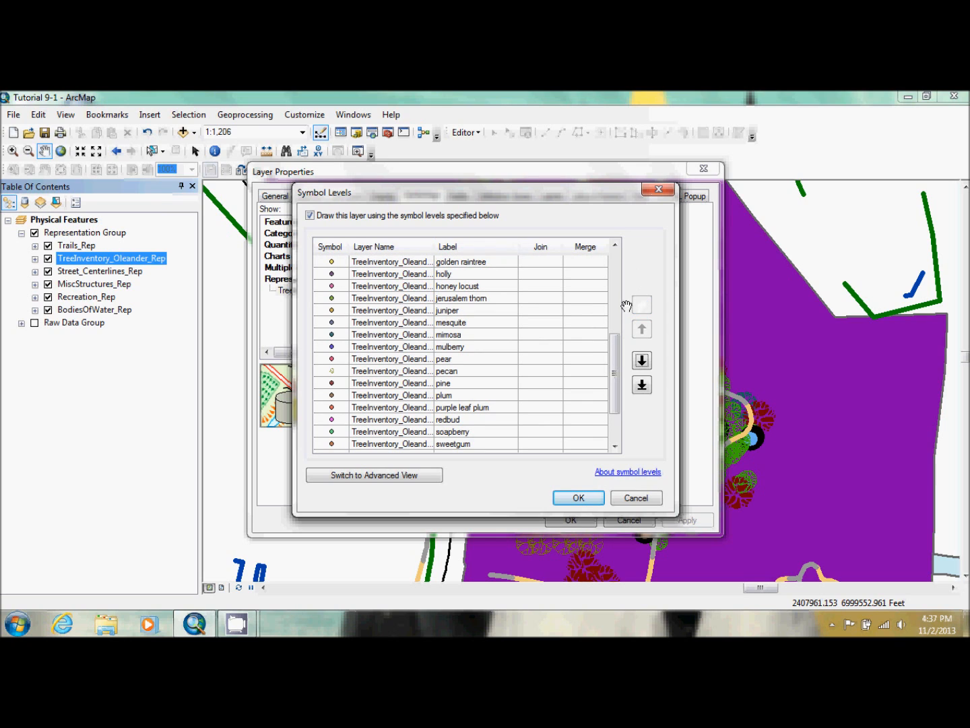
{"action": "left_click", "coordinate": [615, 302]}
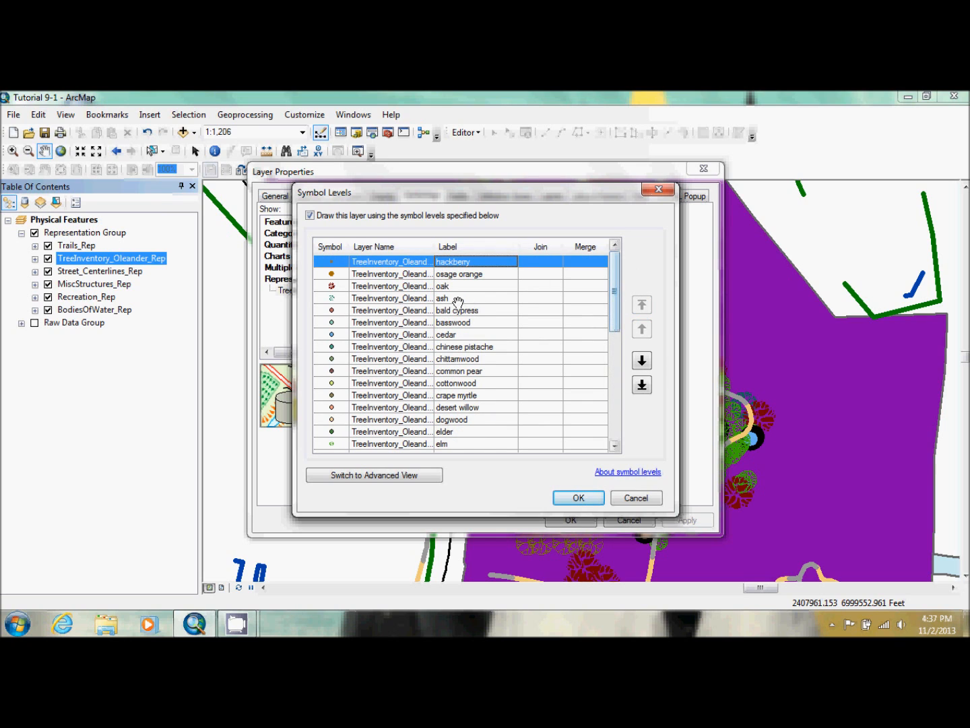
Move ash, pecan and elm, in that order, to the top of the symbol levels list
{"action": "left_click", "coordinate": [450, 299]}
{"action": "left_click", "coordinate": [642, 303]}
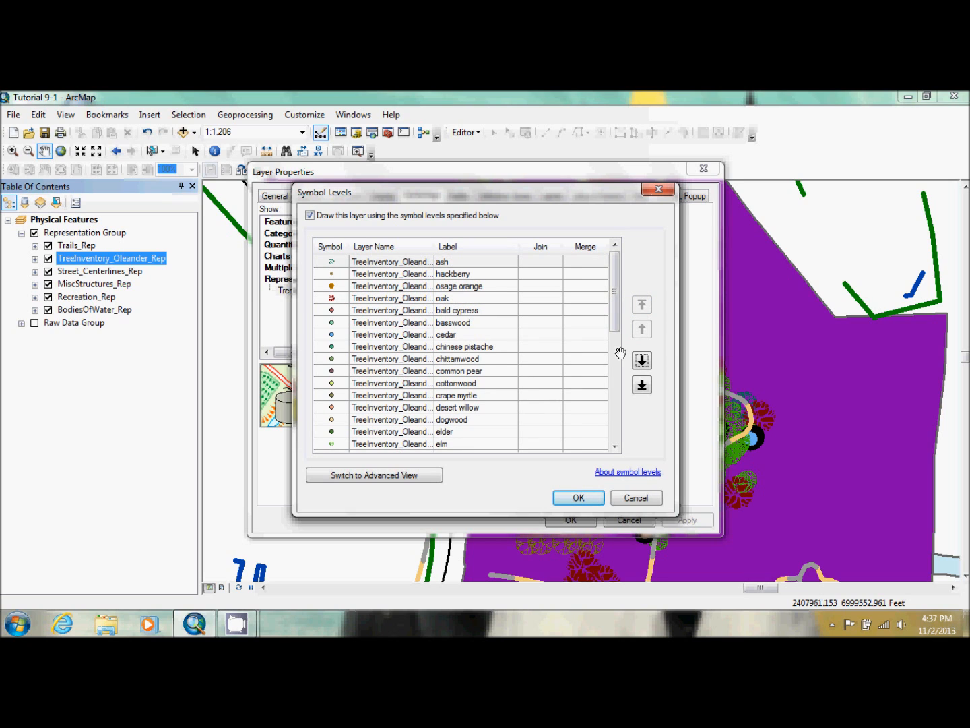
{"action": "scroll", "coordinate": [614, 374], "scroll_direction": "down", "scroll_amount": 6}
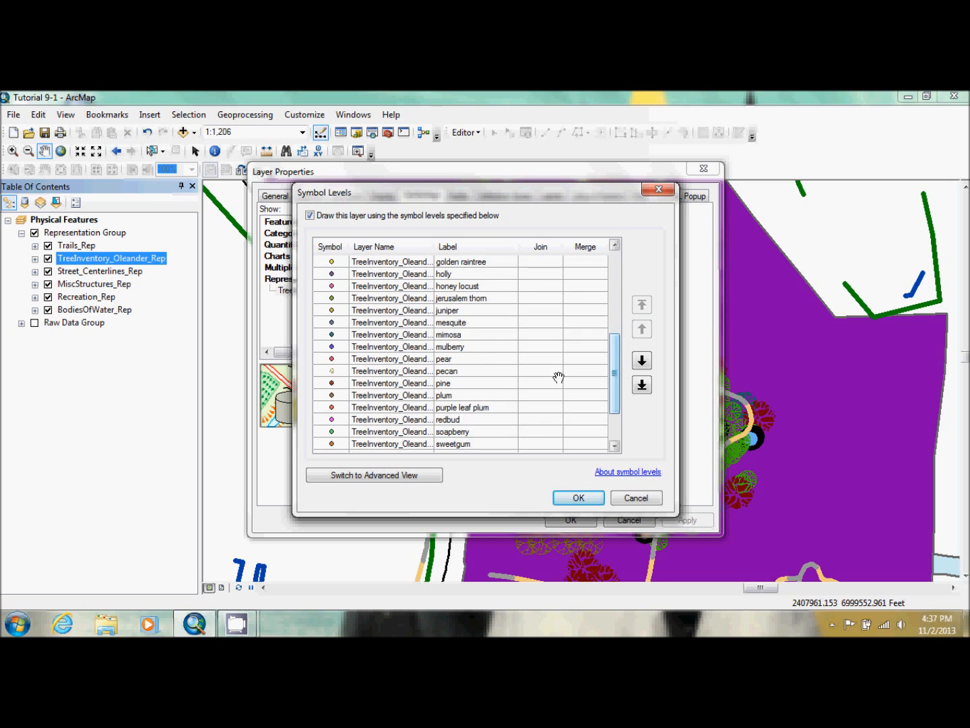
{"action": "left_click", "coordinate": [466, 371]}
{"action": "left_click", "coordinate": [642, 304]}
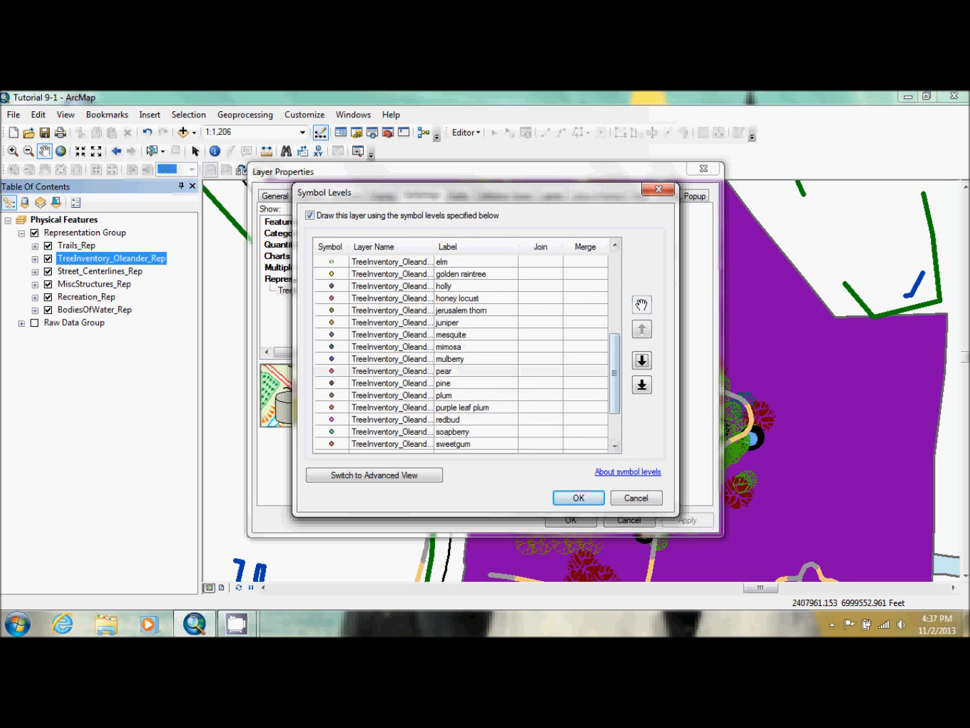
{"action": "left_click", "coordinate": [478, 261]}
{"action": "left_click", "coordinate": [643, 305]}
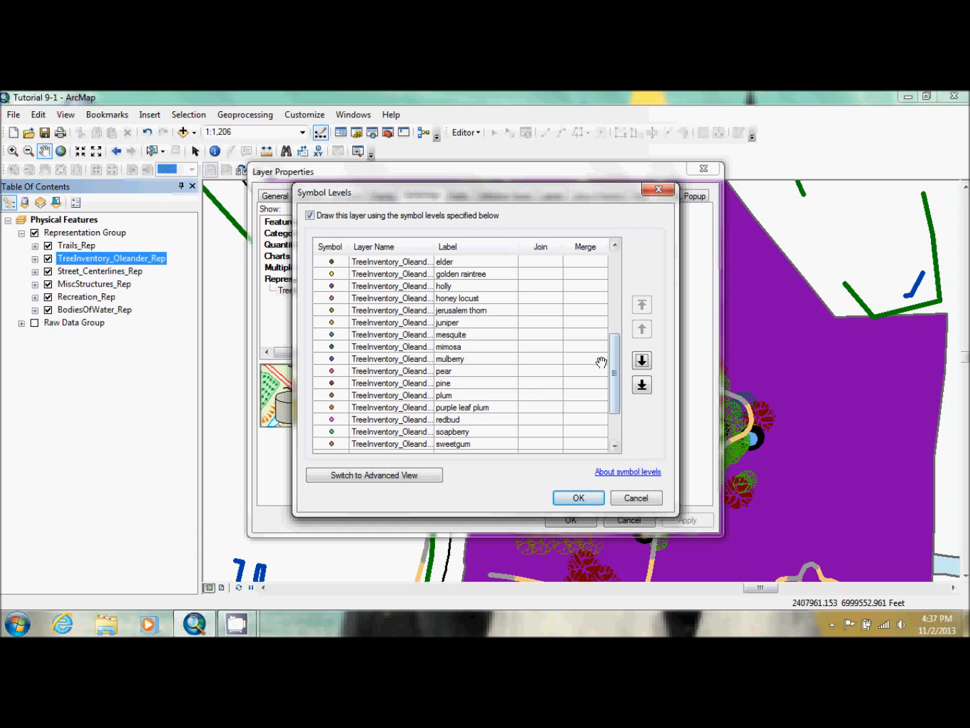
{"action": "left_click_drag", "start_coordinate": [615, 367], "coordinate": [619, 241]}
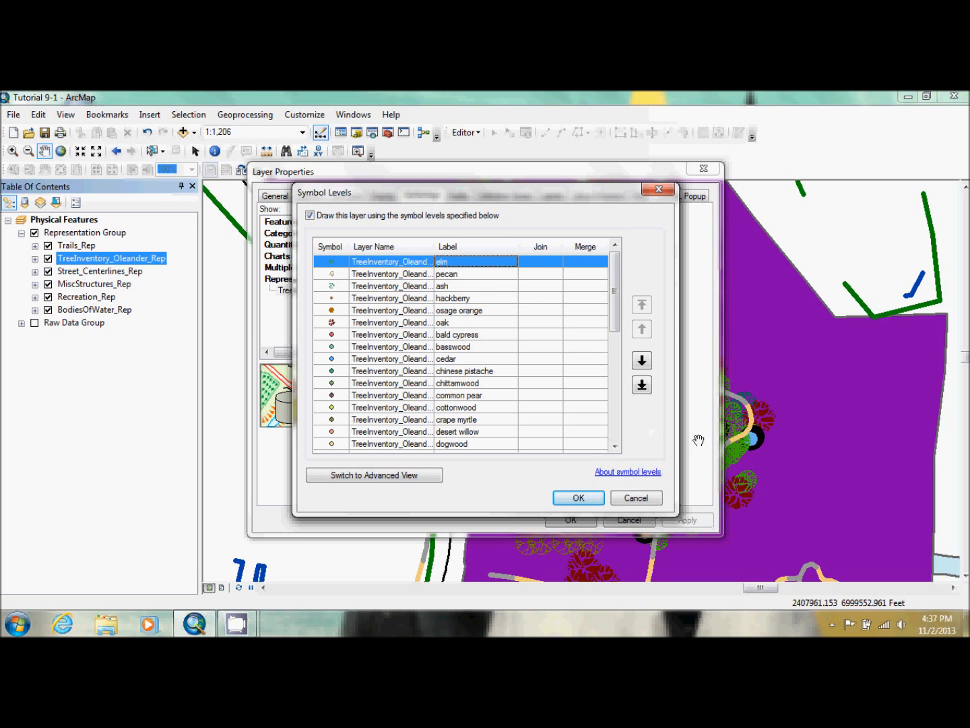
Accept the symbol level order and apply it to the tree layer, moving Layer Properties aside to view the map
{"action": "left_click", "coordinate": [579, 498]}
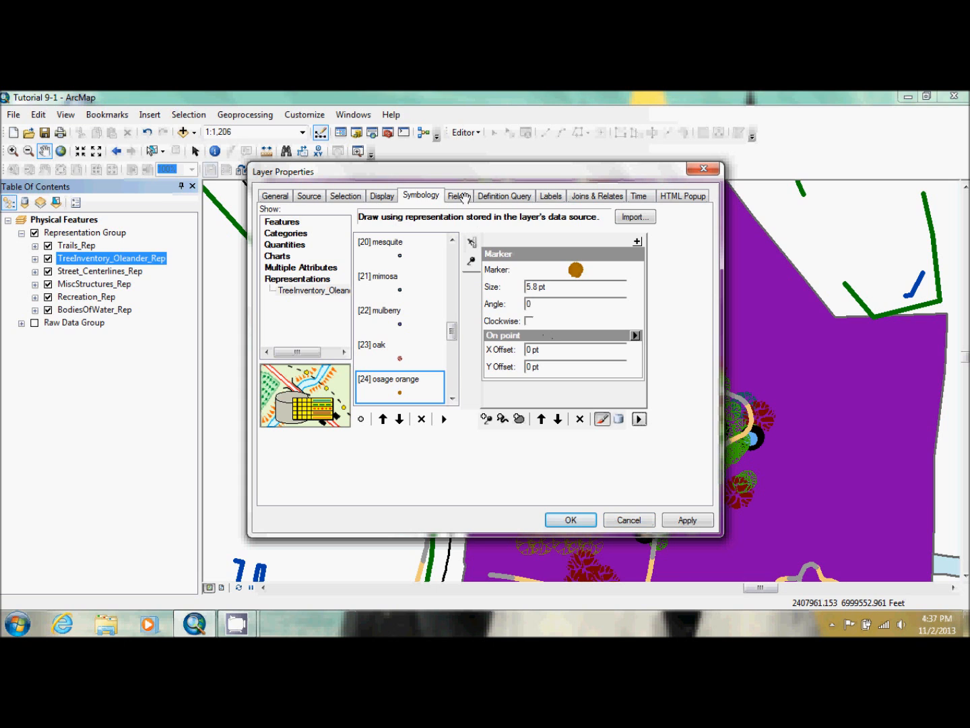
{"action": "left_click_drag", "start_coordinate": [486, 178], "coordinate": [257, 149]}
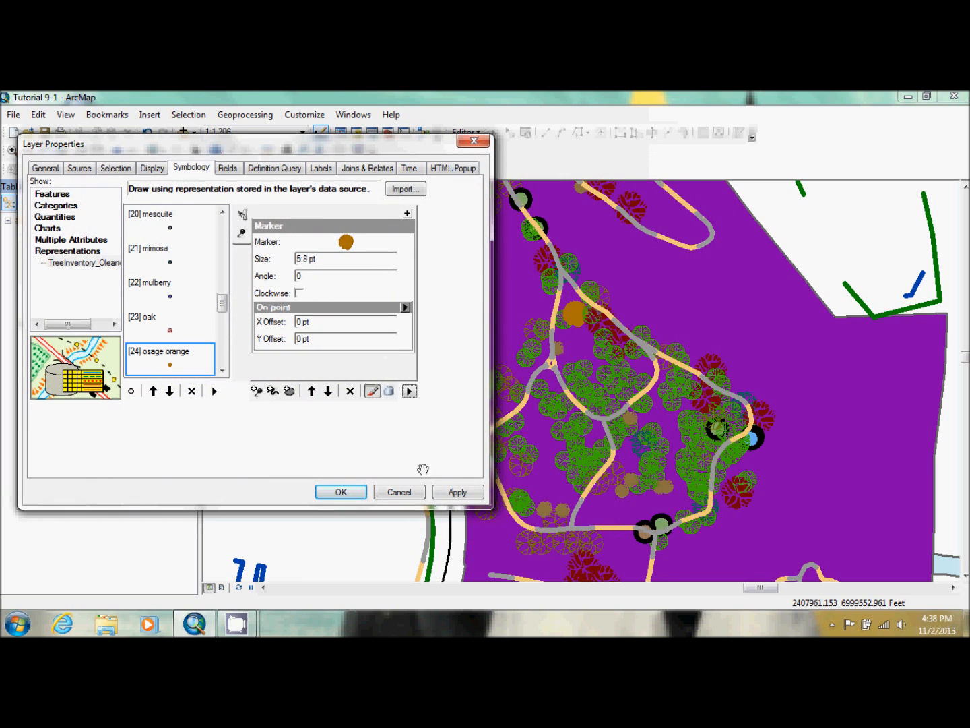
{"action": "left_click", "coordinate": [453, 492]}
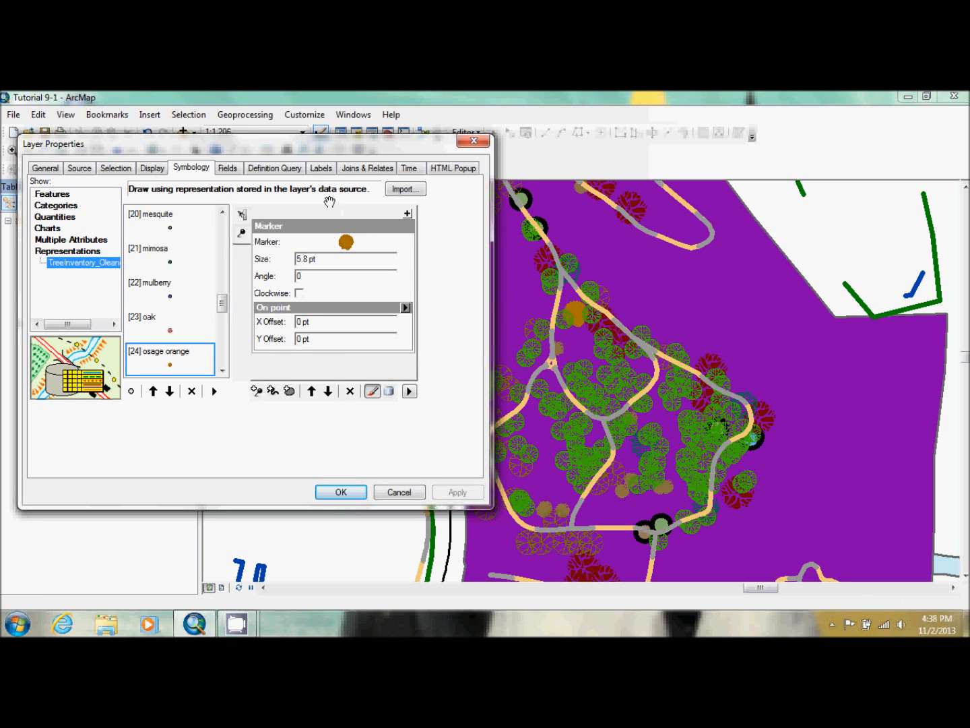
{"action": "left_click_drag", "start_coordinate": [285, 150], "coordinate": [512, 169]}
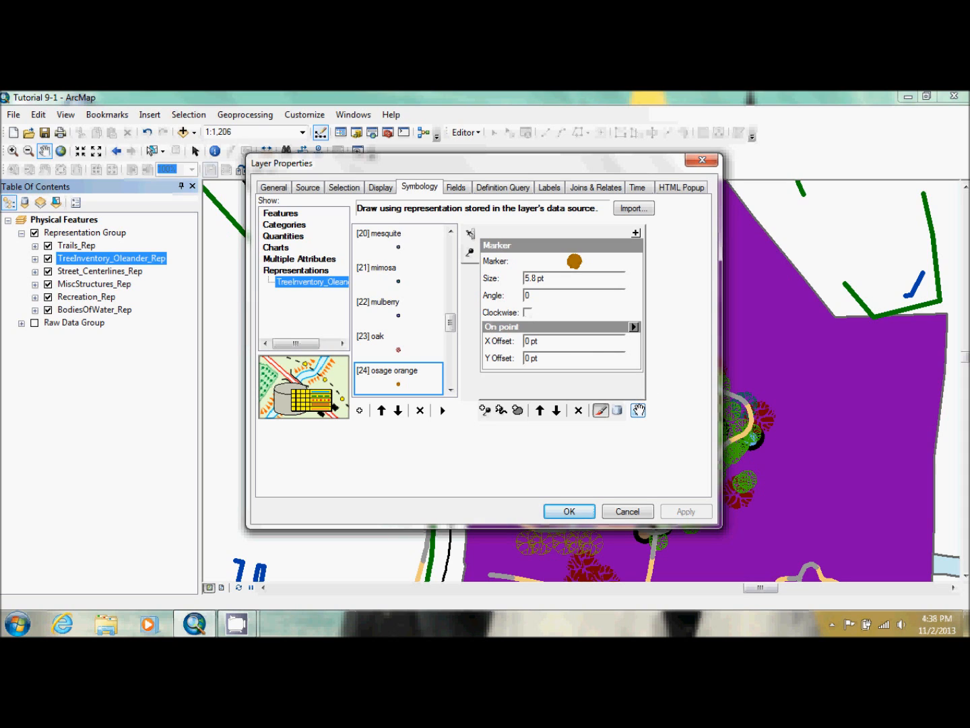
Open the tree layer's Legend Options and remove all rules from the legend items
{"action": "left_click", "coordinate": [638, 410]}
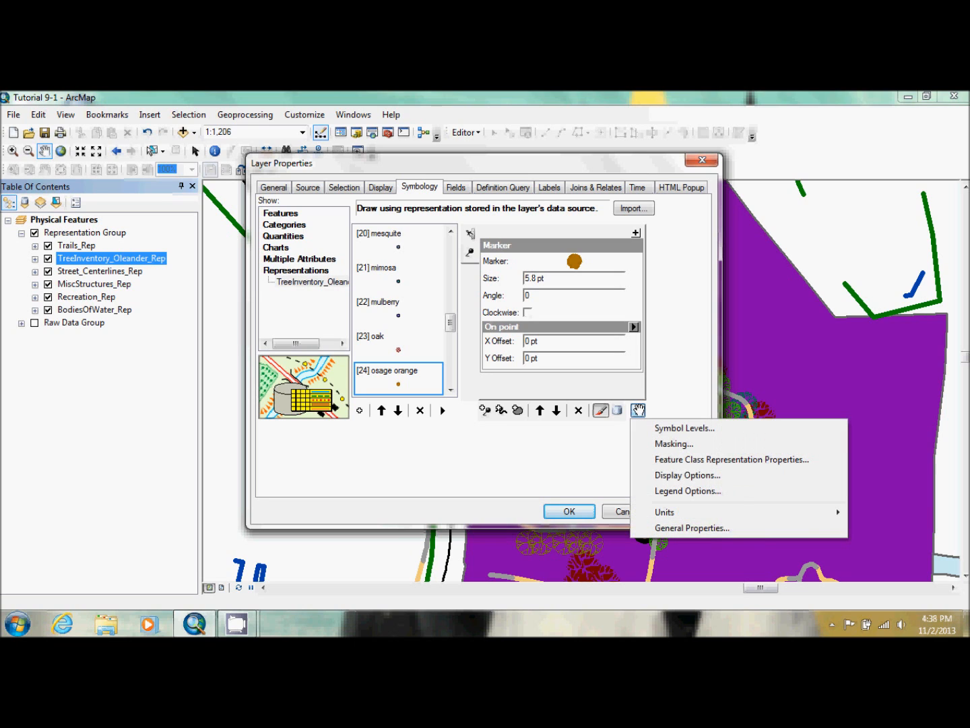
{"action": "left_click", "coordinate": [609, 434]}
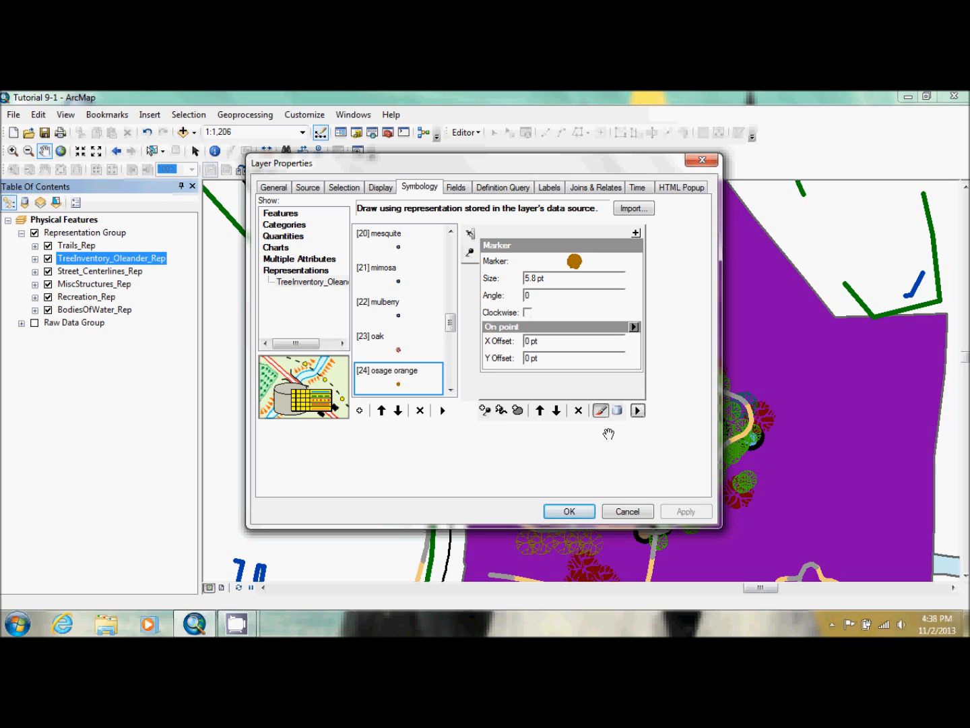
{"action": "left_click", "coordinate": [637, 411]}
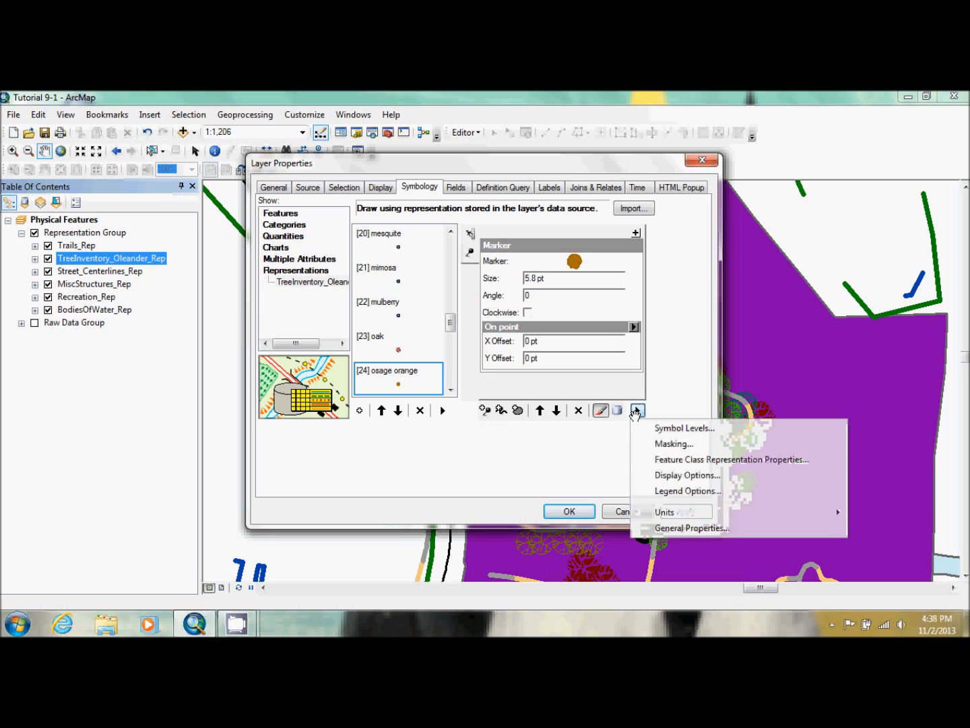
{"action": "left_click", "coordinate": [688, 492]}
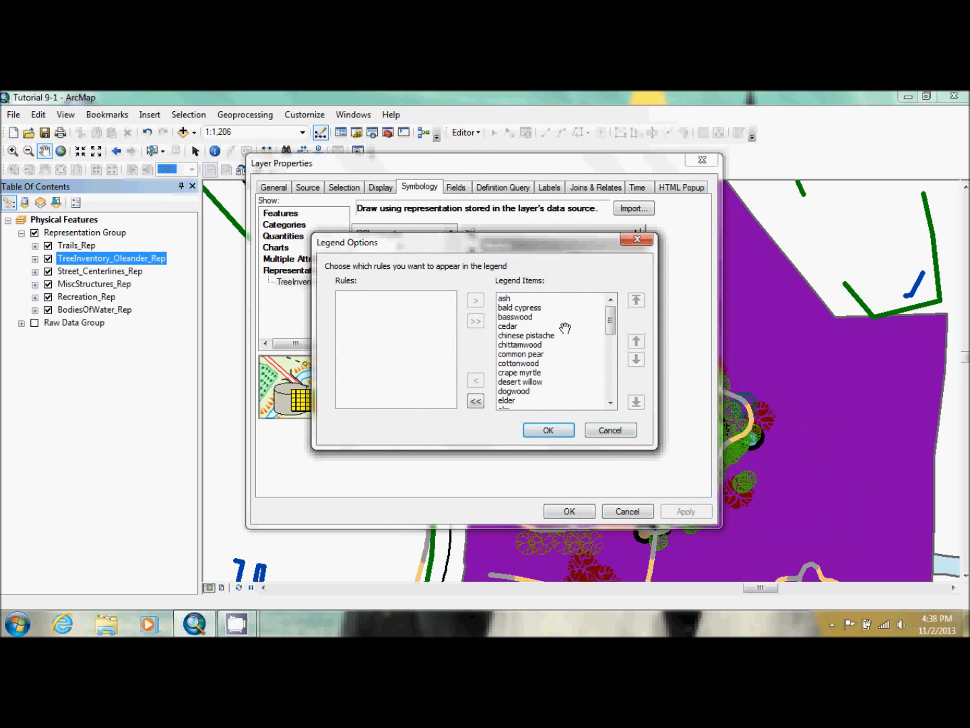
{"action": "left_click", "coordinate": [475, 401]}
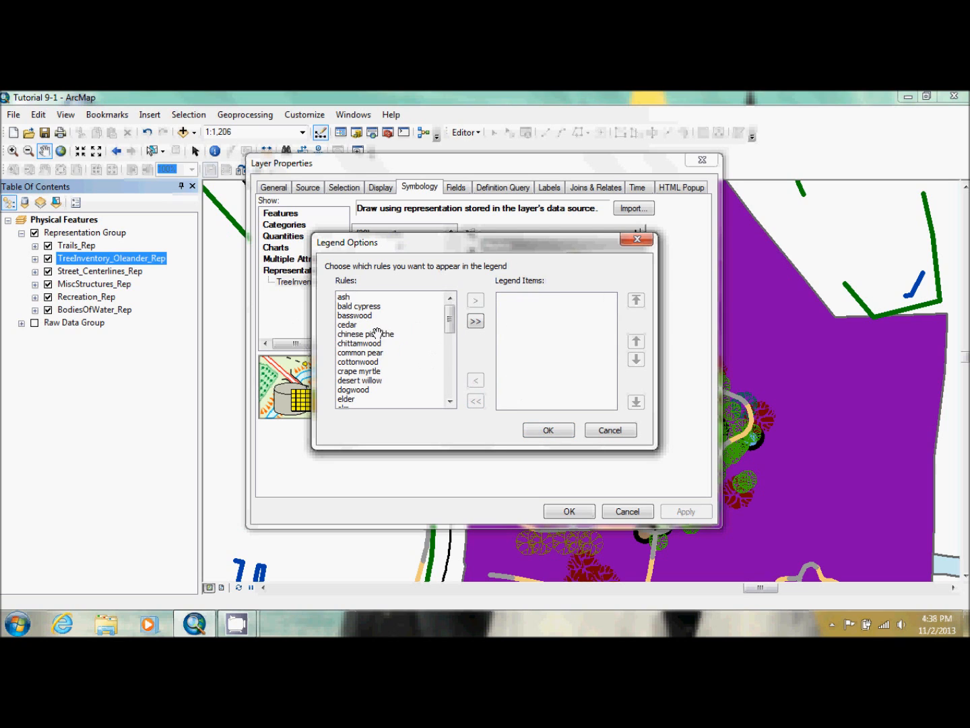
Add the ash, elm and hackberry rules to the legend items
{"action": "left_click", "coordinate": [344, 295]}
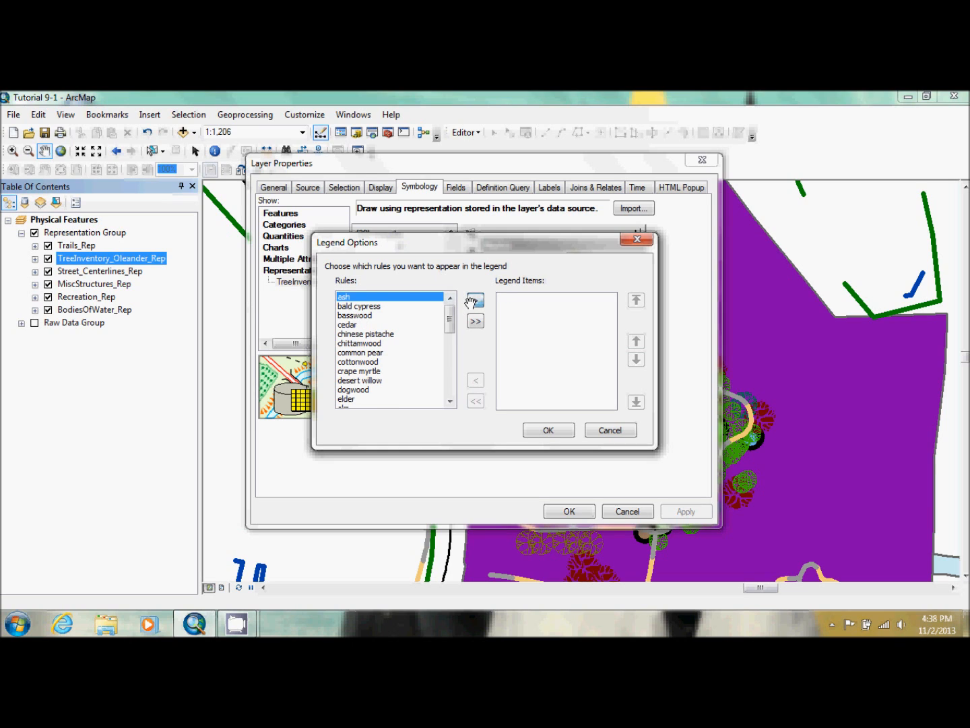
{"action": "left_click", "coordinate": [475, 300]}
{"action": "left_click", "coordinate": [345, 399]}
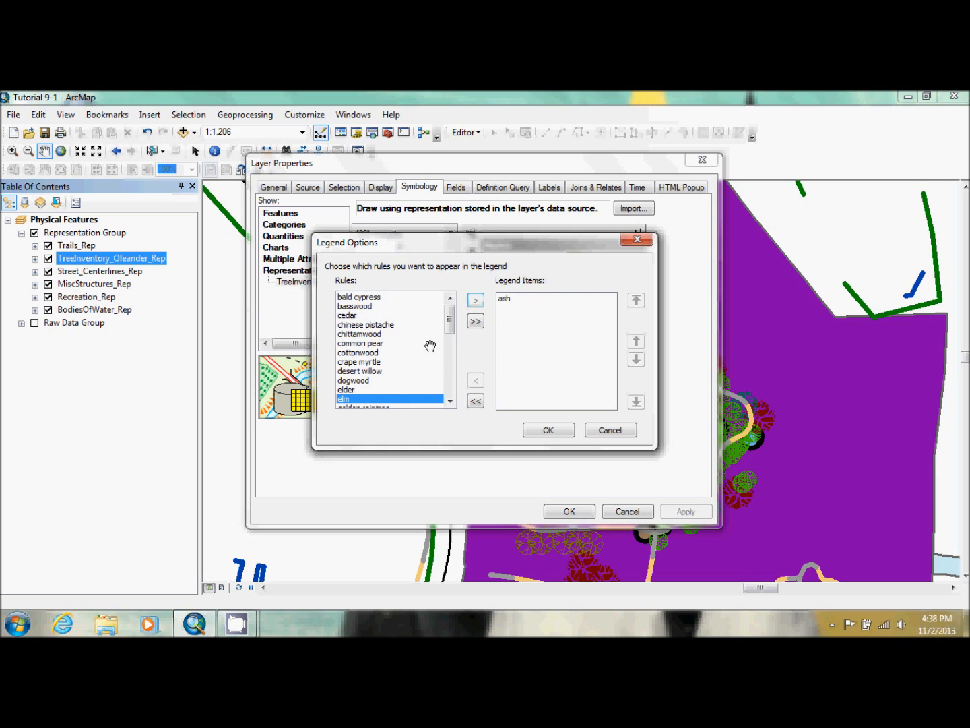
{"action": "left_click", "coordinate": [475, 300]}
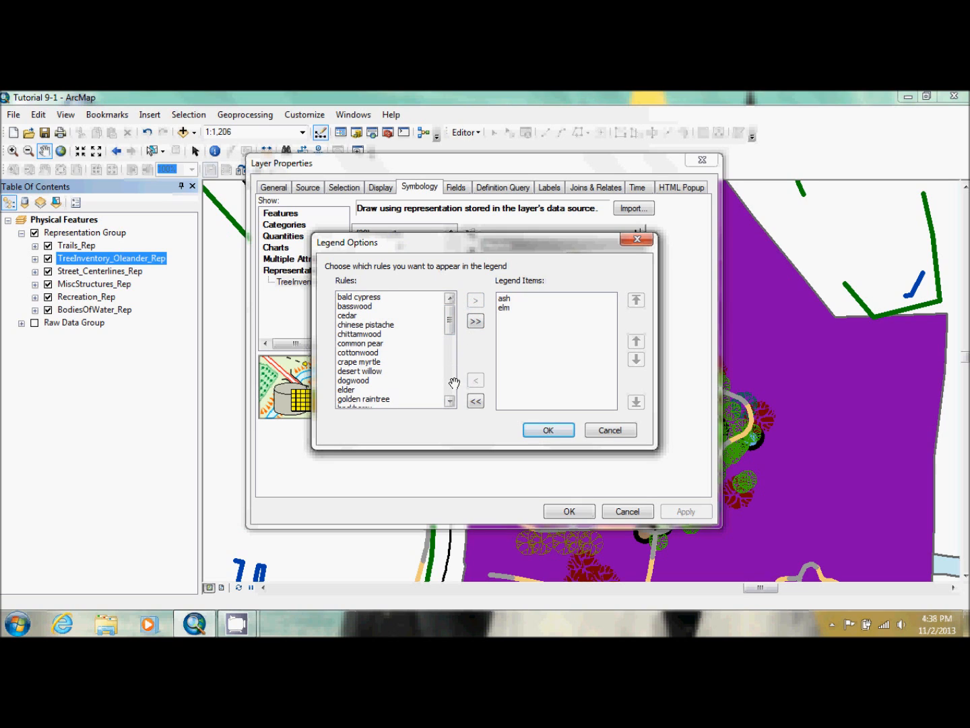
{"action": "scroll", "coordinate": [453, 383], "scroll_direction": "down", "scroll_amount": 4}
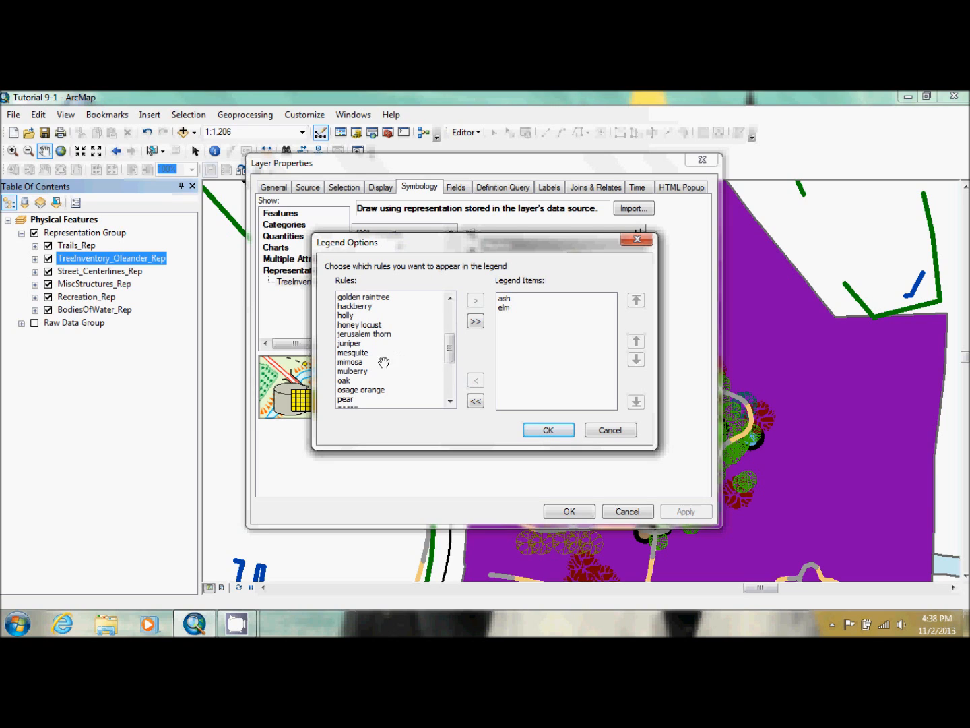
{"action": "left_click", "coordinate": [355, 306]}
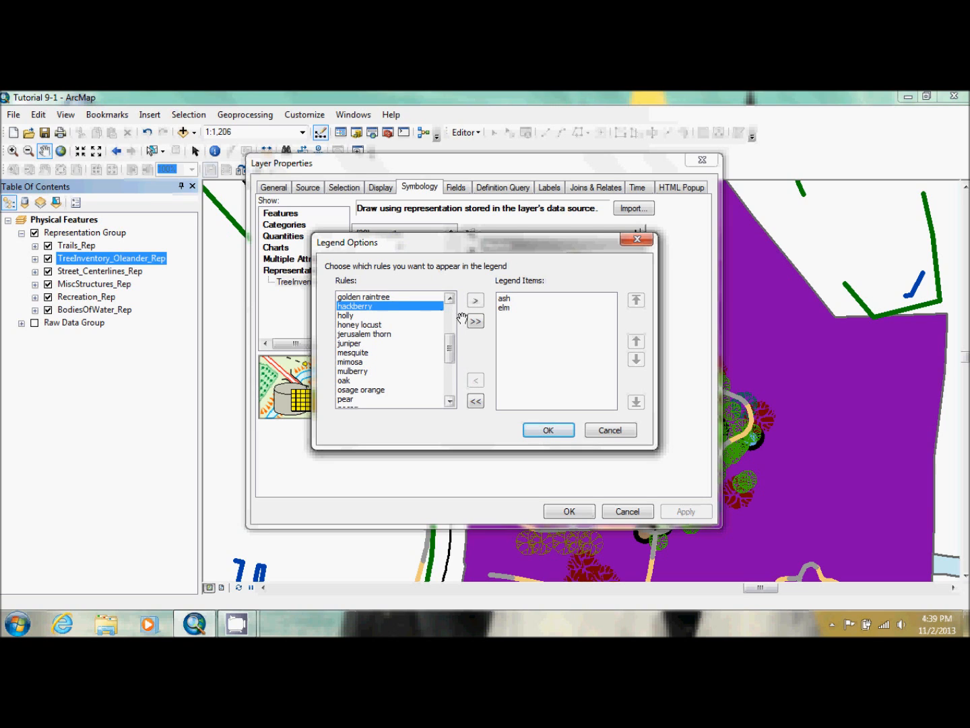
{"action": "left_click", "coordinate": [475, 300]}
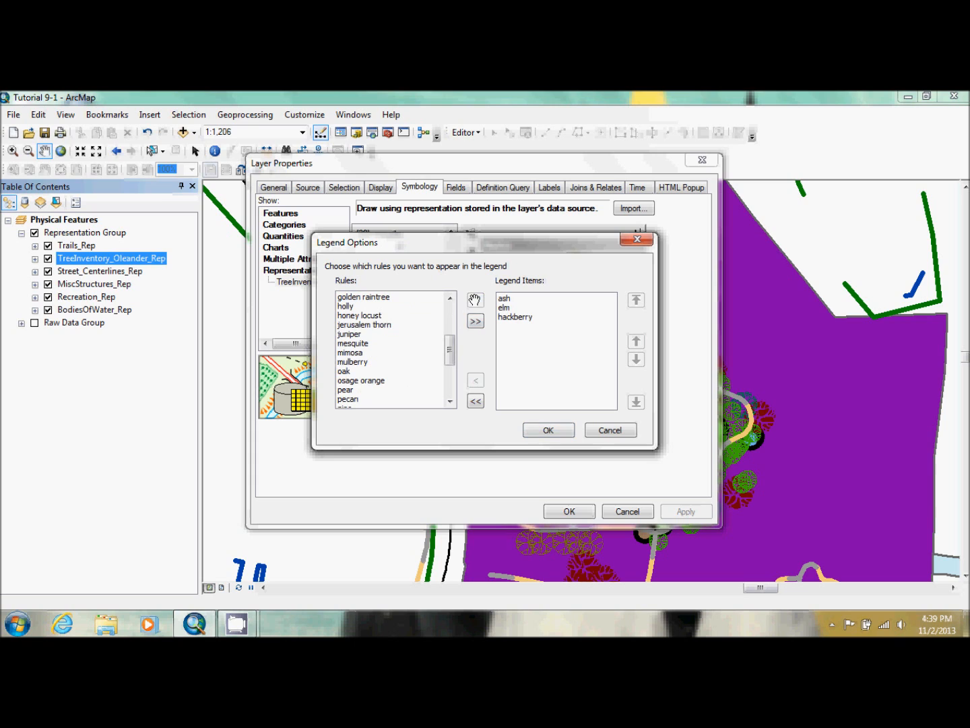
Add the oak and osage orange rules to the legend items
{"action": "left_click", "coordinate": [361, 371]}
{"action": "left_click", "coordinate": [475, 300]}
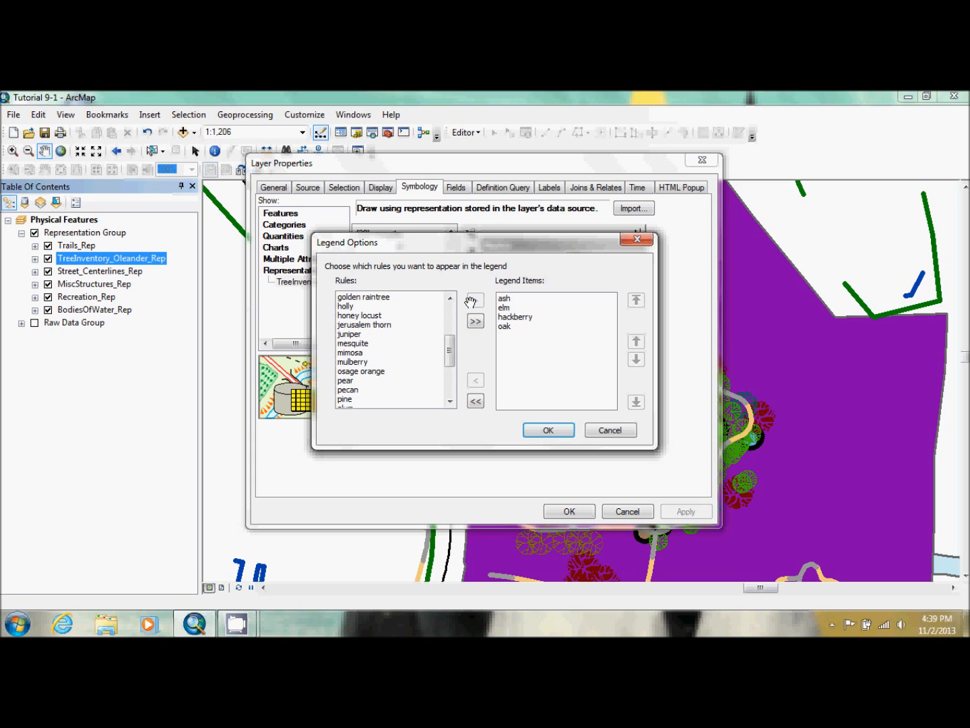
{"action": "left_click", "coordinate": [383, 372]}
{"action": "left_click", "coordinate": [474, 300]}
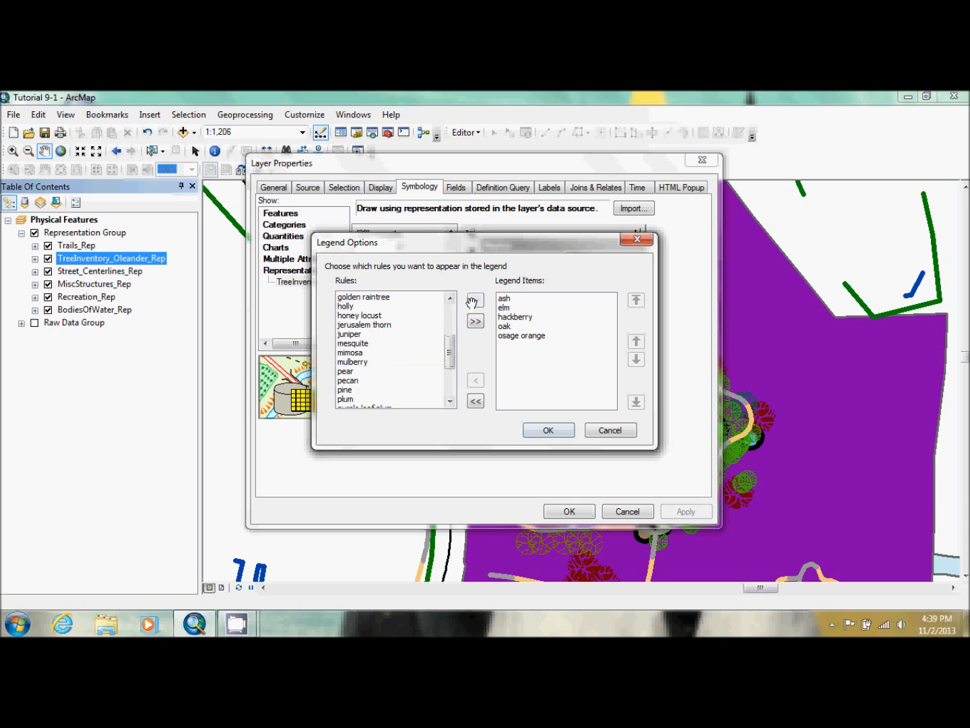
Add the pecan rule to the legend items, accept the tree layer's properties and check its legend in the table of contents
{"action": "left_click", "coordinate": [364, 381]}
{"action": "left_click", "coordinate": [475, 301]}
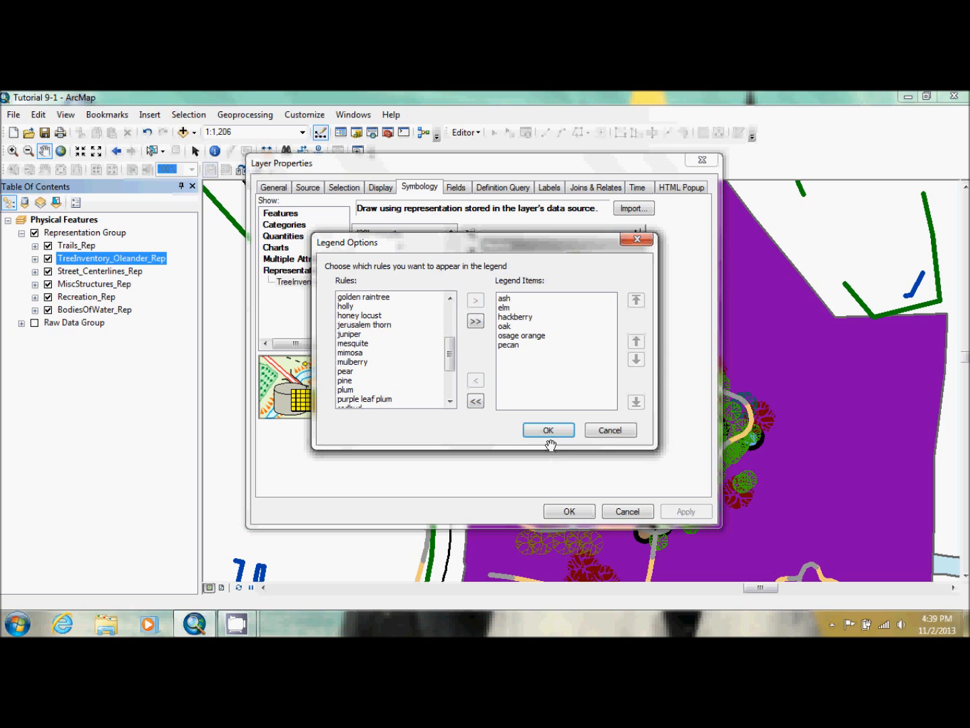
{"action": "left_click", "coordinate": [549, 431]}
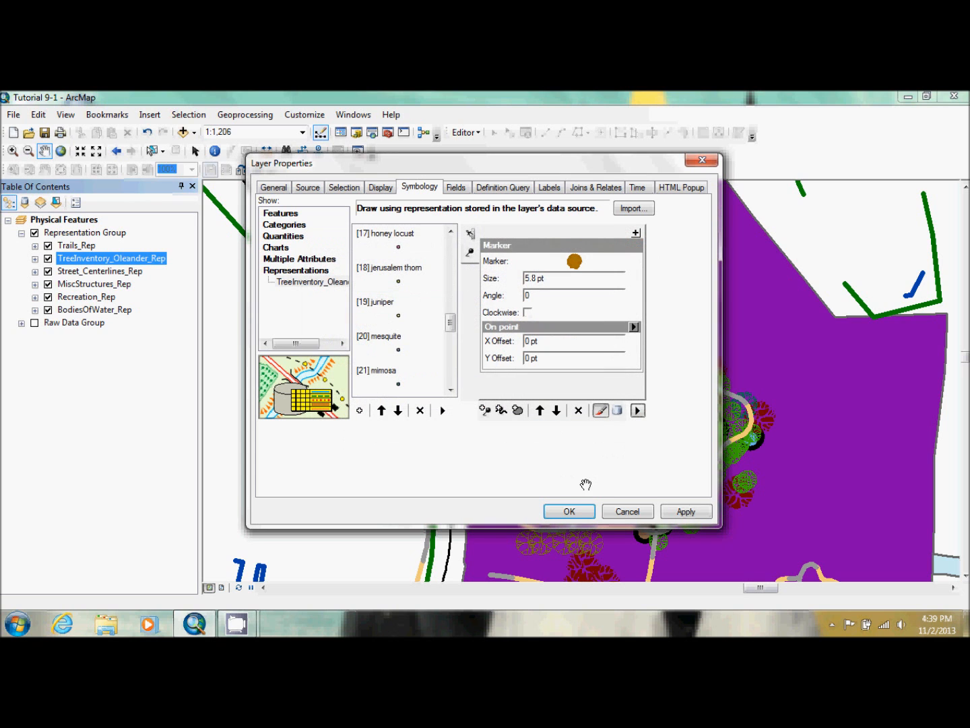
{"action": "left_click", "coordinate": [576, 511]}
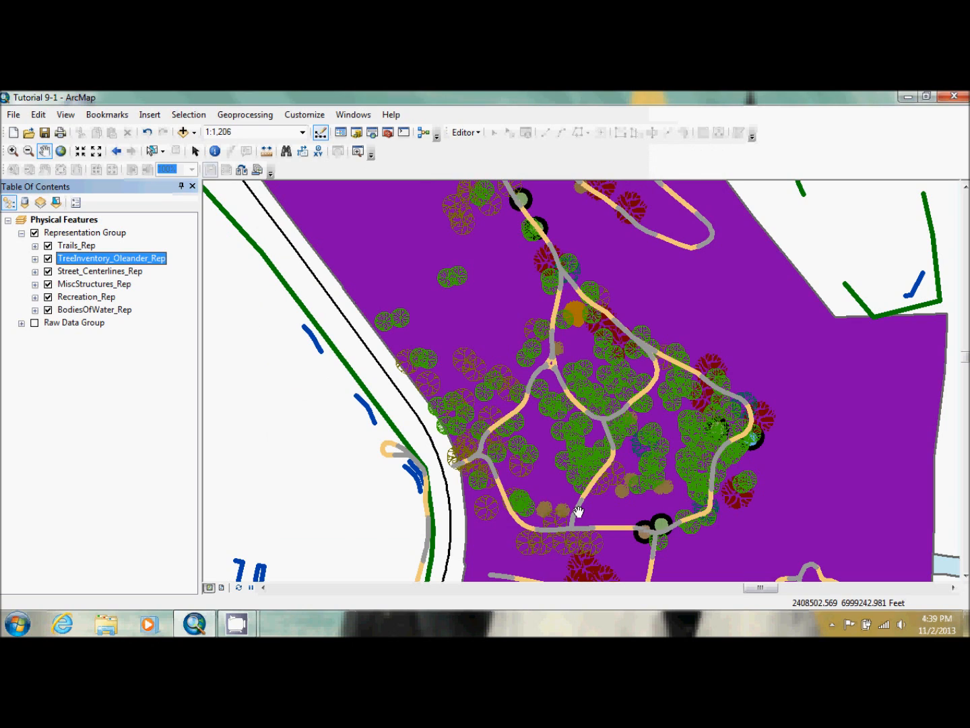
{"action": "left_click", "coordinate": [35, 259]}
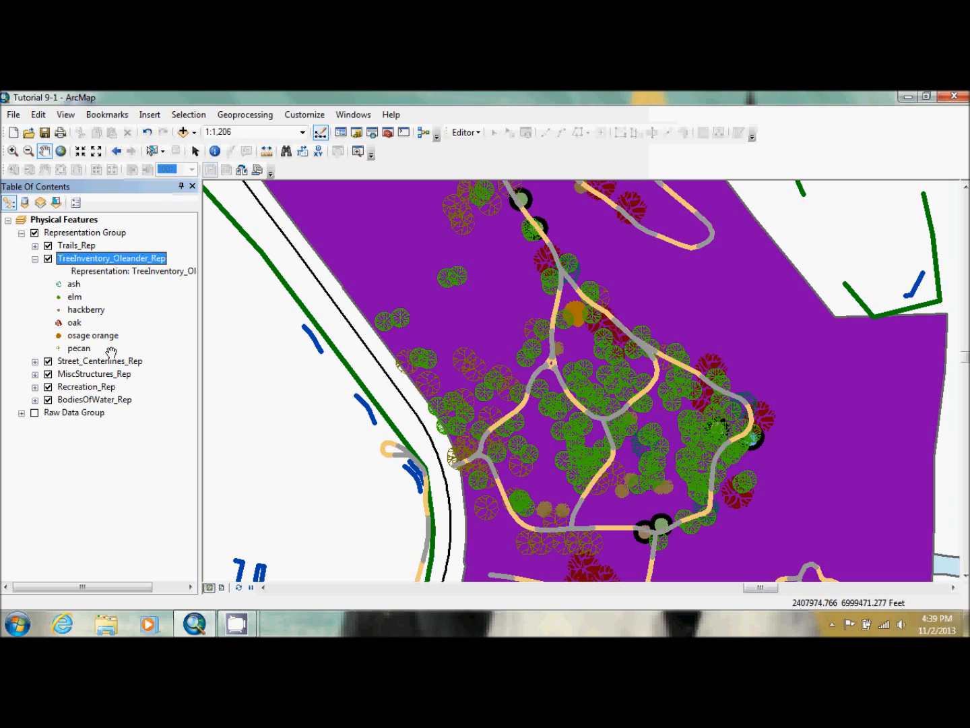
{"action": "left_click", "coordinate": [35, 258]}
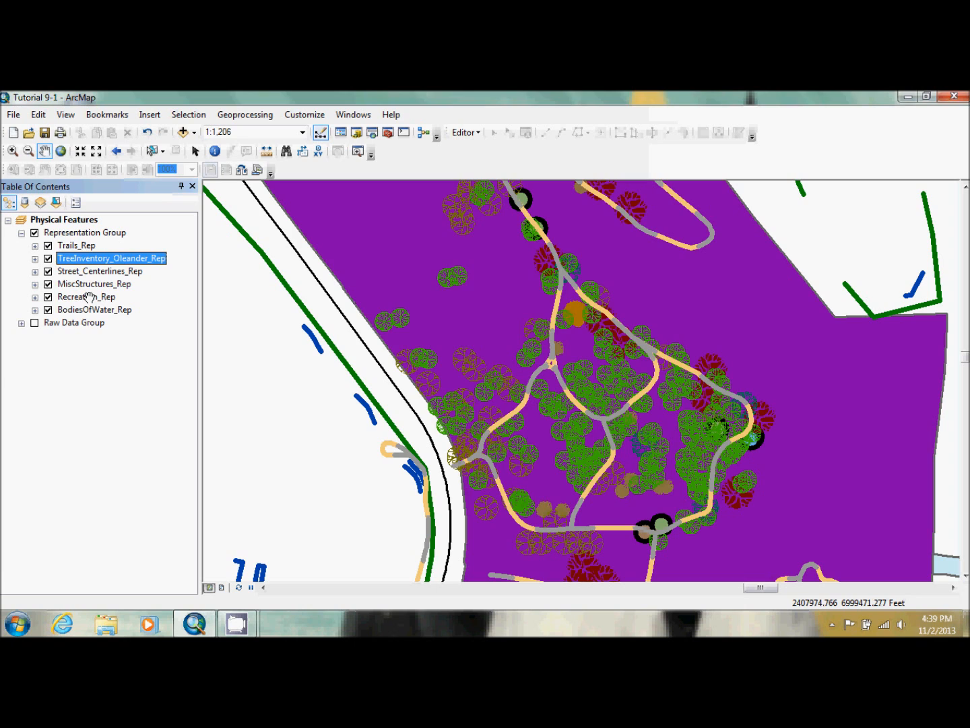
Rename the Recreation_Rep layer's Sports Area / Court rule as Park and set its solid fill to light green
{"action": "double_click", "coordinate": [89, 297]}
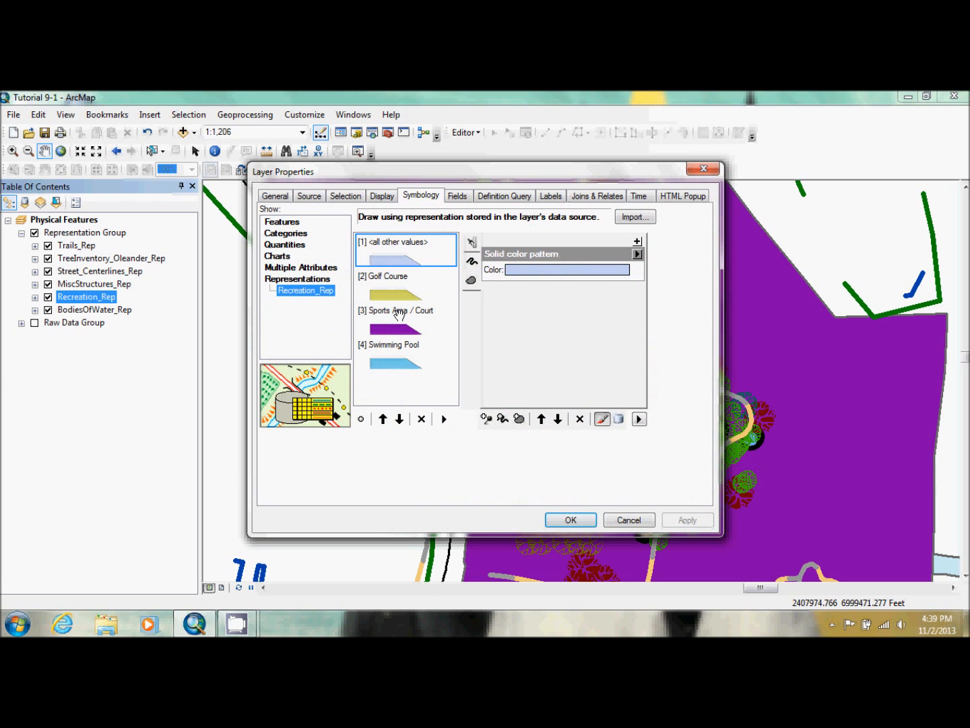
{"action": "left_click", "coordinate": [400, 314]}
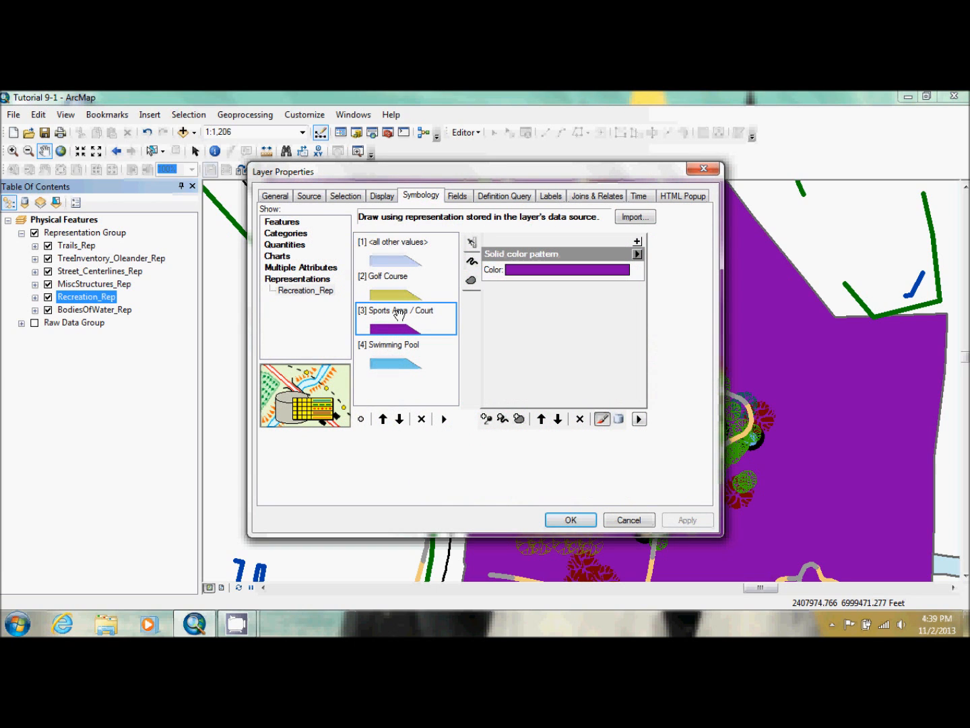
{"action": "left_click", "coordinate": [410, 310]}
{"action": "type", "text": "Park"}
{"action": "key", "text": "Return"}
{"action": "left_click", "coordinate": [536, 272]}
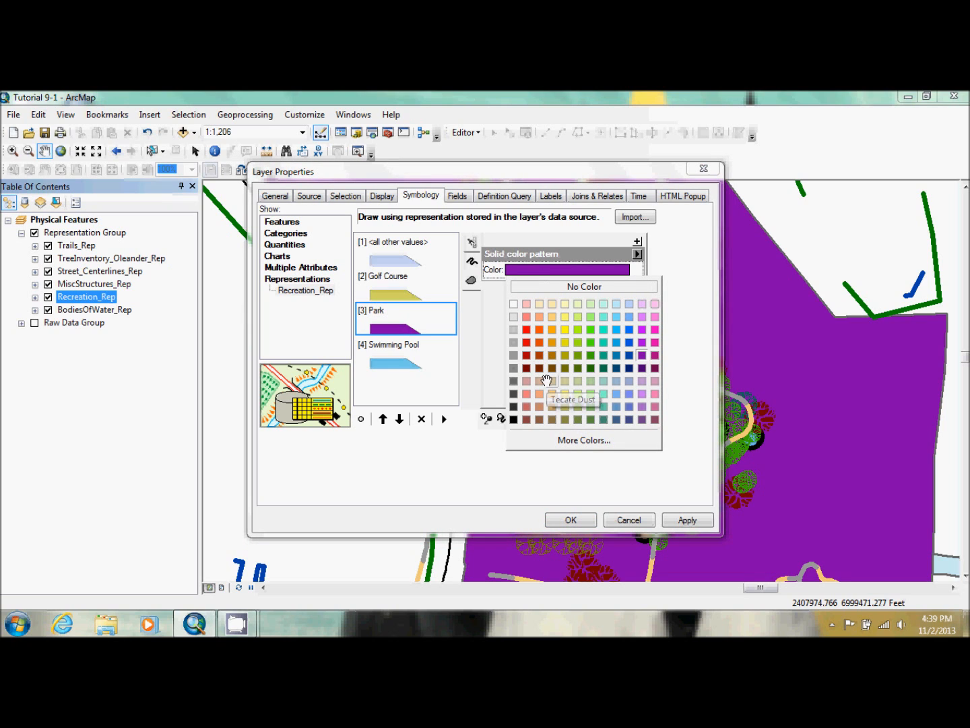
{"action": "left_click", "coordinate": [591, 304]}
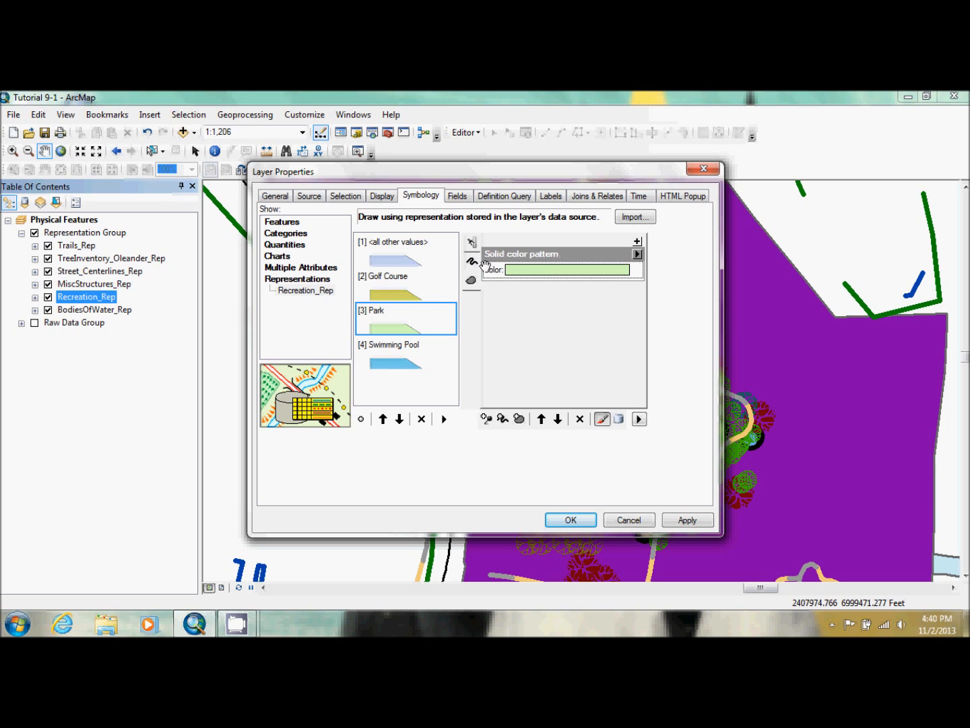
Add a marker layer to the Park rule and open its marker in the Marker Editor
{"action": "left_click", "coordinate": [472, 260]}
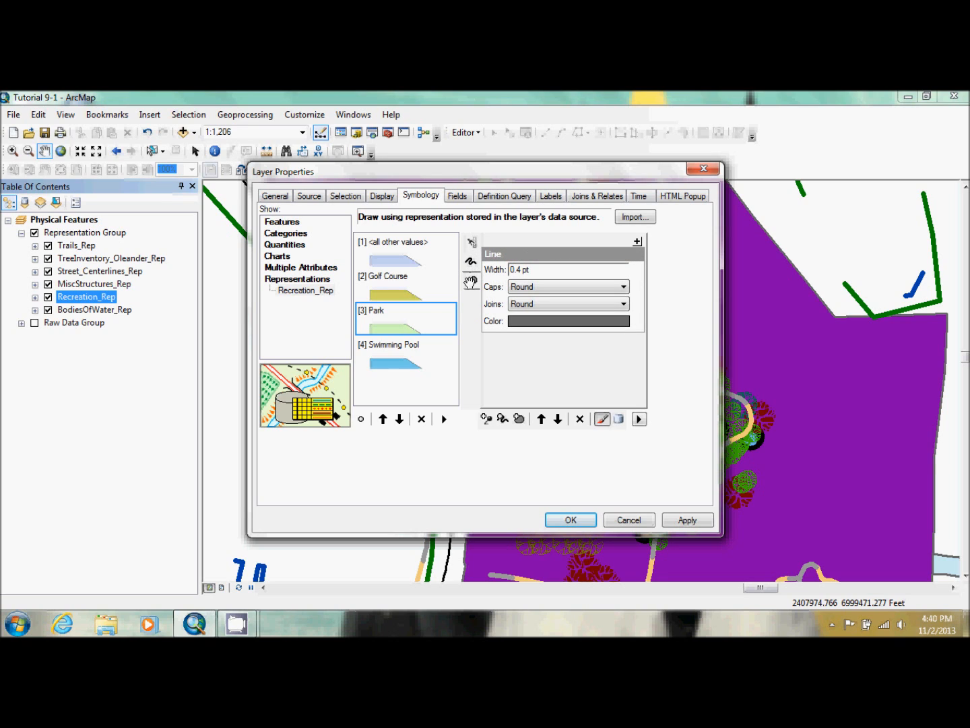
{"action": "left_click", "coordinate": [470, 282]}
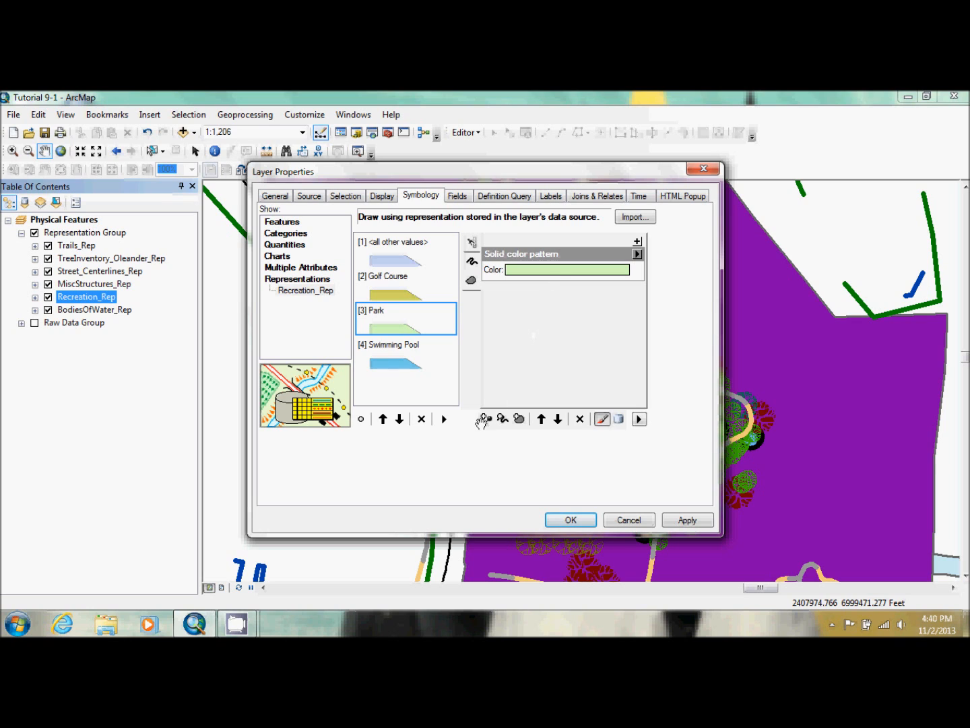
{"action": "left_click", "coordinate": [486, 419]}
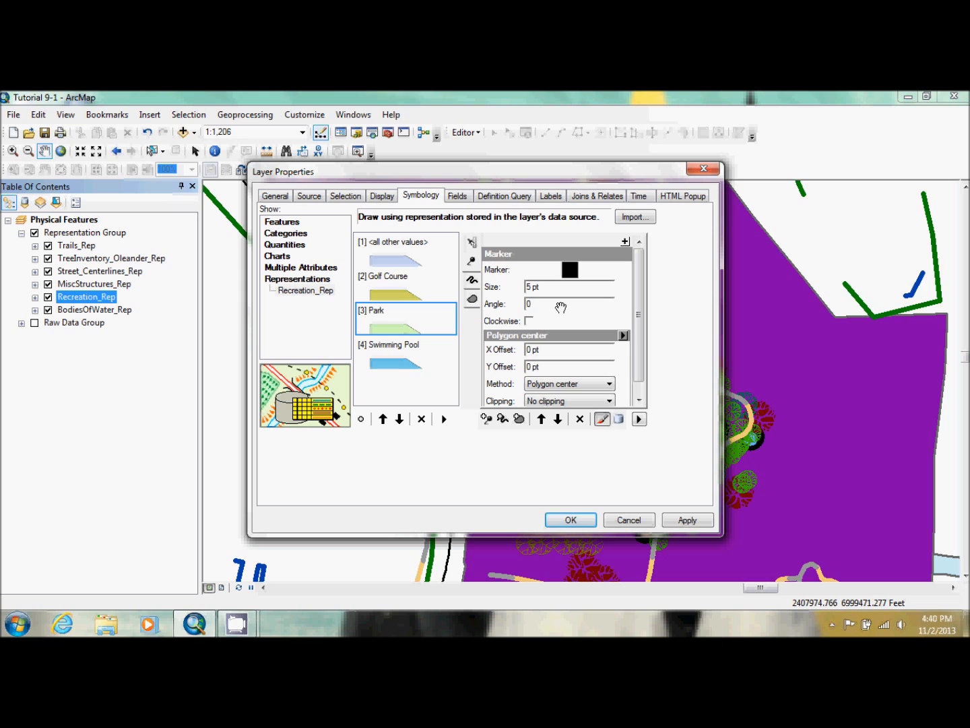
{"action": "left_click", "coordinate": [569, 268]}
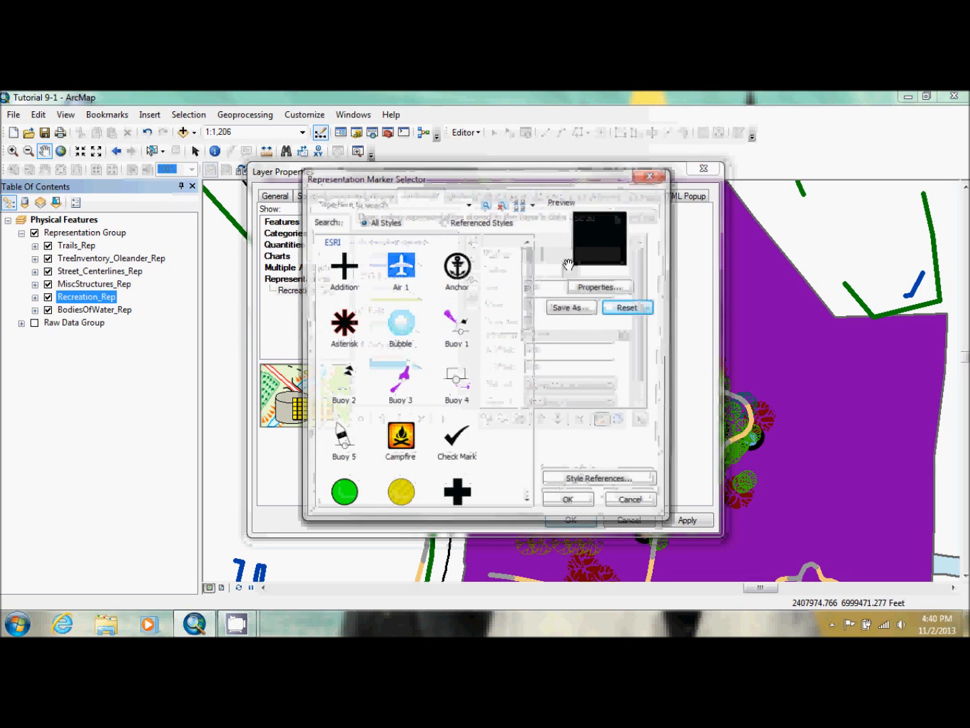
{"action": "left_click", "coordinate": [587, 253]}
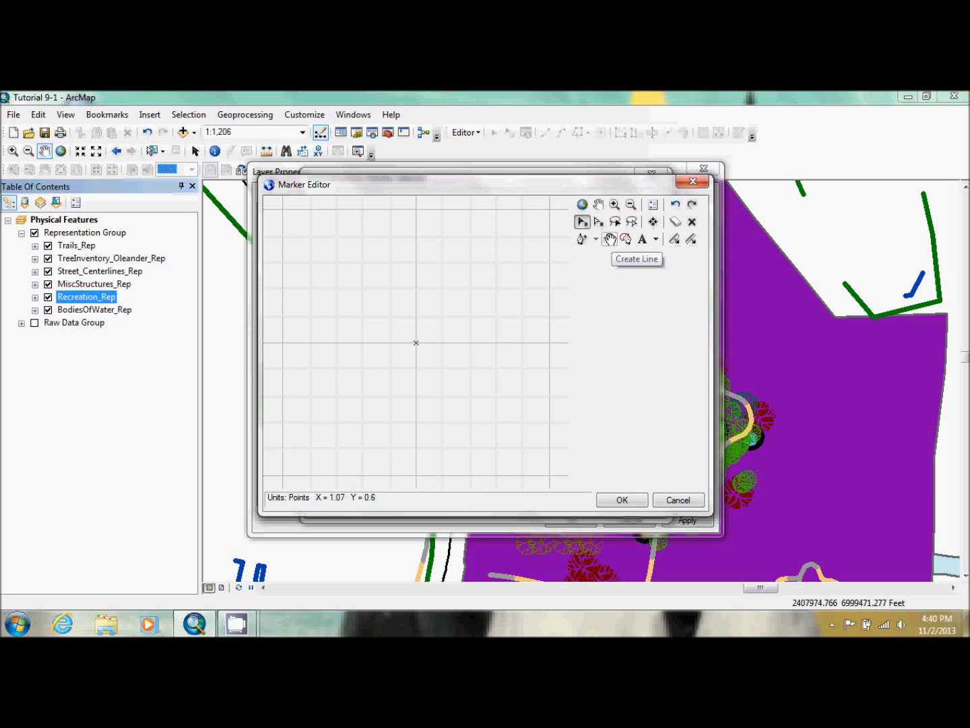
Draw a vertical grass blade line about four grid cells long upward from the marker's origin and color it pale yellow-green
{"action": "left_click", "coordinate": [610, 239]}
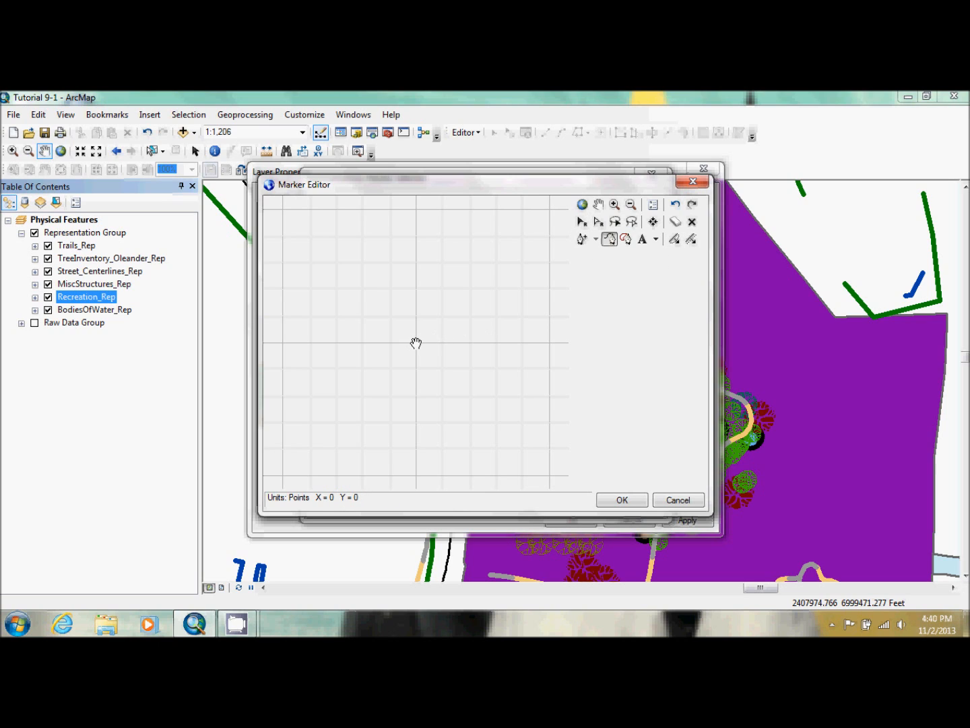
{"action": "left_click", "coordinate": [416, 343]}
{"action": "double_click", "coordinate": [416, 237]}
{"action": "left_click", "coordinate": [639, 339]}
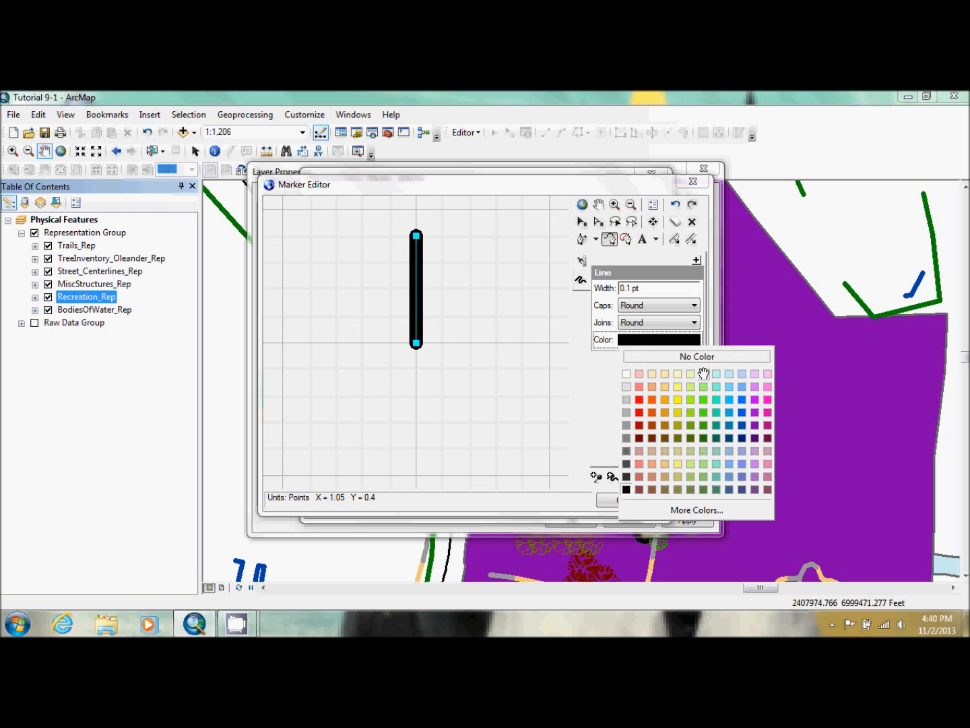
{"action": "left_click", "coordinate": [693, 374]}
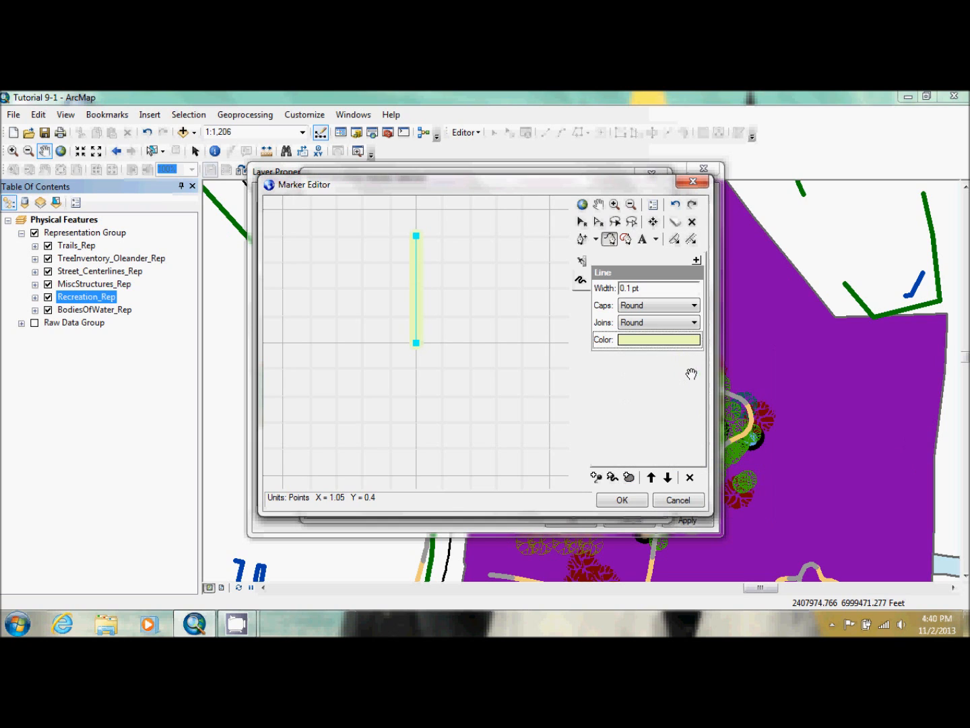
Draw a bent two-segment blade from the origin toward the upper right, ending about X 0.6, Y 0.8, and color it light green
{"action": "left_click", "coordinate": [415, 344]}
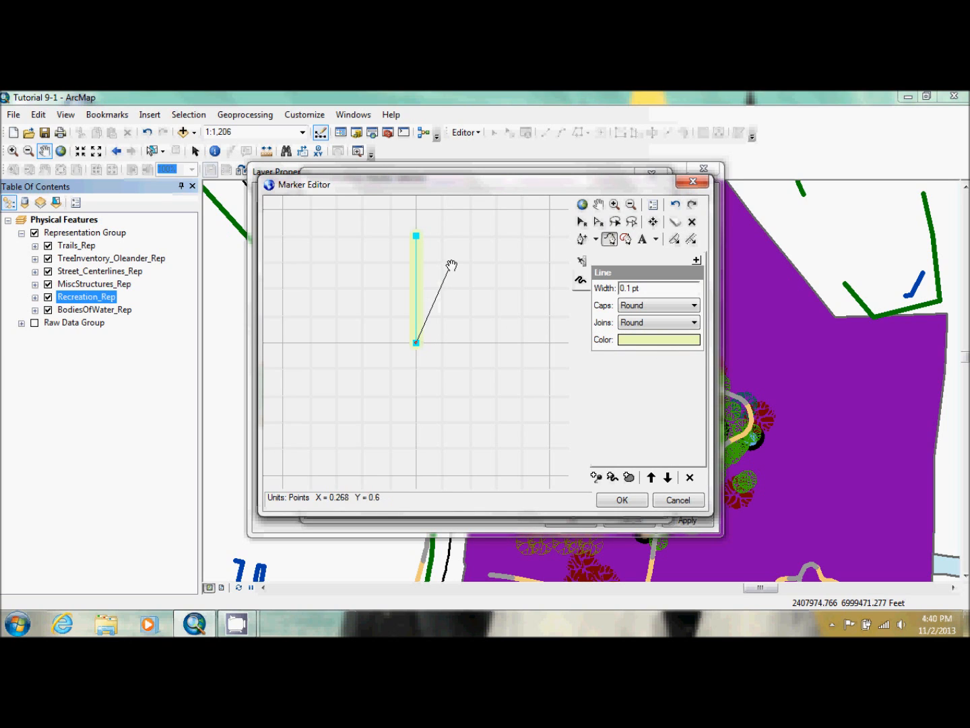
{"action": "left_click", "coordinate": [447, 262]}
{"action": "double_click", "coordinate": [496, 236]}
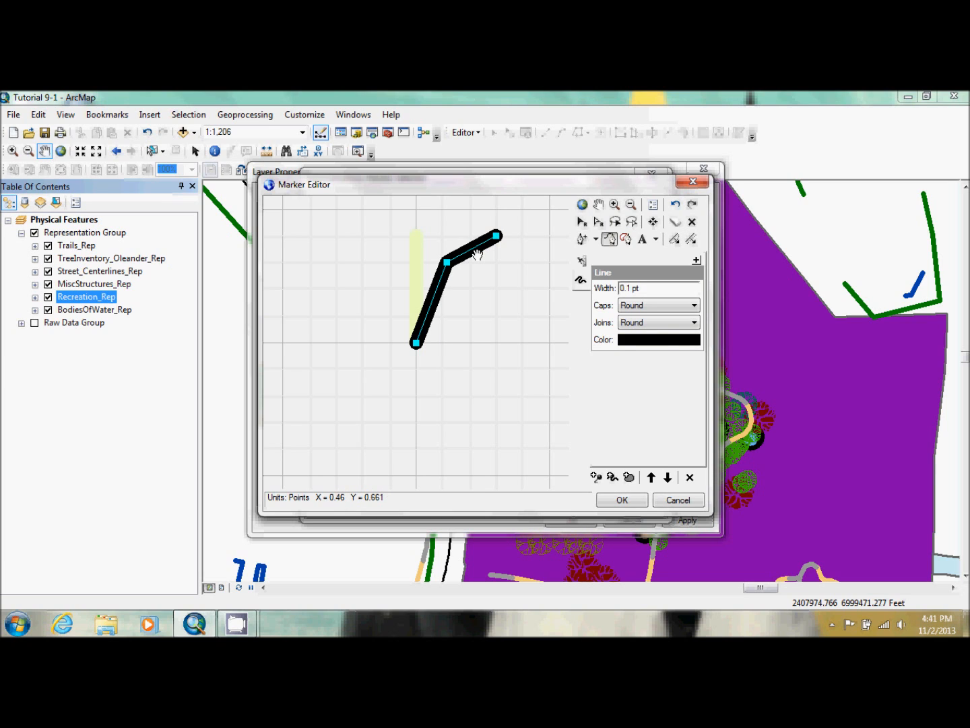
{"action": "left_click", "coordinate": [671, 339]}
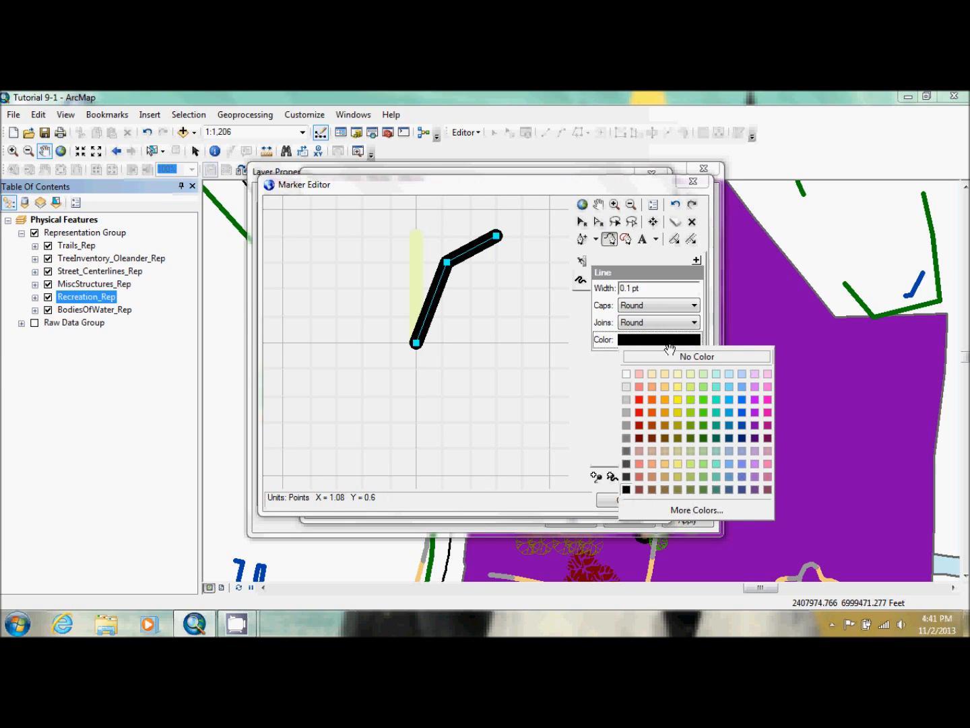
{"action": "left_click", "coordinate": [702, 387]}
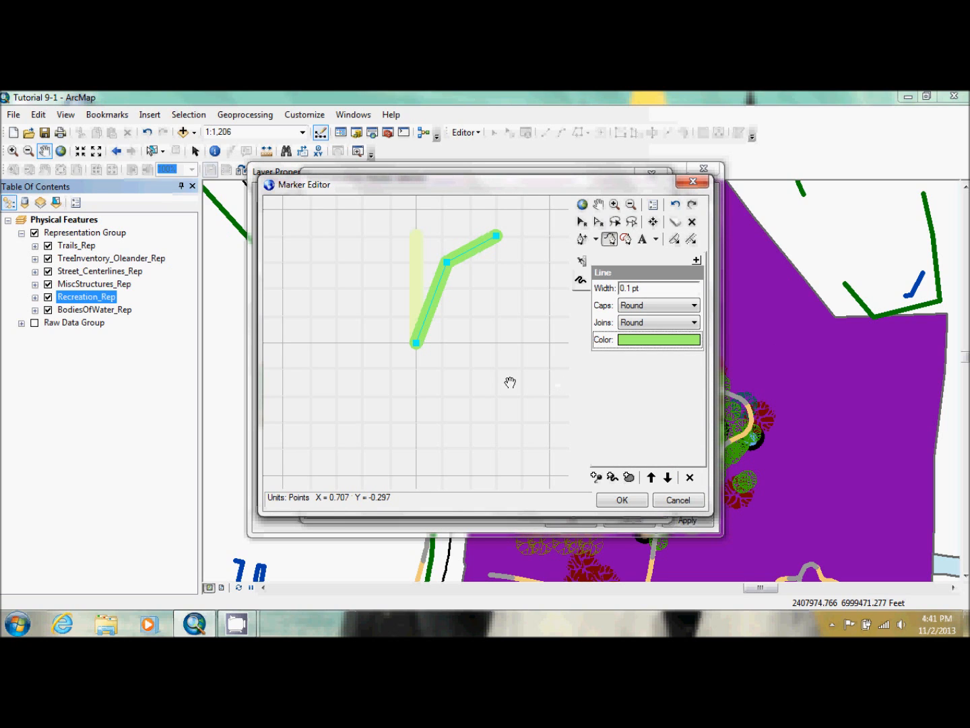
Draw a straight blade from the origin to the upper left, about two grid cells across, and color it Macaw Green
{"action": "left_click", "coordinate": [415, 343]}
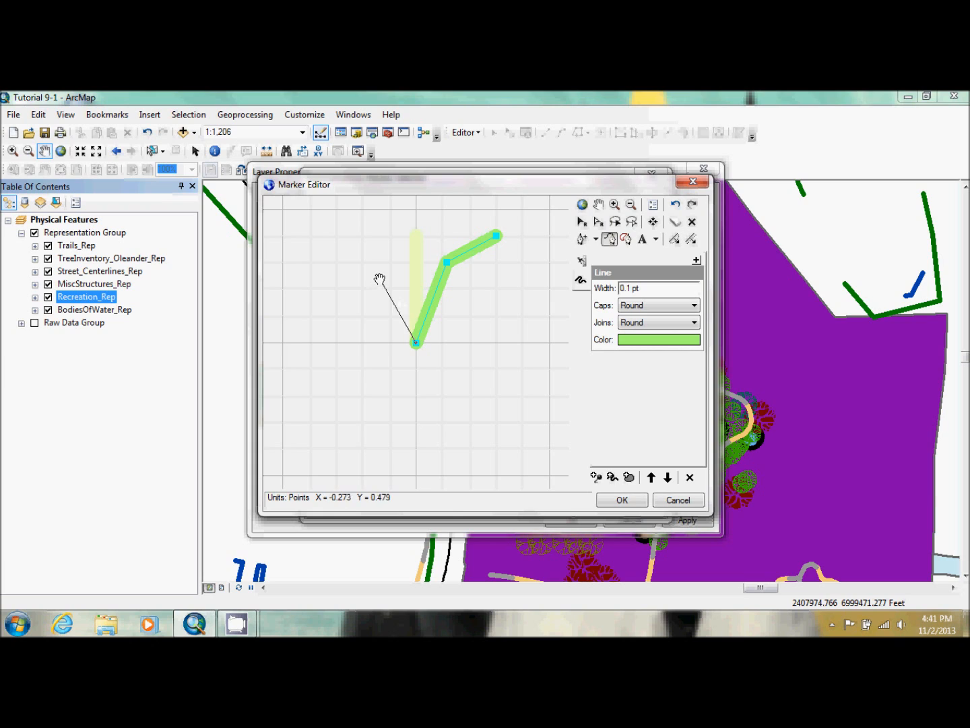
{"action": "double_click", "coordinate": [363, 272]}
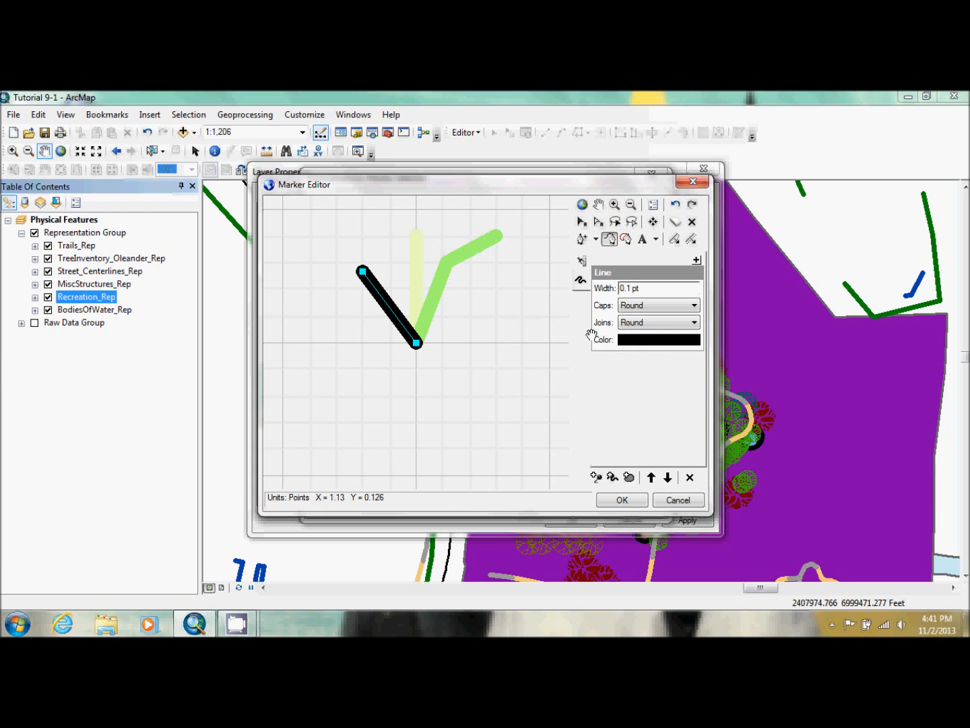
{"action": "left_click", "coordinate": [670, 338]}
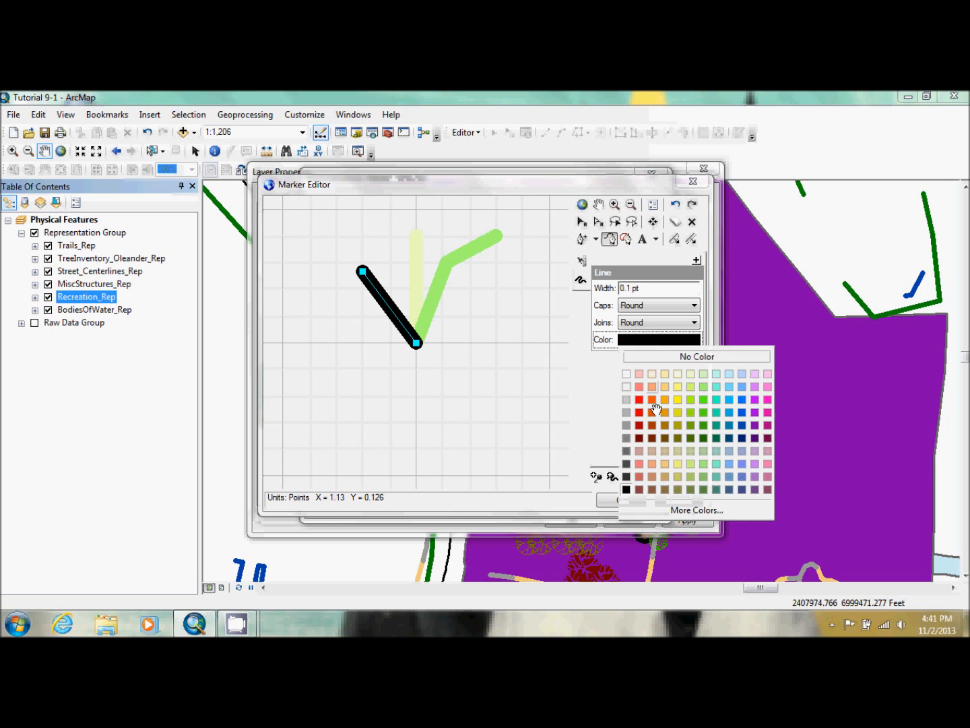
{"action": "left_click", "coordinate": [690, 413]}
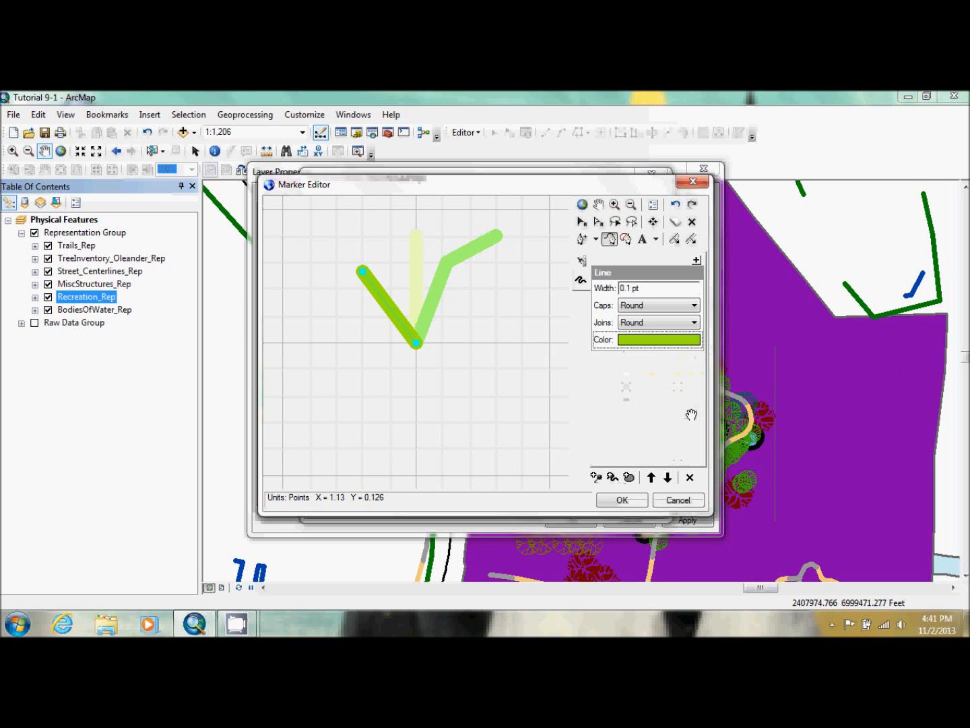
Draw a dark green blade from the origin to X 0.6, Y 0.4 and accept the grass design as the Park marker
{"action": "left_click", "coordinate": [416, 343]}
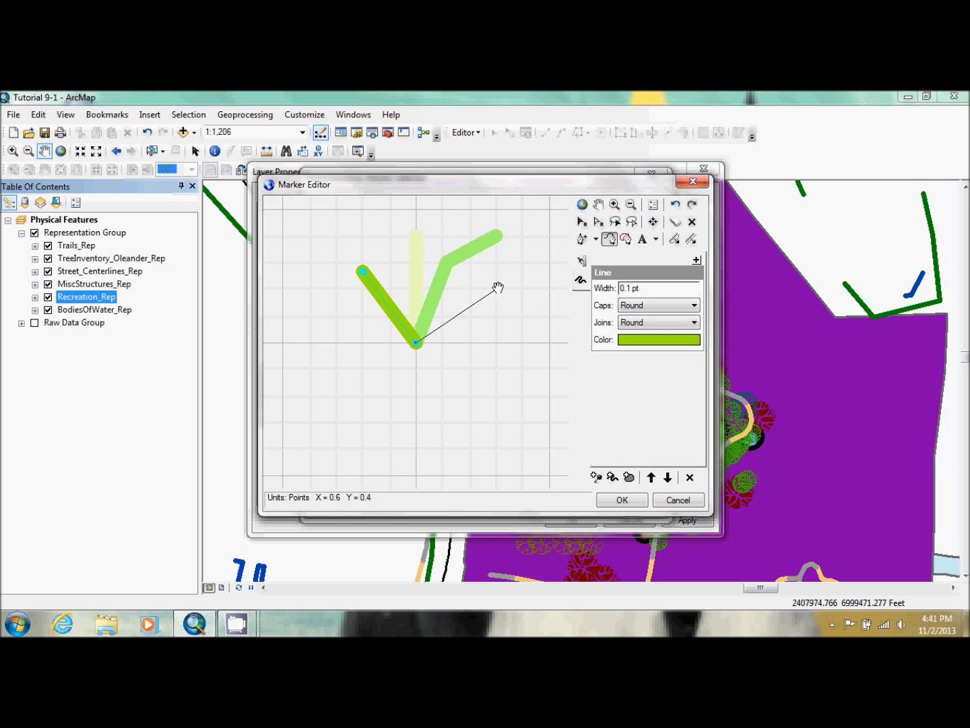
{"action": "double_click", "coordinate": [496, 290]}
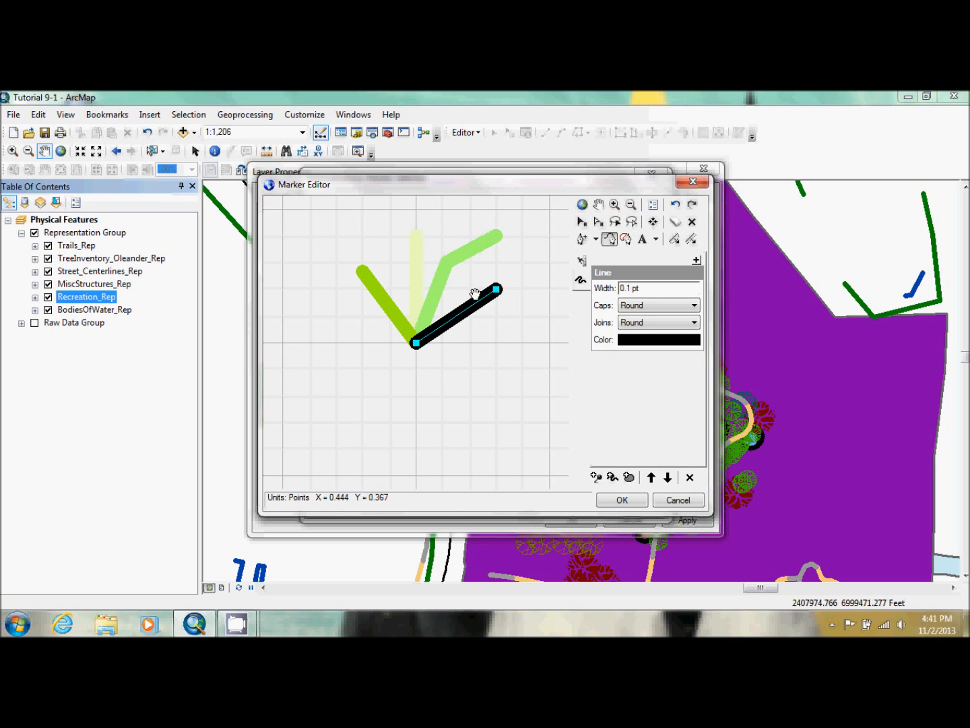
{"action": "left_click", "coordinate": [657, 341]}
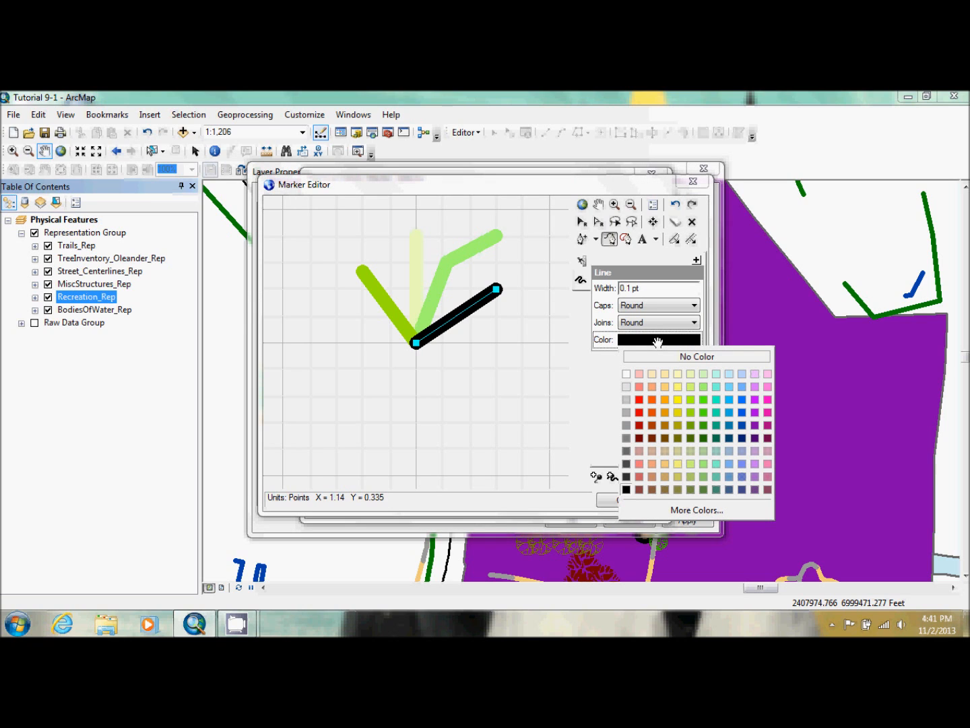
{"action": "left_click", "coordinate": [702, 426]}
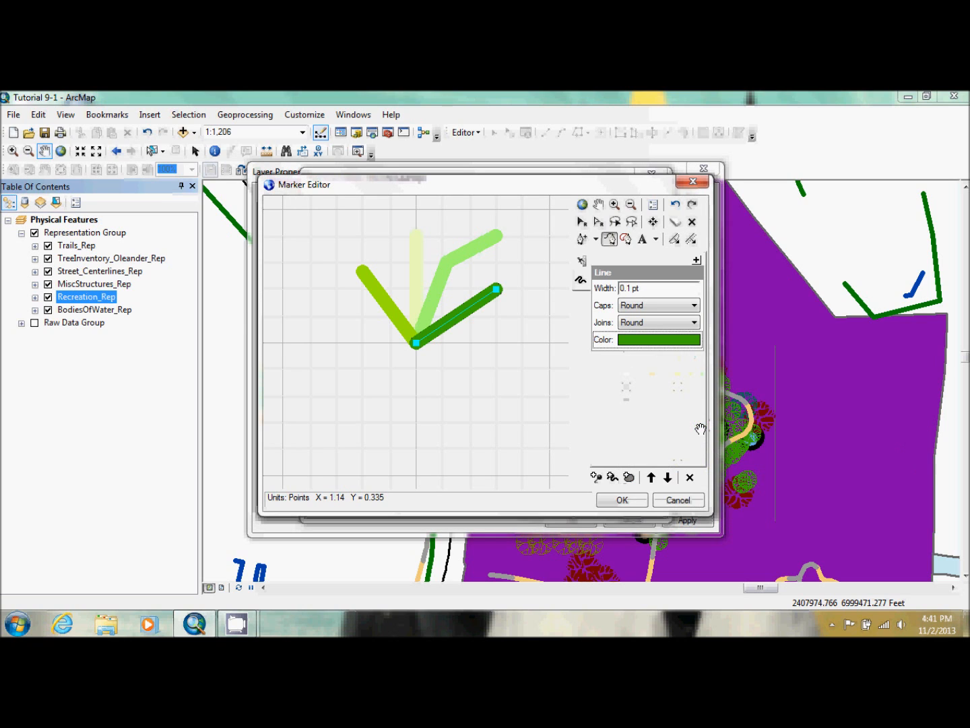
{"action": "left_click", "coordinate": [622, 498]}
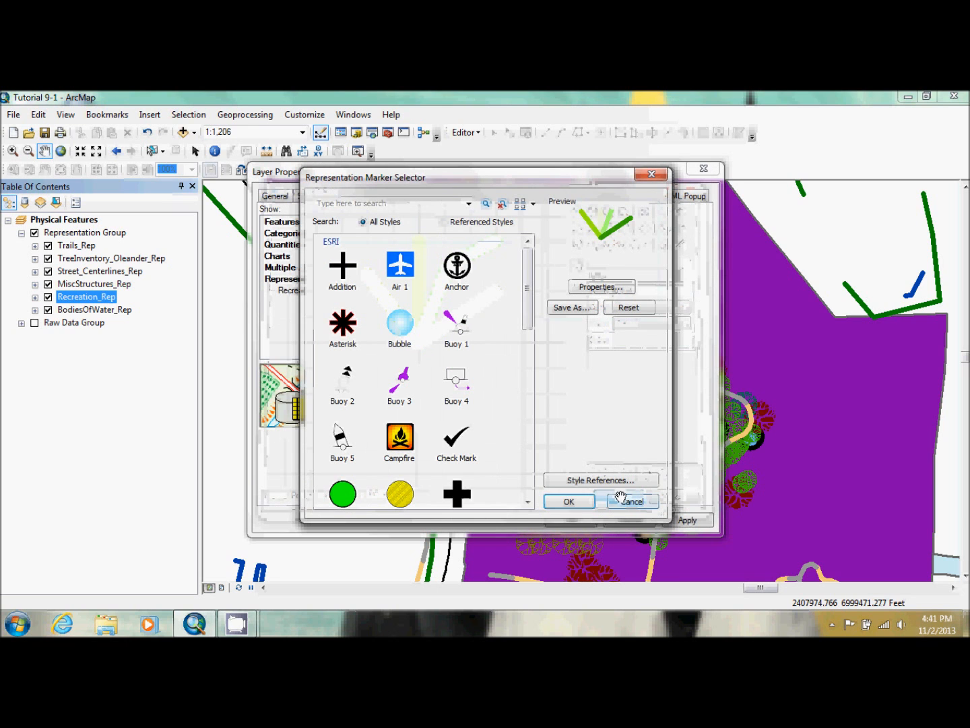
{"action": "left_click", "coordinate": [568, 499]}
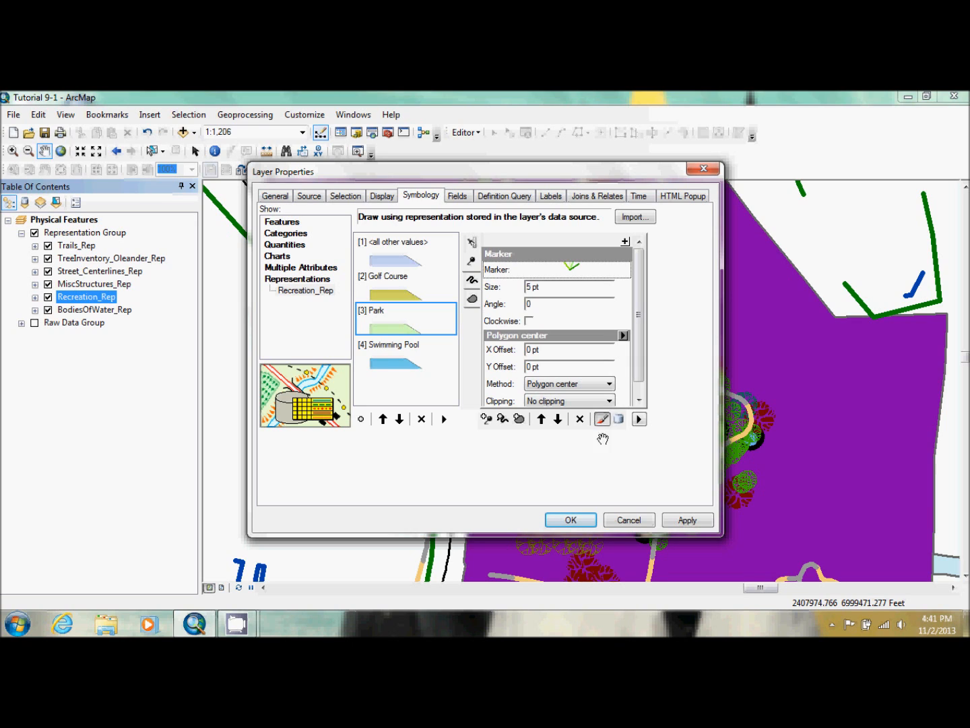
Set the Park rule's grass marker size to 1 pt
{"action": "left_click", "coordinate": [529, 288]}
{"action": "left_click", "coordinate": [526, 289]}
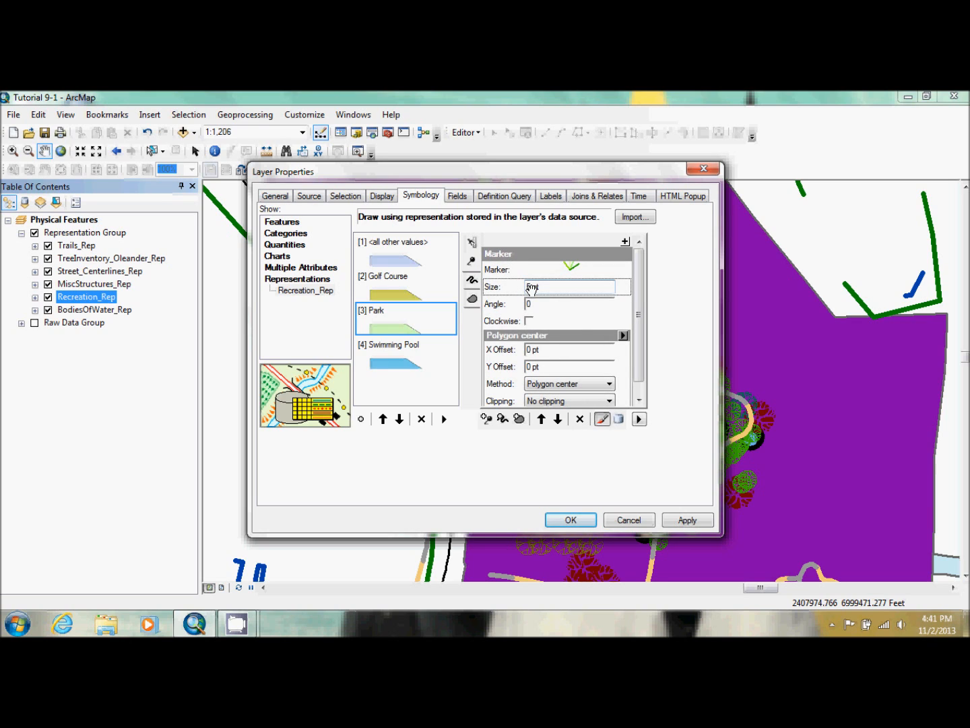
{"action": "key", "text": "Delete"}
{"action": "key", "text": "Delete"}
{"action": "key", "text": "Delete"}
{"action": "key", "text": "Delete"}
{"action": "type", "text": "3 pt"}
Change the grass marker's placement to Randomly inside polygon
{"action": "left_click", "coordinate": [624, 335]}
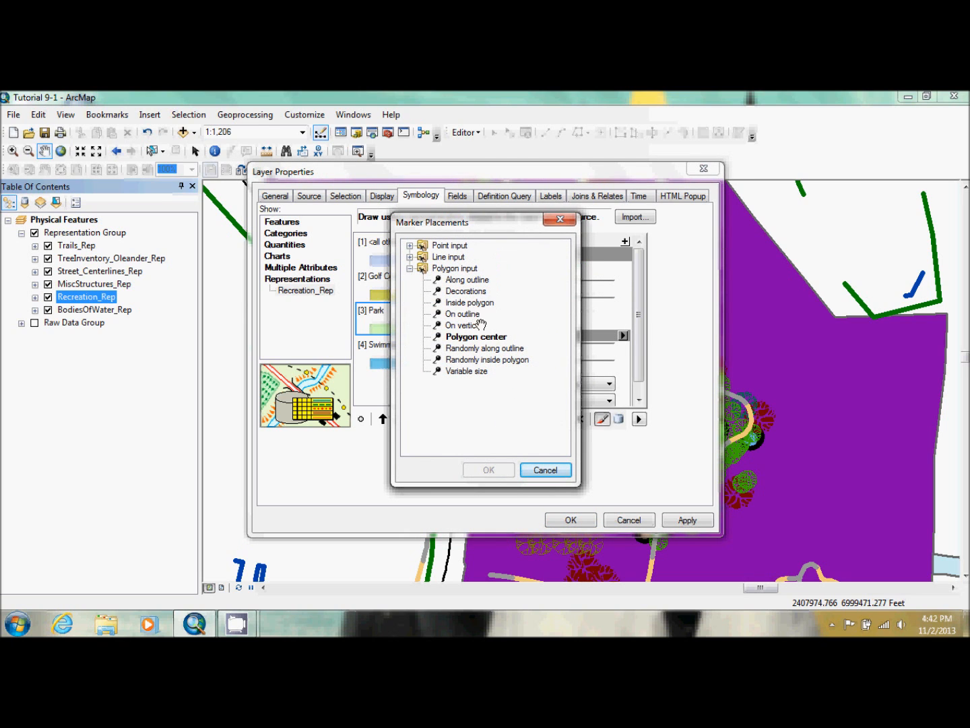
{"action": "left_click", "coordinate": [482, 361]}
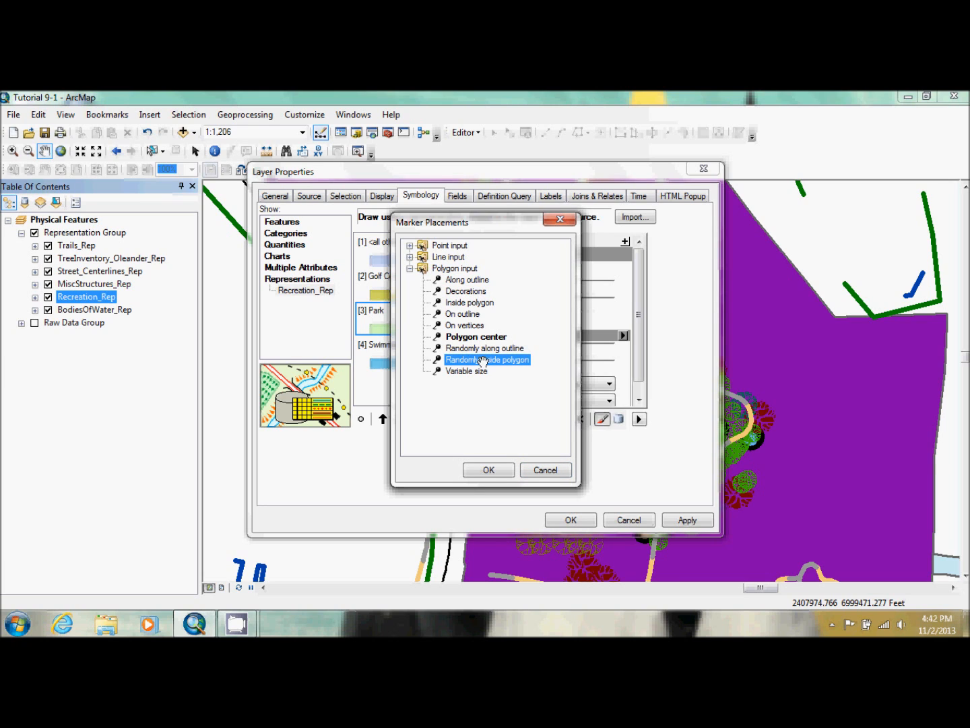
{"action": "left_click", "coordinate": [490, 469]}
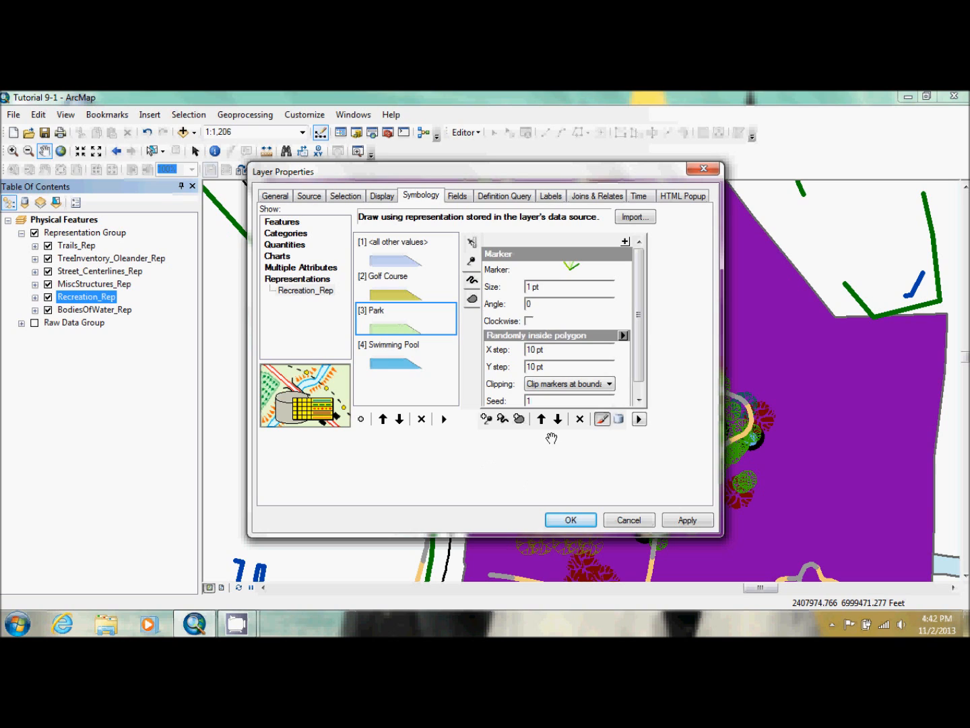
Set the grass marker's X step and Y step to 6 pt and accept the Recreation layer's symbology
{"action": "left_click", "coordinate": [534, 350]}
{"action": "left_click", "coordinate": [534, 349]}
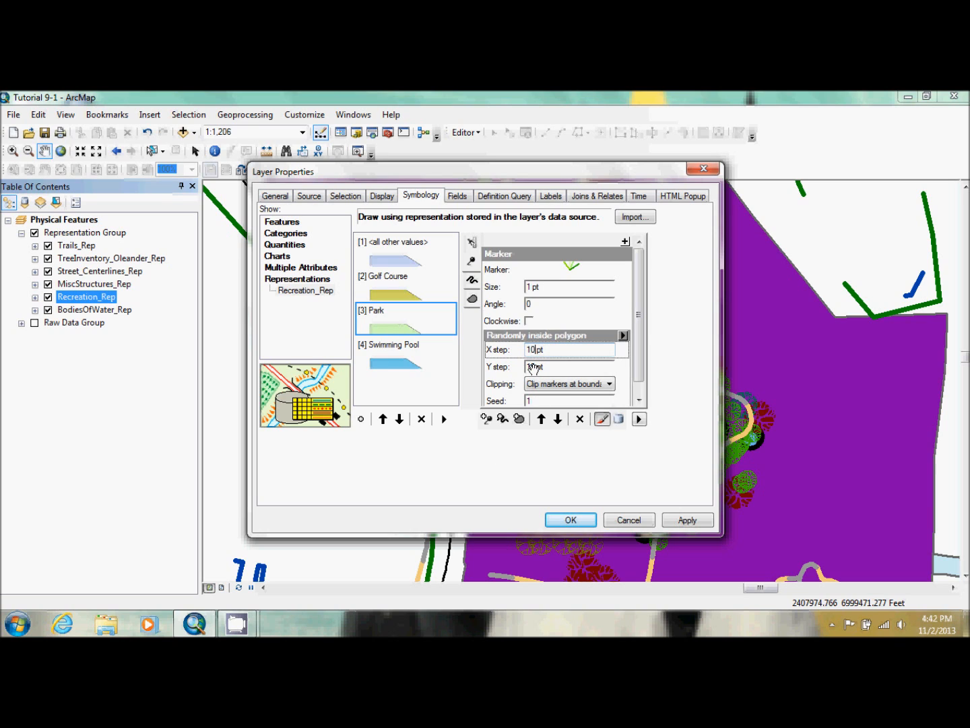
{"action": "key", "text": "BackSpace"}
{"action": "key", "text": "BackSpace"}
{"action": "type", "text": "6"}
{"action": "left_click", "coordinate": [534, 367]}
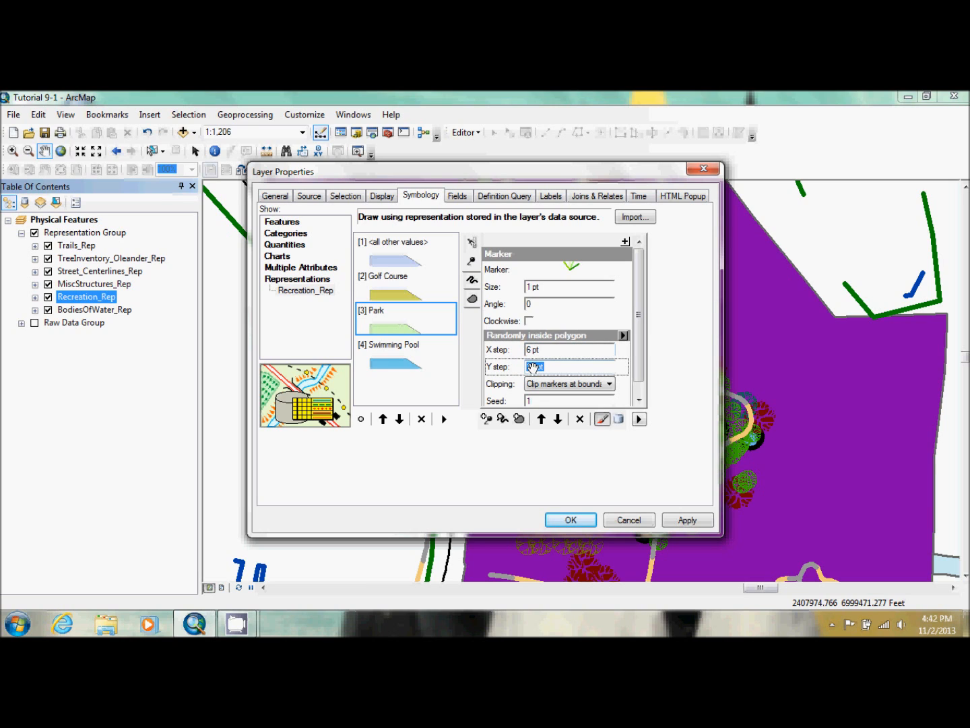
{"action": "key", "text": "BackSpace"}
{"action": "key", "text": "BackSpace"}
{"action": "type", "text": "6"}
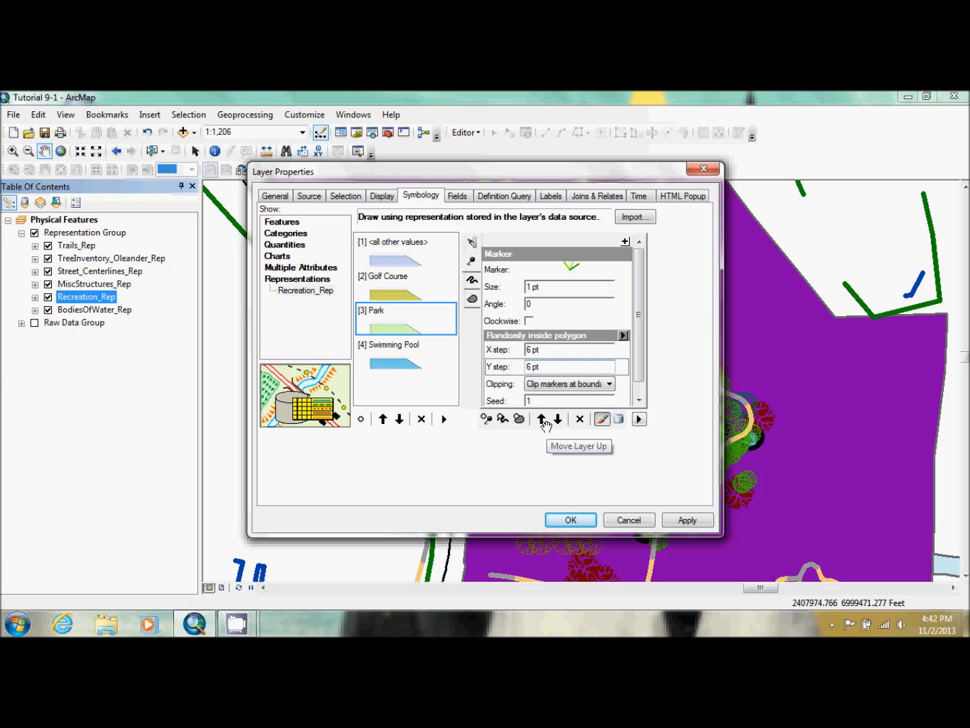
{"action": "left_click", "coordinate": [571, 519]}
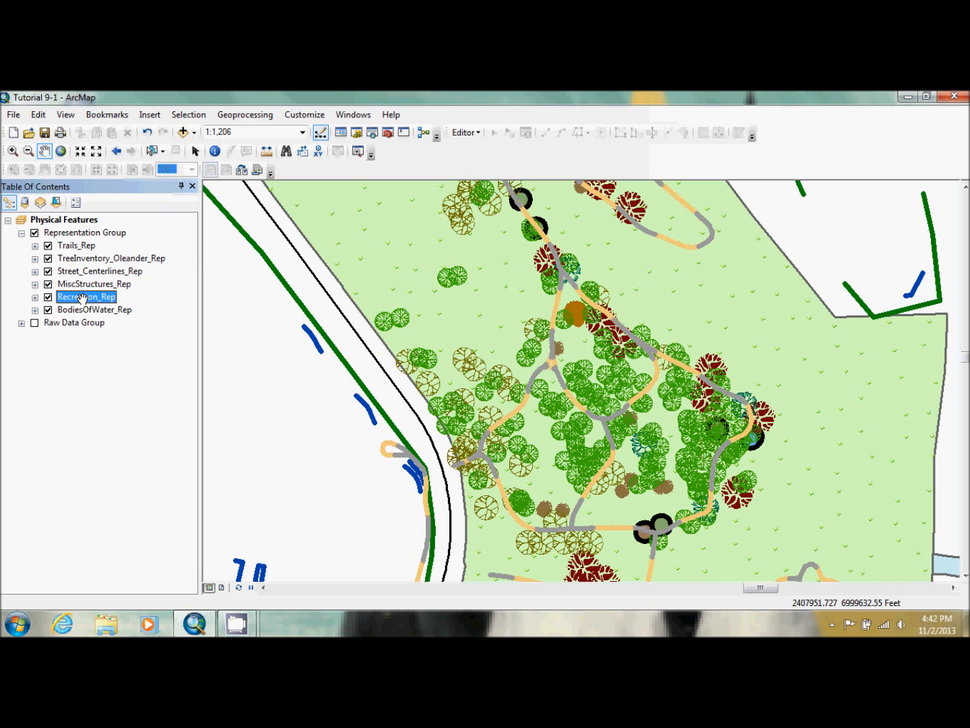
Move the Recreation_Rep layer beneath BodiesOfWater_Rep, and try it directly beneath Trails_Rep
{"action": "left_click_drag", "start_coordinate": [81, 297], "coordinate": [84, 312]}
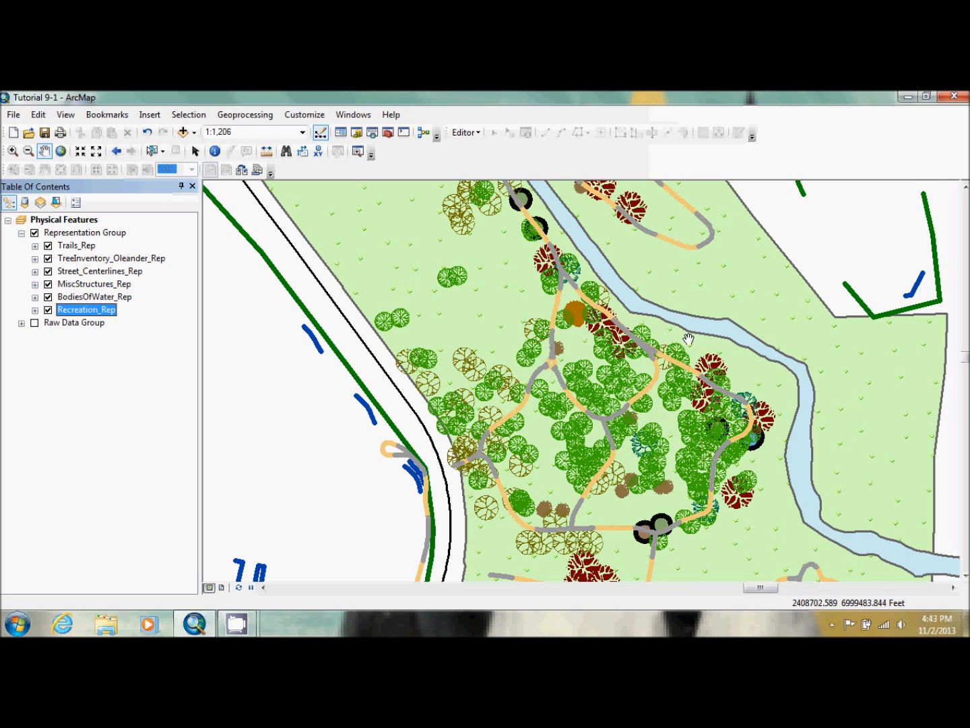
{"action": "left_click_drag", "start_coordinate": [81, 310], "coordinate": [82, 254]}
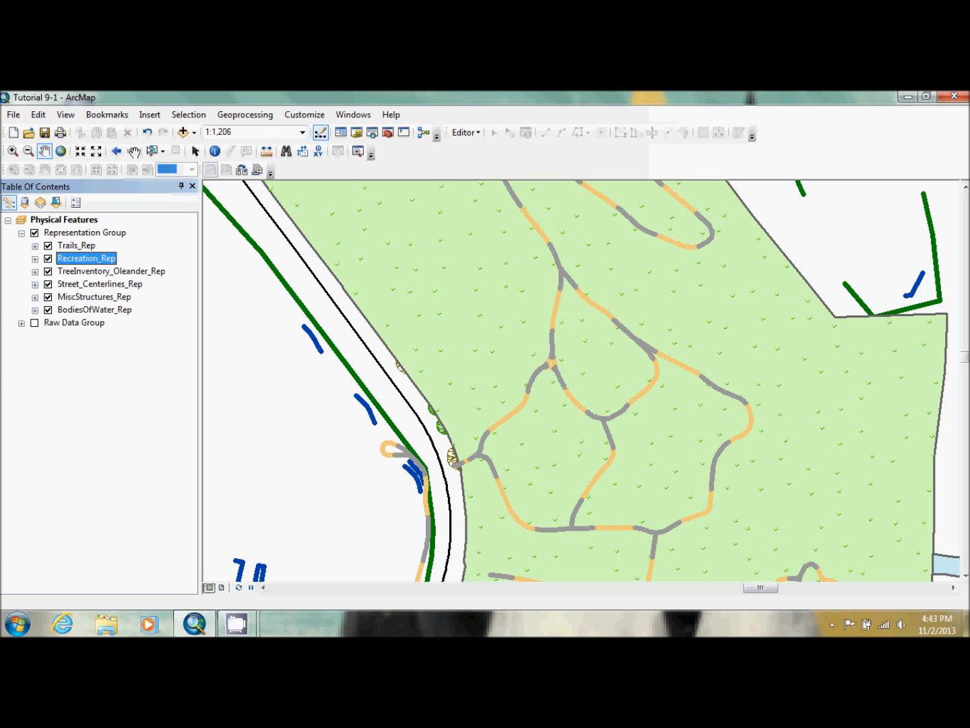
Load the Dog Park bookmark file, zoom the map to that bookmark and close the bookmarks manager
{"action": "left_click", "coordinate": [107, 116]}
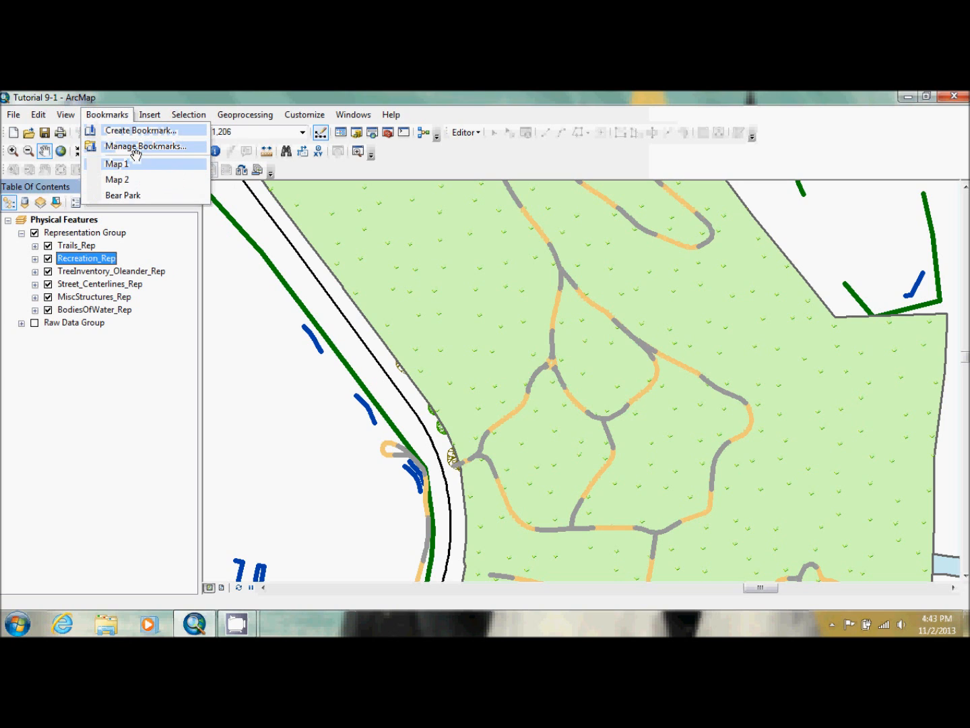
{"action": "left_click", "coordinate": [132, 145]}
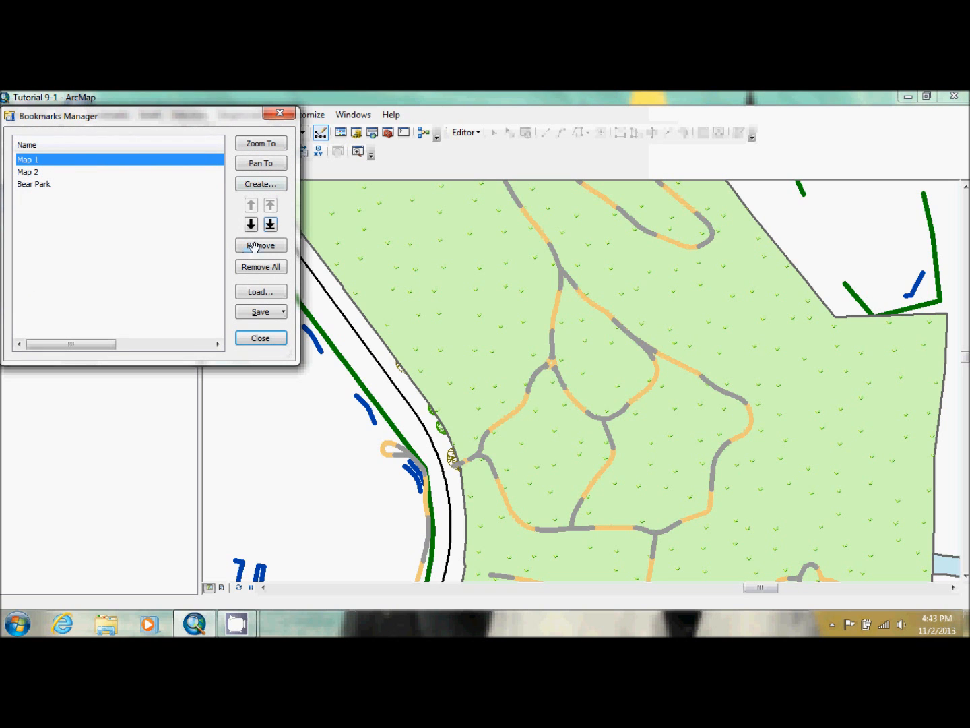
{"action": "left_click", "coordinate": [257, 290]}
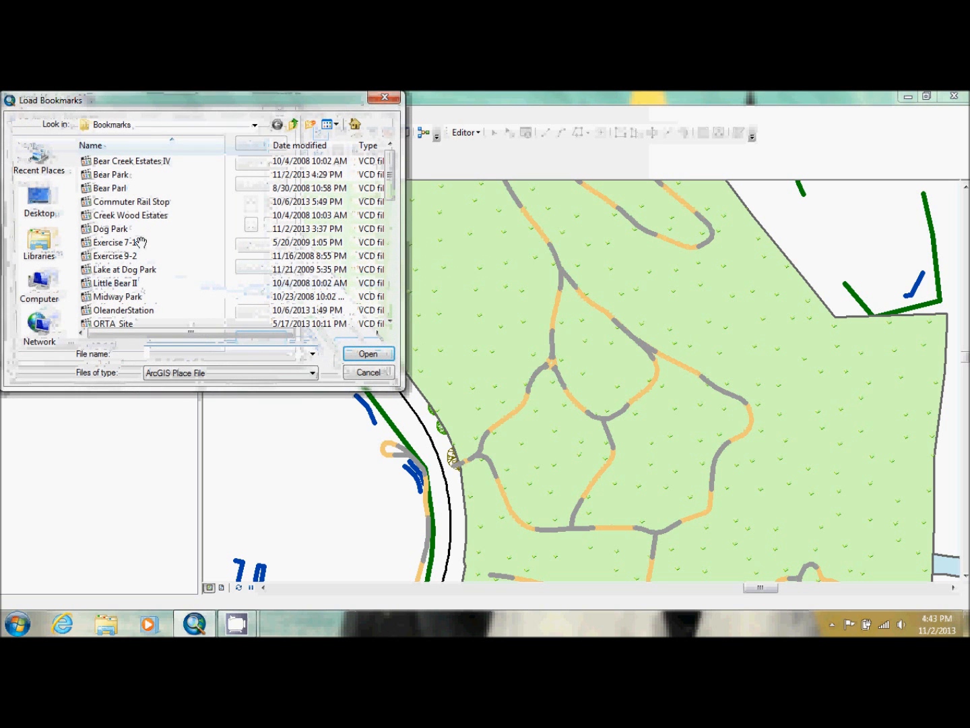
{"action": "left_click", "coordinate": [139, 228]}
{"action": "double_click", "coordinate": [140, 224]}
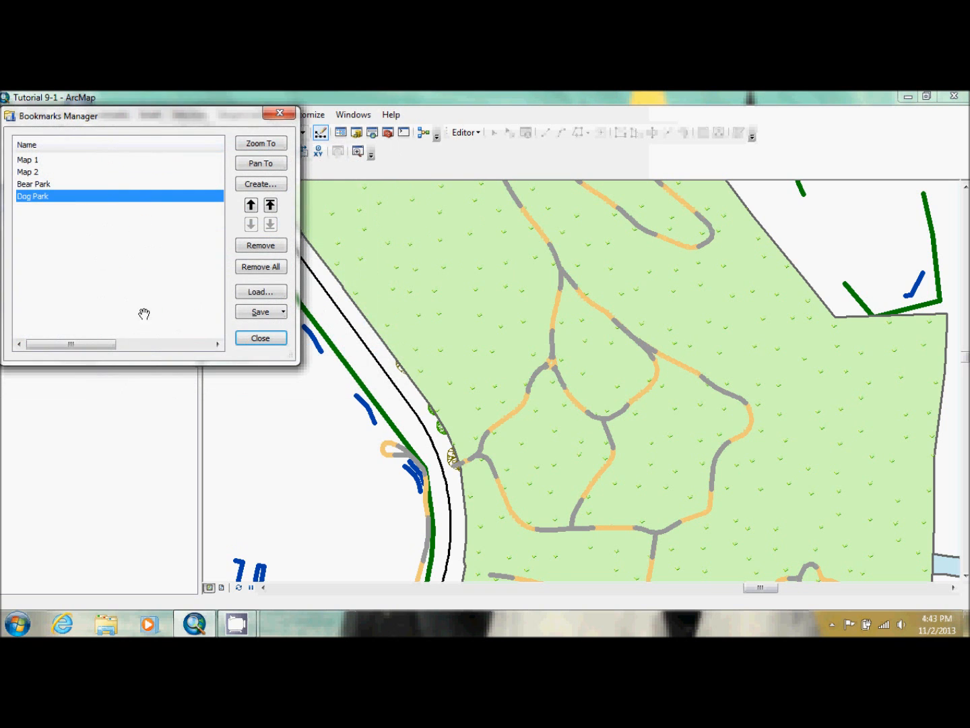
{"action": "left_click", "coordinate": [269, 143]}
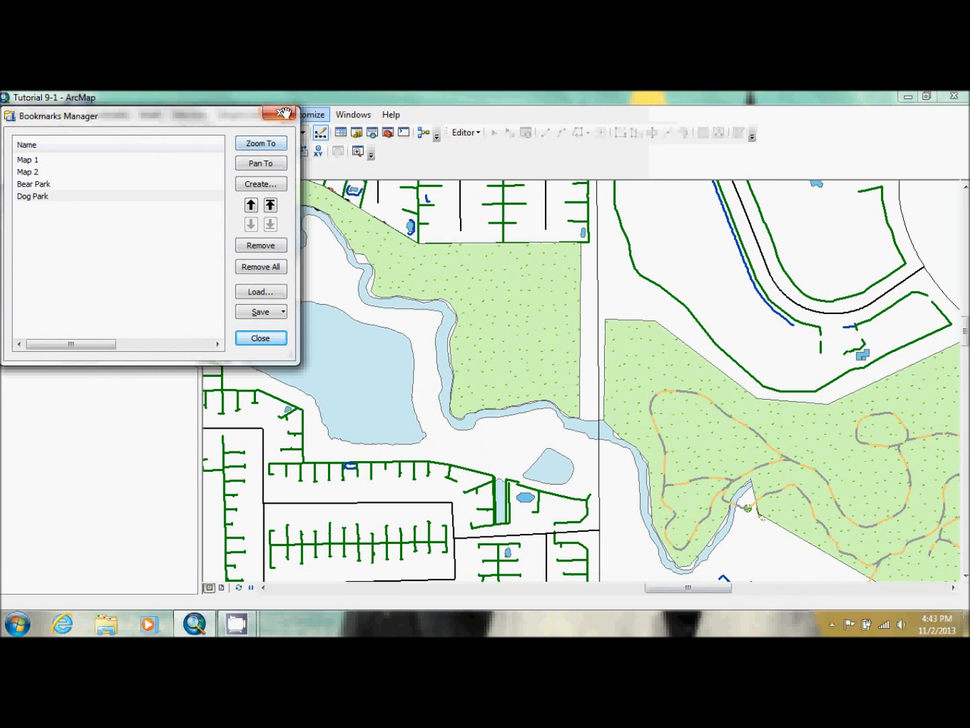
{"action": "left_click", "coordinate": [283, 111]}
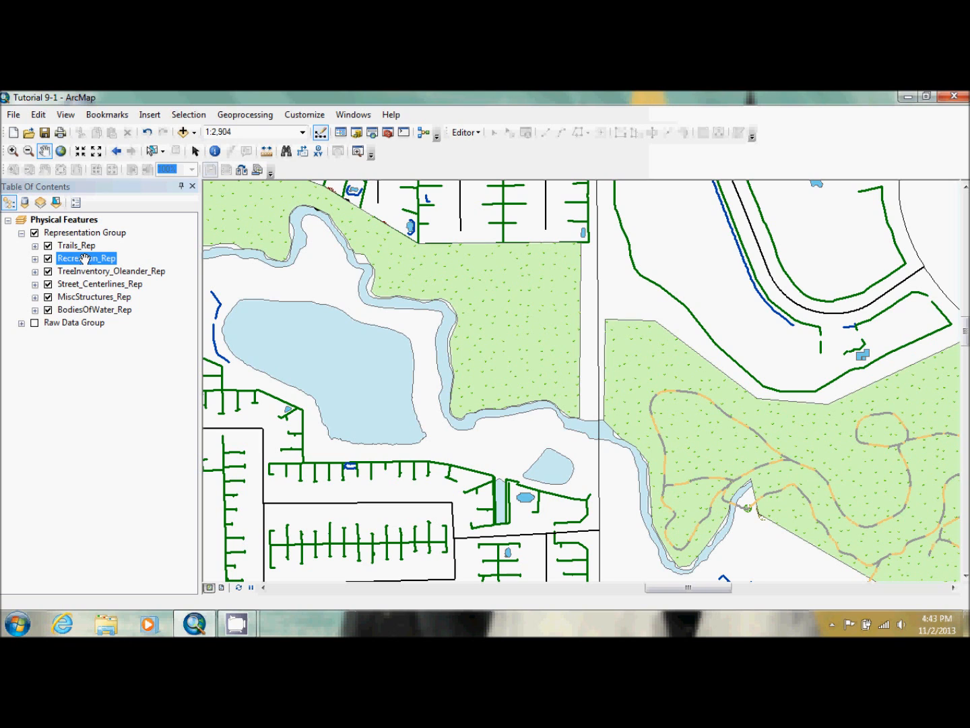
Reorder the Representation Group so BodiesOfWater_Rep sits directly beneath Trails_Rep and Recreation_Rep is the lowest layer
{"action": "mouse_move", "coordinate": [84, 260]}
{"action": "left_mouse_down"}
{"action": "mouse_move", "coordinate": [91, 311]}
{"action": "mouse_move", "coordinate": [93, 245]}
{"action": "left_mouse_up"}
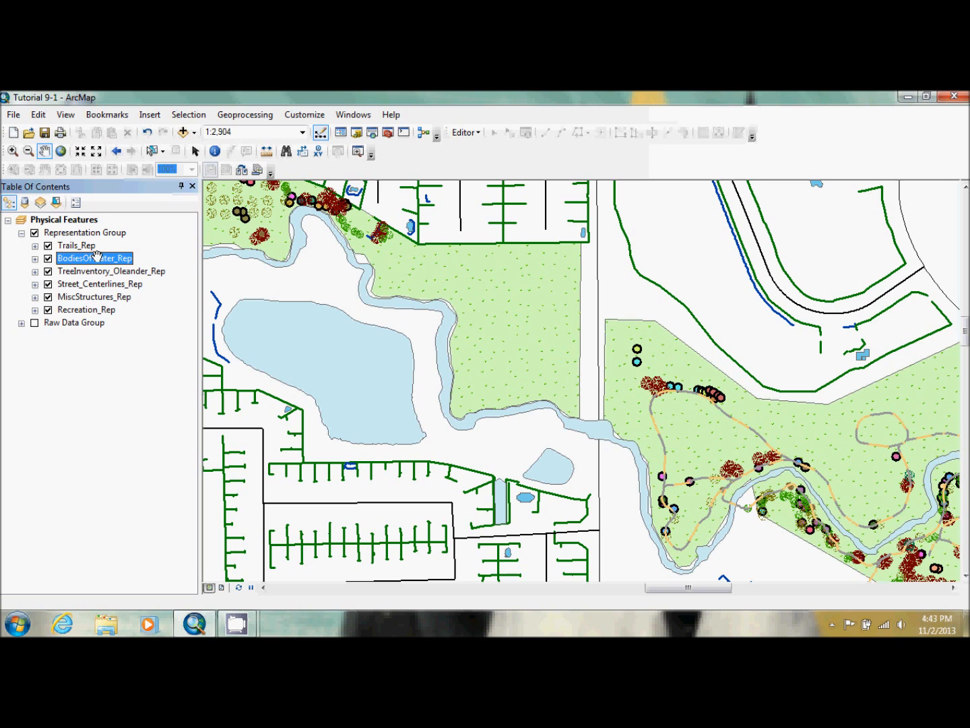
{"action": "left_click", "coordinate": [96, 256]}
{"action": "left_click", "coordinate": [92, 271]}
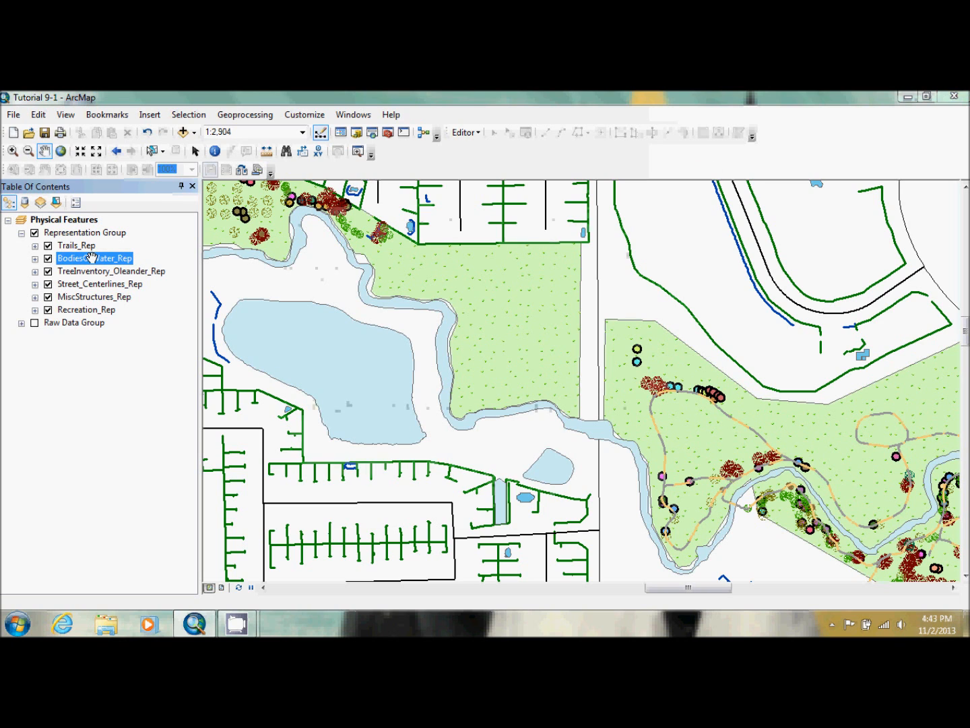
Change the BodiesOfWater_Rep layer's Rule_1 fill from a solid color to a Gradient pattern
{"action": "double_click", "coordinate": [92, 258]}
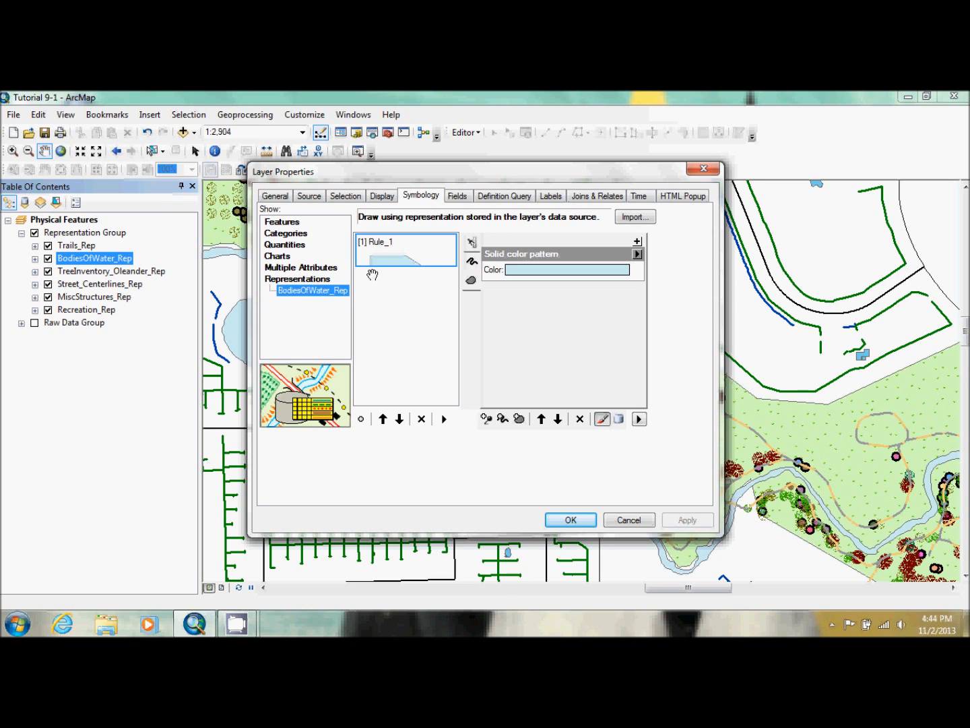
{"action": "left_click", "coordinate": [472, 261]}
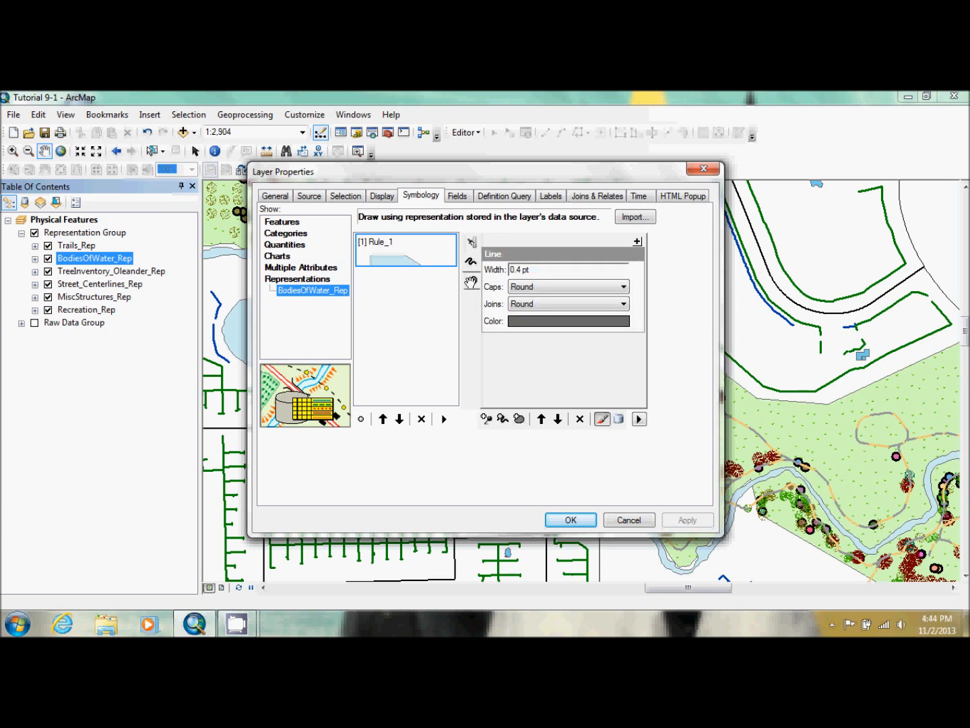
{"action": "left_click", "coordinate": [470, 281]}
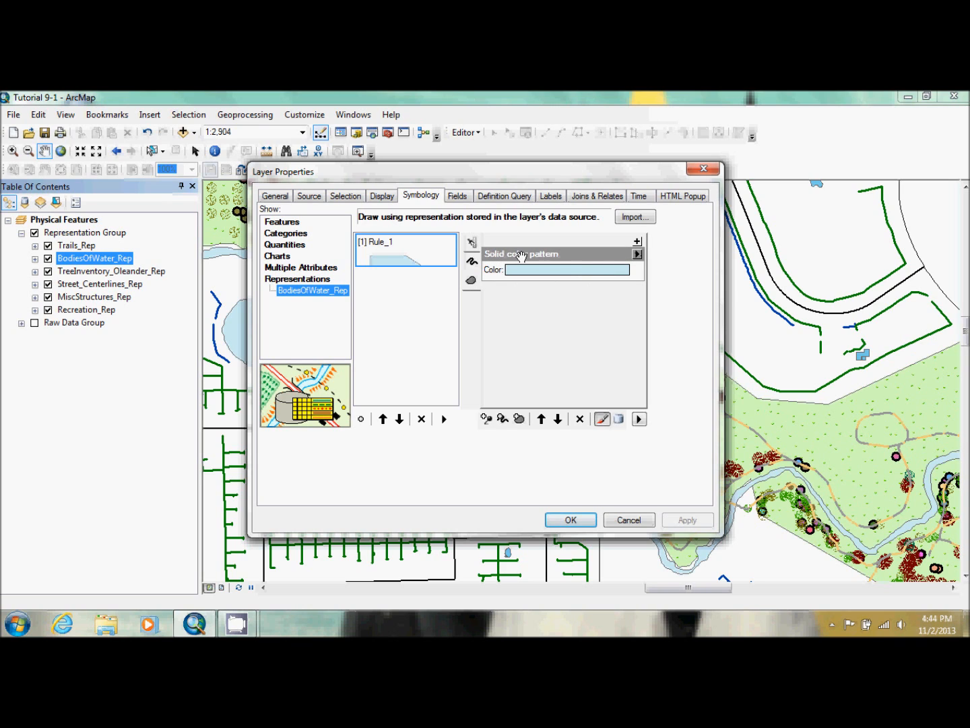
{"action": "left_click", "coordinate": [634, 254]}
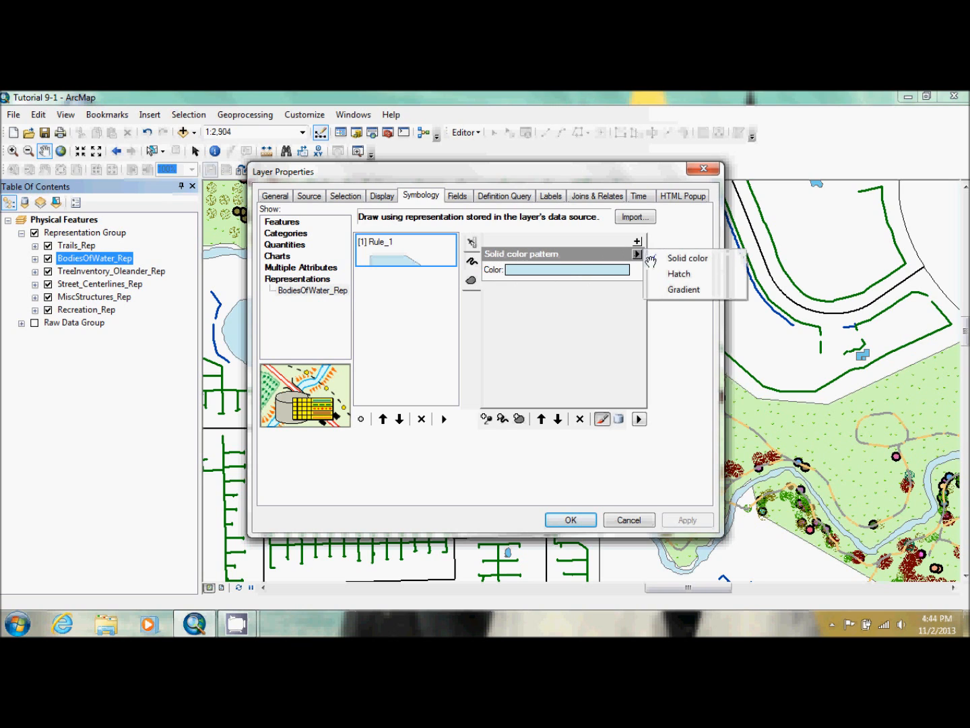
{"action": "left_click", "coordinate": [668, 287]}
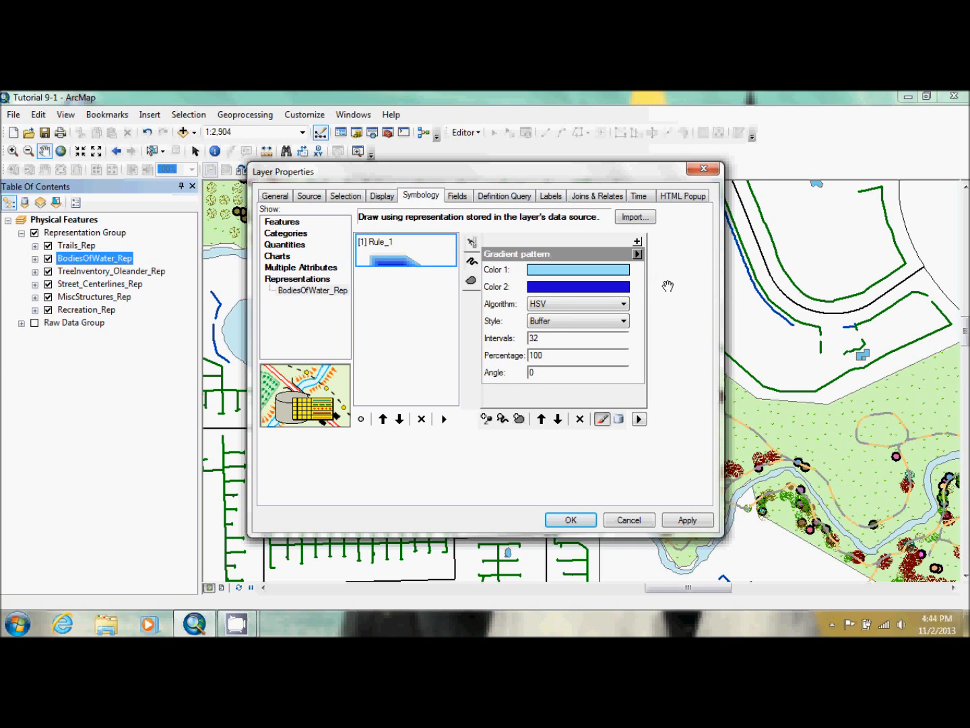
Set the water gradient's Color 1 to Sugilite Sky and Color 2 to Lapis Lazuli
{"action": "left_click", "coordinate": [589, 268]}
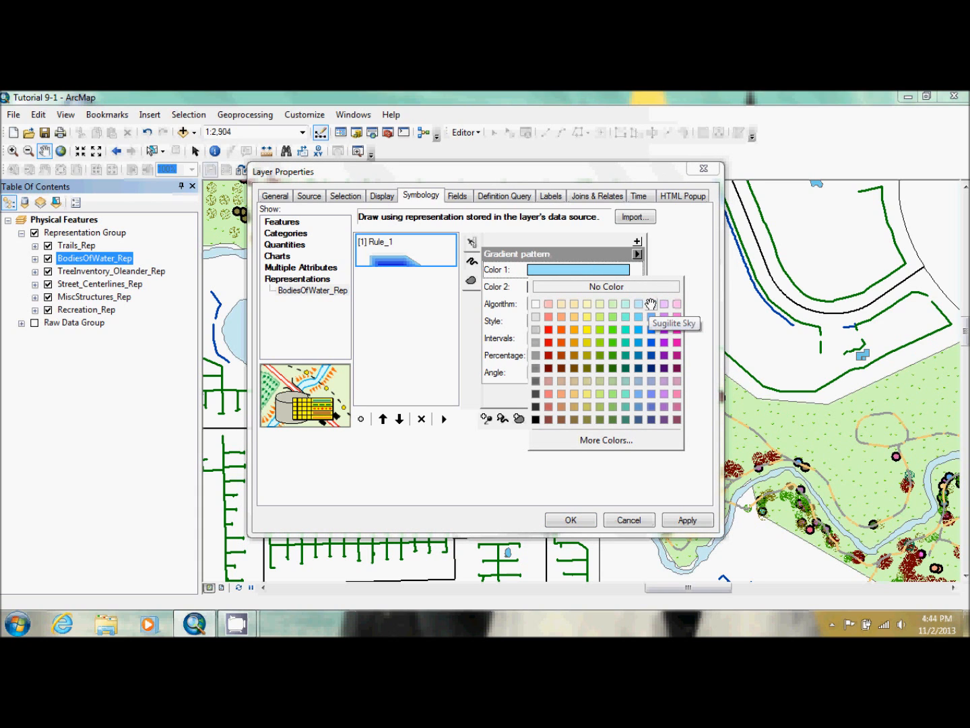
{"action": "left_click", "coordinate": [651, 330]}
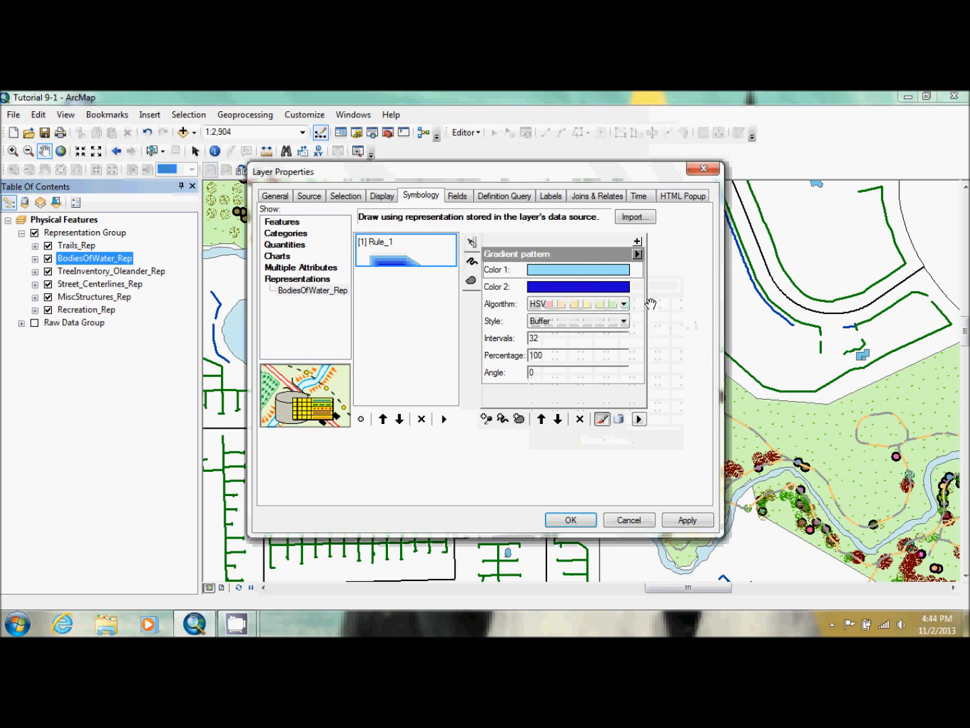
{"action": "left_click", "coordinate": [577, 287]}
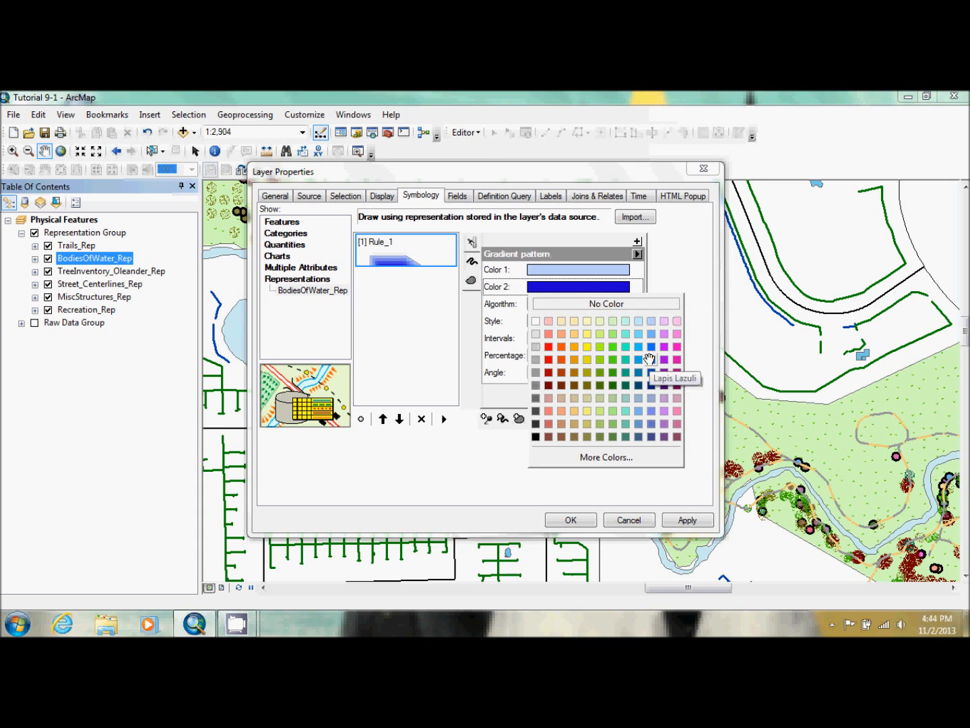
{"action": "left_click", "coordinate": [649, 359]}
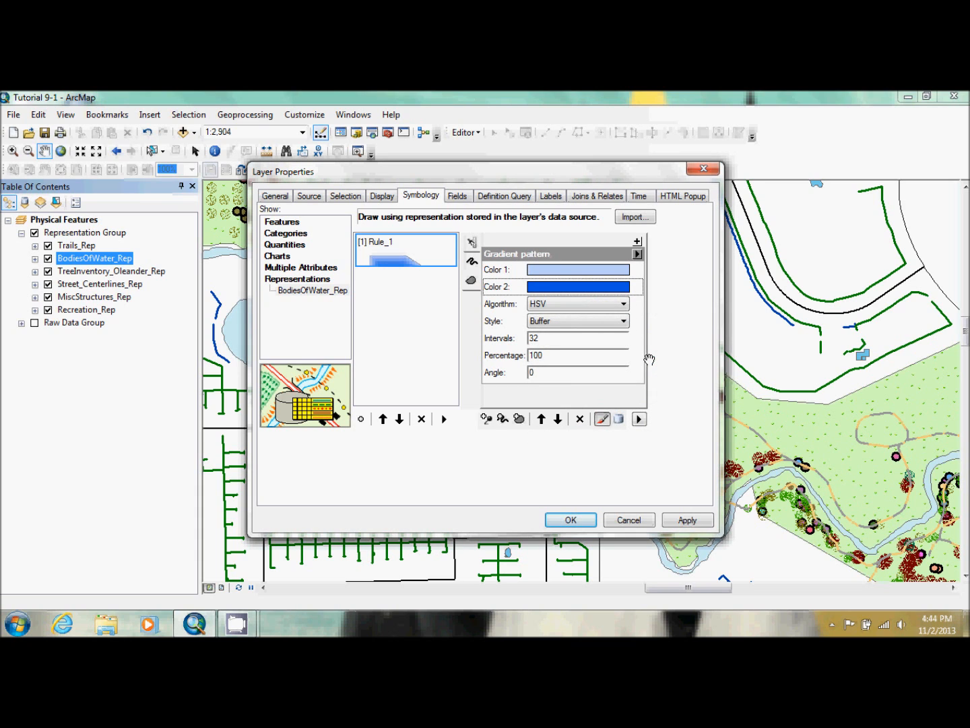
Set the water gradient's style to Circular and apply it to the map with the properties dialog moved aside
{"action": "left_click", "coordinate": [610, 322]}
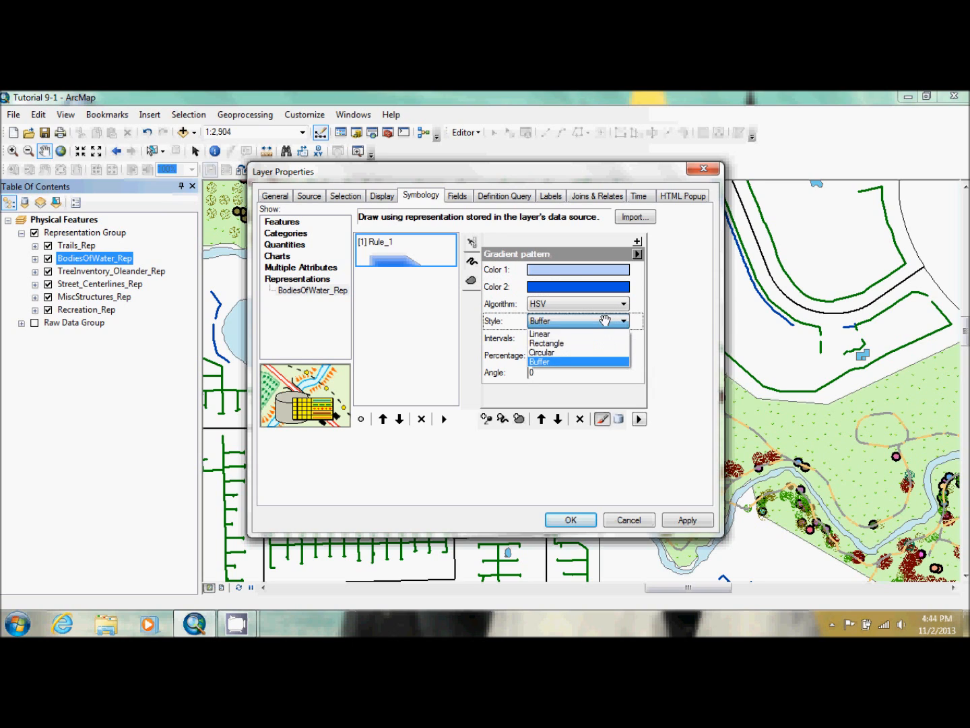
{"action": "left_click", "coordinate": [601, 351]}
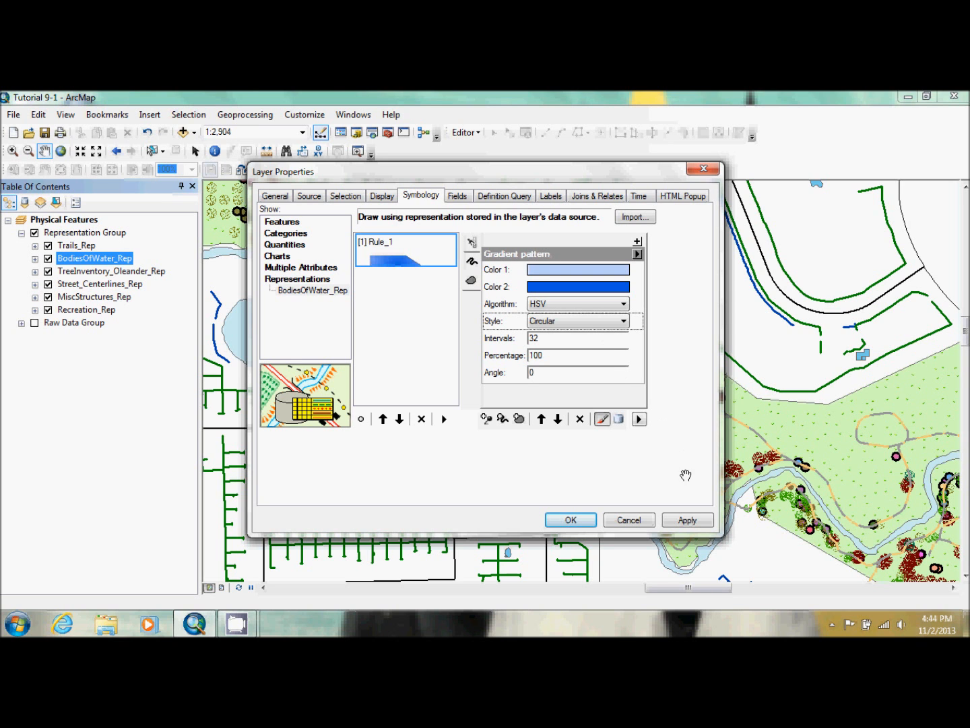
{"action": "left_click_drag", "start_coordinate": [574, 173], "coordinate": [803, 177]}
{"action": "left_click", "coordinate": [885, 523]}
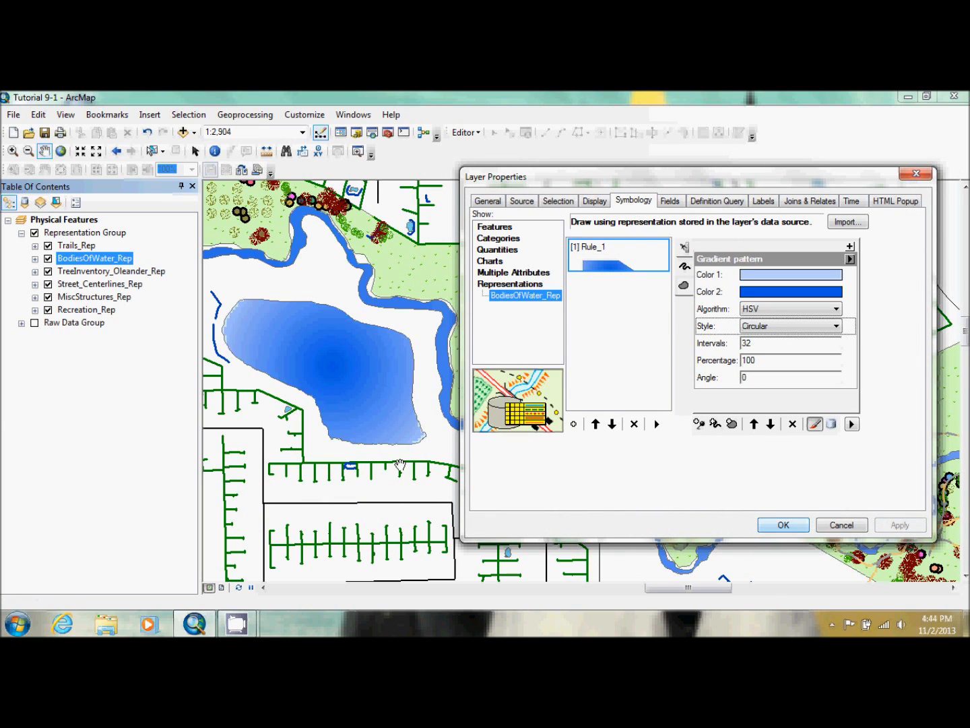
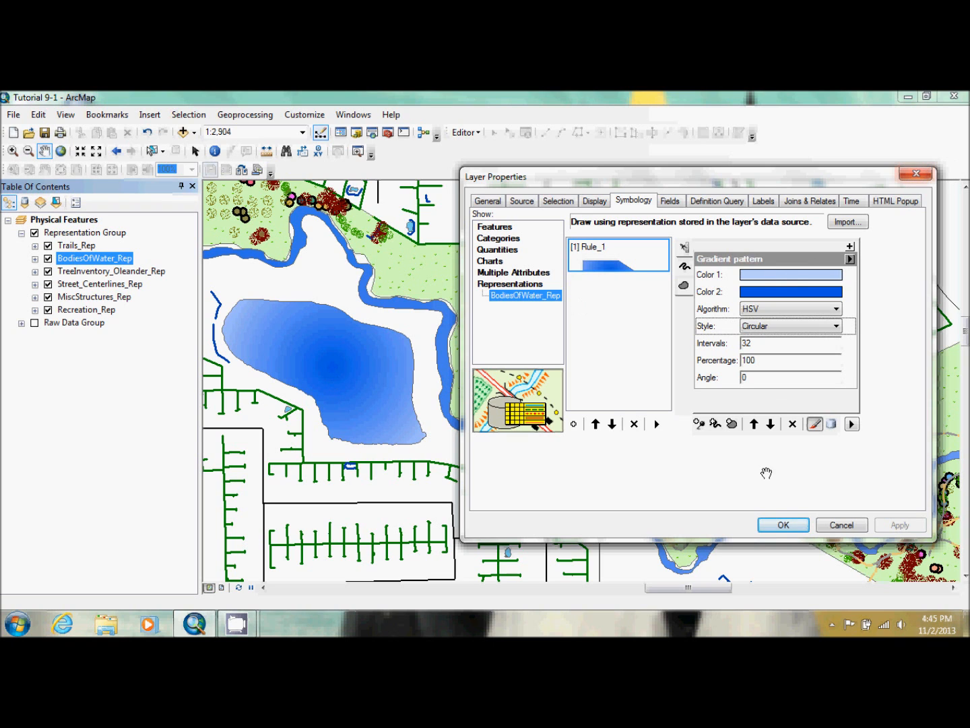
Accept the water layer's symbology and add a Dashes geometric effect to the MiscStructures_Rep layer's Fences rule
{"action": "left_click", "coordinate": [779, 524]}
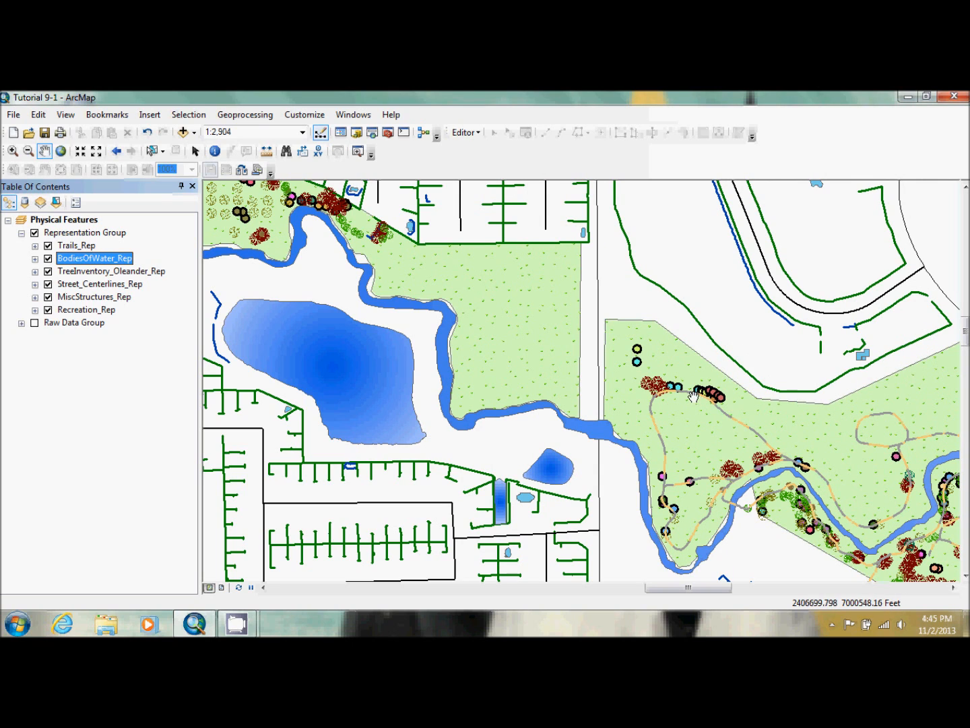
{"action": "double_click", "coordinate": [83, 295]}
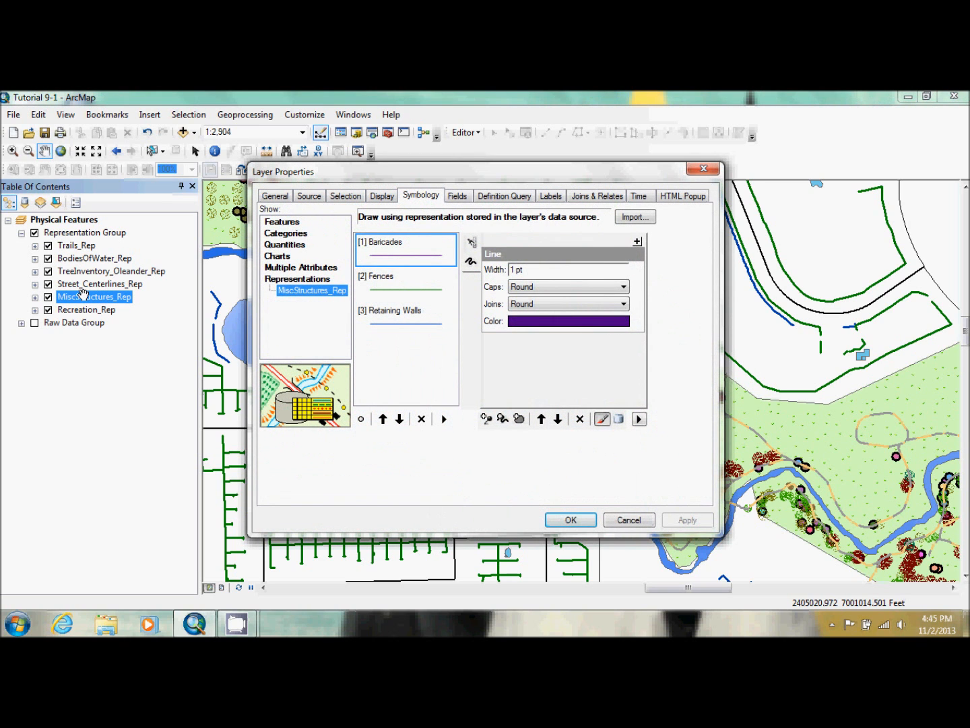
{"action": "left_click", "coordinate": [393, 282]}
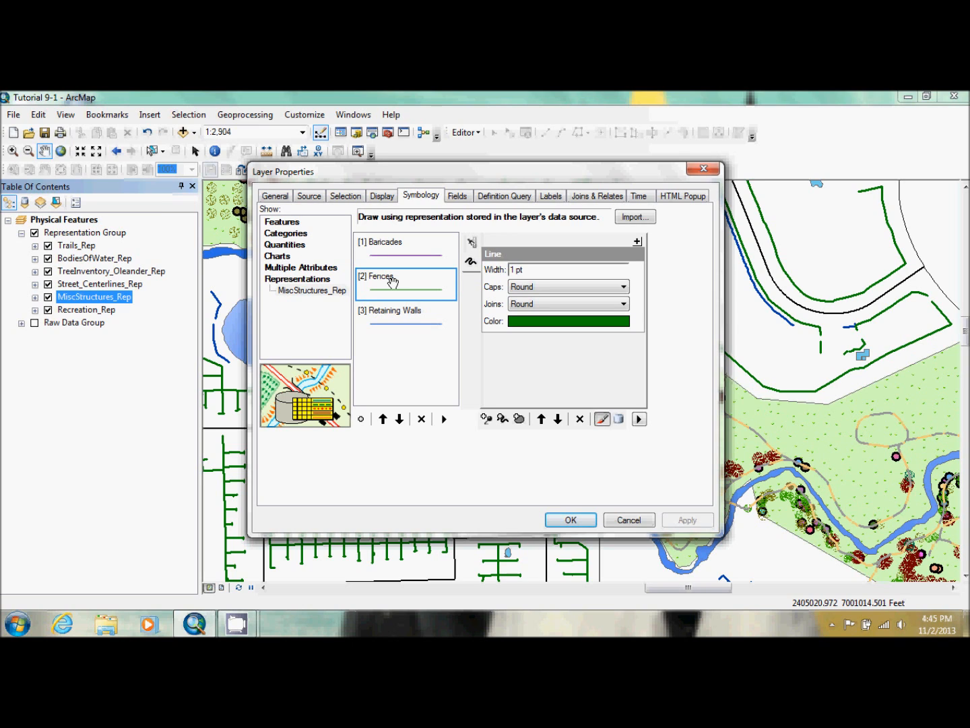
{"action": "left_click", "coordinate": [392, 249]}
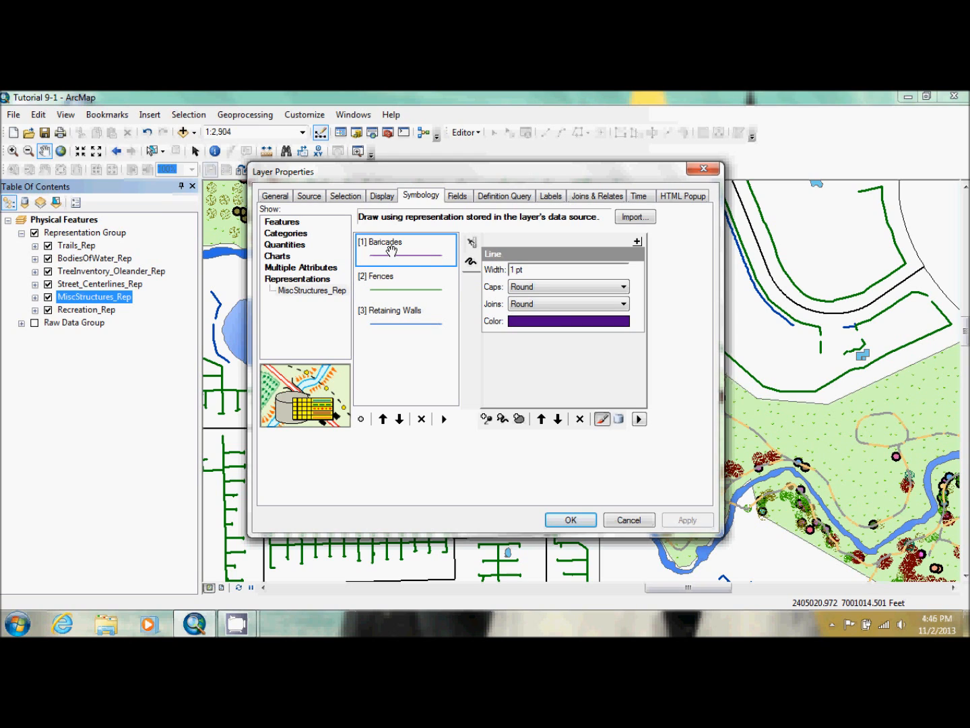
{"action": "left_click", "coordinate": [392, 286]}
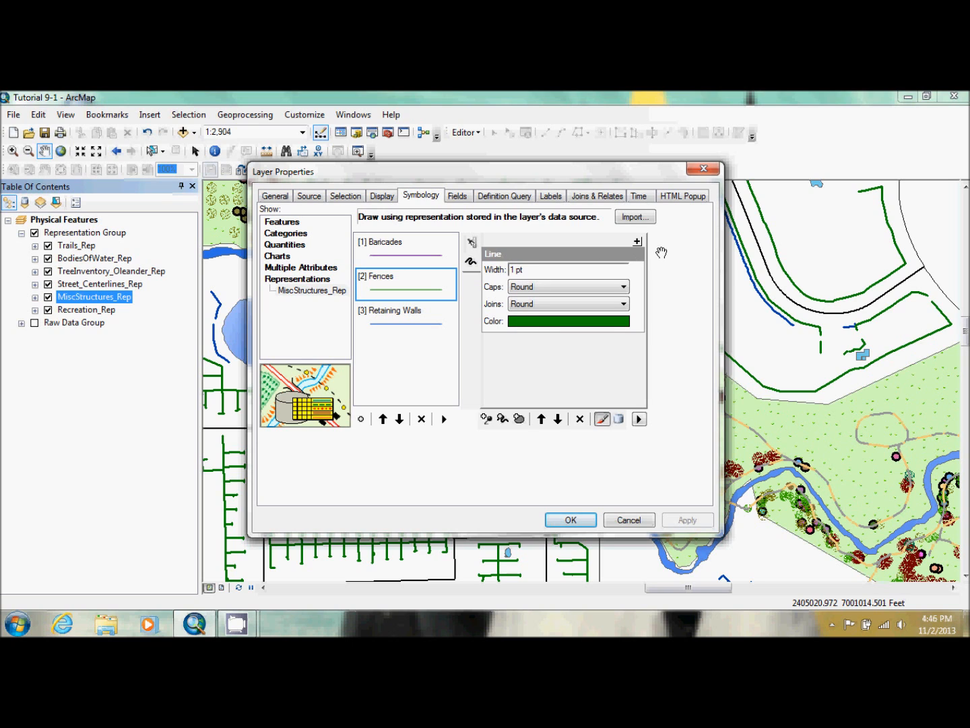
{"action": "left_click", "coordinate": [637, 241]}
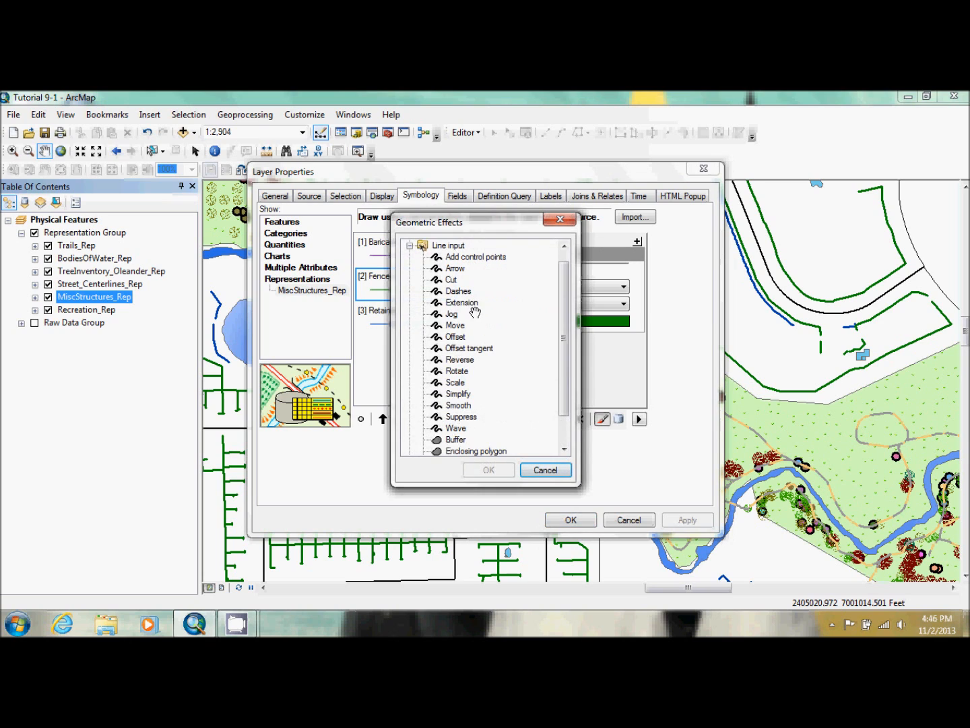
{"action": "left_click", "coordinate": [460, 290]}
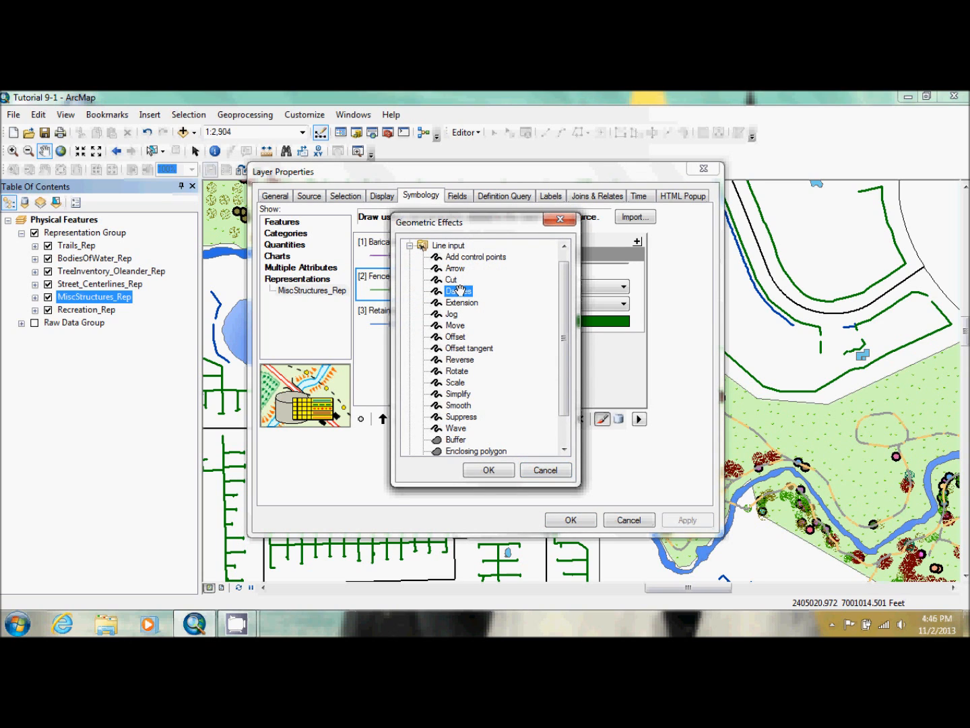
{"action": "double_click", "coordinate": [461, 290]}
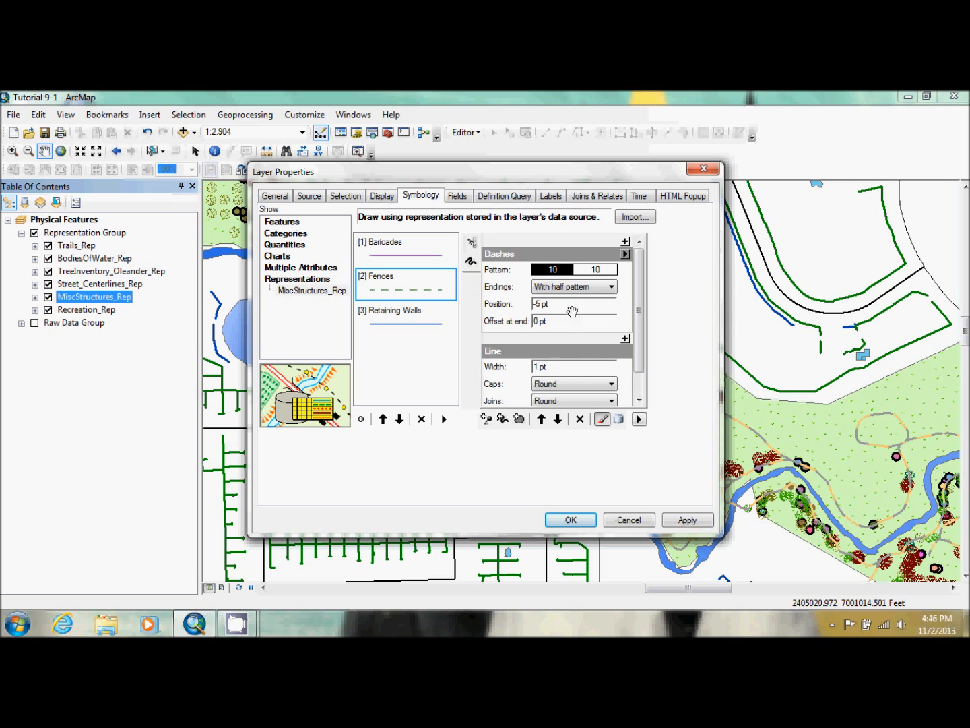
Set the Fences line color to Cocoa Brown and its width to 0.3 pt
{"action": "scroll", "coordinate": [633, 395], "scroll_direction": "down", "scroll_amount": 2}
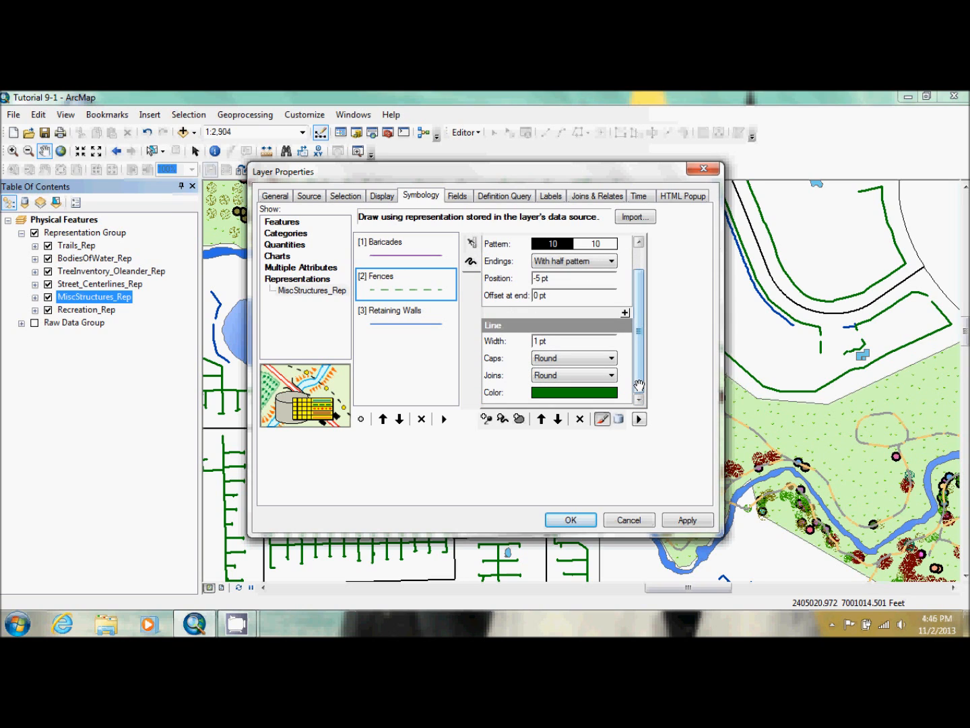
{"action": "left_click", "coordinate": [562, 389]}
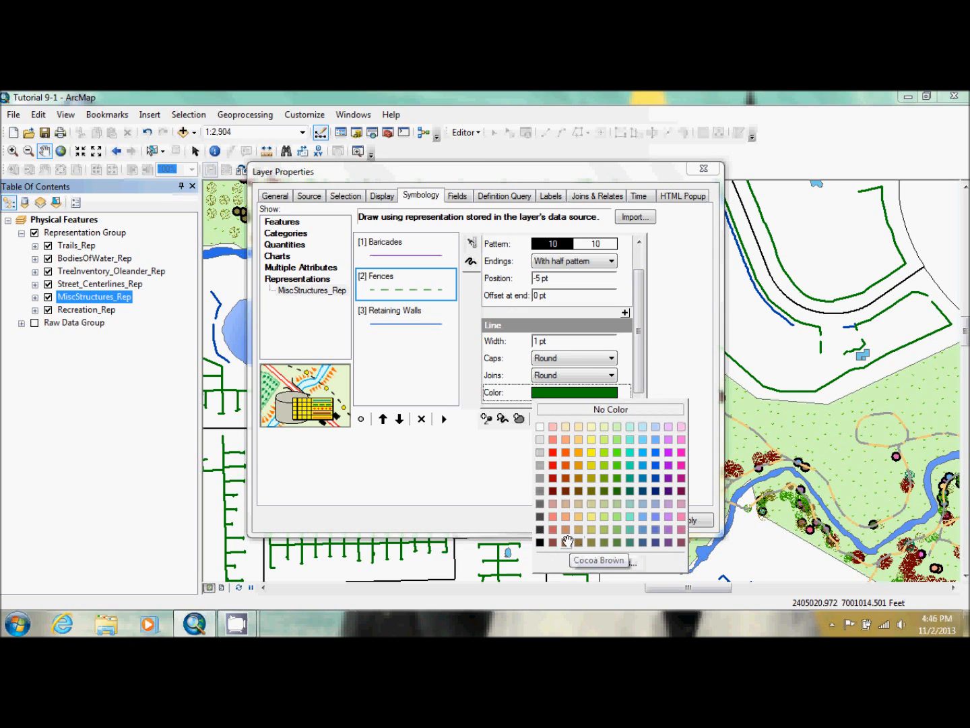
{"action": "left_click", "coordinate": [568, 541]}
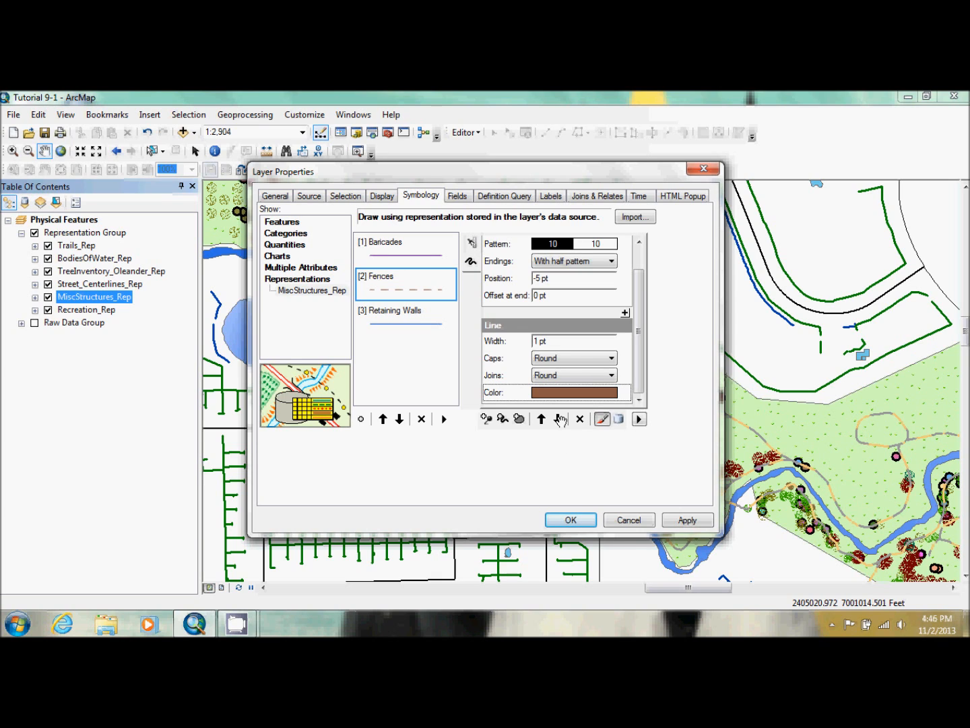
{"action": "left_click", "coordinate": [538, 342]}
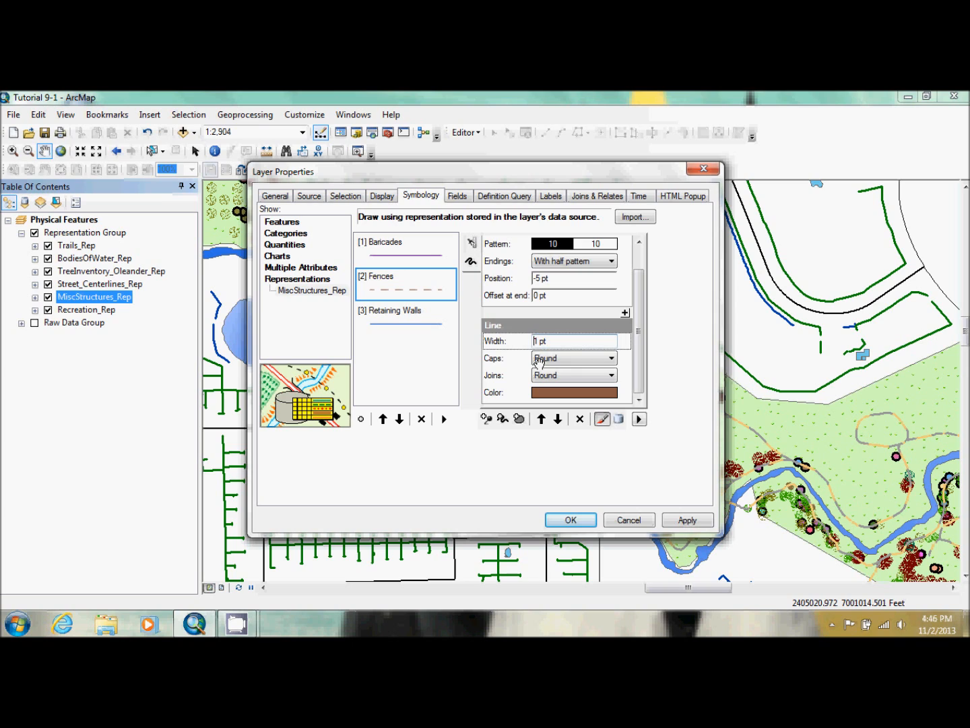
{"action": "key", "text": "BackSpace"}
{"action": "type", "text": ".3"}
Set the Fences dash pattern to 1 1 and apply it to the map
{"action": "left_click", "coordinate": [551, 244]}
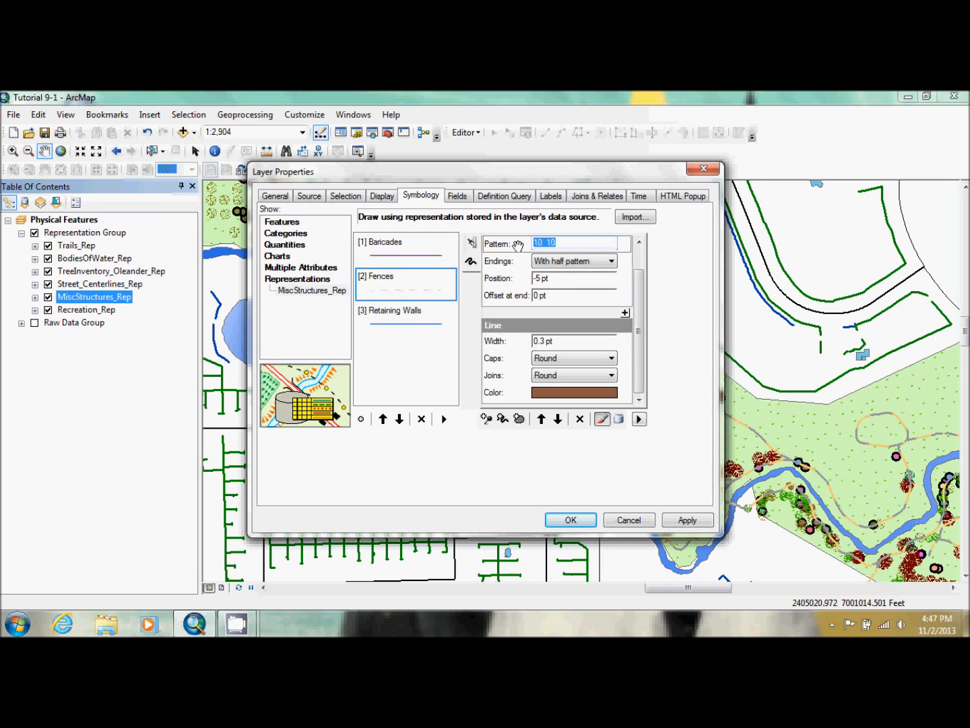
{"action": "type", "text": "1 1"}
{"action": "left_click", "coordinate": [690, 519]}
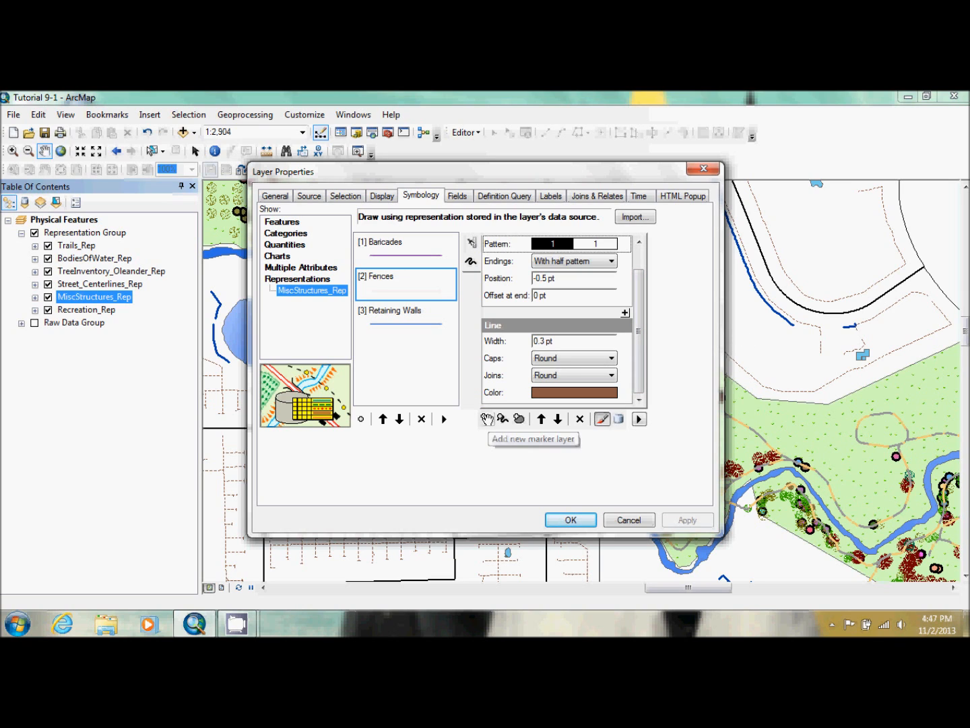
Add a marker layer to the Fences rule and replace its default square with a circle
{"action": "left_click", "coordinate": [486, 419]}
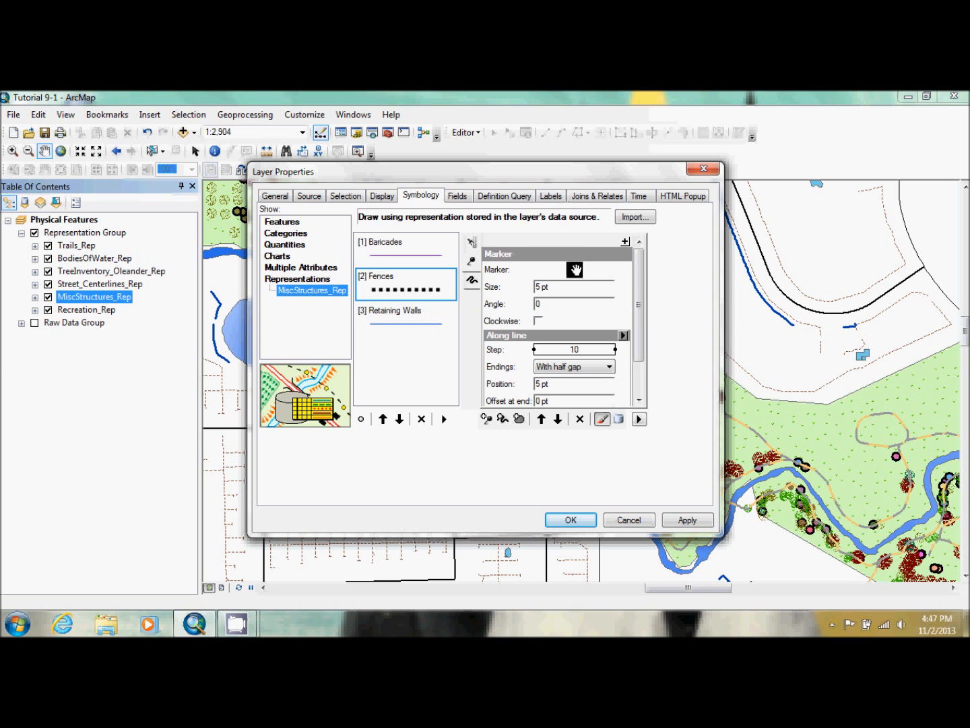
{"action": "left_click", "coordinate": [575, 270]}
{"action": "left_click", "coordinate": [597, 284]}
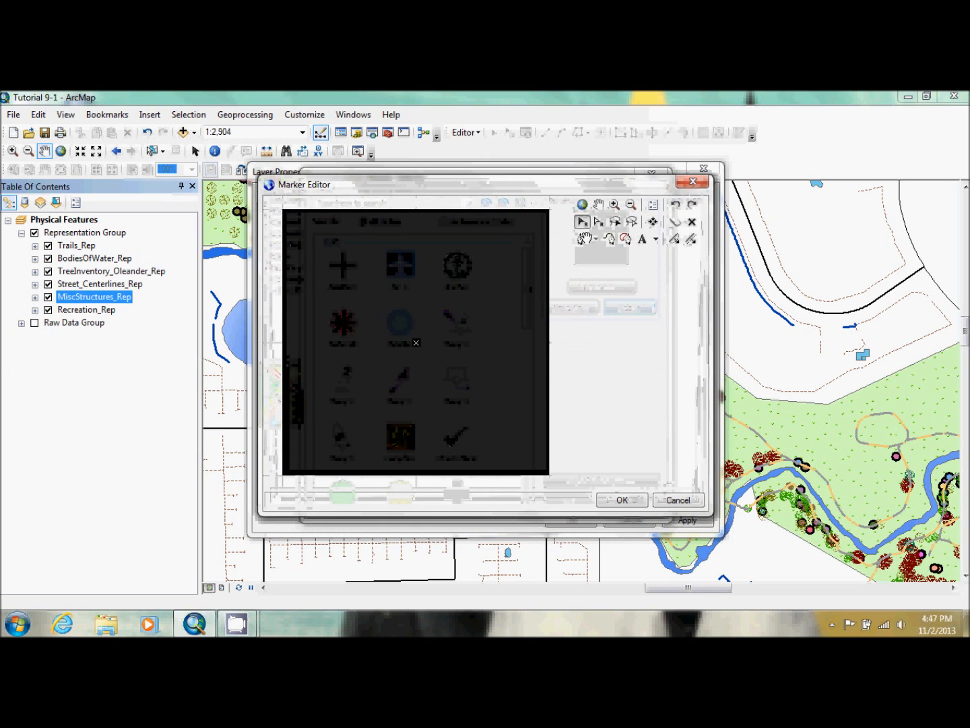
{"action": "key", "text": "Delete"}
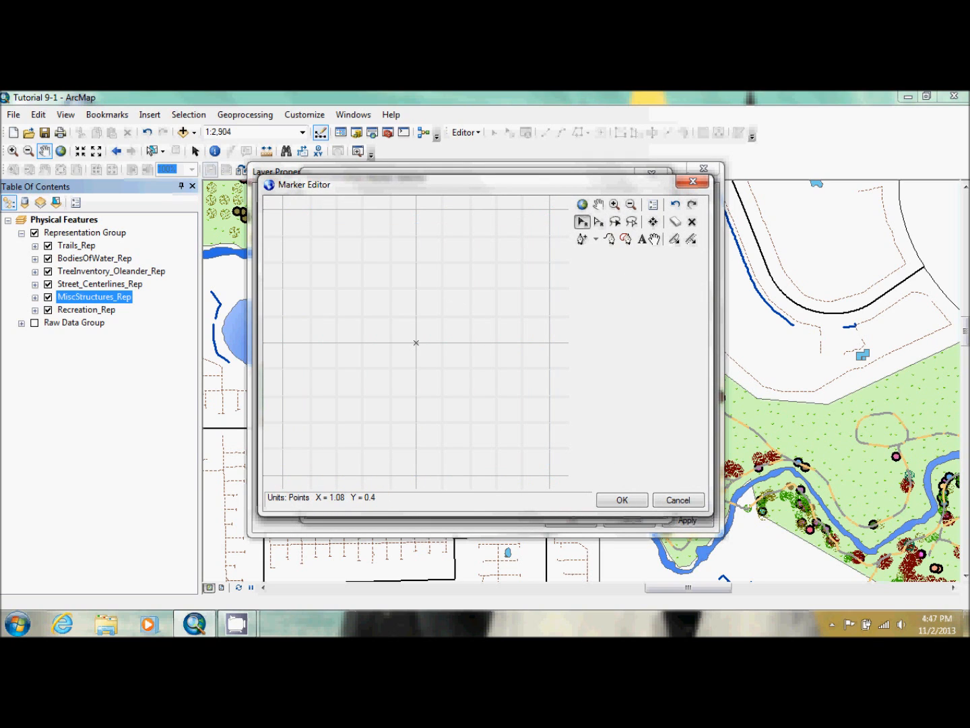
{"action": "left_click", "coordinate": [654, 239]}
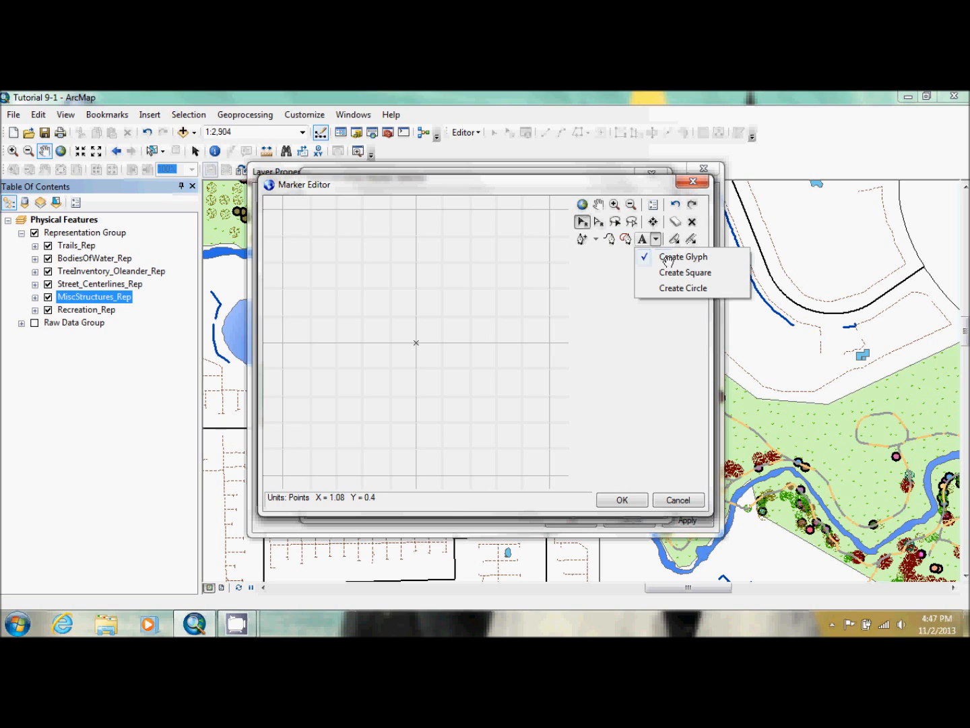
{"action": "left_click", "coordinate": [677, 289]}
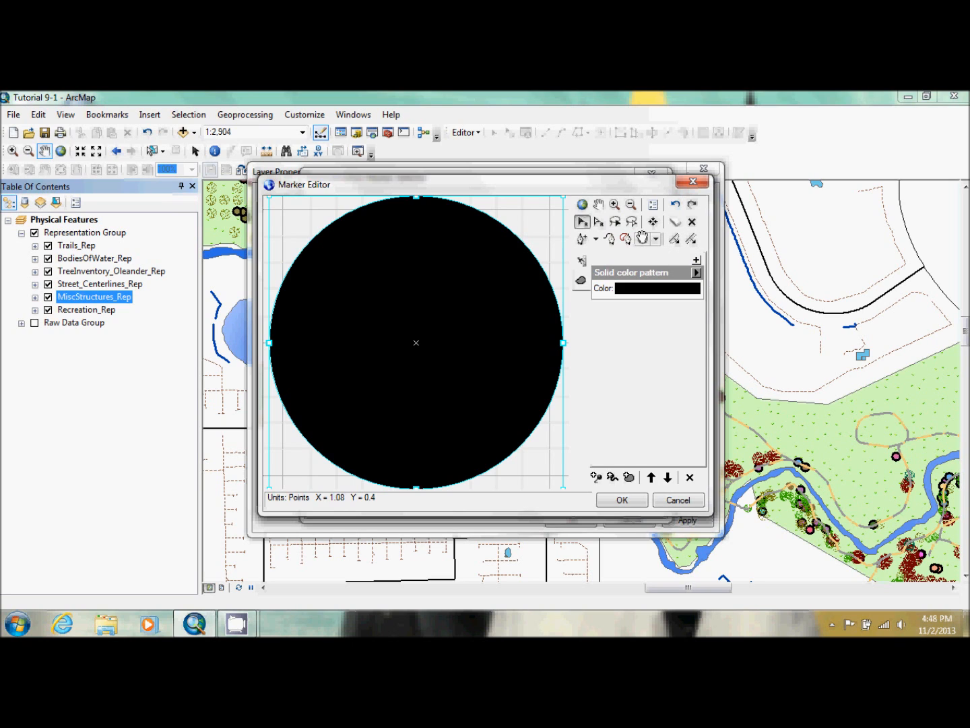
Color the circle marker Cocoa Brown and accept it as the Fences marker
{"action": "left_click", "coordinate": [659, 288]}
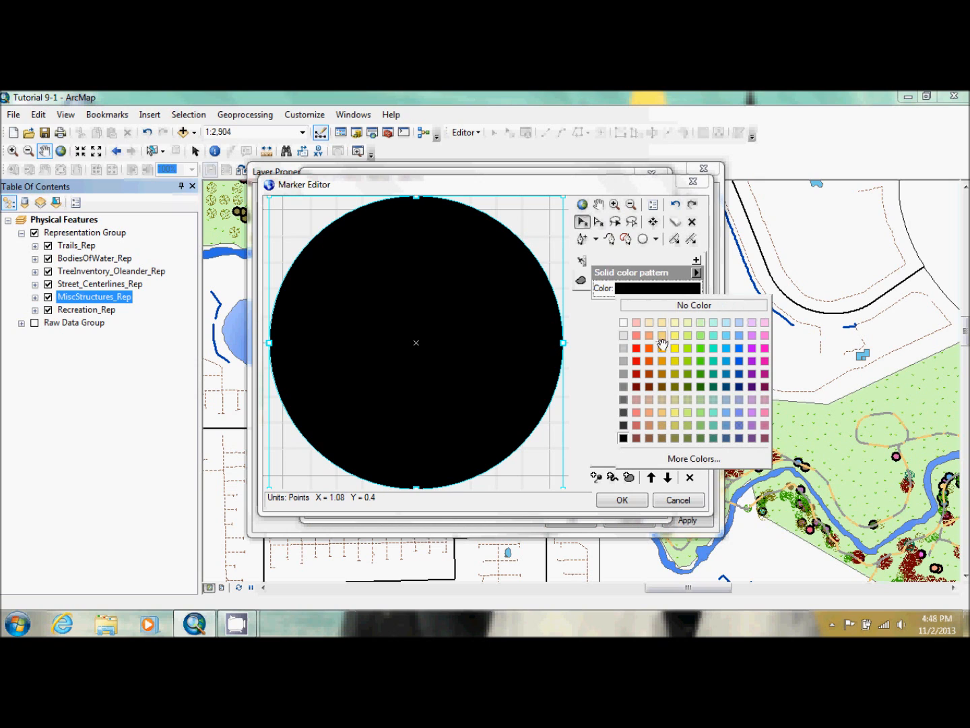
{"action": "left_click", "coordinate": [645, 437]}
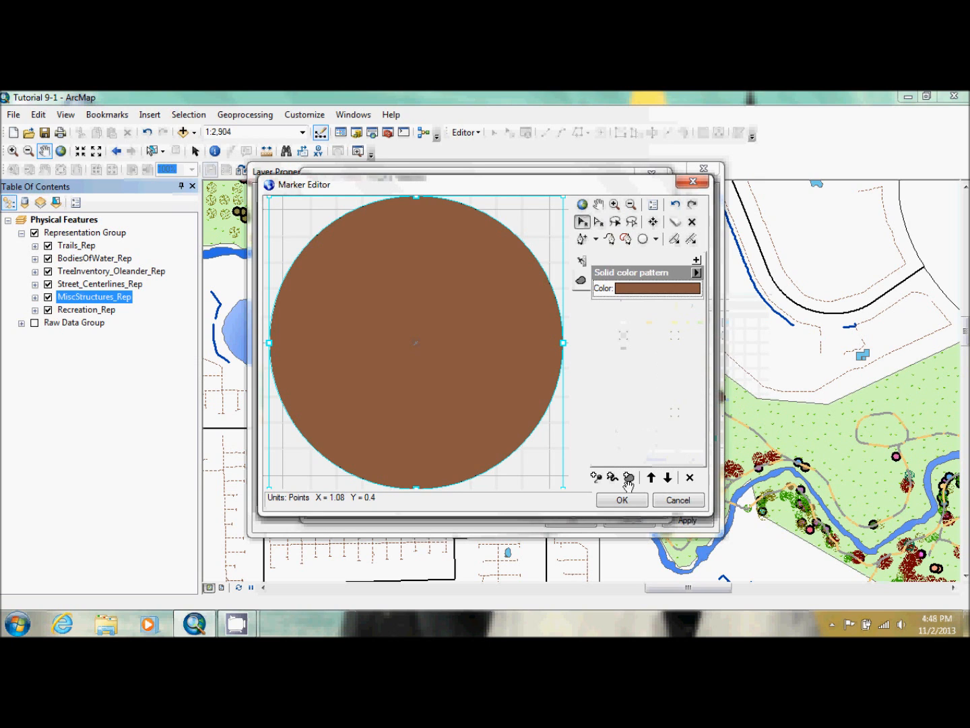
{"action": "left_click", "coordinate": [622, 500]}
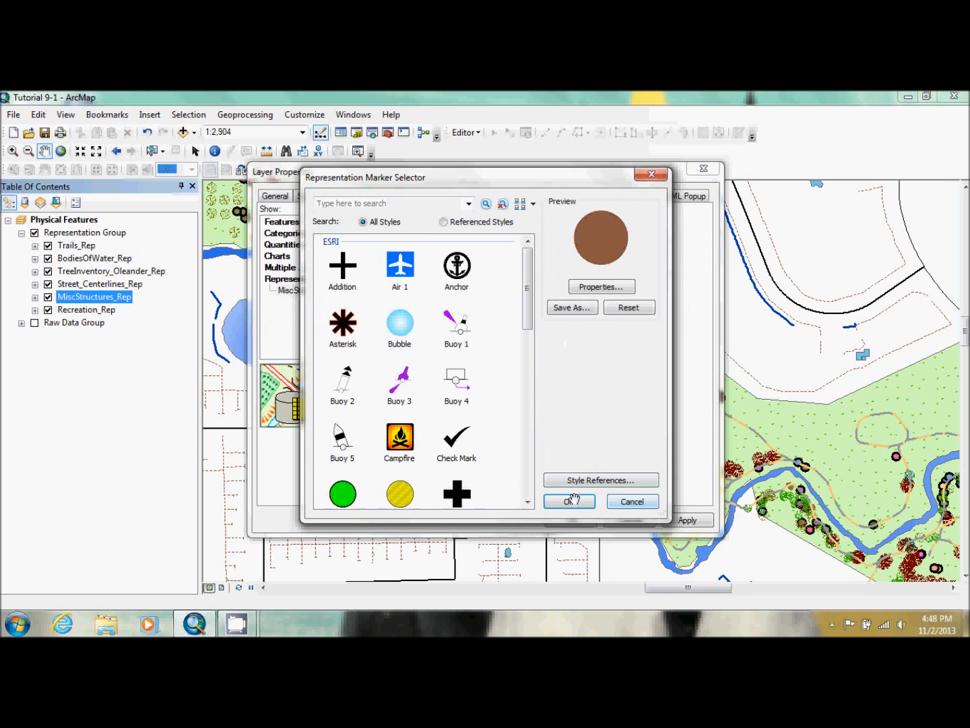
{"action": "left_click", "coordinate": [569, 500]}
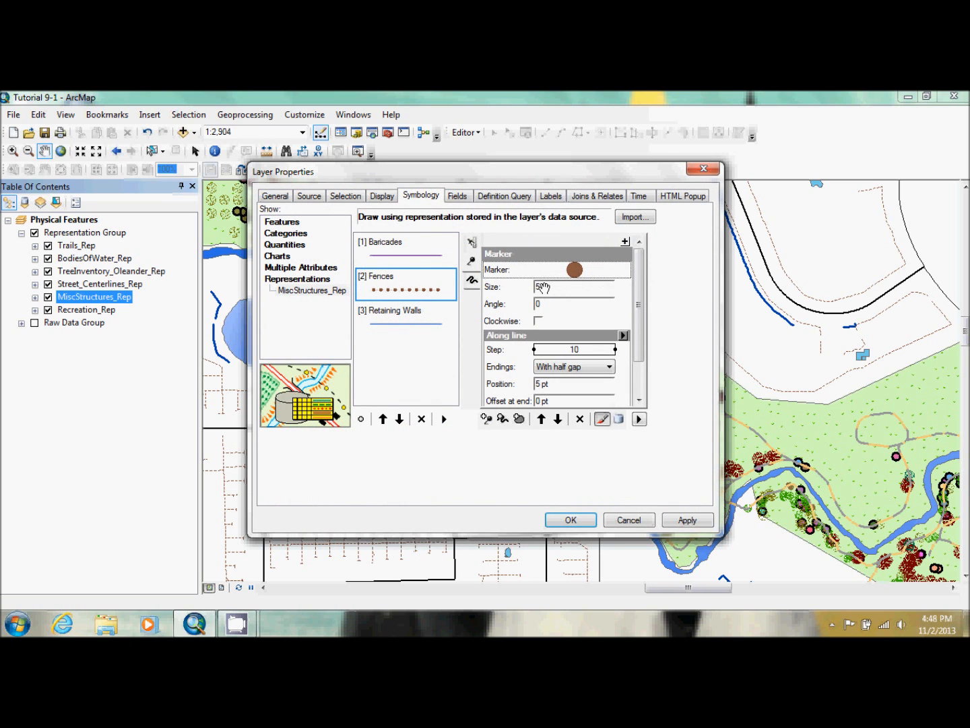
Set the fence marker's size to 1 pt, step to 8 and endings to With marker, and accept the layer properties
{"action": "left_click", "coordinate": [539, 286]}
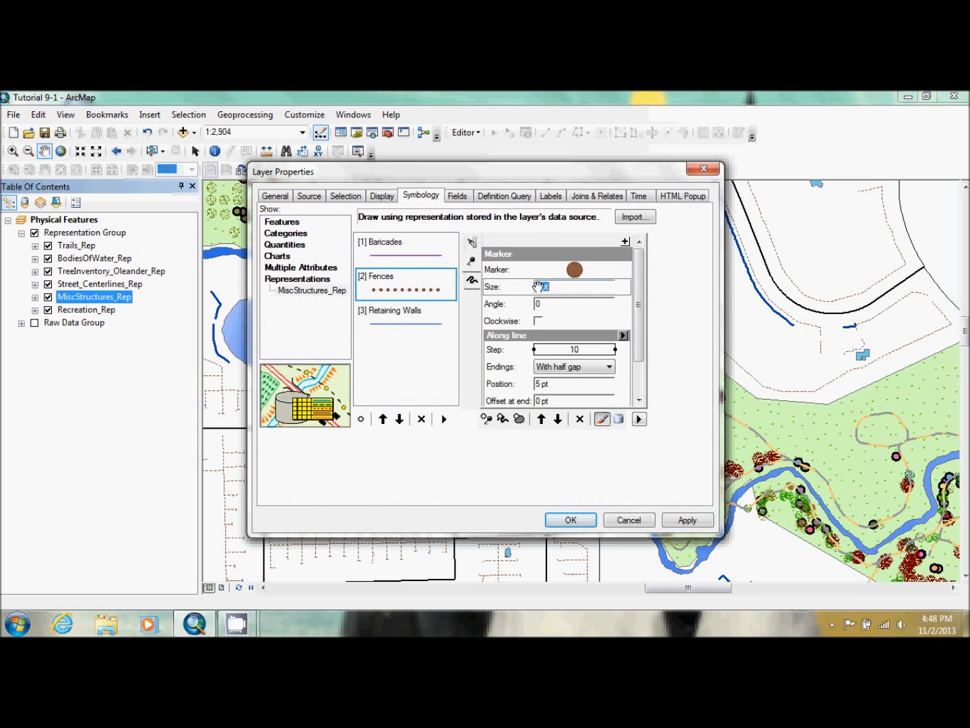
{"action": "type", "text": "1"}
{"action": "left_click", "coordinate": [579, 350]}
{"action": "type", "text": "8"}
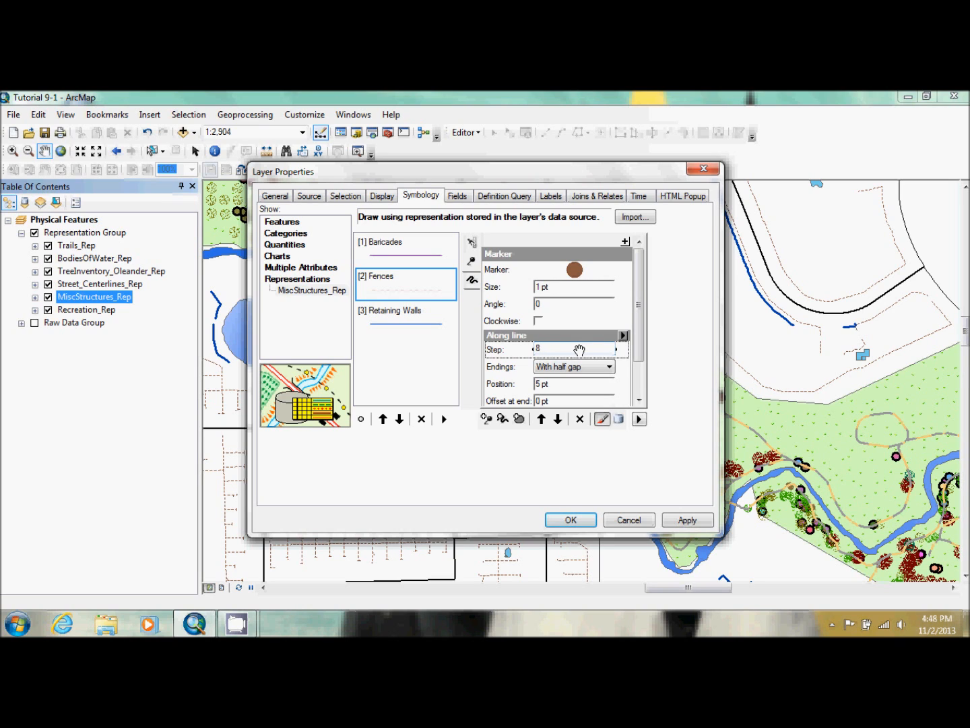
{"action": "left_click", "coordinate": [582, 367]}
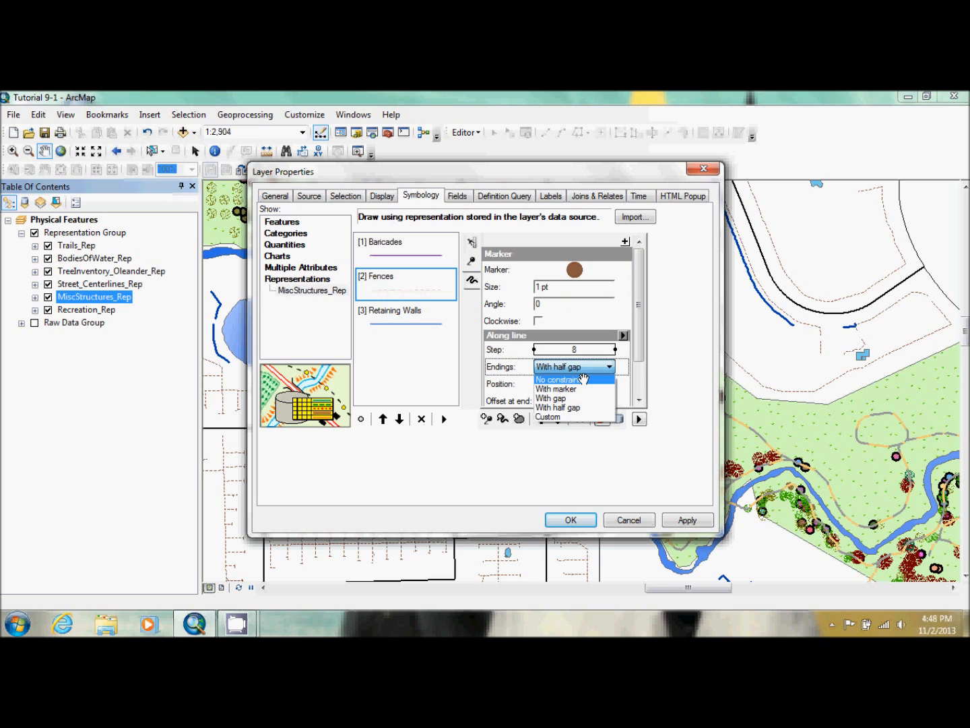
{"action": "left_click", "coordinate": [585, 389]}
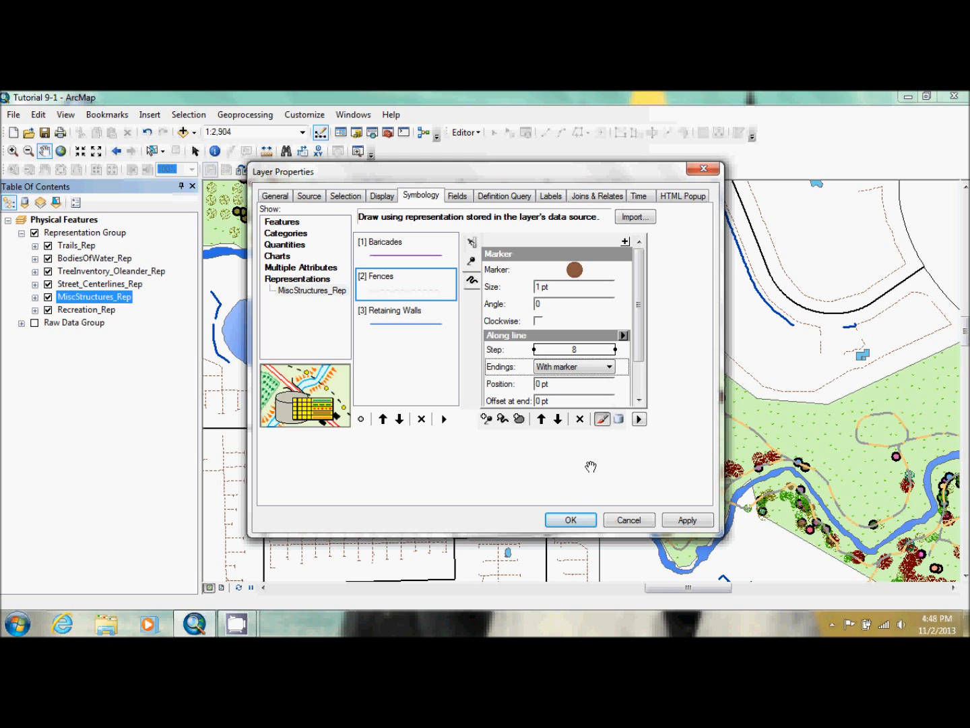
{"action": "left_click", "coordinate": [572, 517]}
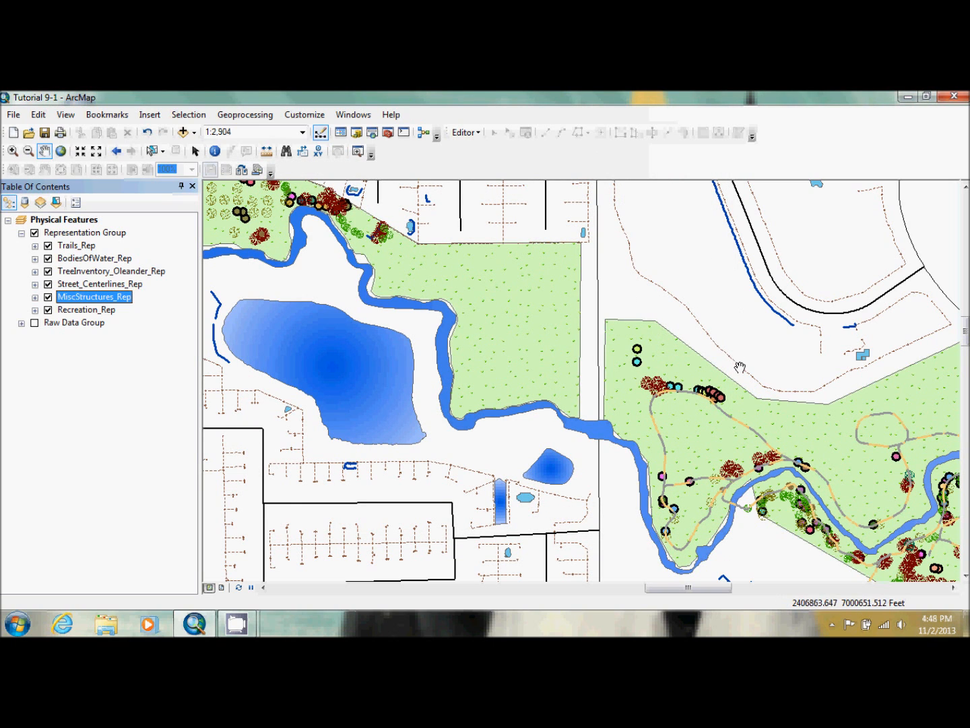
Examine the restyled fence line above the park up close and return to the previous map extent
{"action": "left_click", "coordinate": [13, 151]}
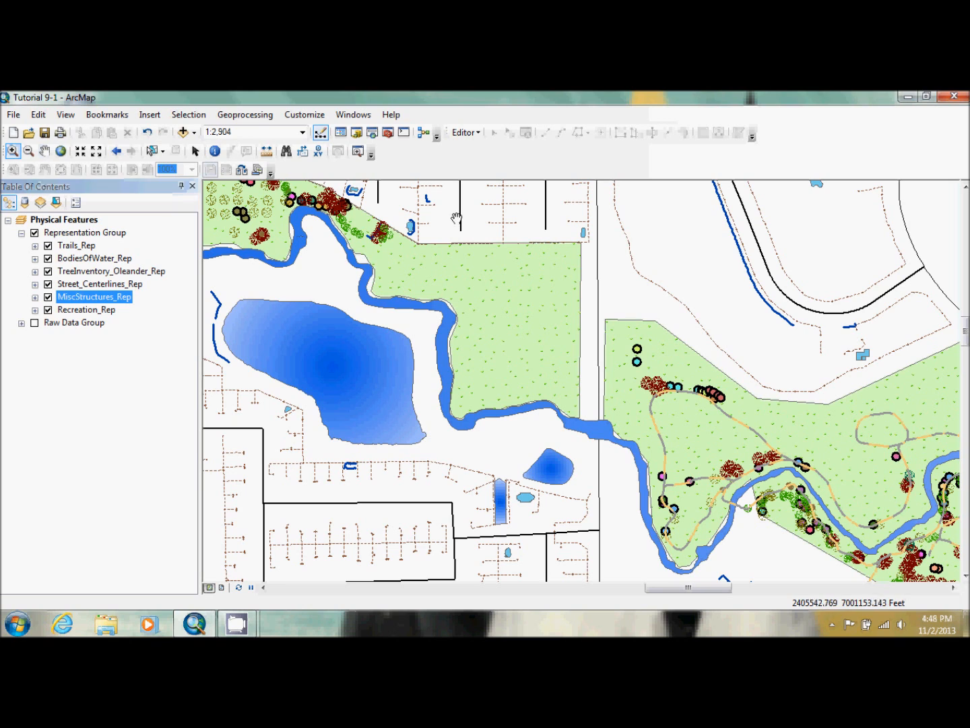
{"action": "left_click_drag", "start_coordinate": [649, 266], "coordinate": [707, 373]}
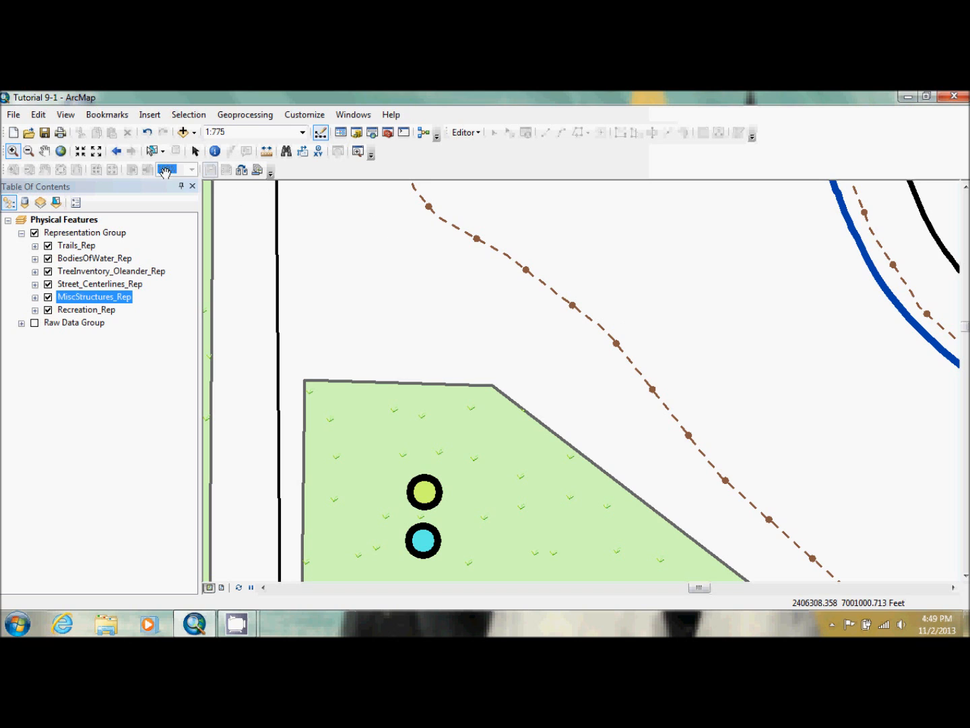
{"action": "left_click", "coordinate": [114, 151]}
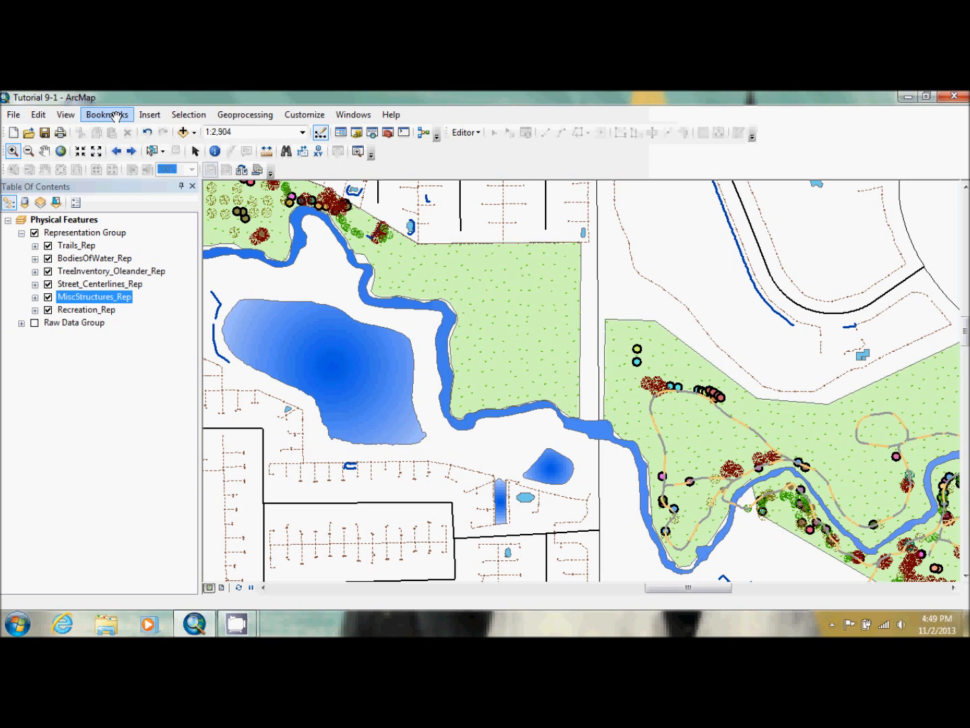
Zoom the map to the bookmarked area and review the Street_Centerlines_Rep layer's representation rules
{"action": "left_click", "coordinate": [115, 115]}
{"action": "left_click", "coordinate": [118, 164]}
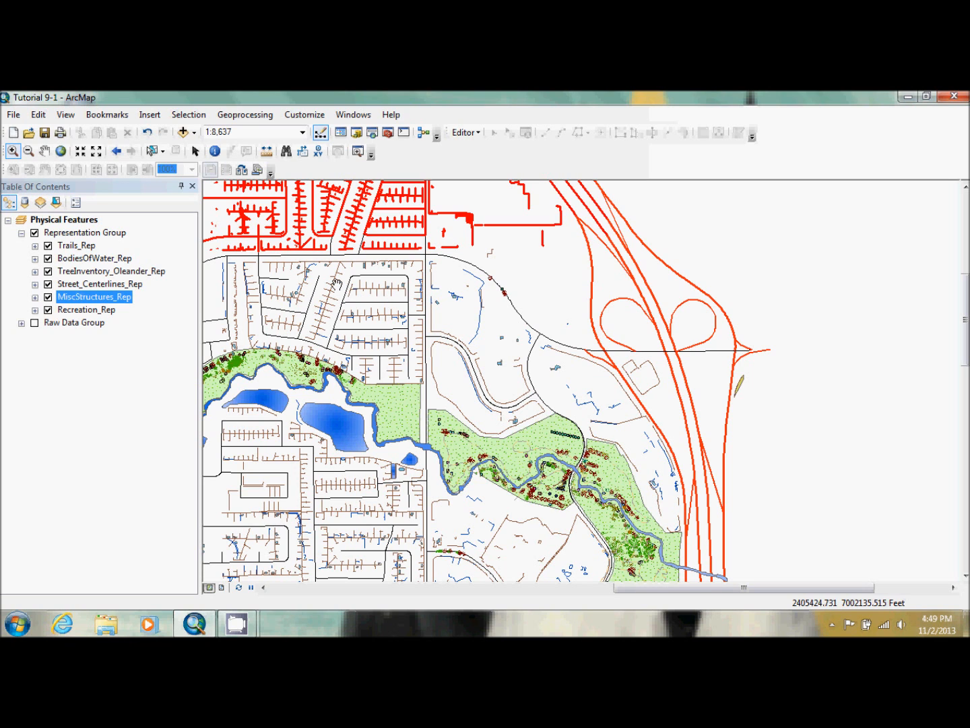
{"action": "double_click", "coordinate": [115, 284]}
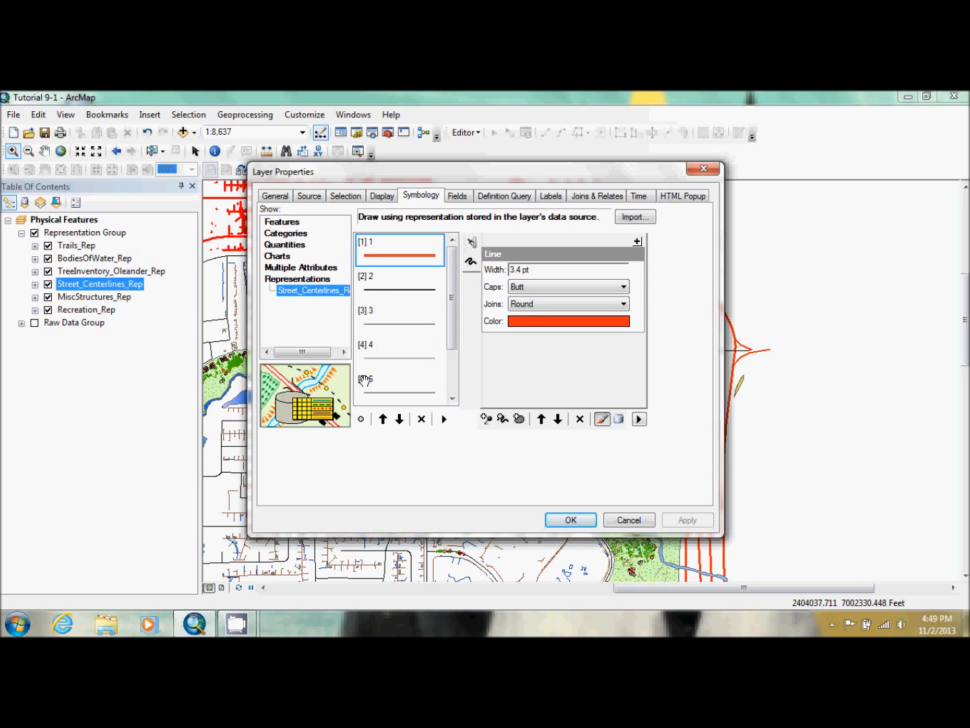
{"action": "left_click", "coordinate": [452, 398]}
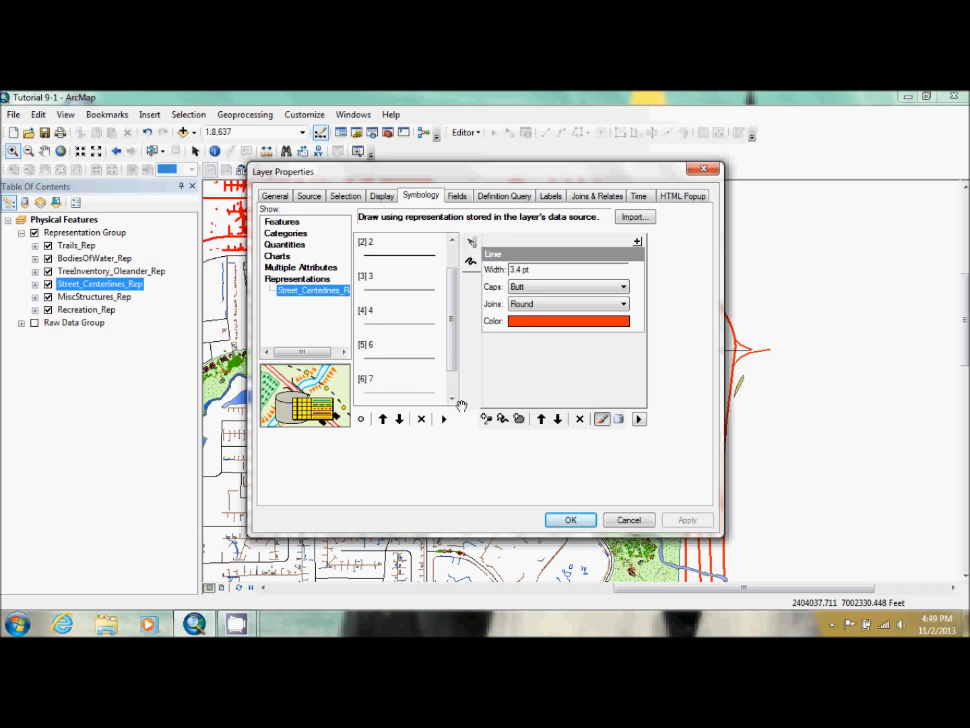
{"action": "left_click", "coordinate": [452, 398]}
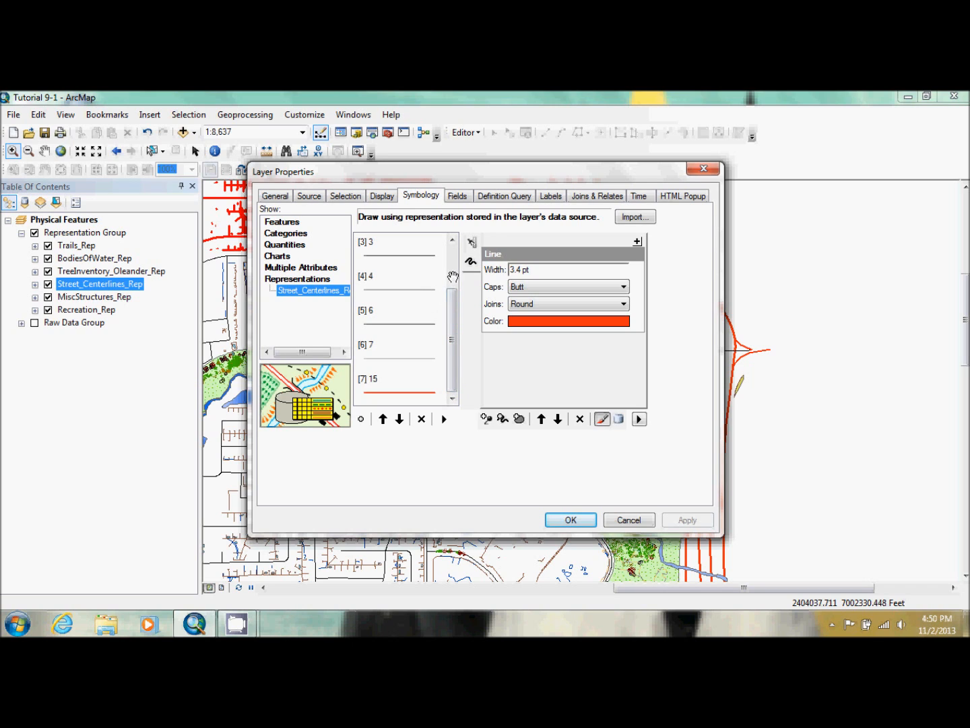
{"action": "left_click_drag", "start_coordinate": [451, 316], "coordinate": [453, 291]}
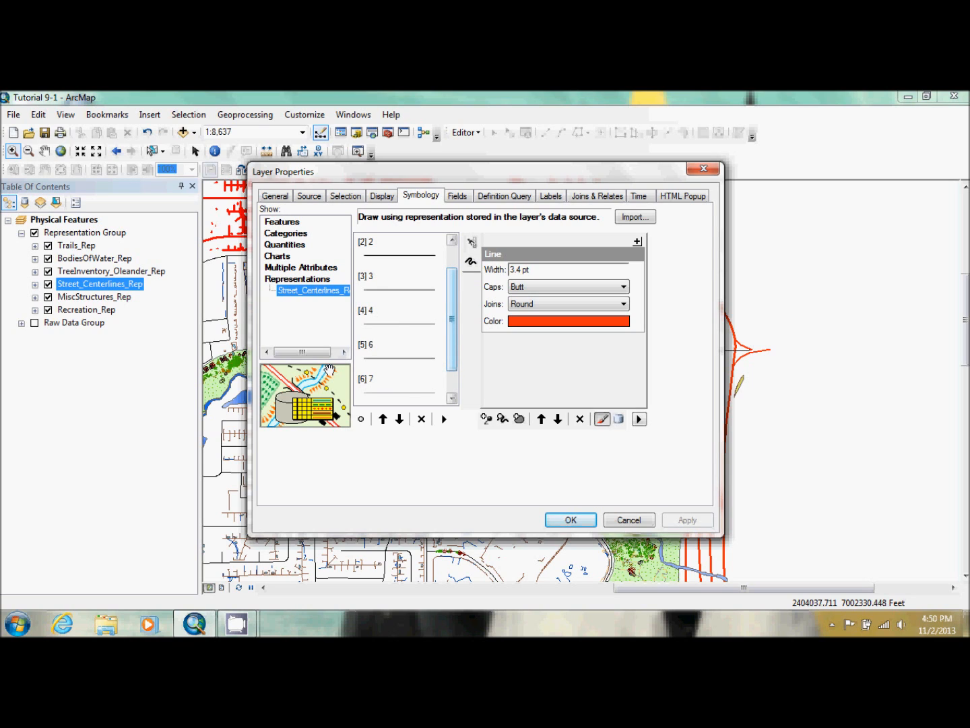
Set the line of street rule 6 to 6 pt width, Round caps and a light gray color
{"action": "left_click", "coordinate": [363, 348]}
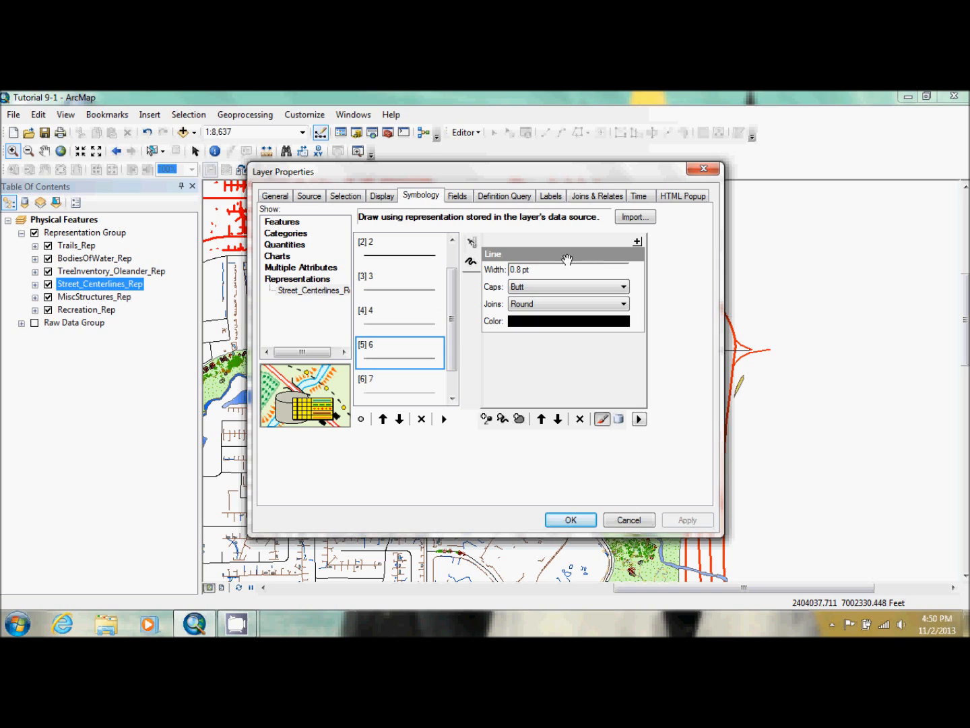
{"action": "left_click", "coordinate": [519, 269]}
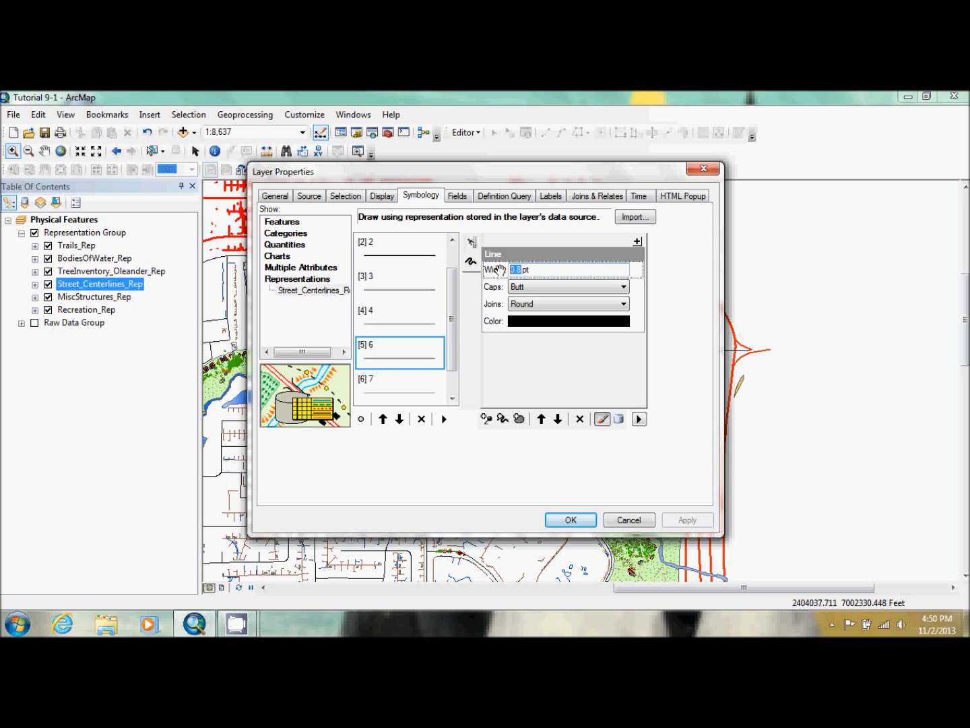
{"action": "type", "text": "6"}
{"action": "left_click", "coordinate": [574, 287]}
{"action": "left_click", "coordinate": [574, 308]}
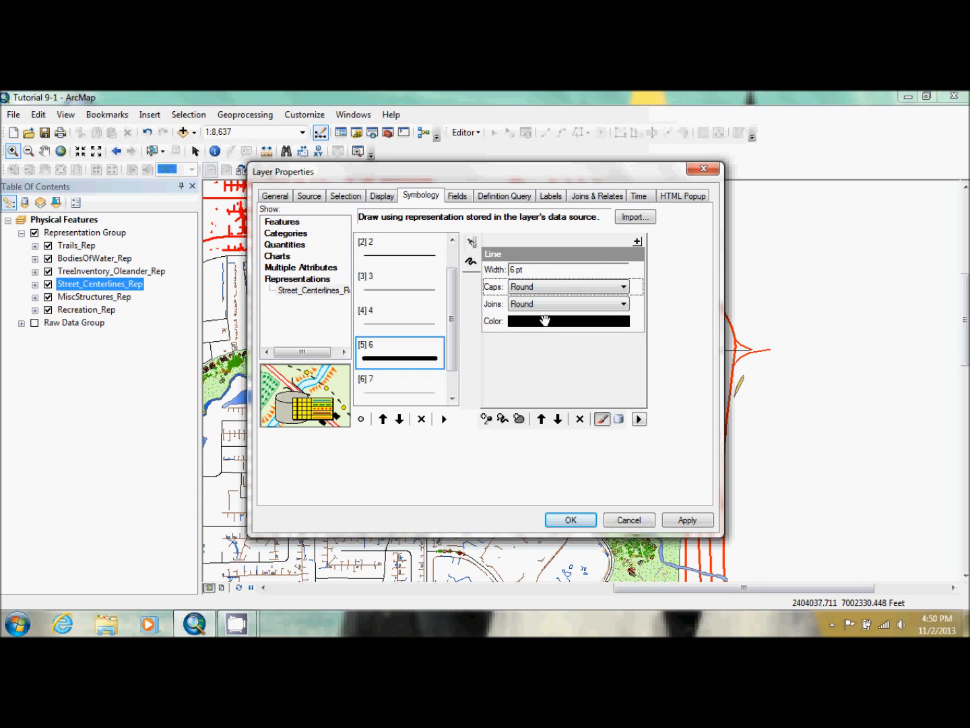
{"action": "left_click", "coordinate": [546, 322]}
{"action": "left_click", "coordinate": [517, 369]}
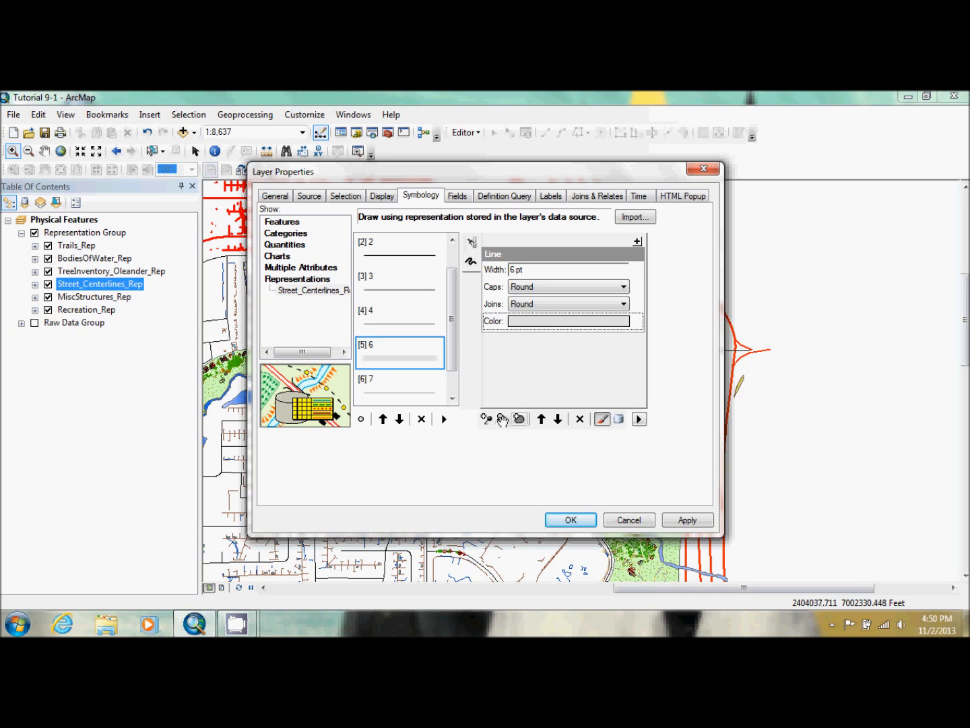
Add a second line layer to street rule 6 and set its width to 3 pt
{"action": "left_click", "coordinate": [502, 419]}
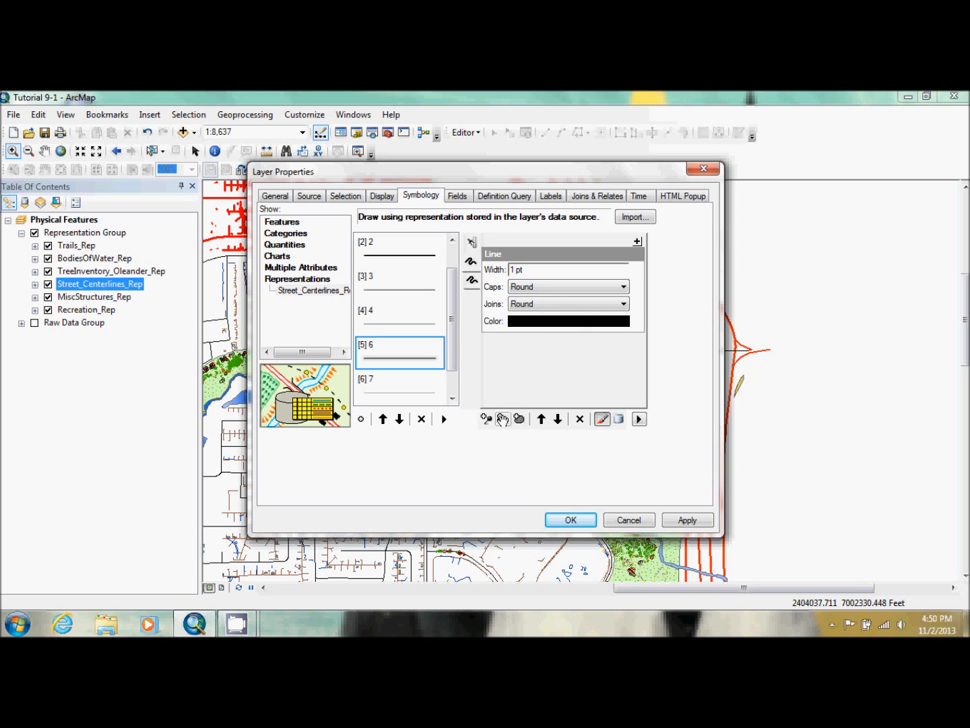
{"action": "left_click", "coordinate": [512, 269]}
{"action": "left_click", "coordinate": [512, 269]}
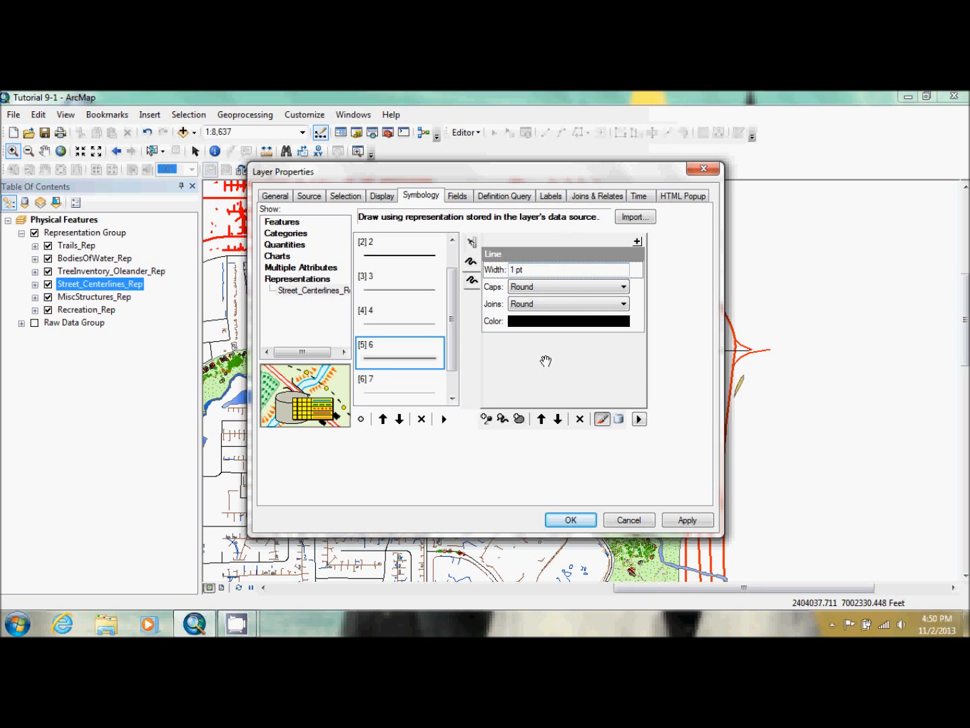
{"action": "key", "text": "Delete"}
{"action": "key", "text": "Delete"}
{"action": "type", "text": "3"}
Add a Buffer geometric effect to the new black line of rule 6 and set its size to 3 pt
{"action": "left_click", "coordinate": [638, 241]}
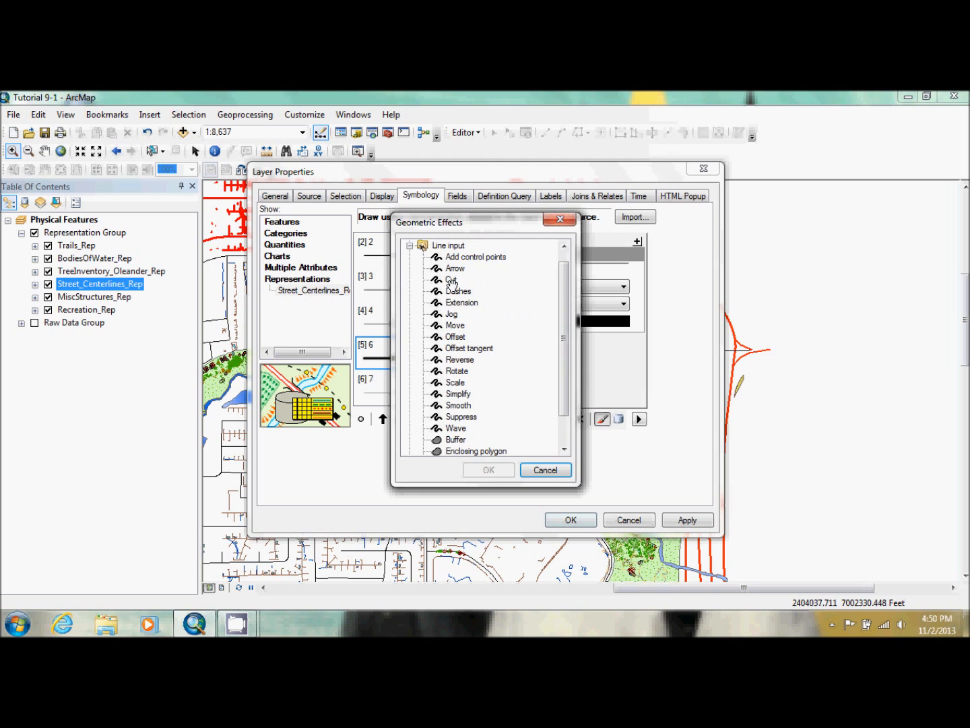
{"action": "double_click", "coordinate": [459, 440]}
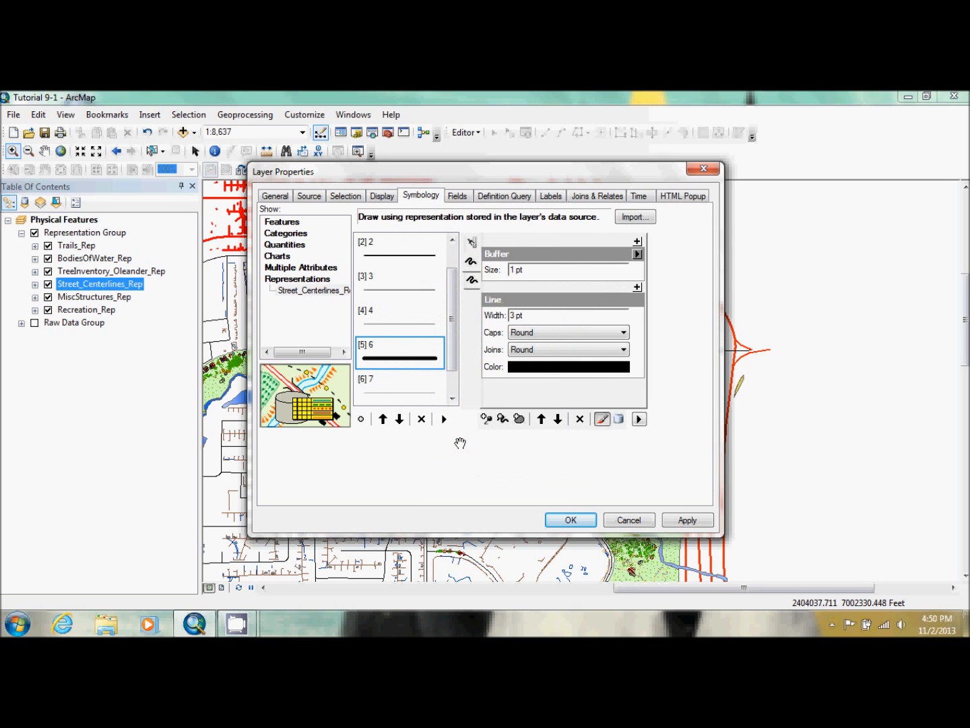
{"action": "left_click", "coordinate": [513, 271]}
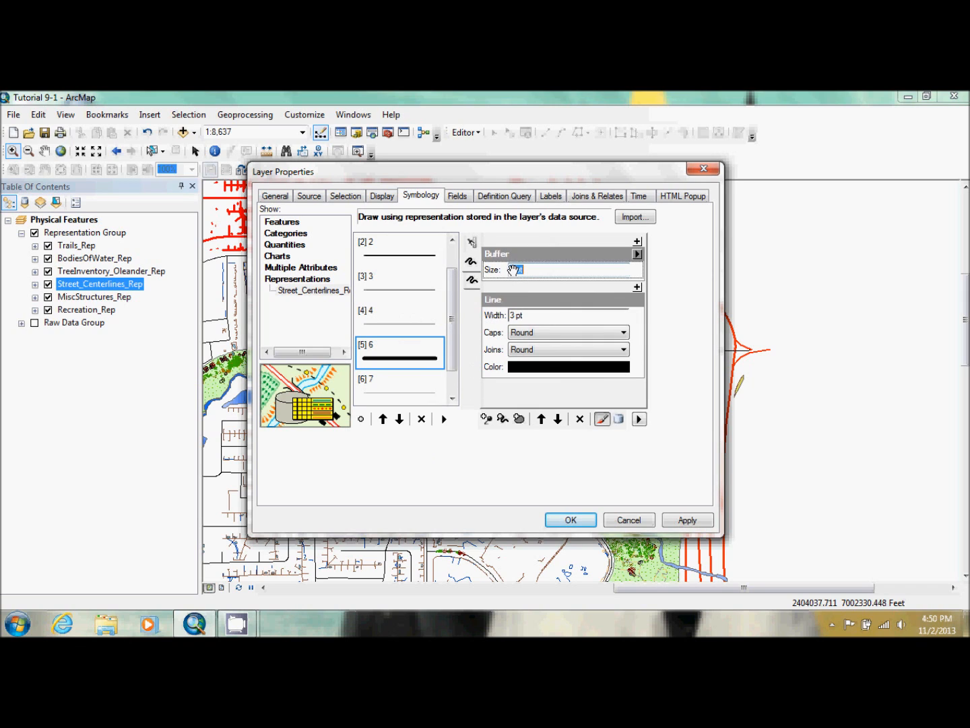
{"action": "left_click", "coordinate": [514, 271]}
{"action": "key", "text": "Delete"}
{"action": "key", "text": "Delete"}
{"action": "type", "text": "3"}
Enable drawing the street layer with symbol levels and apply the changes
{"action": "left_click", "coordinate": [639, 419]}
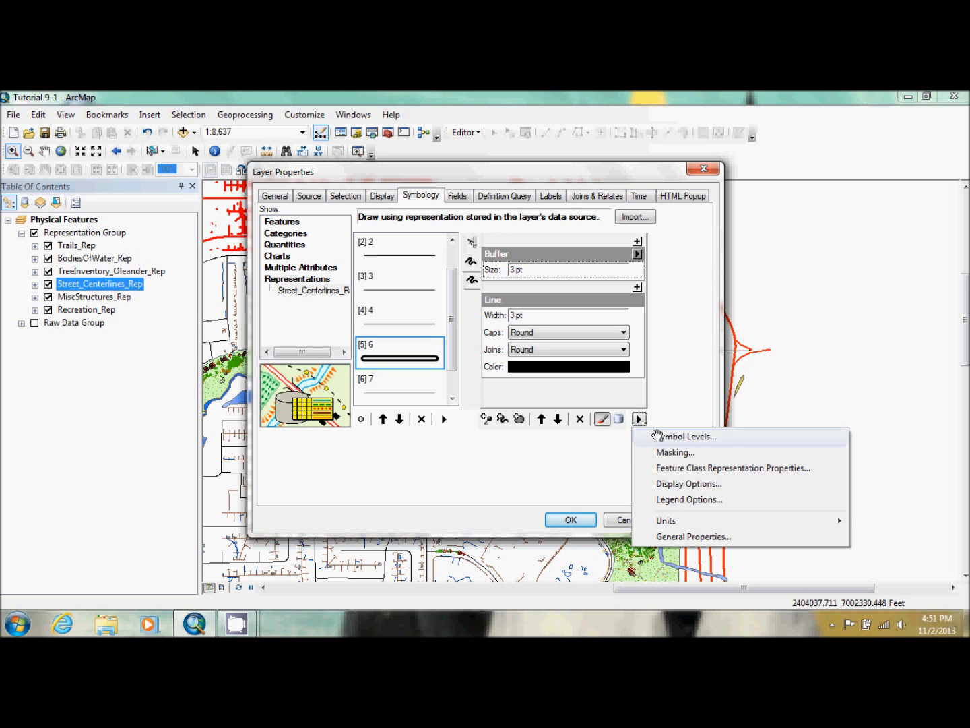
{"action": "left_click", "coordinate": [646, 436]}
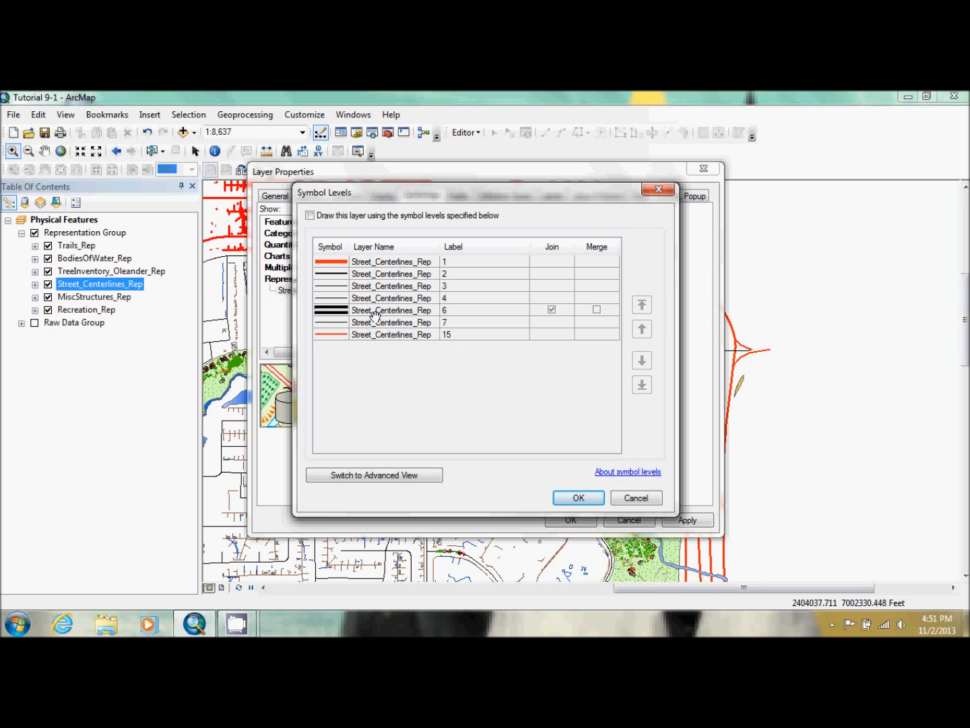
{"action": "left_click", "coordinate": [310, 216]}
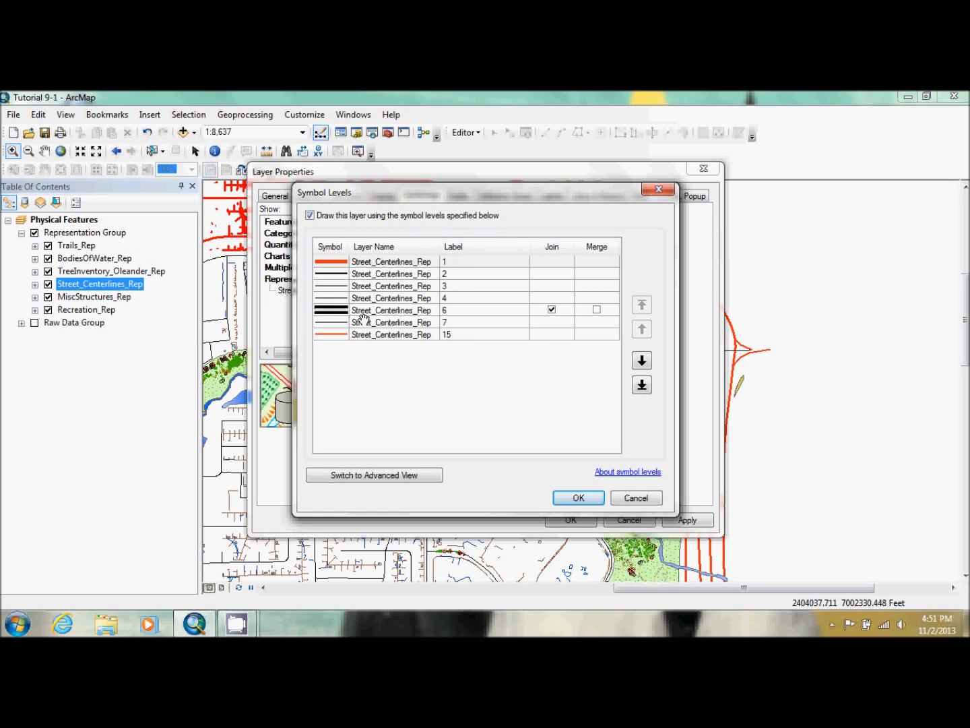
{"action": "left_click", "coordinate": [334, 310]}
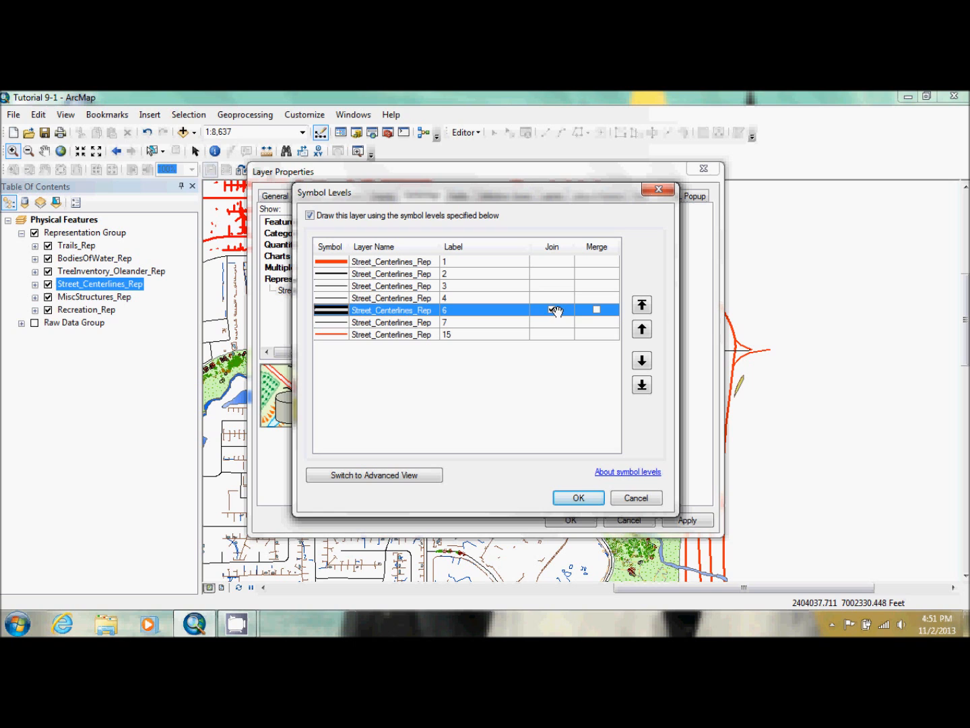
{"action": "left_click", "coordinate": [578, 497]}
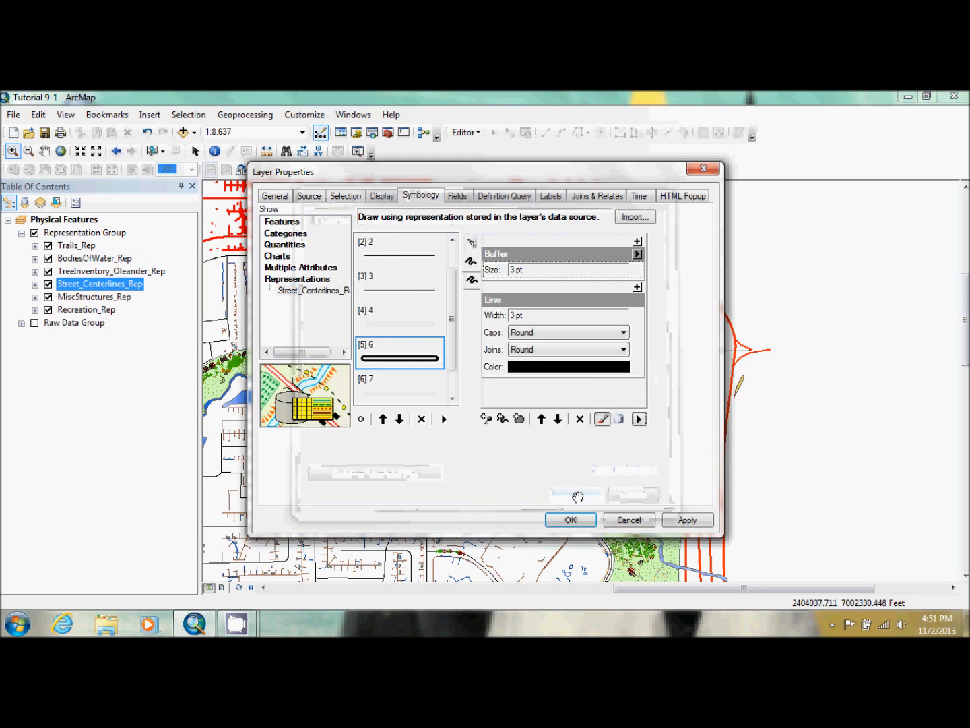
{"action": "left_click", "coordinate": [699, 518]}
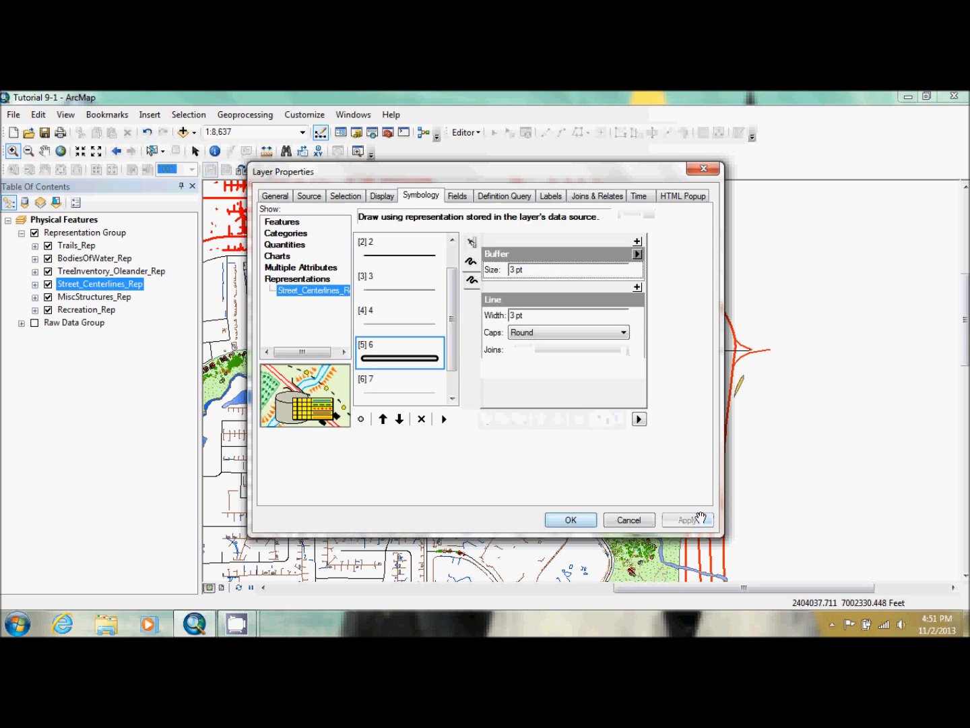
Try toggling the Join option for rule 6 in the symbol levels and apply it to the map
{"action": "left_click_drag", "start_coordinate": [430, 178], "coordinate": [603, 183]}
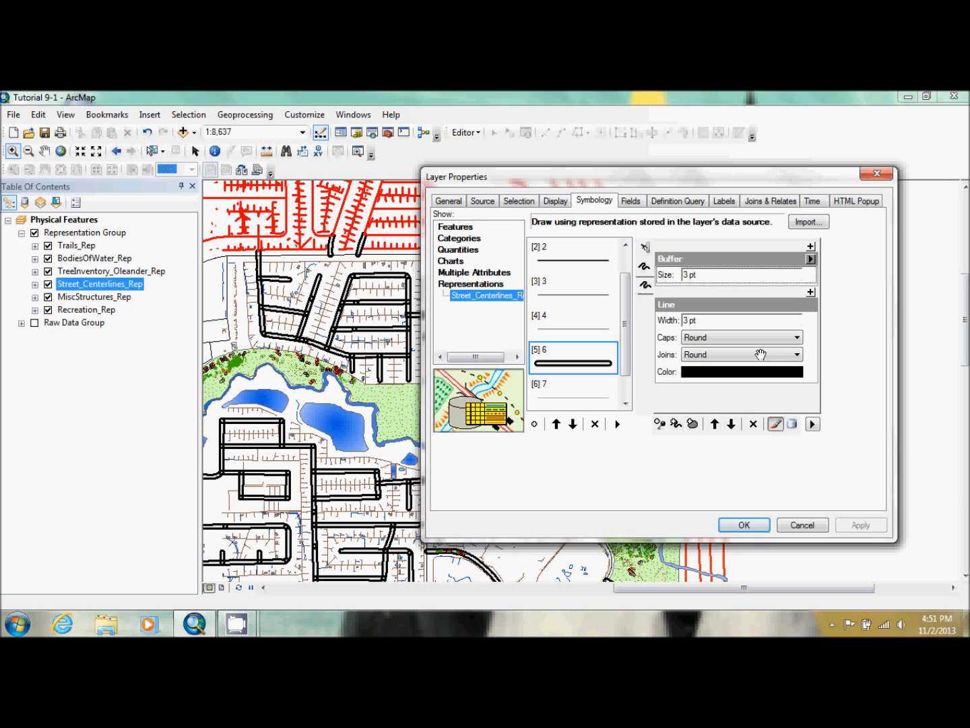
{"action": "left_click", "coordinate": [813, 424]}
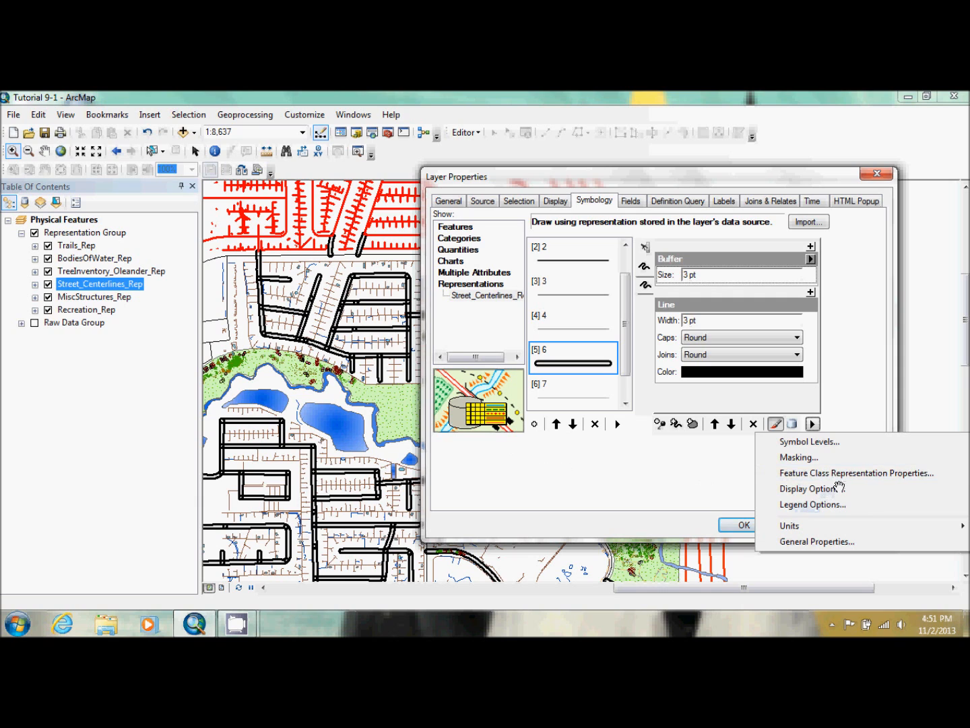
{"action": "left_click", "coordinate": [835, 443]}
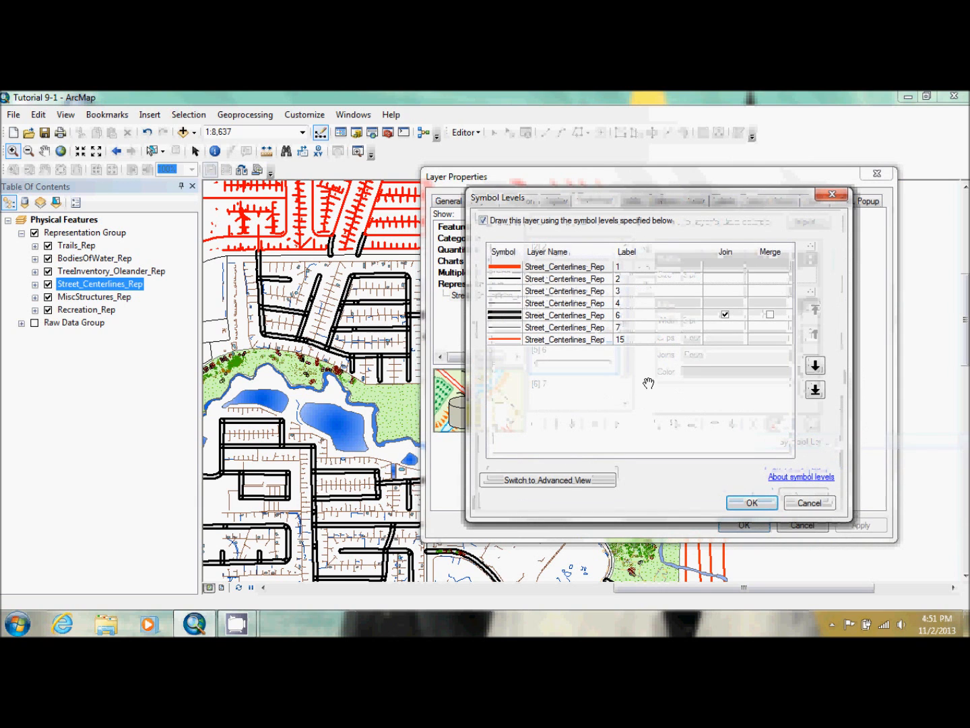
{"action": "left_click", "coordinate": [725, 314]}
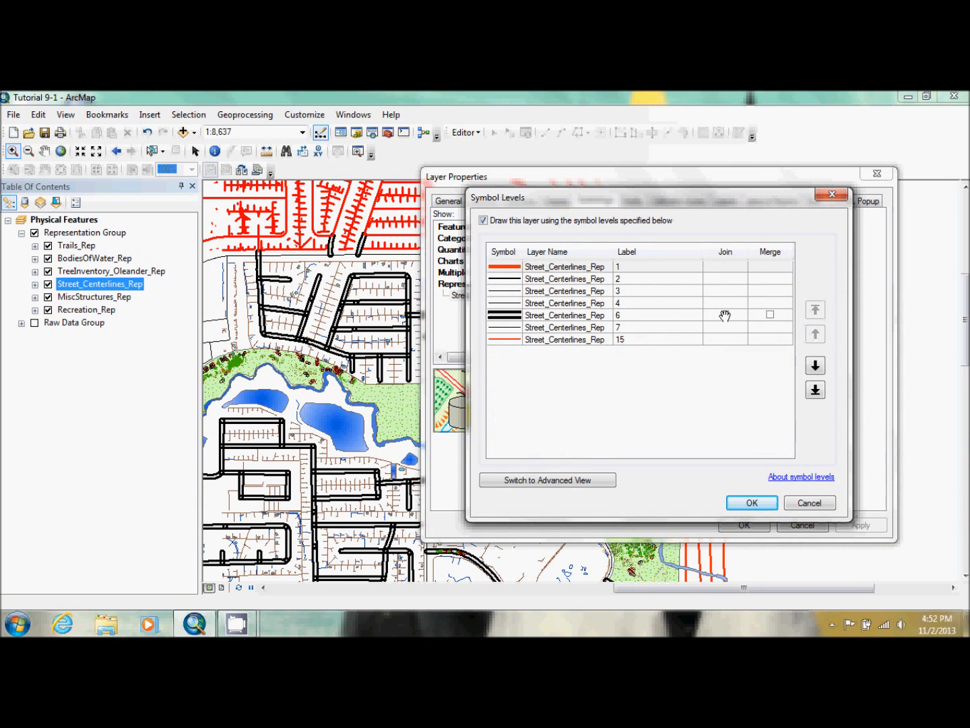
{"action": "left_click", "coordinate": [726, 314]}
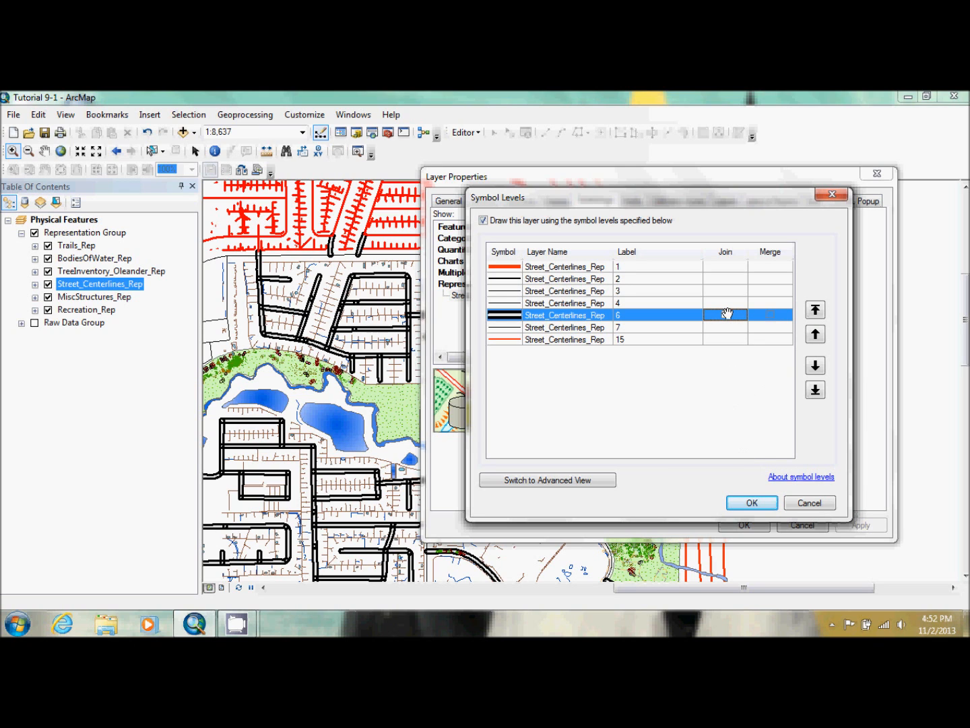
{"action": "left_click", "coordinate": [752, 502]}
{"action": "left_click", "coordinate": [861, 524]}
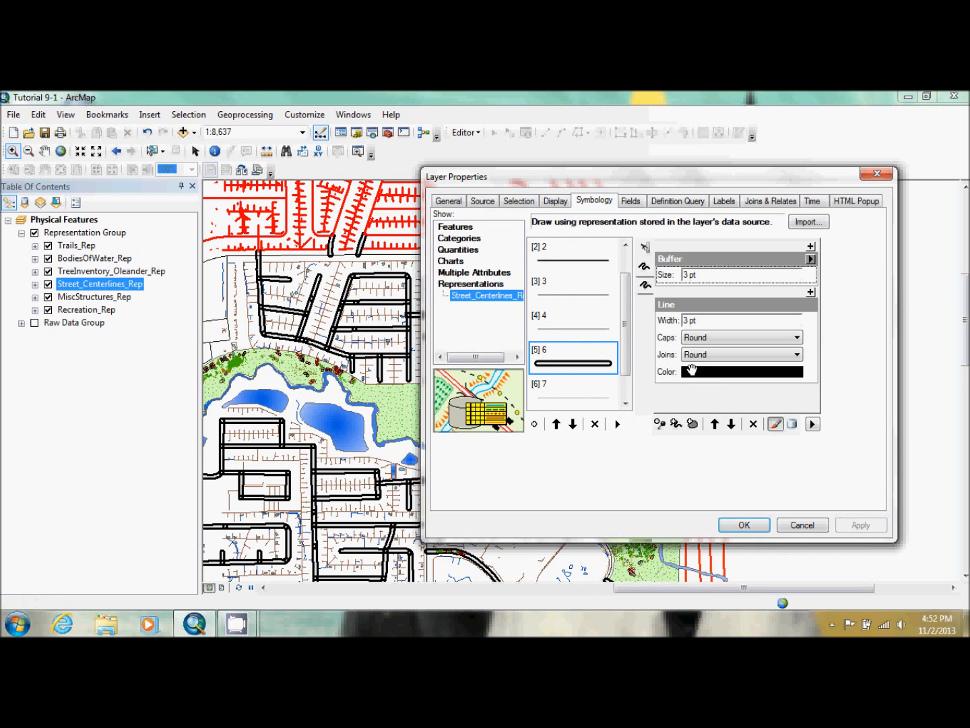
Keep Join enabled for rule 6 in the symbol levels and accept the layer properties
{"action": "left_click", "coordinate": [813, 424]}
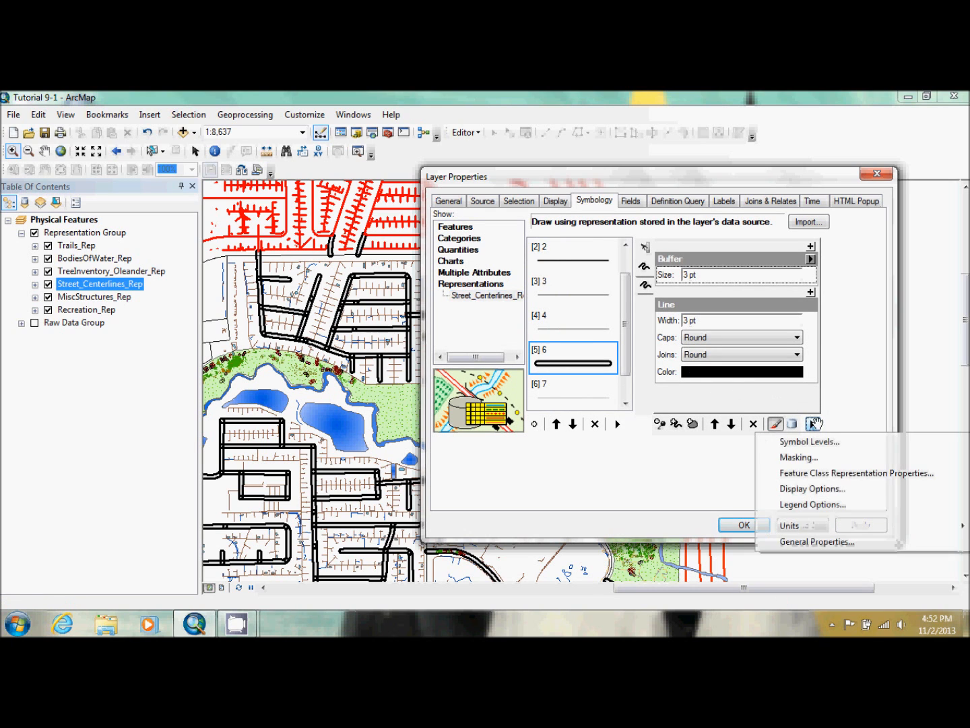
{"action": "left_click", "coordinate": [839, 442]}
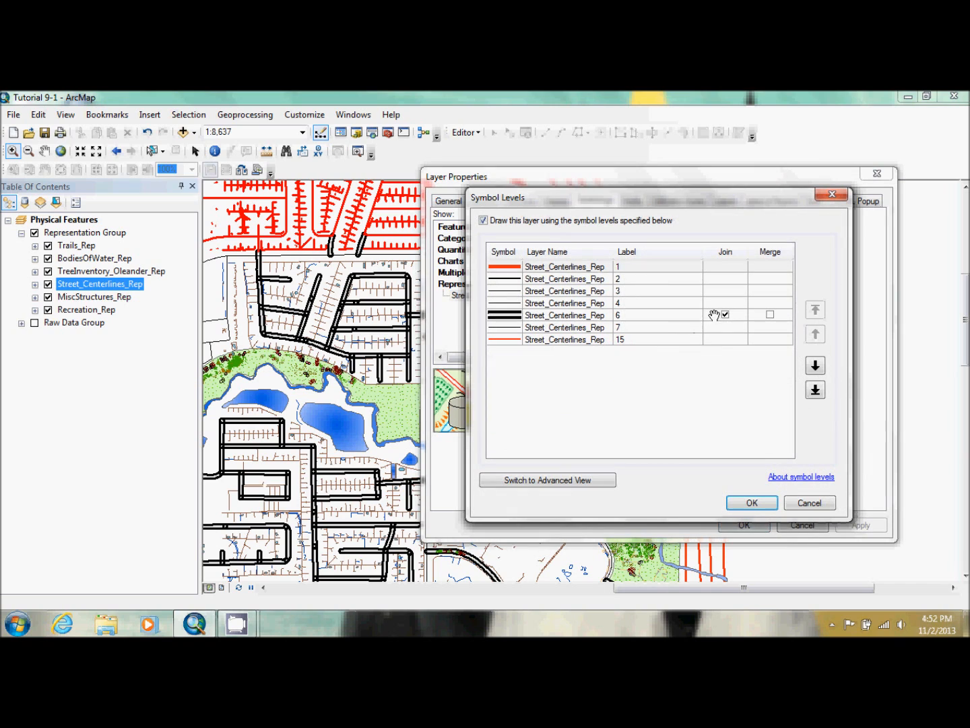
{"action": "left_click", "coordinate": [725, 315]}
{"action": "left_click", "coordinate": [725, 314]}
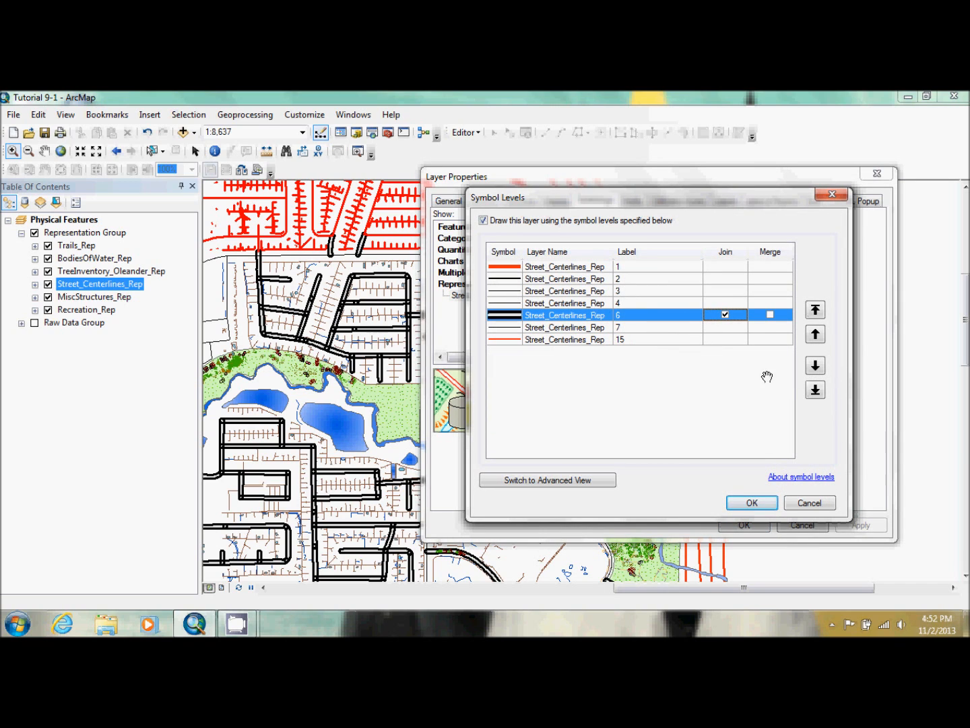
{"action": "left_click", "coordinate": [753, 503]}
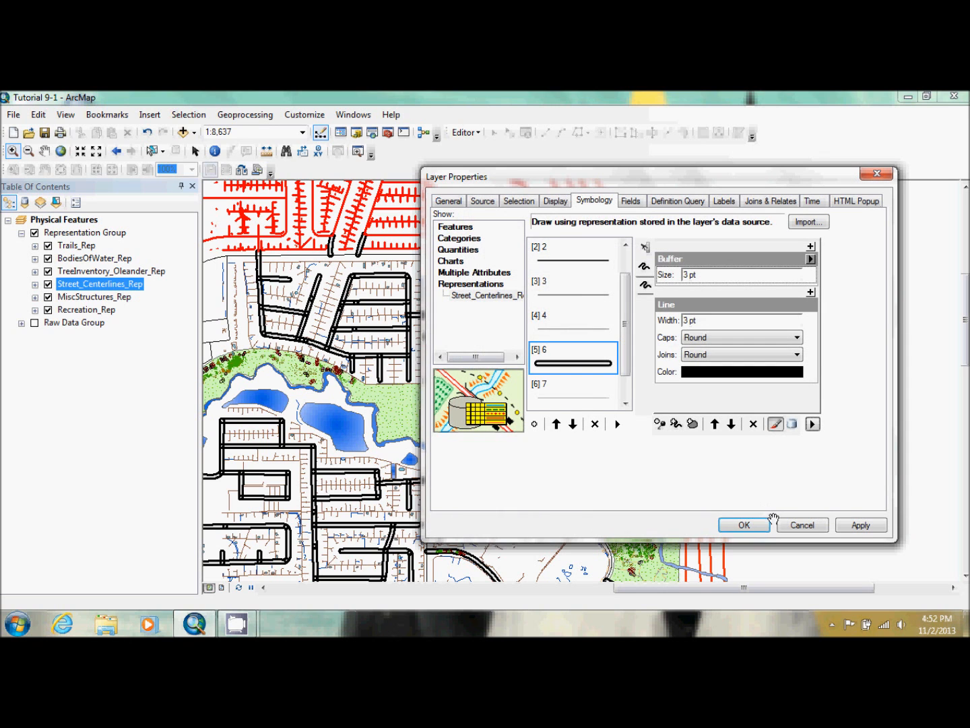
{"action": "left_click", "coordinate": [754, 524]}
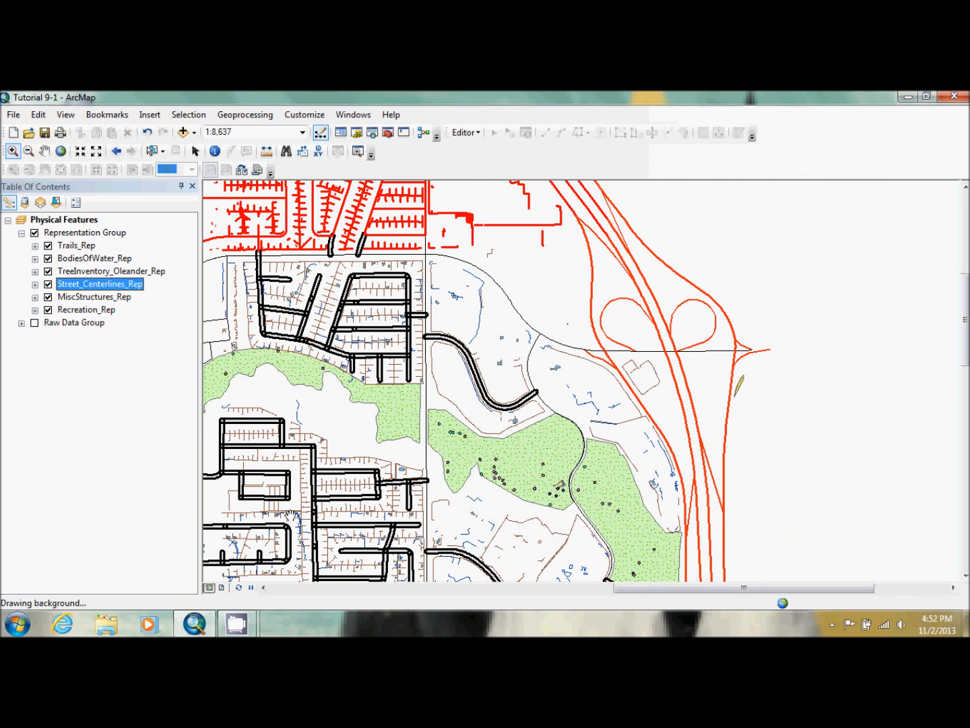
Refresh the map and zoom in to 1:5,000 to examine the restyled streets
{"action": "left_click", "coordinate": [239, 587]}
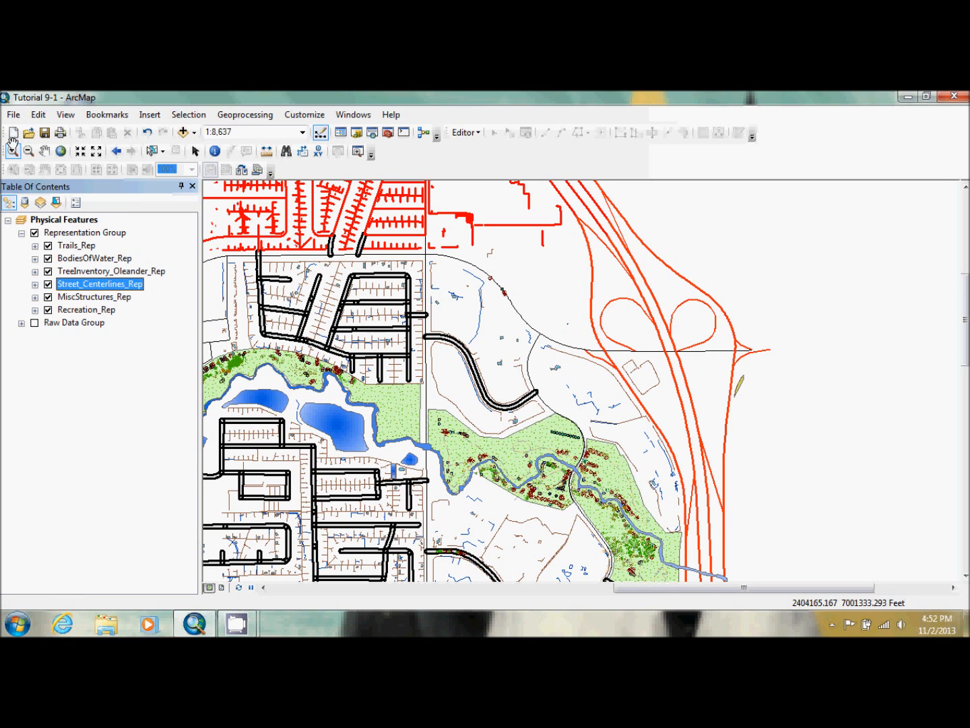
{"action": "left_click", "coordinate": [81, 152]}
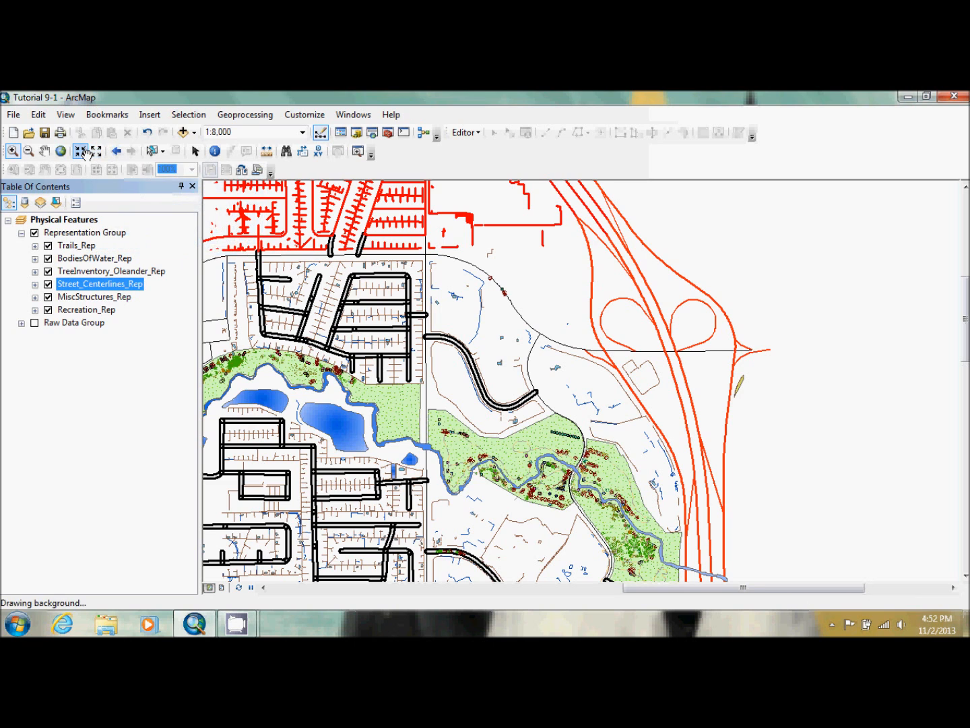
{"action": "left_click", "coordinate": [81, 152]}
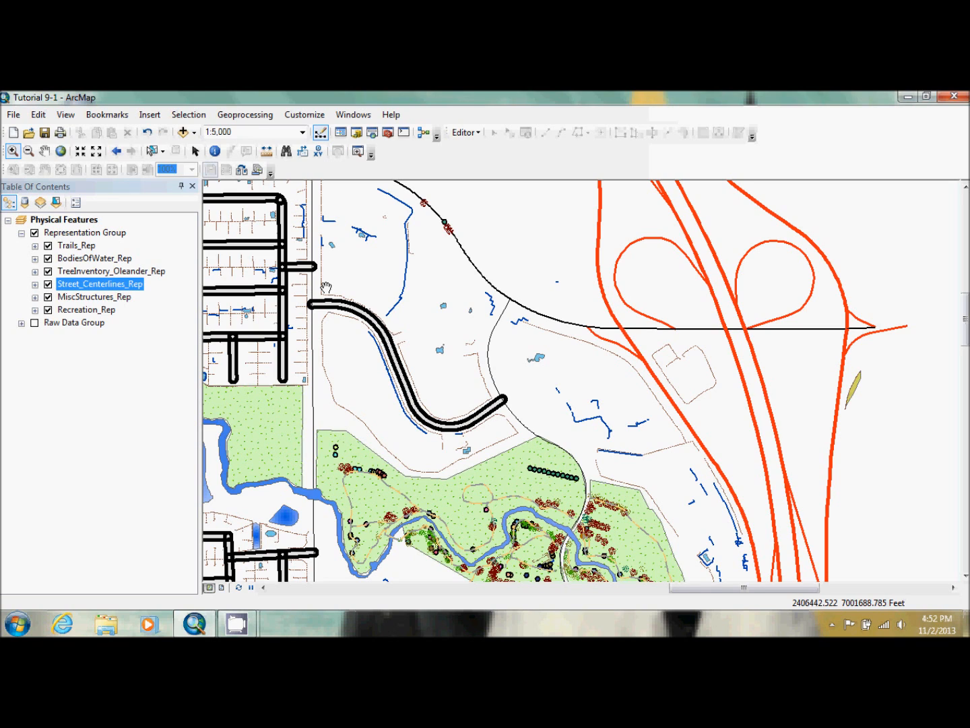
Move the 6 pt gray line layer of rule 6 up in the Street_Centerlines_Rep symbol and apply the change
{"action": "double_click", "coordinate": [64, 281]}
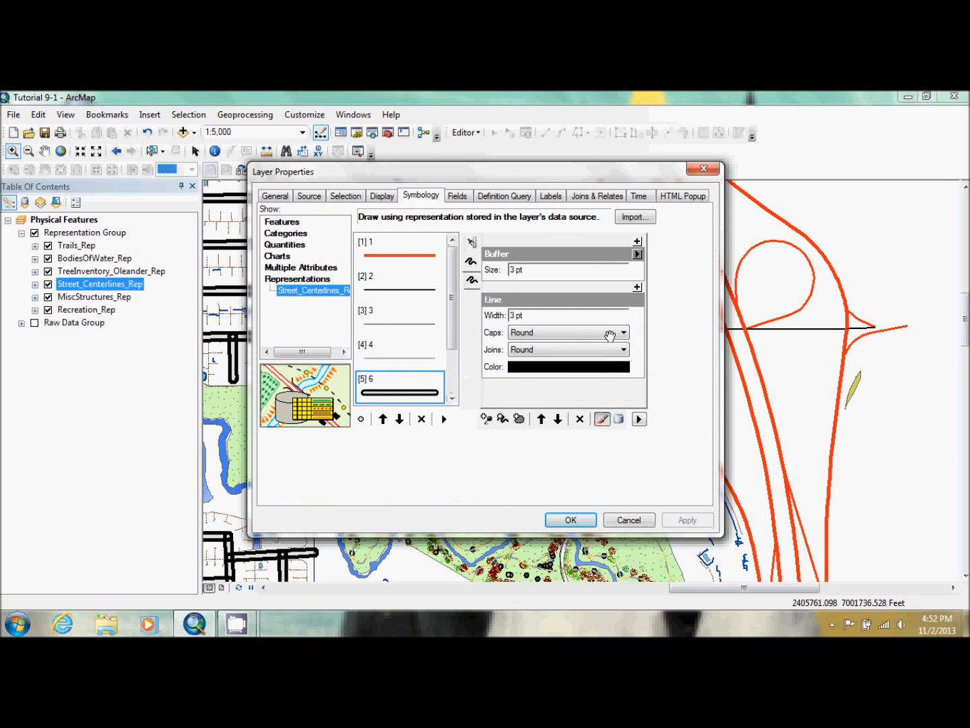
{"action": "left_click", "coordinate": [472, 282]}
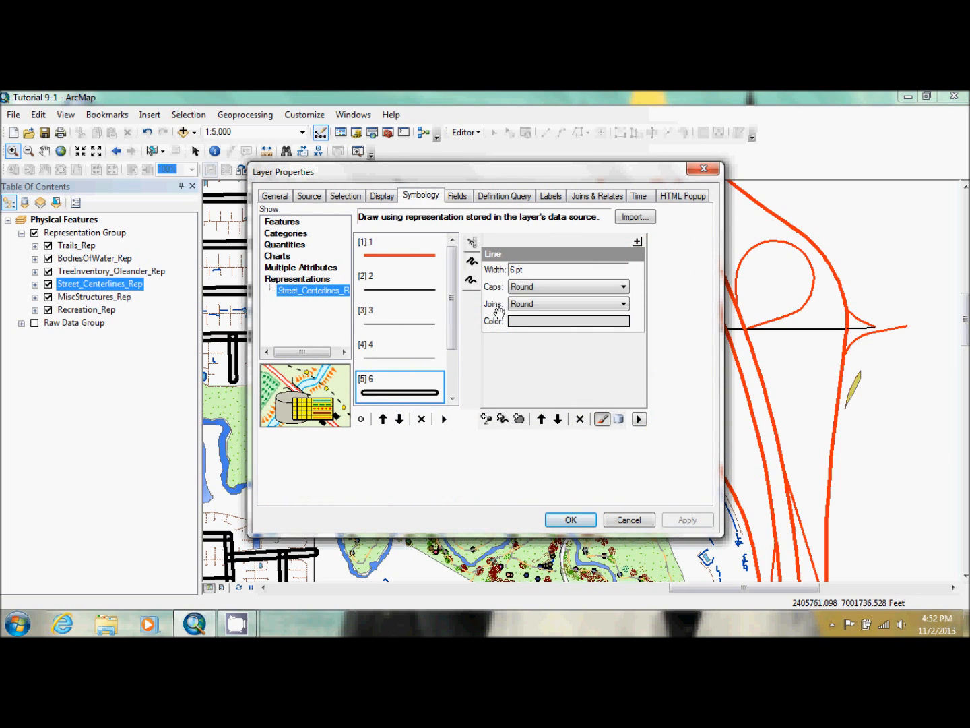
{"action": "left_click", "coordinate": [541, 419]}
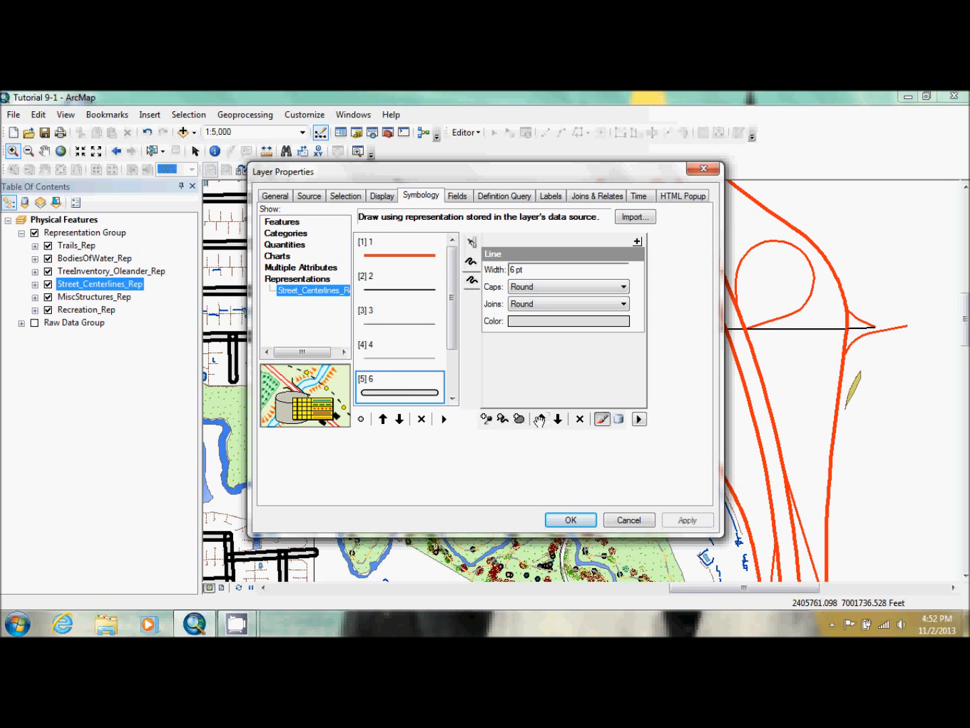
{"action": "left_click", "coordinate": [696, 525]}
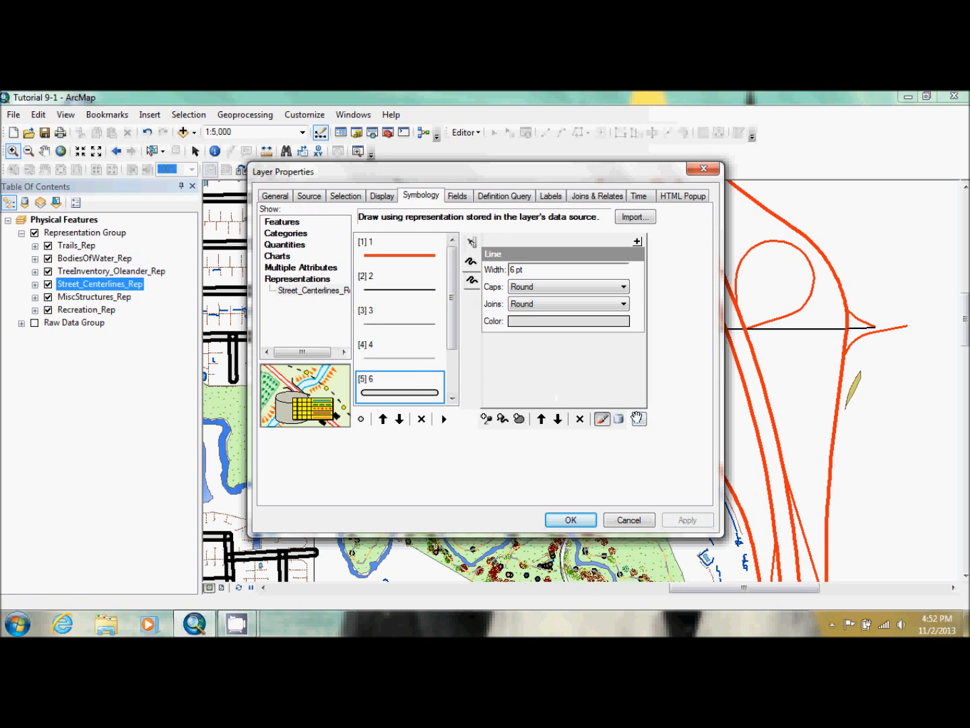
Make sure Join is enabled for rule 6 in the street layer's symbol levels and accept the setting
{"action": "left_click", "coordinate": [639, 418]}
{"action": "left_click", "coordinate": [677, 436]}
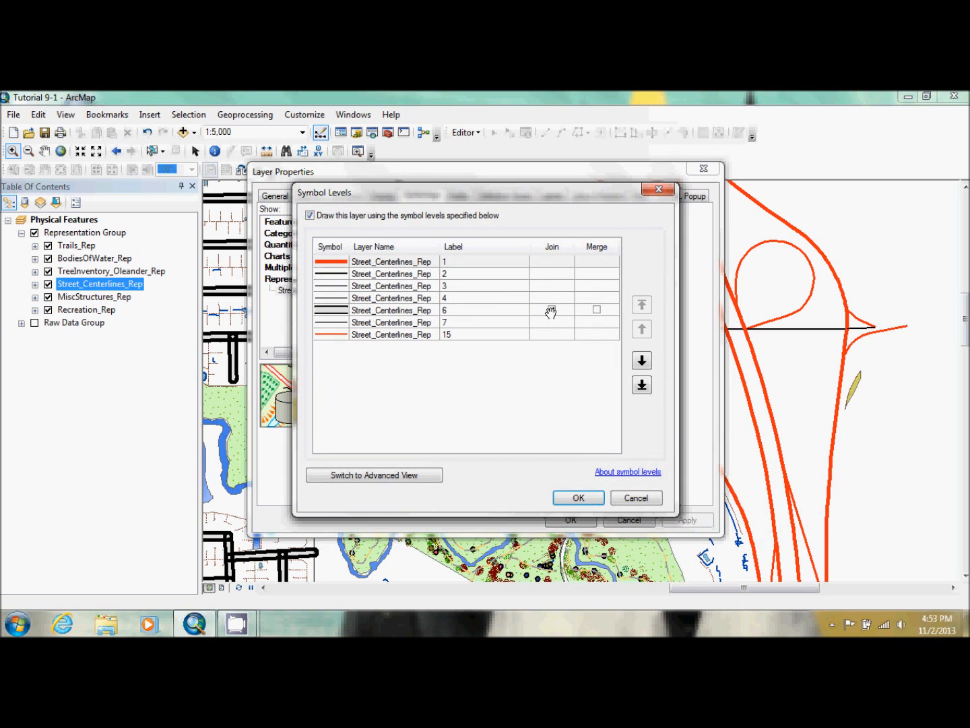
{"action": "left_click", "coordinate": [551, 310]}
{"action": "left_click", "coordinate": [551, 310]}
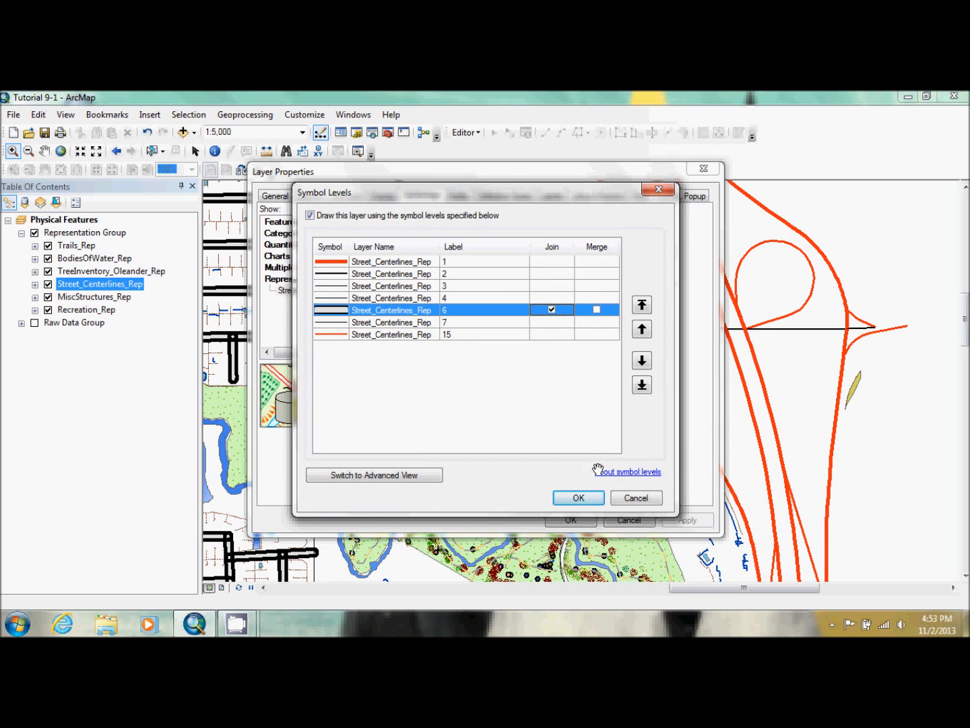
{"action": "left_click", "coordinate": [581, 497]}
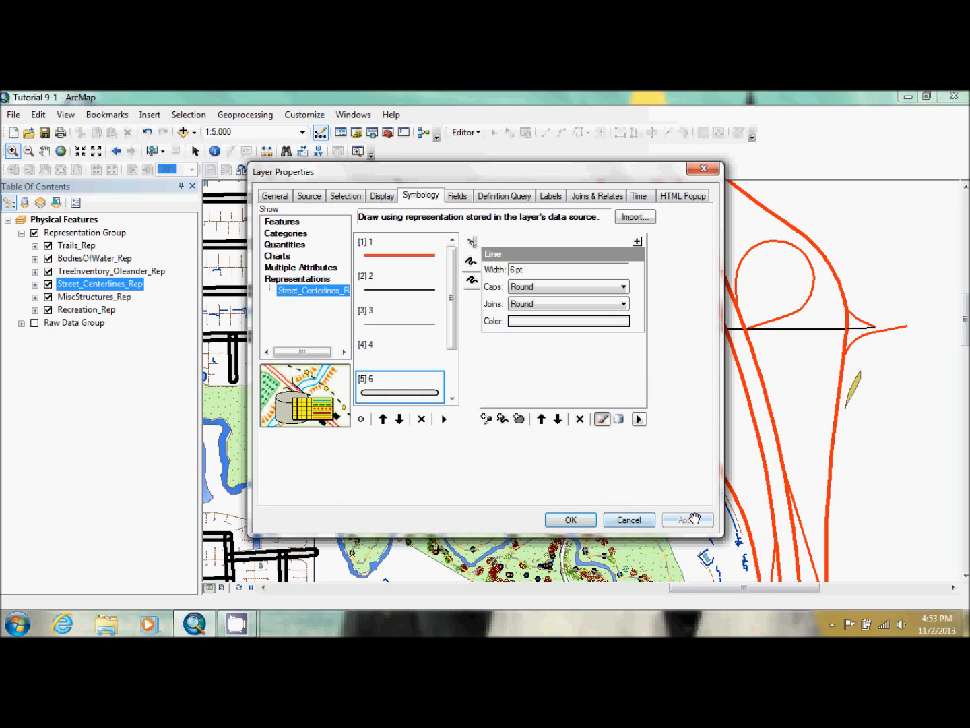
Try moving rule 6 to the top of the symbol levels order and apply it to the layer
{"action": "left_click", "coordinate": [639, 418]}
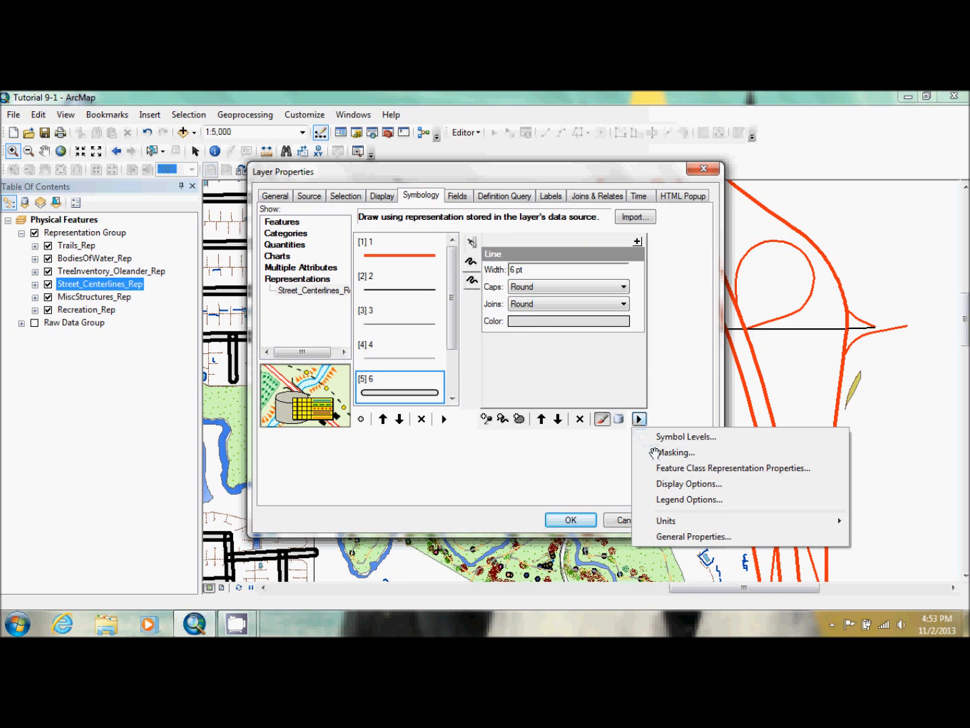
{"action": "left_click", "coordinate": [660, 437]}
{"action": "left_click", "coordinate": [331, 310]}
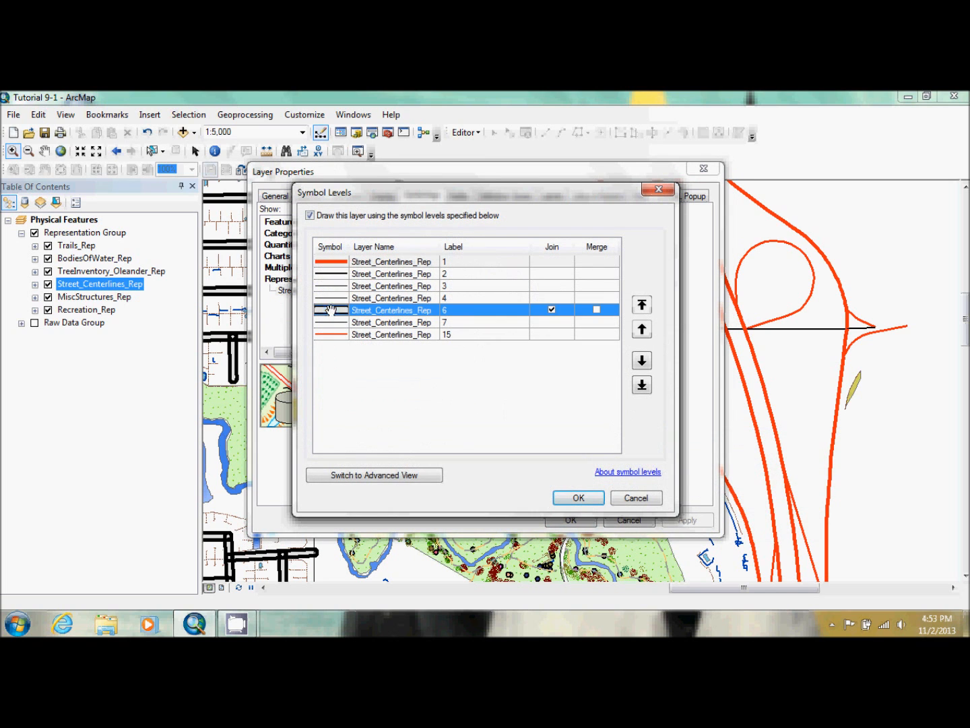
{"action": "left_click", "coordinate": [641, 304]}
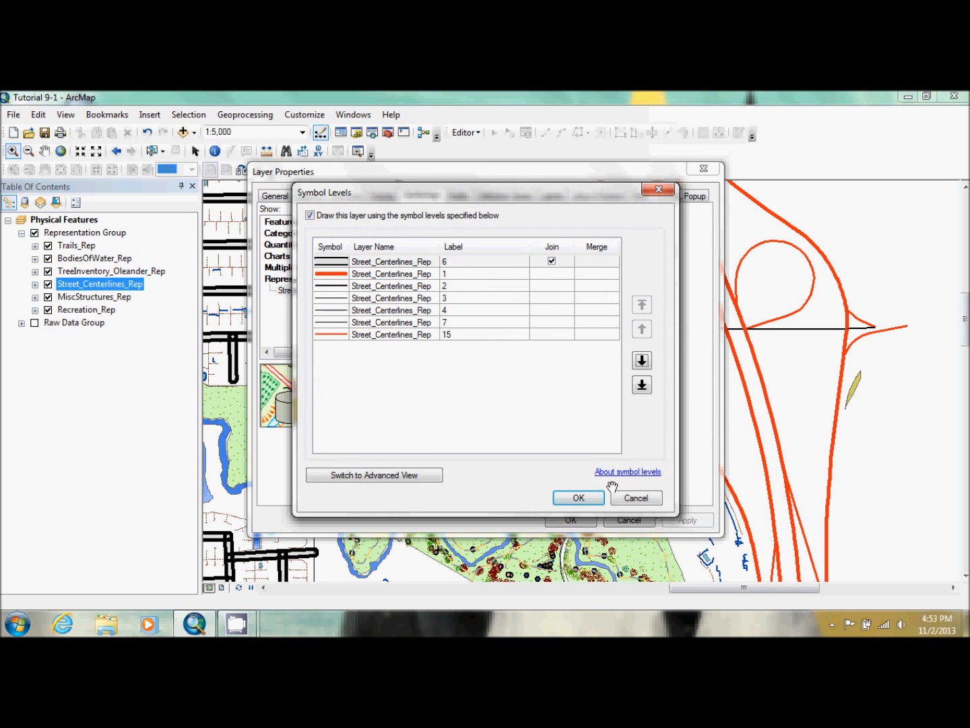
{"action": "left_click", "coordinate": [584, 498]}
{"action": "left_click", "coordinate": [687, 520]}
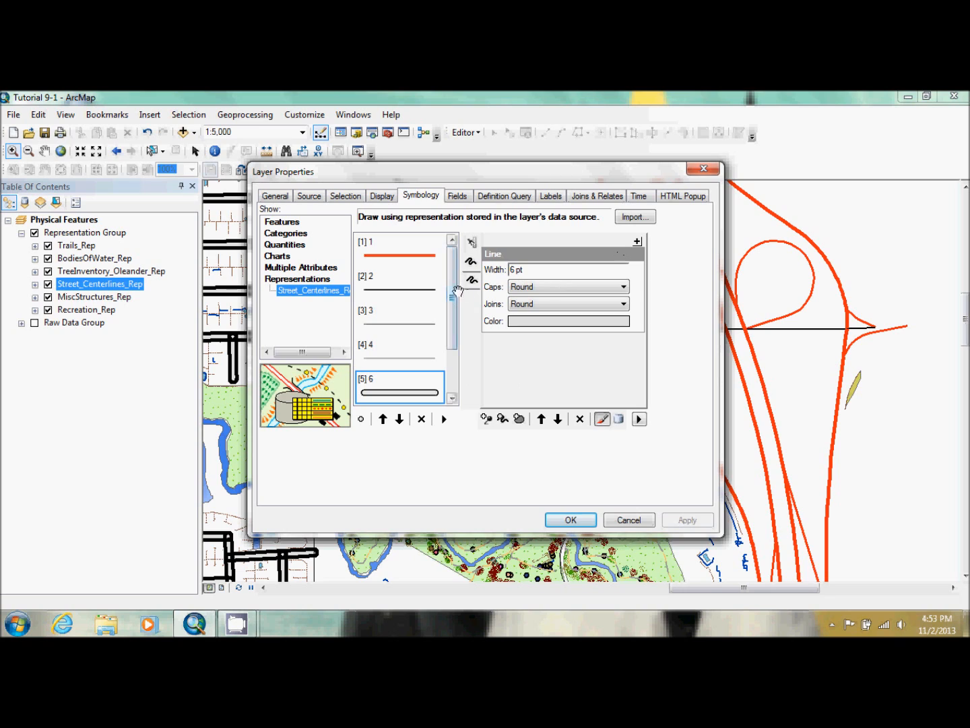
Restyle the line of street rule 4 with a width of 8 pt, Round caps and the color Gray 10%
{"action": "left_click", "coordinate": [471, 282]}
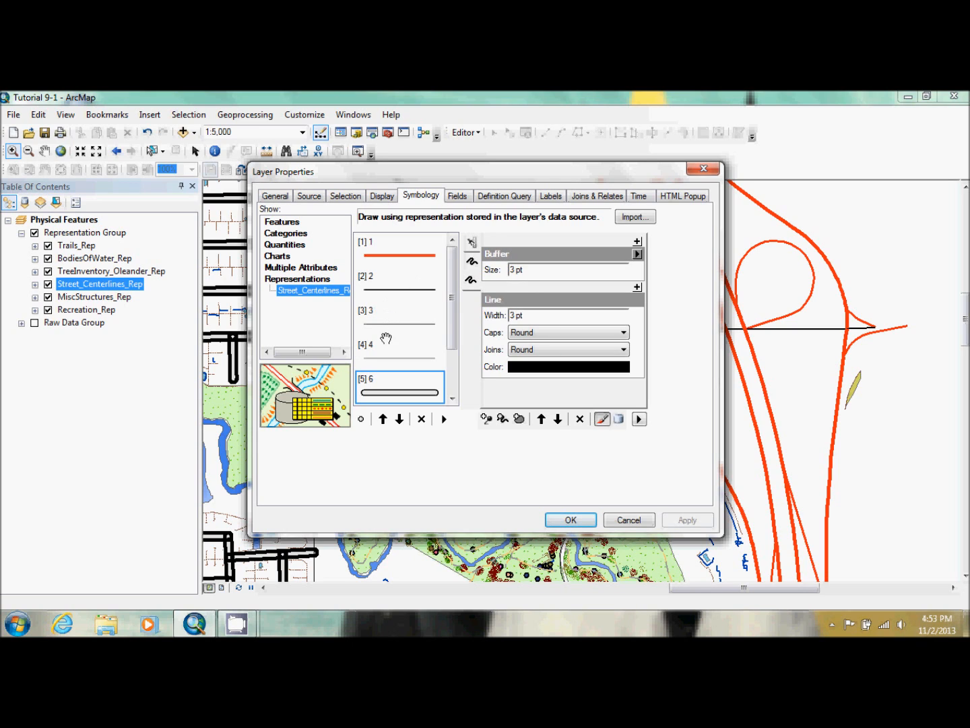
{"action": "left_click", "coordinate": [378, 344]}
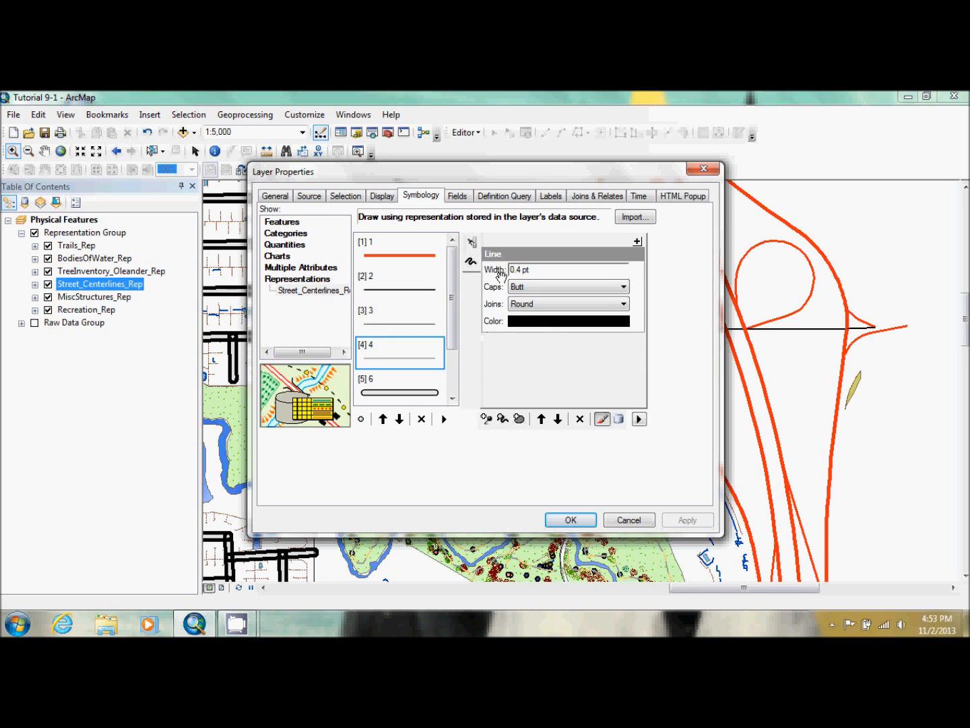
{"action": "left_click", "coordinate": [516, 271]}
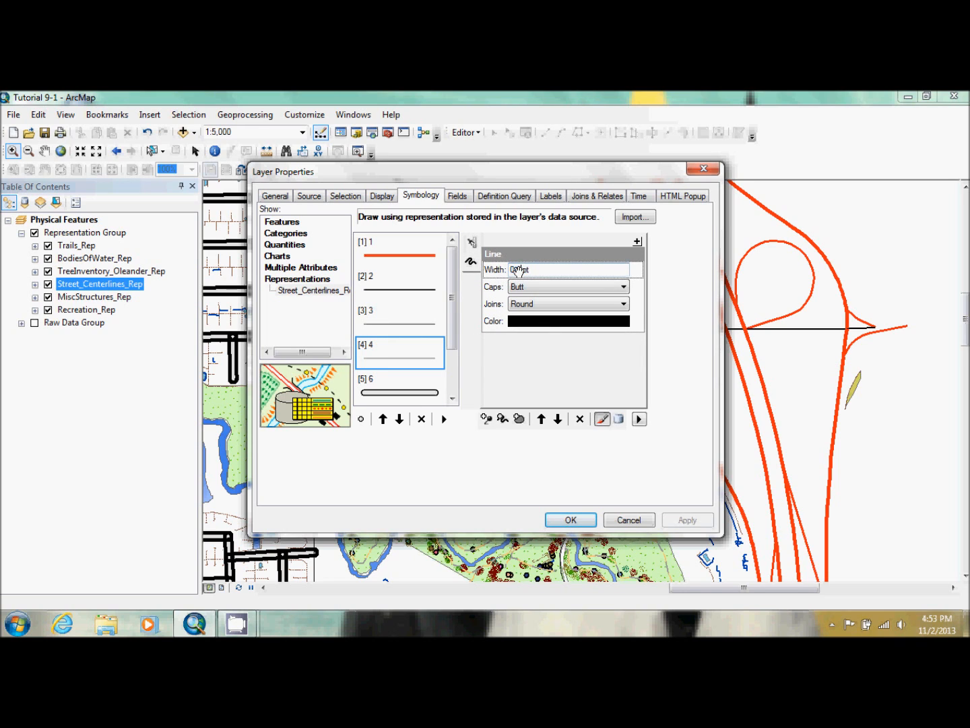
{"action": "key", "text": "BackSpace"}
{"action": "key", "text": "BackSpace"}
{"action": "left_click", "coordinate": [543, 286]}
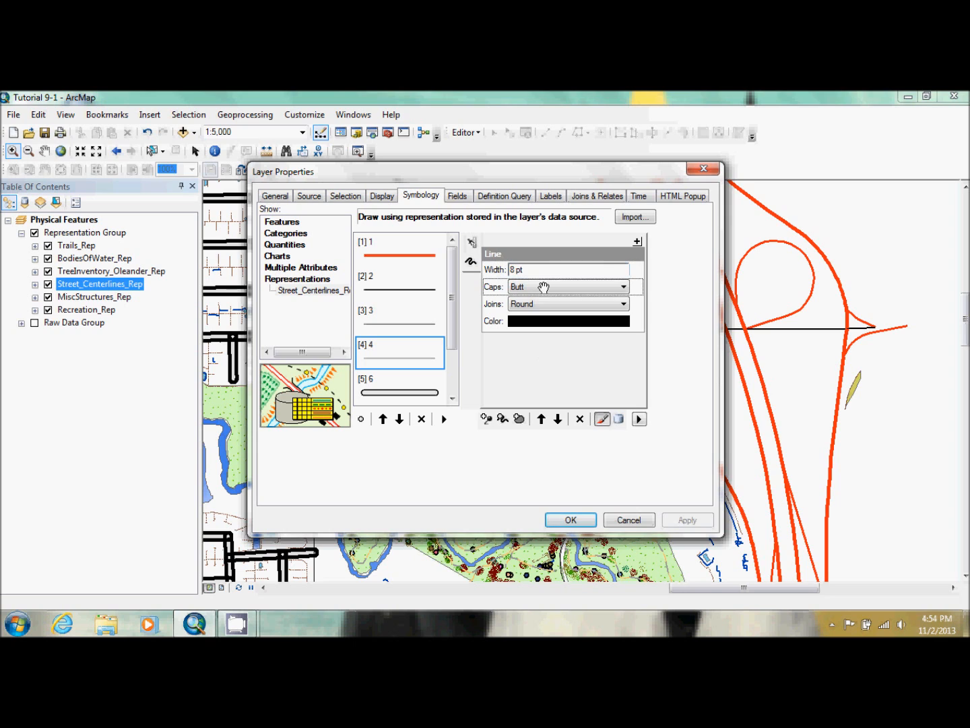
{"action": "left_click", "coordinate": [543, 308]}
{"action": "left_click", "coordinate": [548, 322]}
{"action": "left_click", "coordinate": [548, 321]}
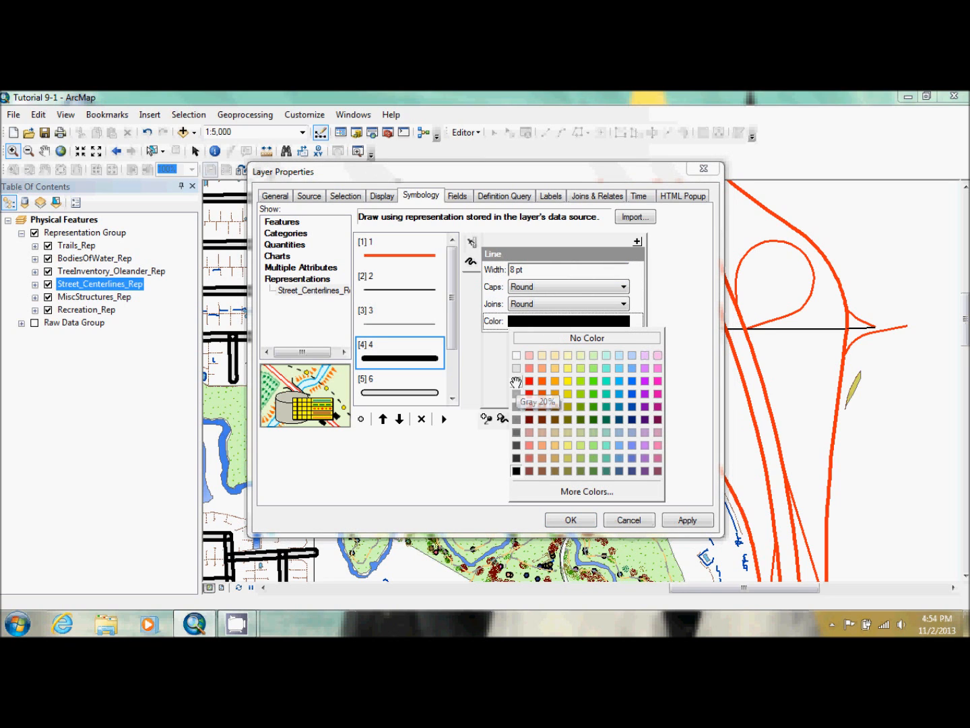
{"action": "left_click", "coordinate": [517, 371]}
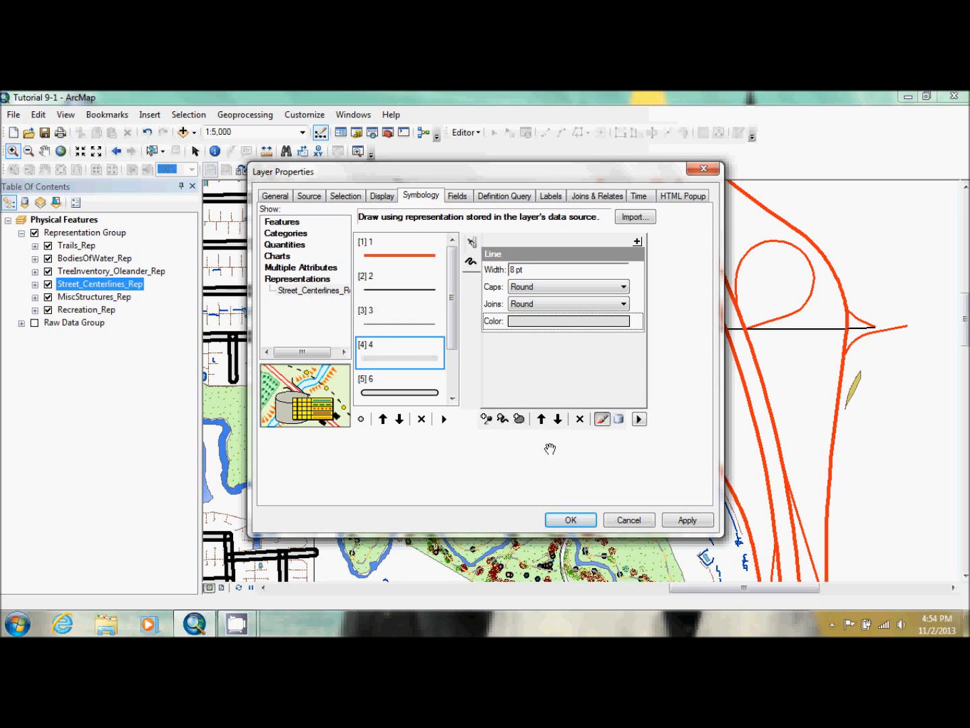
Add two line layers to rule 4, give one a 2 pt width and a 4 pt Buffer effect, and apply the changes
{"action": "double_click", "coordinate": [503, 419]}
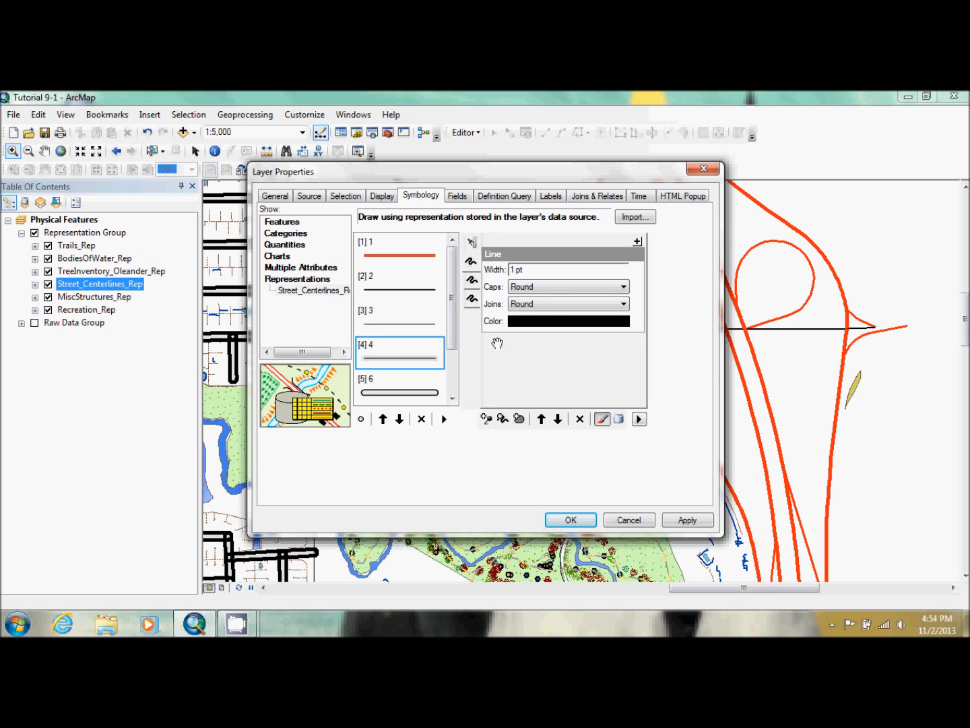
{"action": "left_click", "coordinate": [514, 268]}
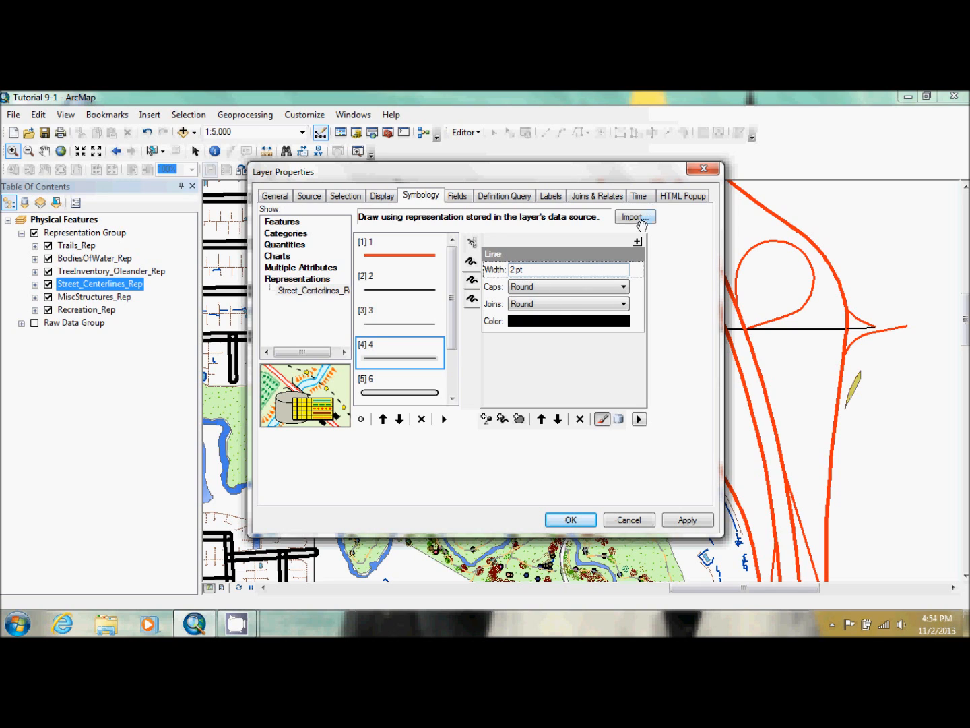
{"action": "left_click", "coordinate": [637, 240]}
{"action": "left_click", "coordinate": [456, 440]}
{"action": "left_click", "coordinate": [488, 467]}
{"action": "left_click", "coordinate": [514, 269]}
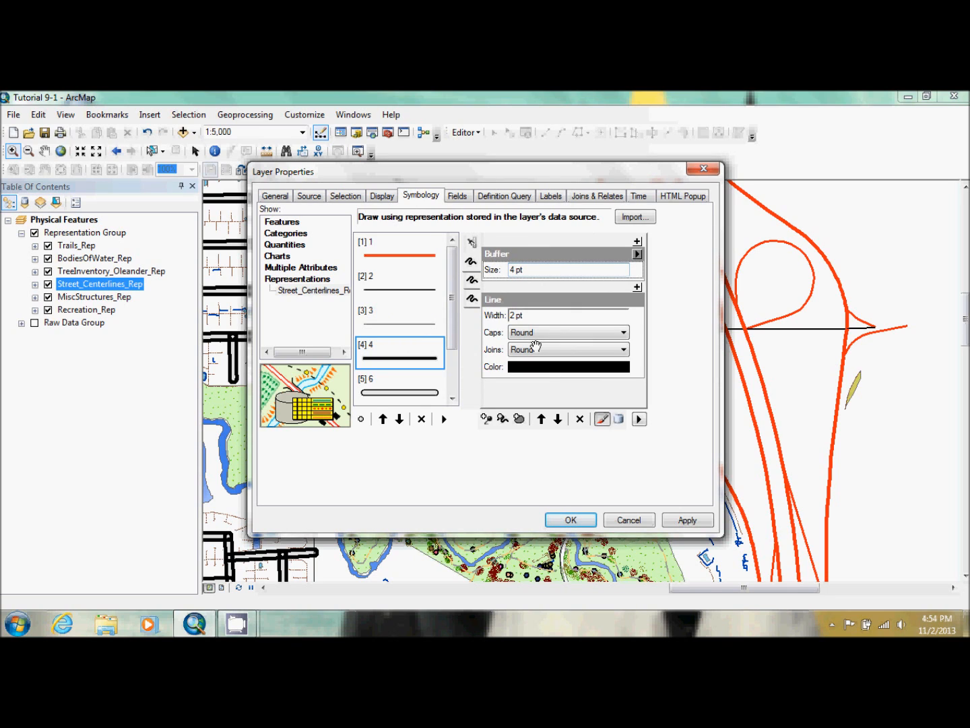
{"action": "left_click", "coordinate": [687, 520]}
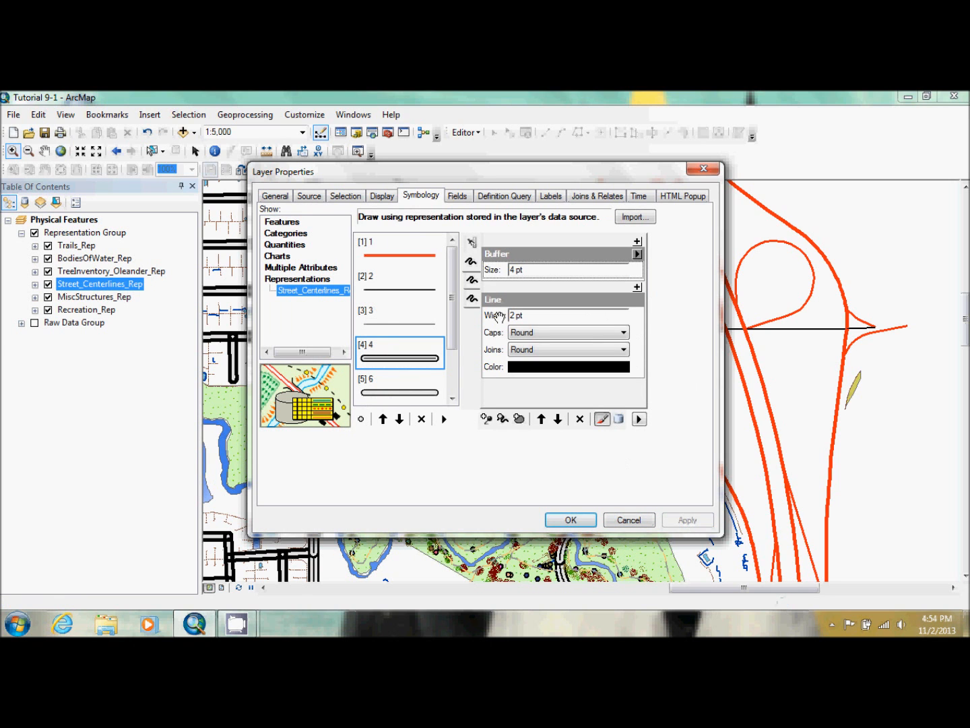
Remove the 8 pt gray line layer from rule 4 and apply the change to the map
{"action": "left_click_drag", "start_coordinate": [413, 170], "coordinate": [595, 179]}
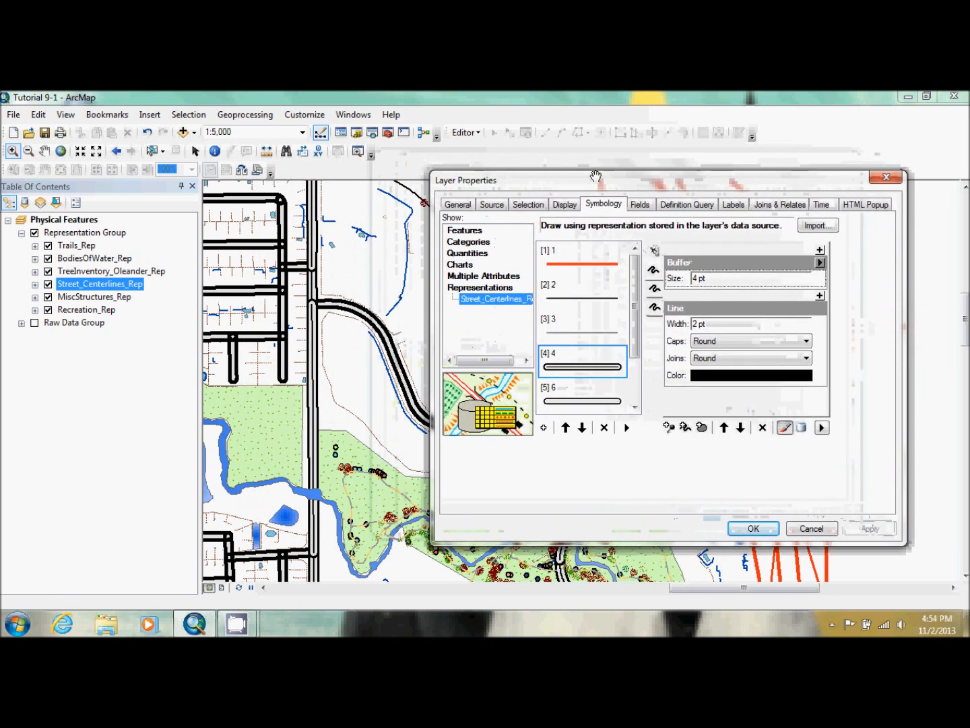
{"action": "left_click", "coordinate": [597, 361]}
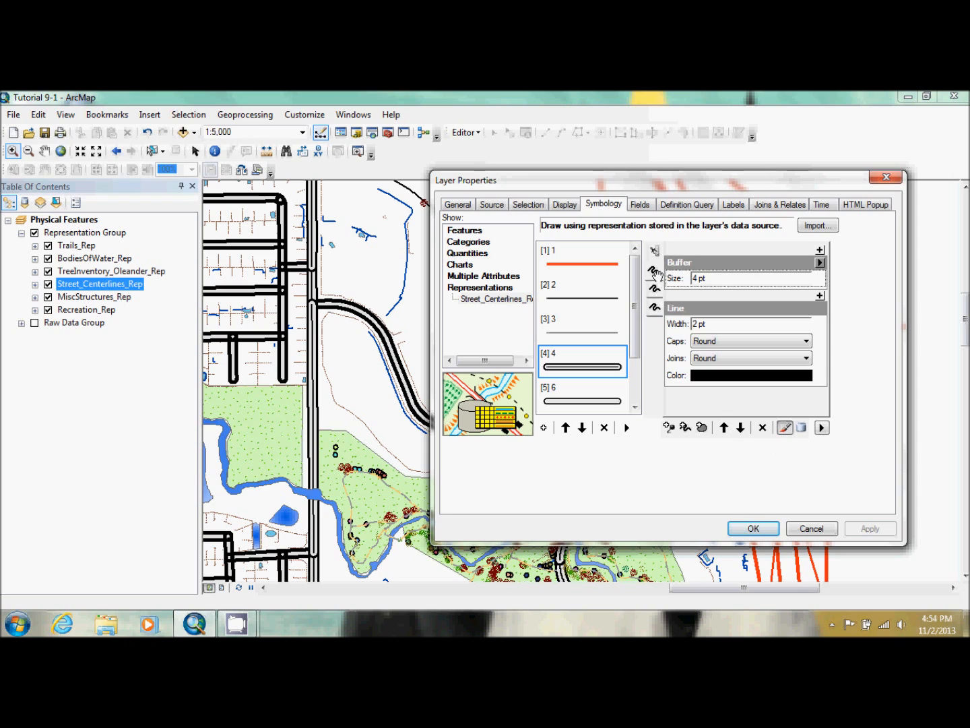
{"action": "left_click", "coordinate": [655, 307]}
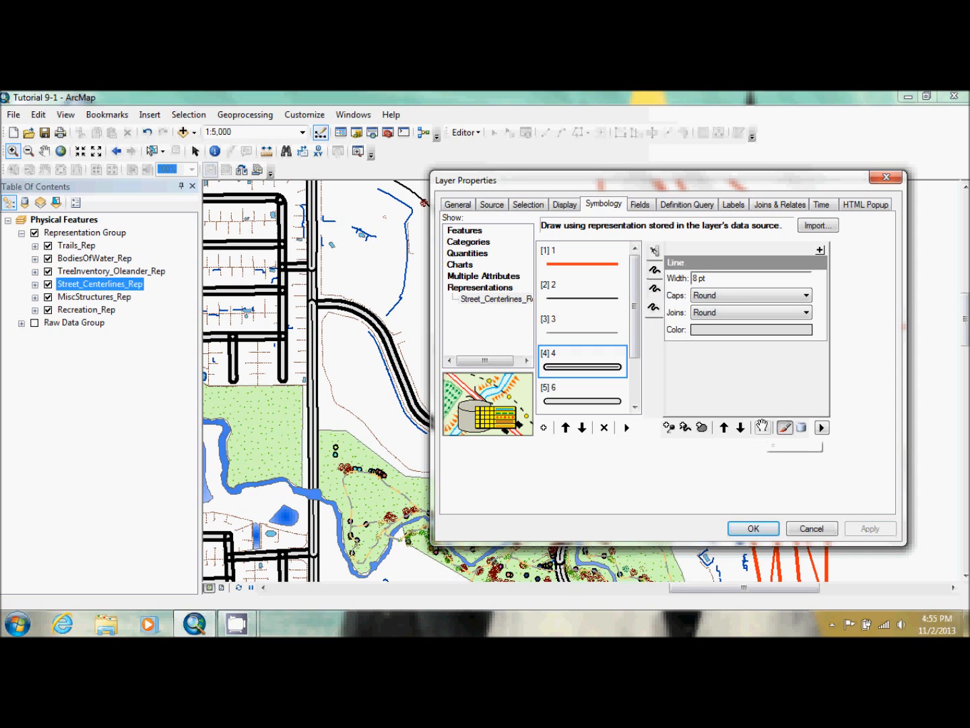
{"action": "left_click", "coordinate": [762, 428]}
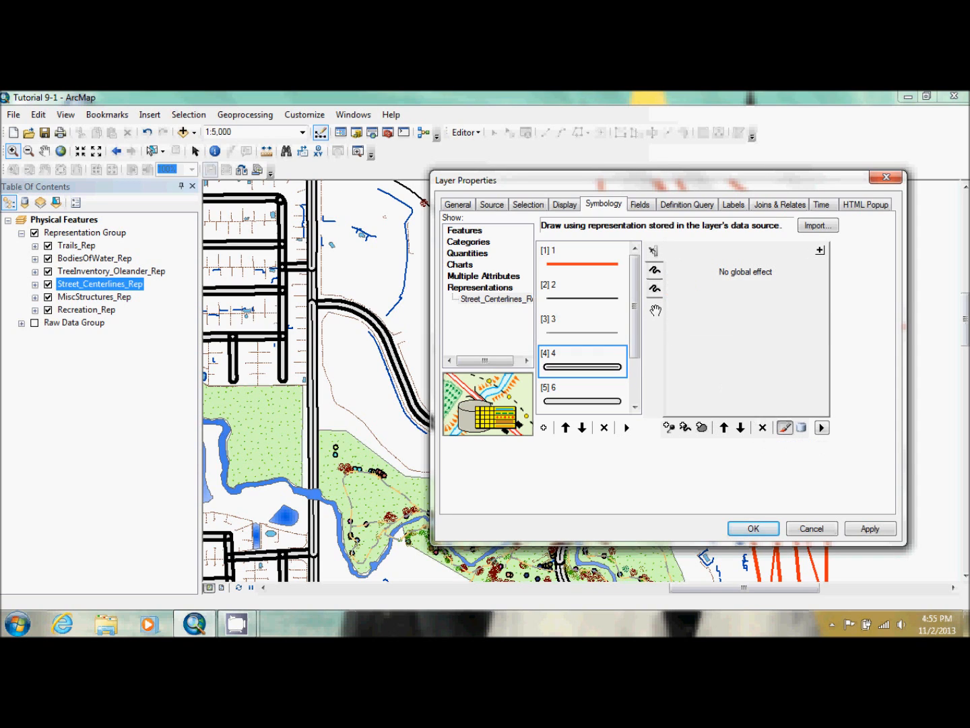
{"action": "left_click", "coordinate": [654, 290]}
{"action": "left_click", "coordinate": [655, 272]}
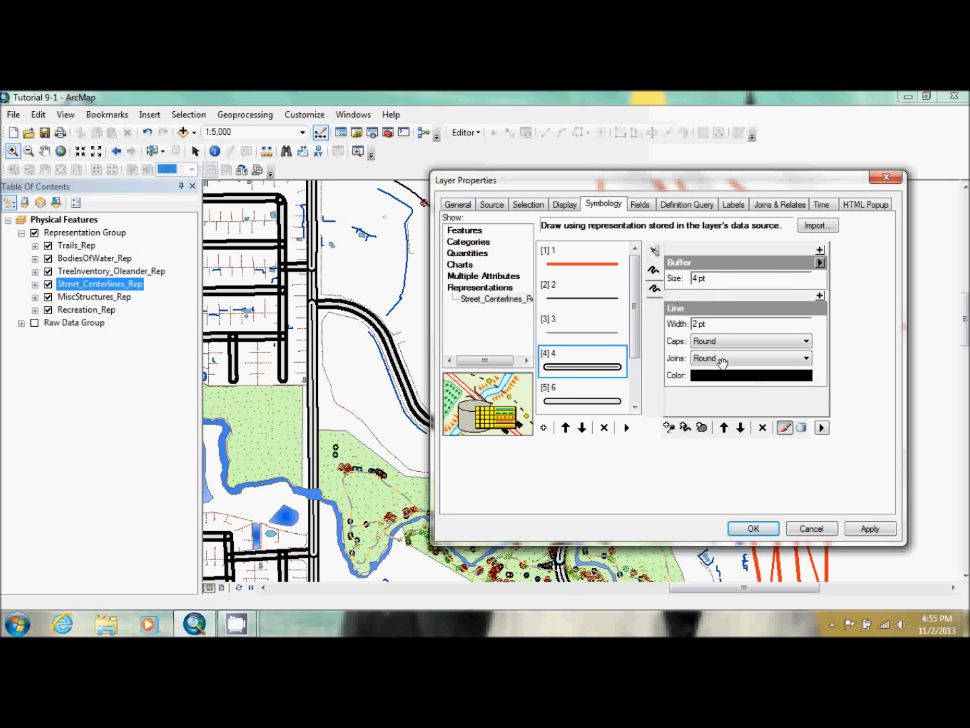
{"action": "left_click", "coordinate": [876, 527]}
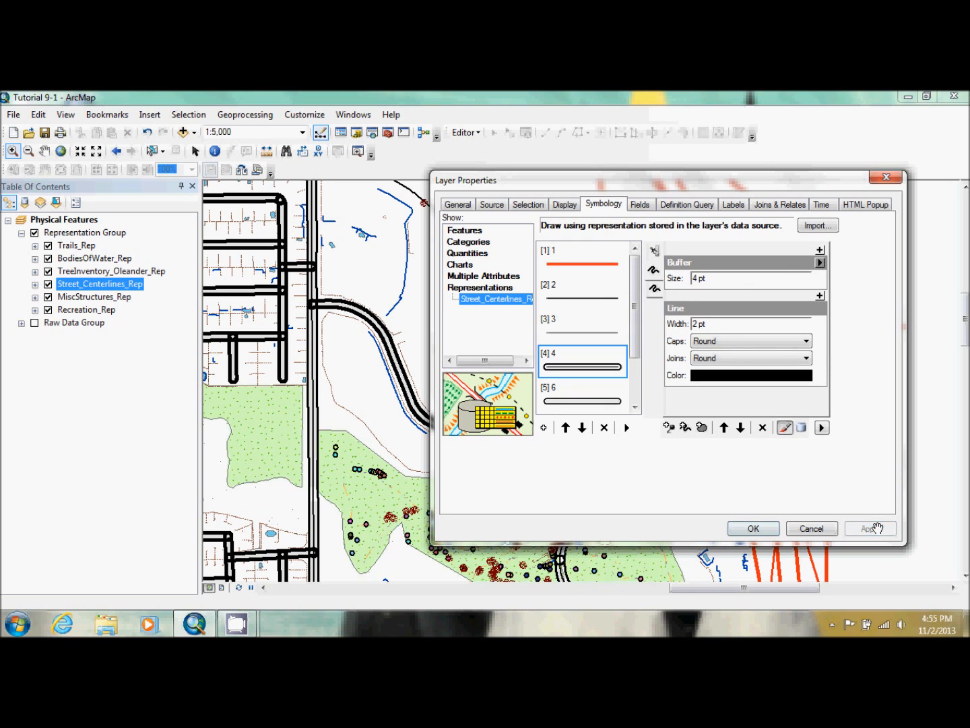
Set rule 4's remaining unbuffered line layer to 8 pt wide in Gray 10% and apply the change
{"action": "left_click", "coordinate": [653, 288]}
{"action": "left_click", "coordinate": [654, 271]}
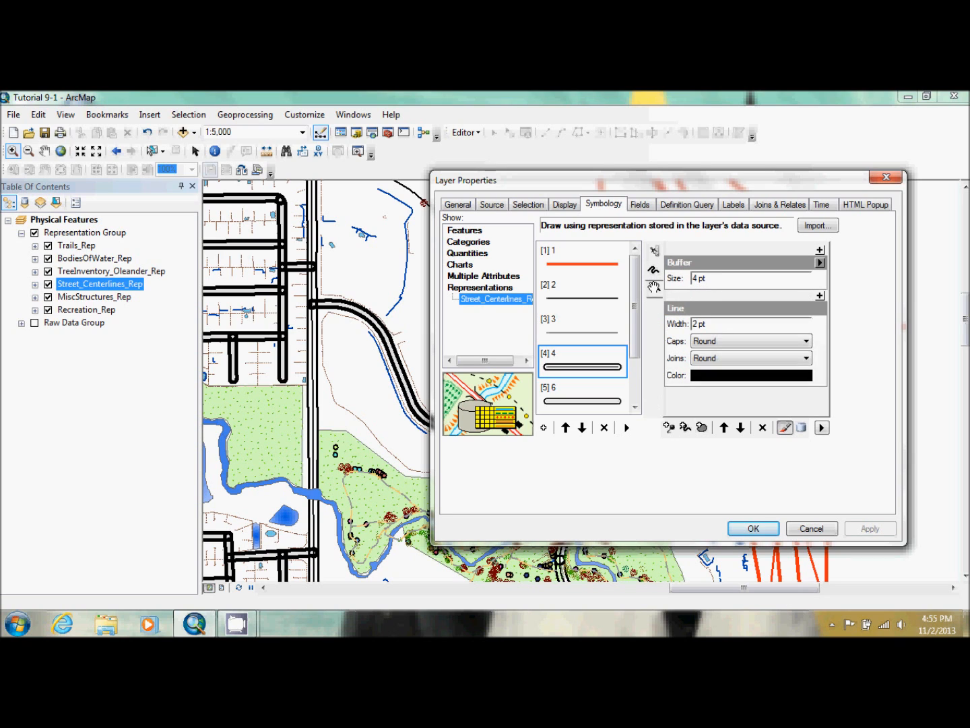
{"action": "left_click", "coordinate": [653, 288]}
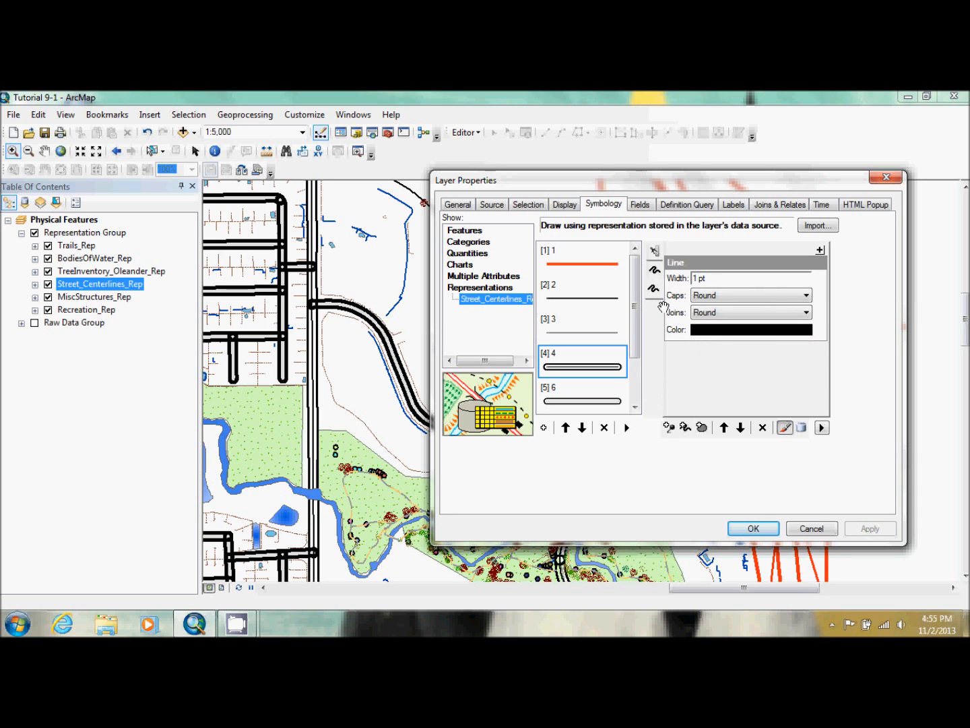
{"action": "left_click", "coordinate": [653, 288]}
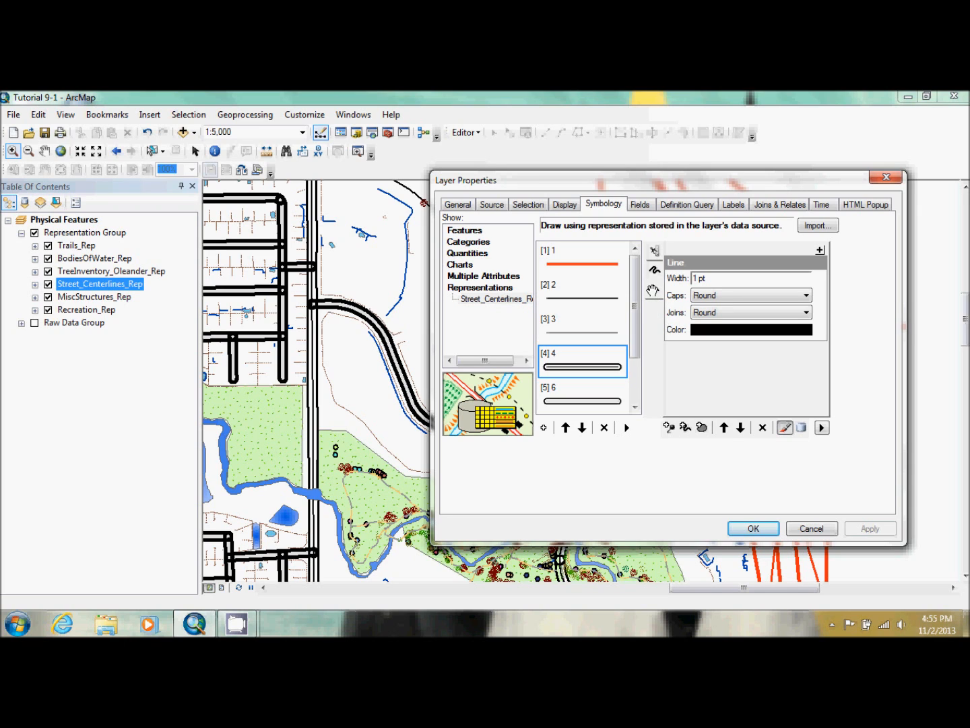
{"action": "left_click_drag", "start_coordinate": [653, 290], "coordinate": [653, 272]}
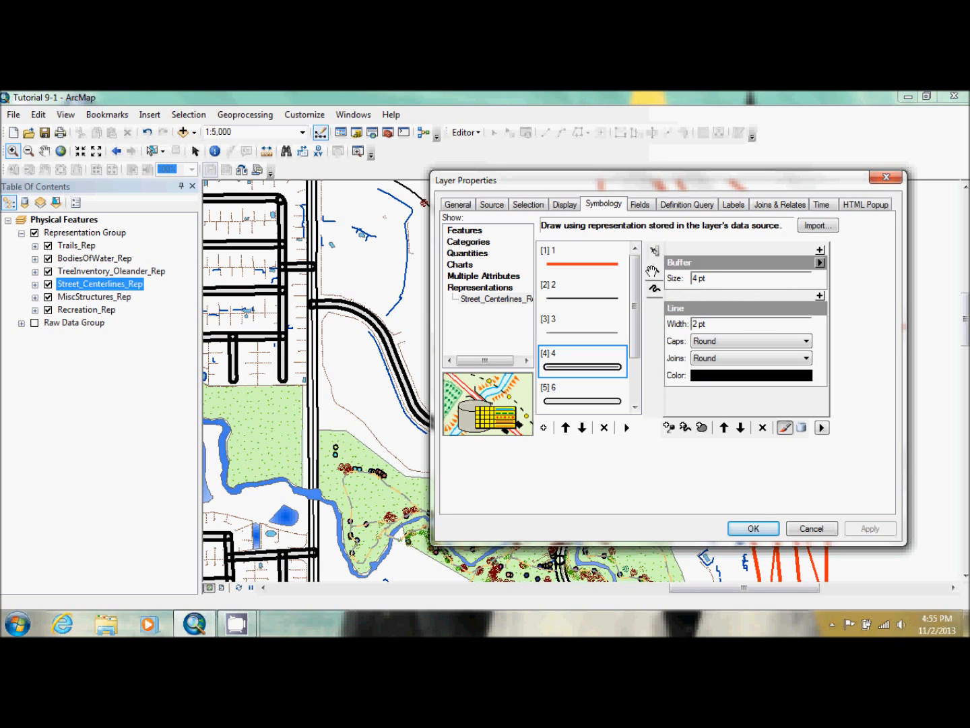
{"action": "left_click", "coordinate": [653, 289]}
{"action": "left_click", "coordinate": [699, 279]}
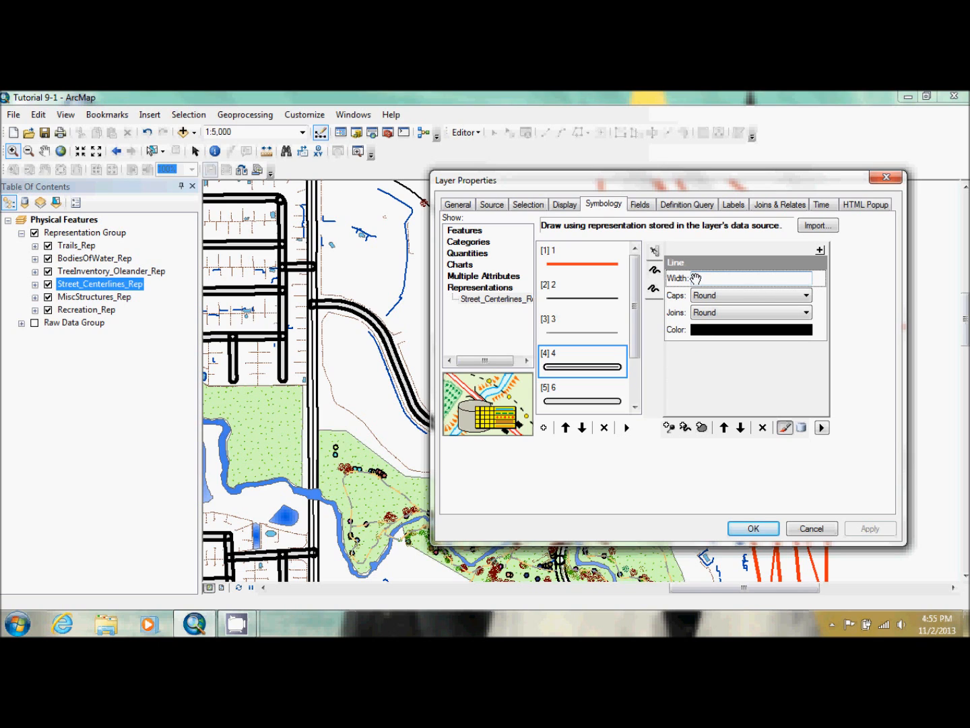
{"action": "left_click", "coordinate": [719, 330]}
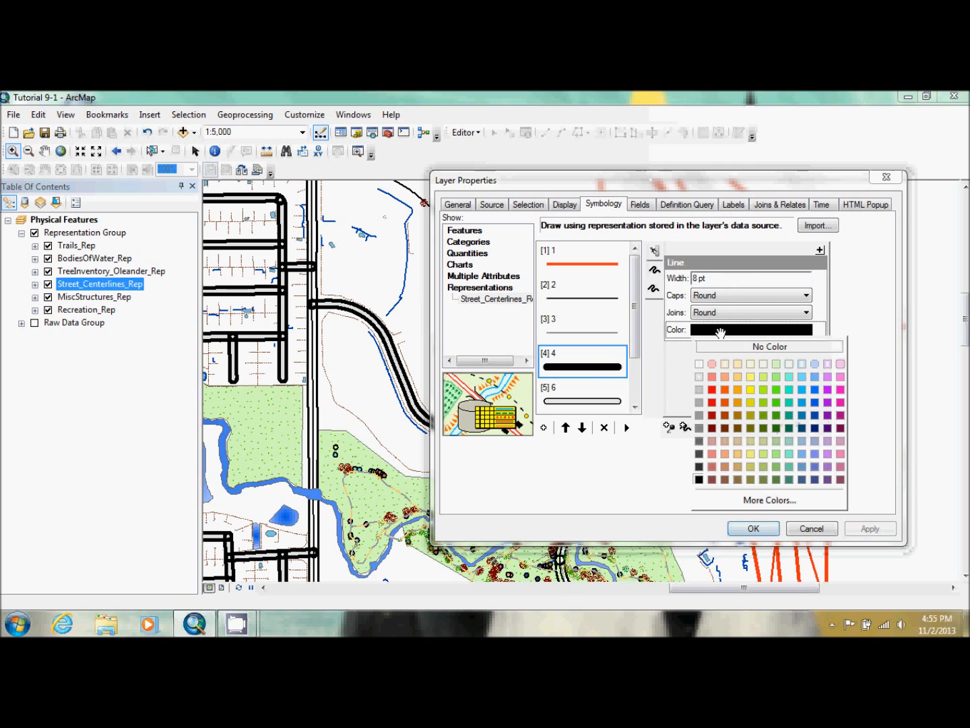
{"action": "left_click", "coordinate": [699, 378]}
{"action": "left_click", "coordinate": [870, 528]}
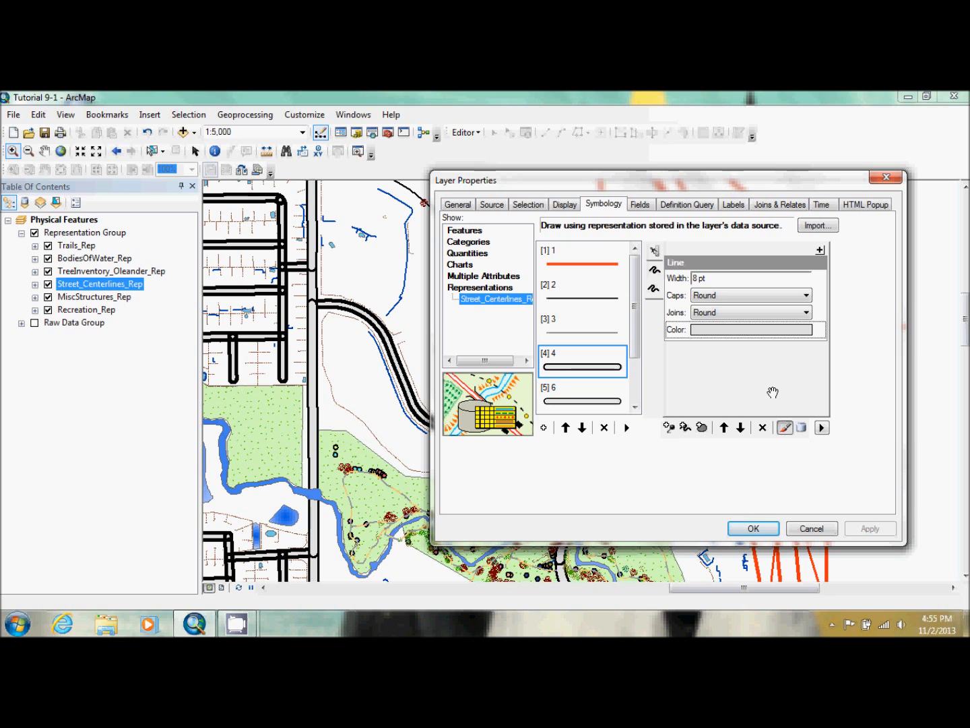
Try to turn on Join and Merge for street rule 4 and Merge for rule 6 in the symbol levels
{"action": "left_click", "coordinate": [821, 428]}
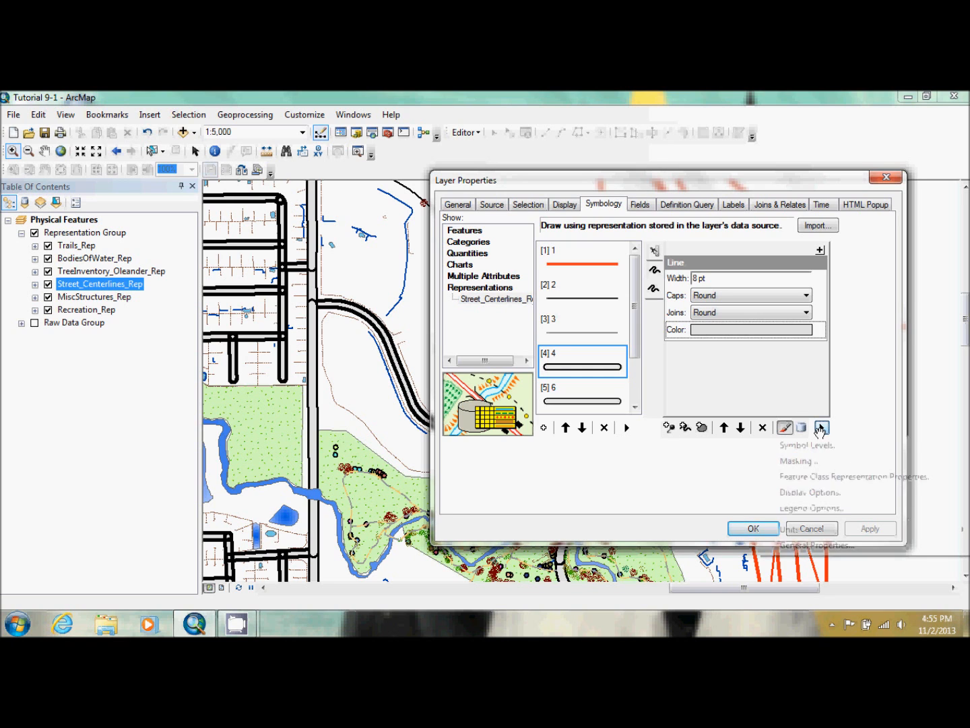
{"action": "left_click", "coordinate": [835, 443]}
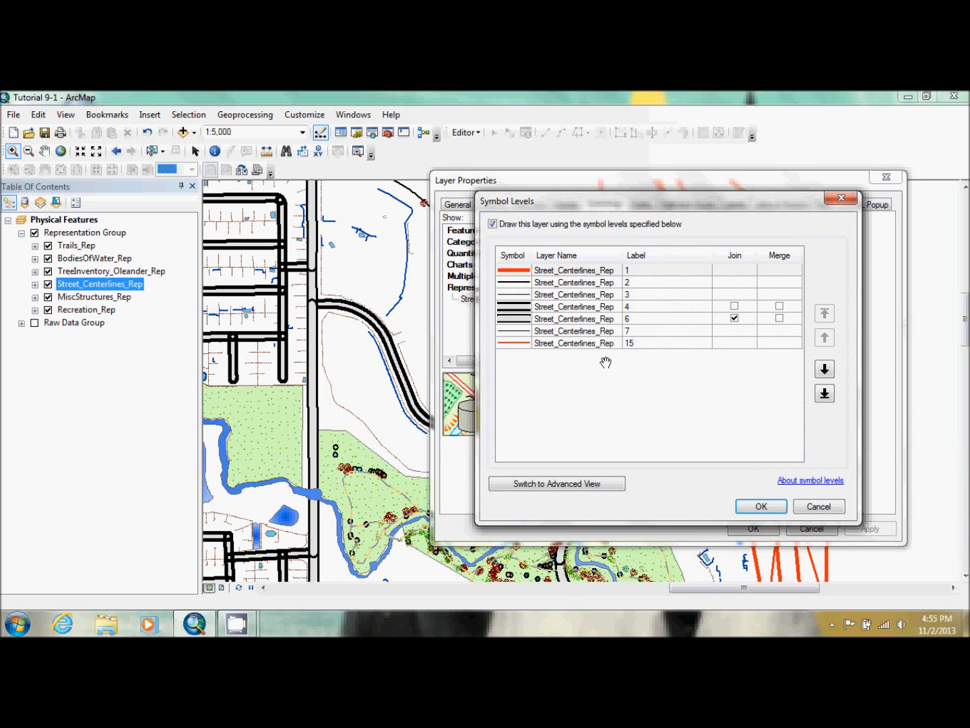
{"action": "left_click", "coordinate": [735, 305]}
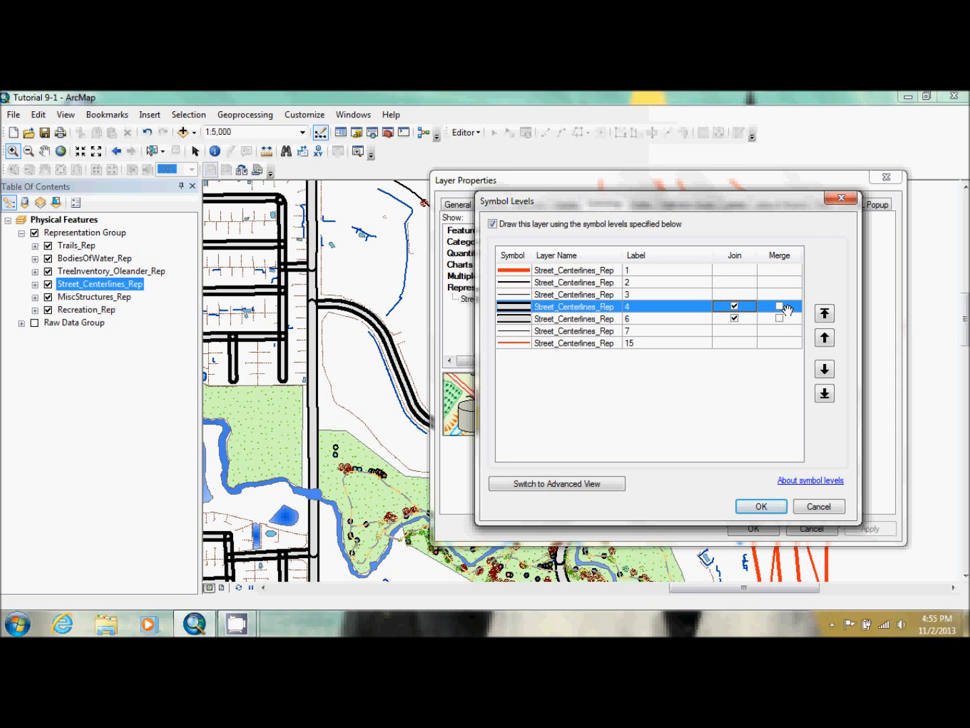
{"action": "left_click", "coordinate": [780, 306]}
{"action": "left_click", "coordinate": [780, 317]}
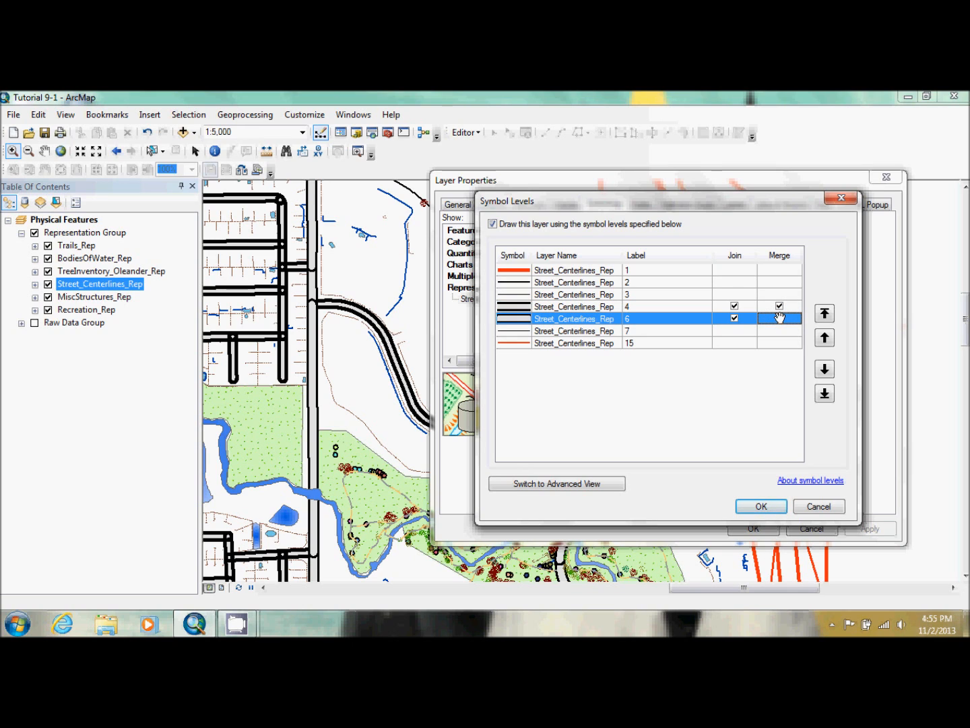
{"action": "left_click", "coordinate": [779, 318]}
{"action": "left_click", "coordinate": [753, 506]}
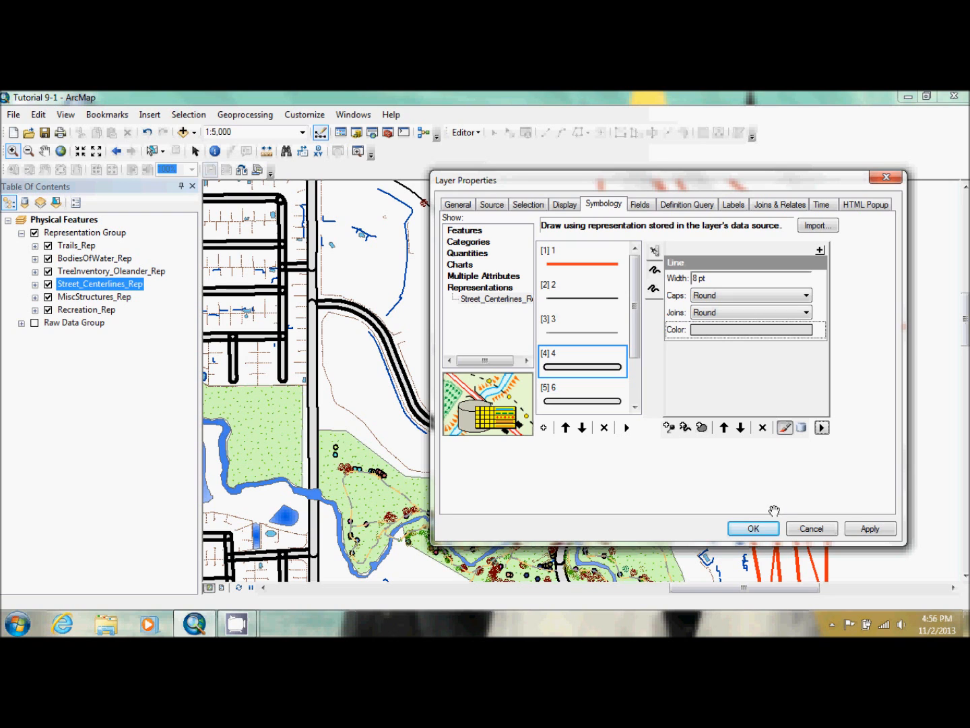
{"action": "left_click", "coordinate": [758, 529]}
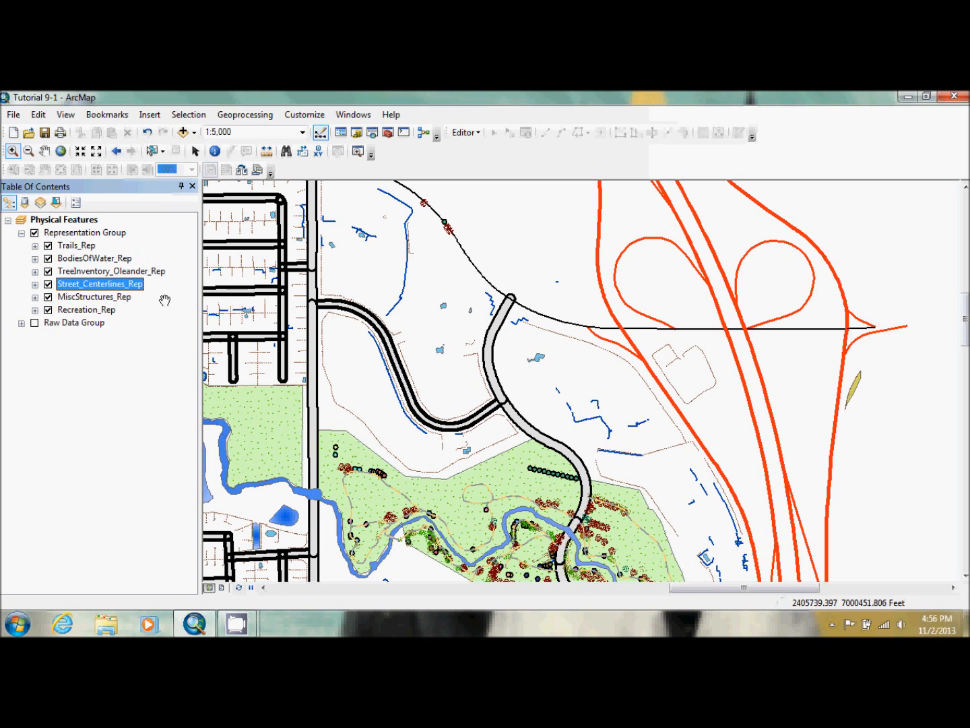
Reopen the symbol levels of Street_Centerlines_Rep and move rules 4 and 6 up to directly below rule 1
{"action": "double_click", "coordinate": [128, 284]}
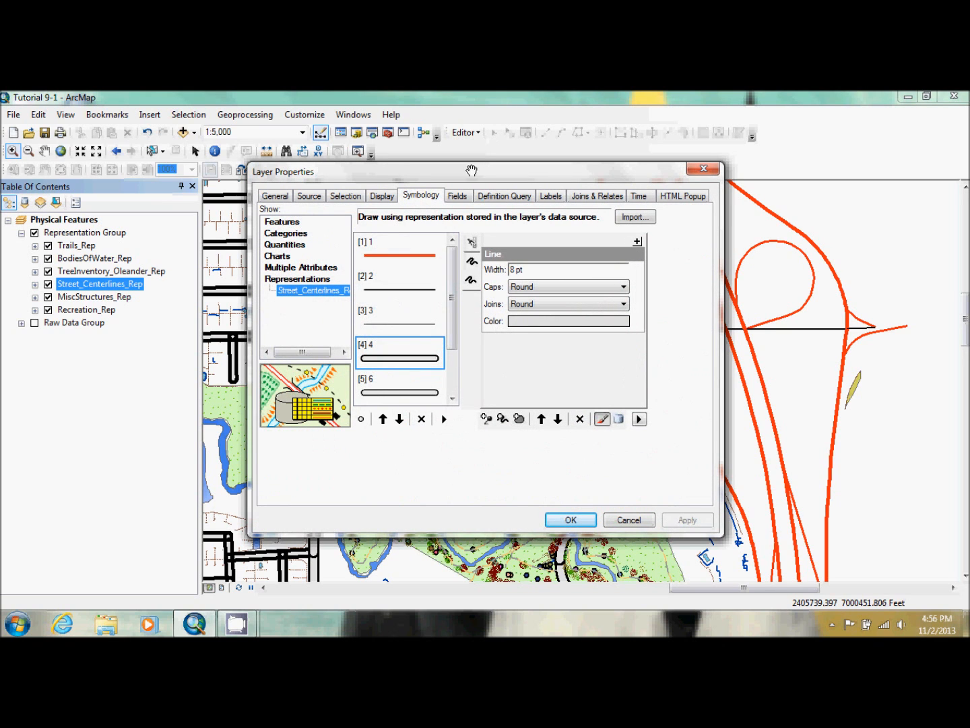
{"action": "left_click_drag", "start_coordinate": [472, 171], "coordinate": [734, 236]}
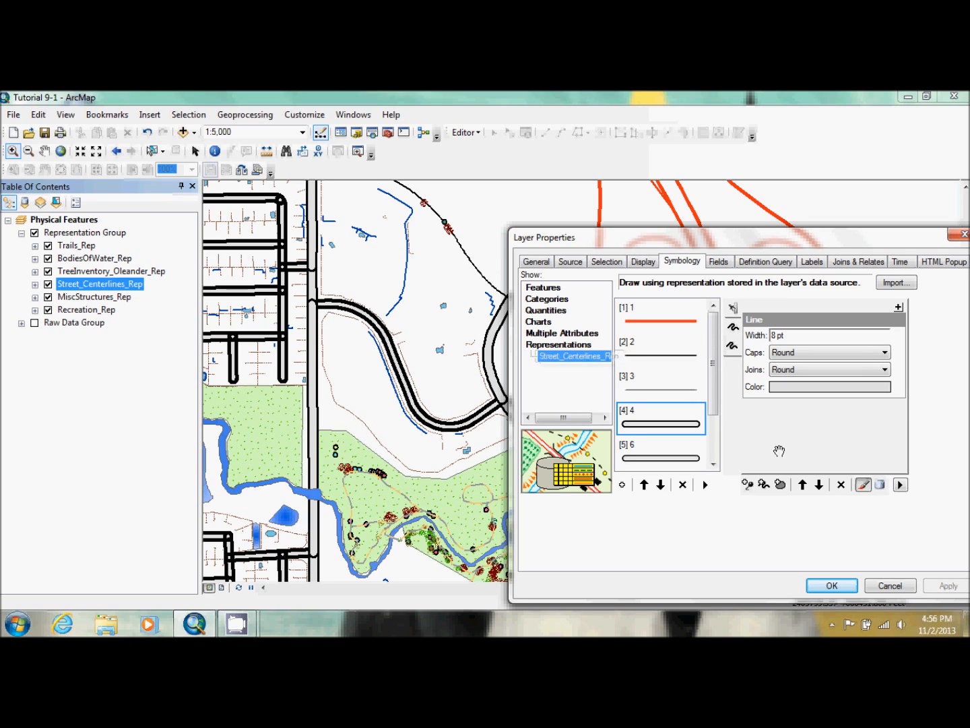
{"action": "left_click", "coordinate": [901, 485]}
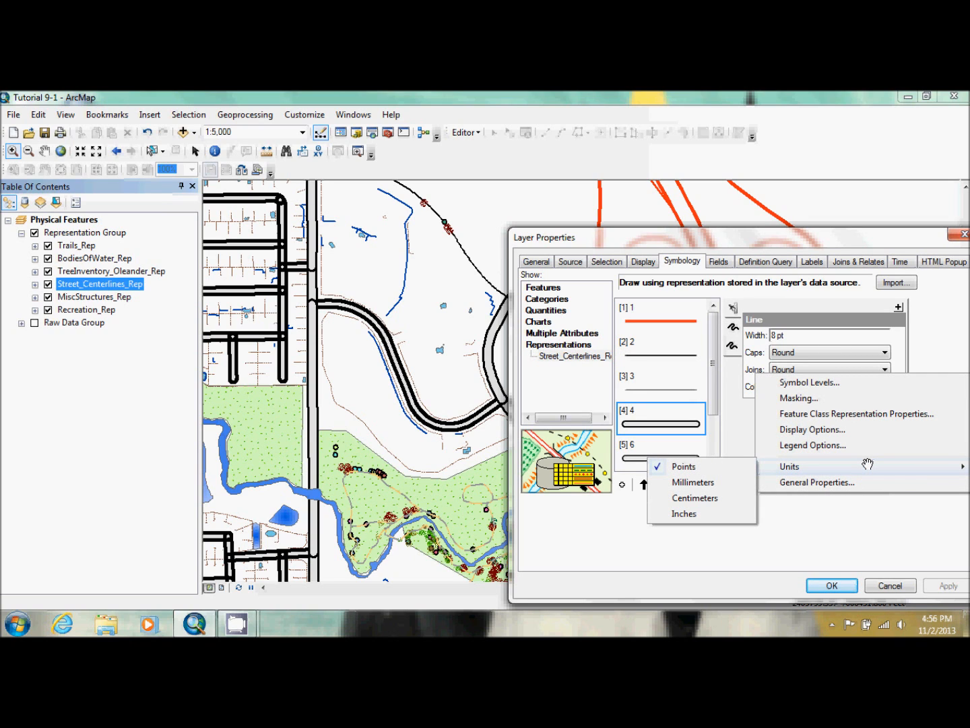
{"action": "left_click", "coordinate": [842, 385]}
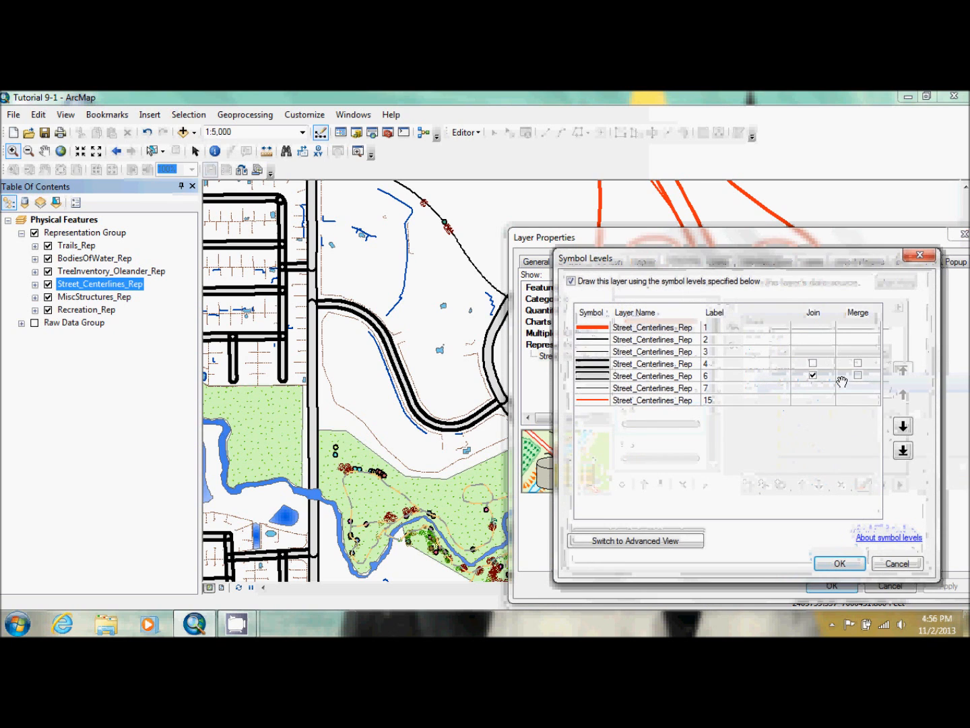
{"action": "left_click", "coordinate": [600, 364]}
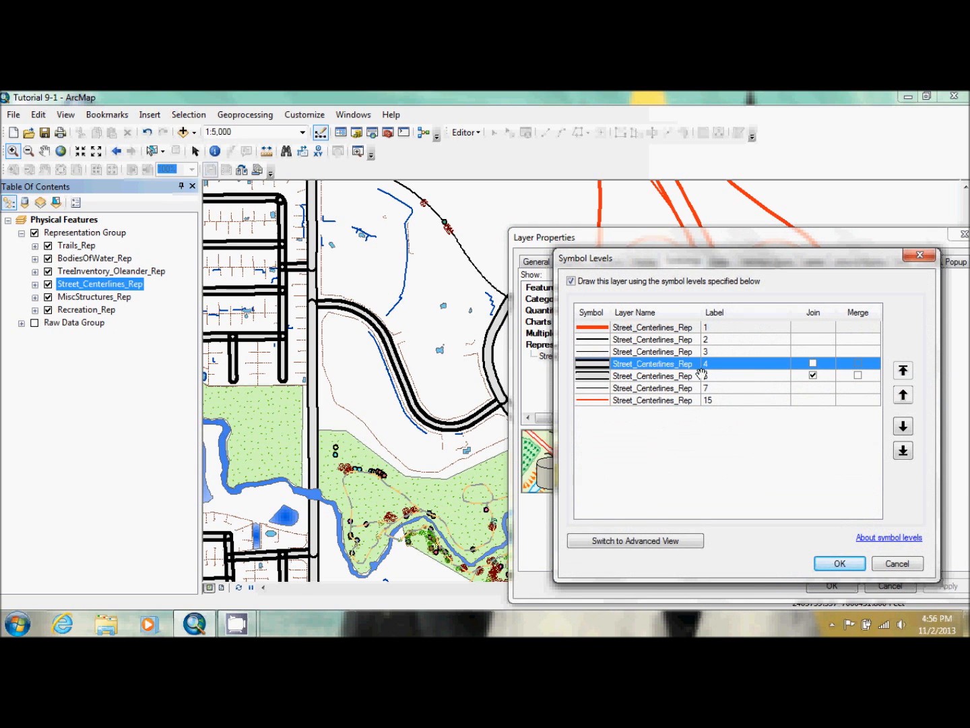
{"action": "left_click", "coordinate": [903, 394]}
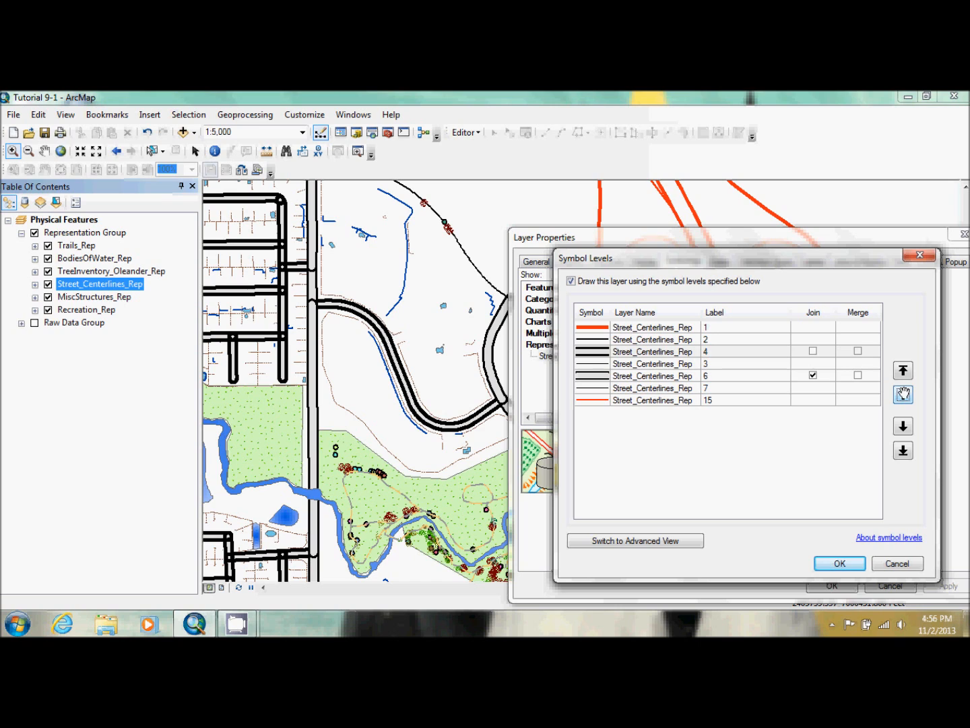
{"action": "left_click", "coordinate": [903, 394]}
{"action": "left_click", "coordinate": [601, 374]}
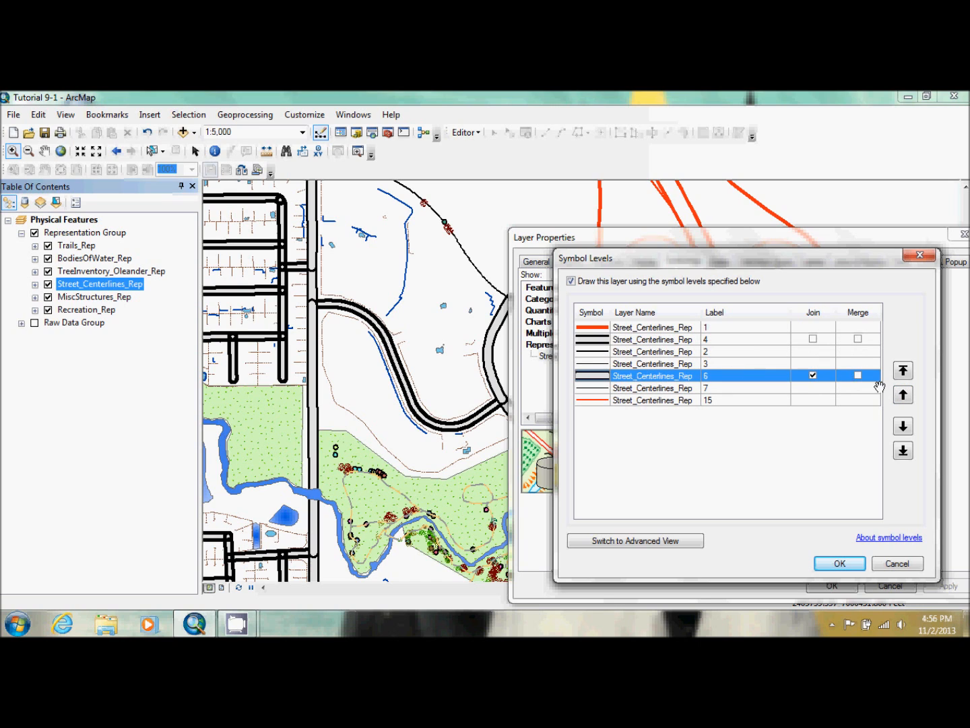
{"action": "left_click", "coordinate": [903, 394]}
{"action": "left_click", "coordinate": [903, 394]}
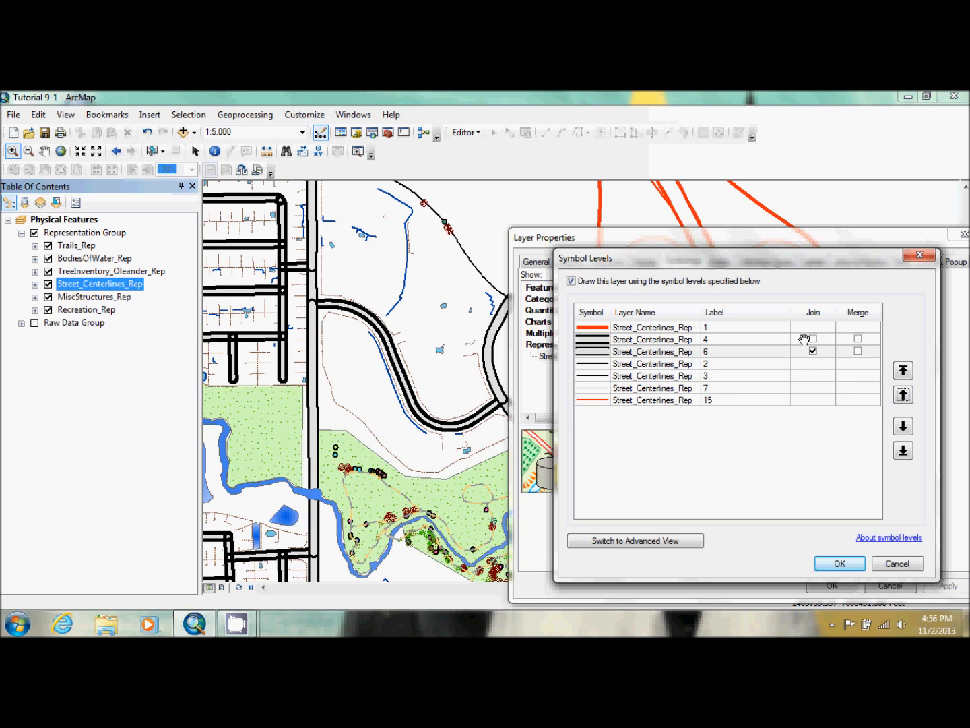
Turn on Join for rule 4 and Merge for rules 4 and 6, and apply the symbol levels to the map
{"action": "left_click", "coordinate": [813, 339]}
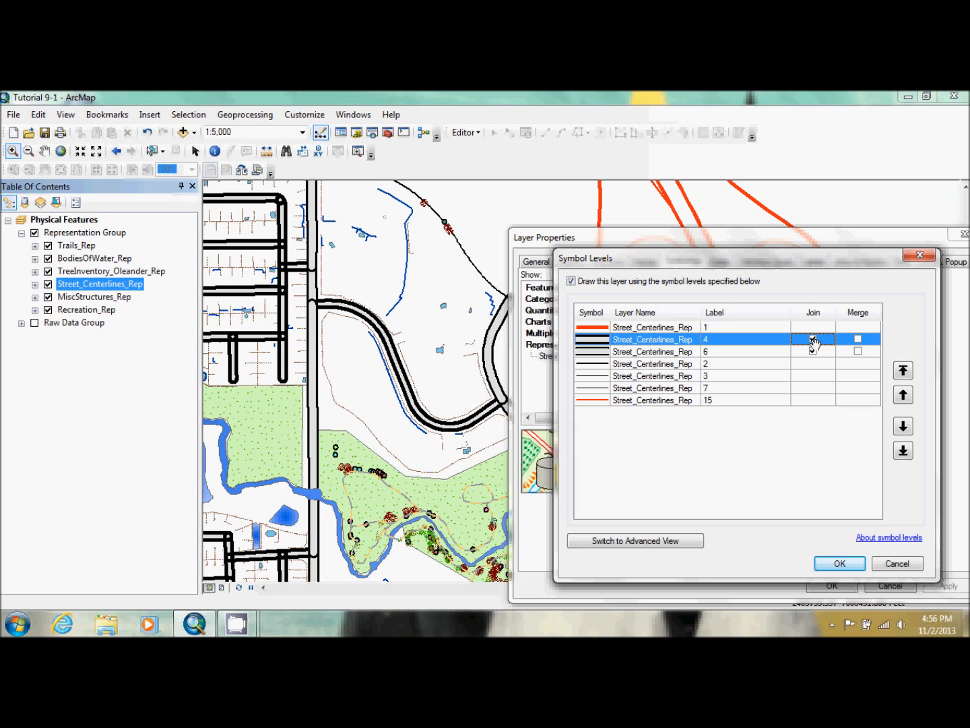
{"action": "left_click", "coordinate": [858, 351]}
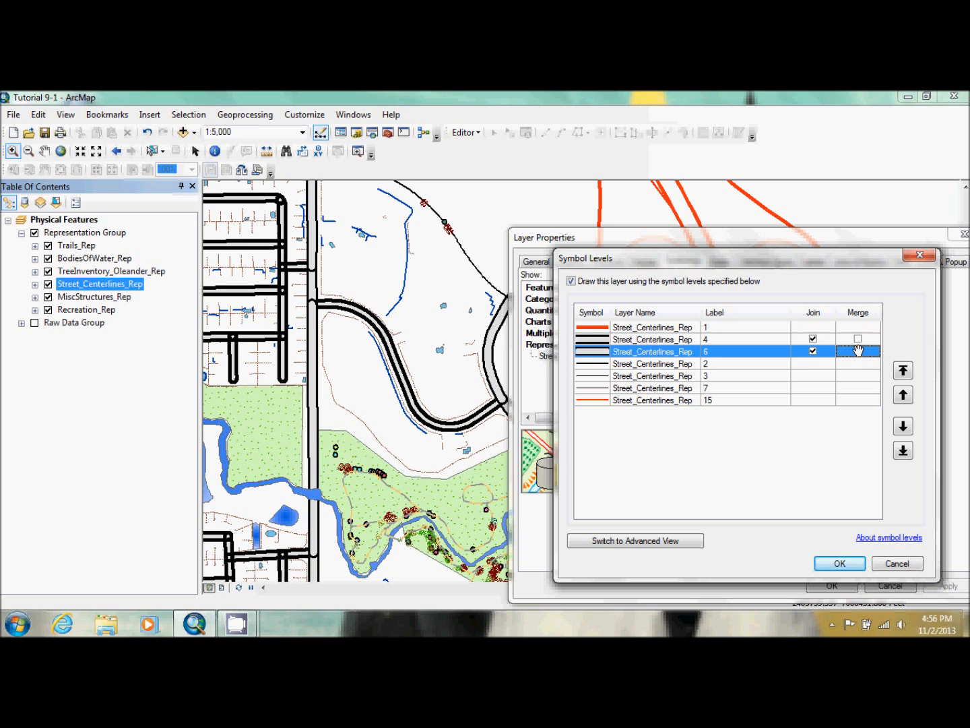
{"action": "left_click", "coordinate": [858, 340]}
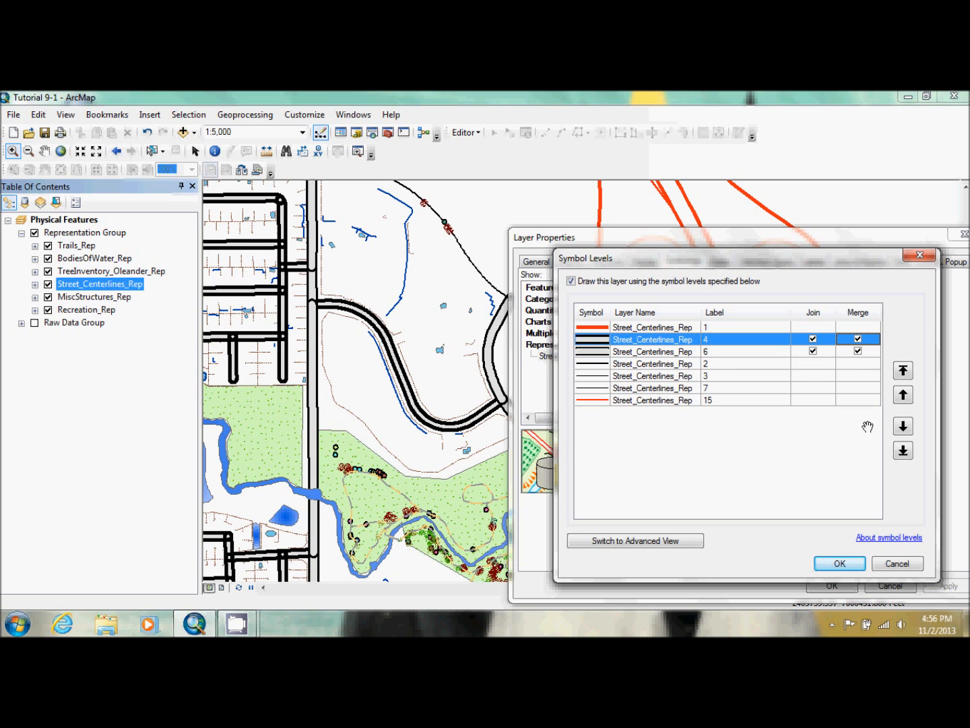
{"action": "left_click", "coordinate": [836, 563]}
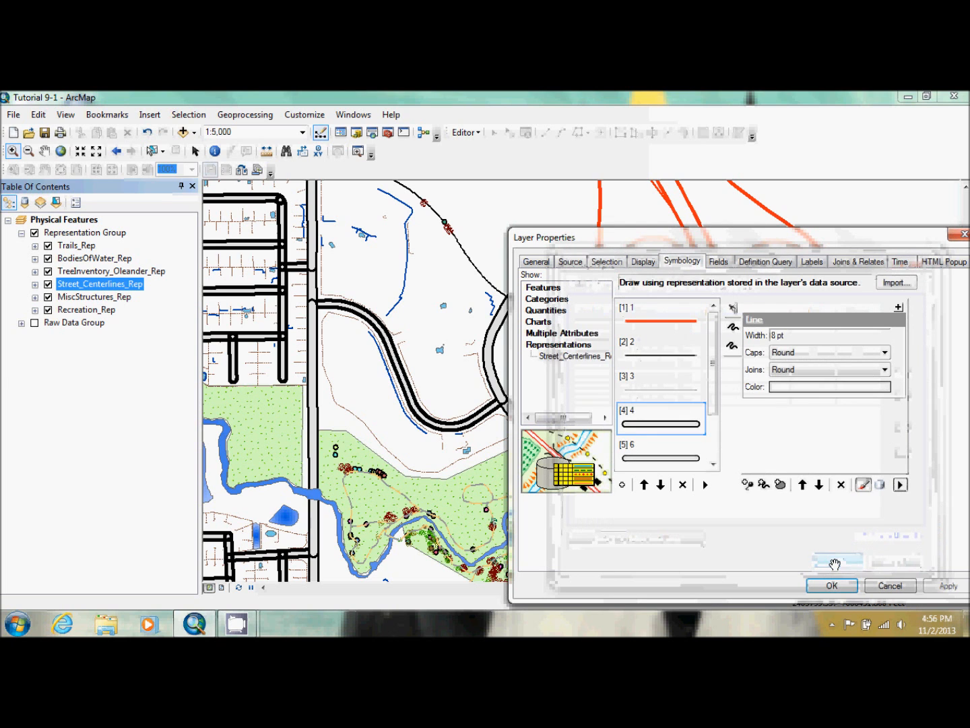
{"action": "left_click", "coordinate": [948, 585]}
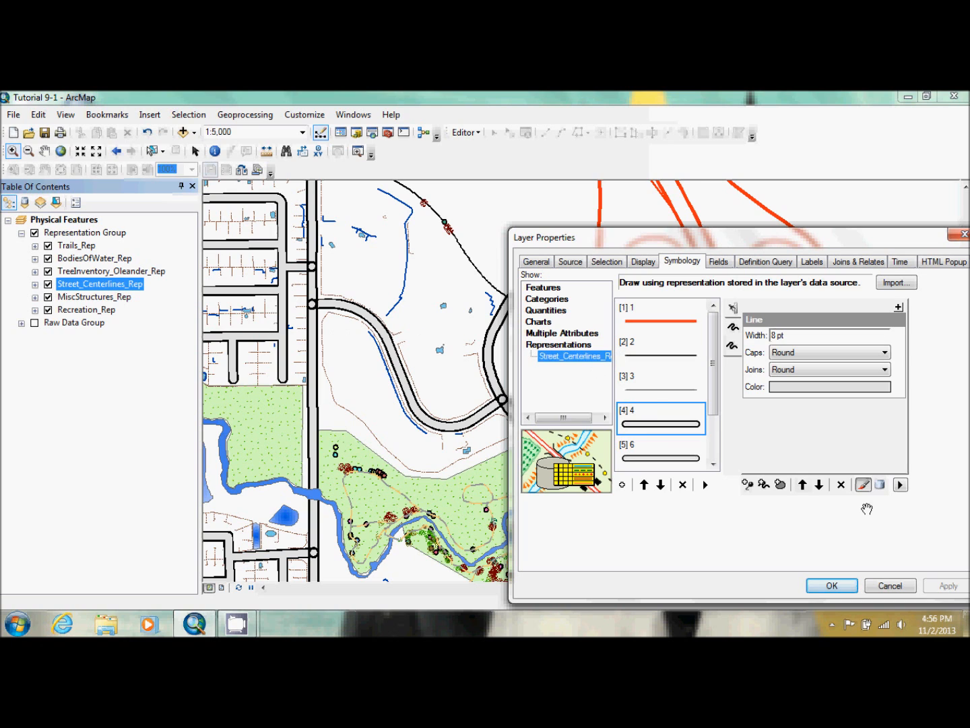
Try to turn off Merge for street rule 6 in the symbol levels
{"action": "left_click", "coordinate": [900, 485]}
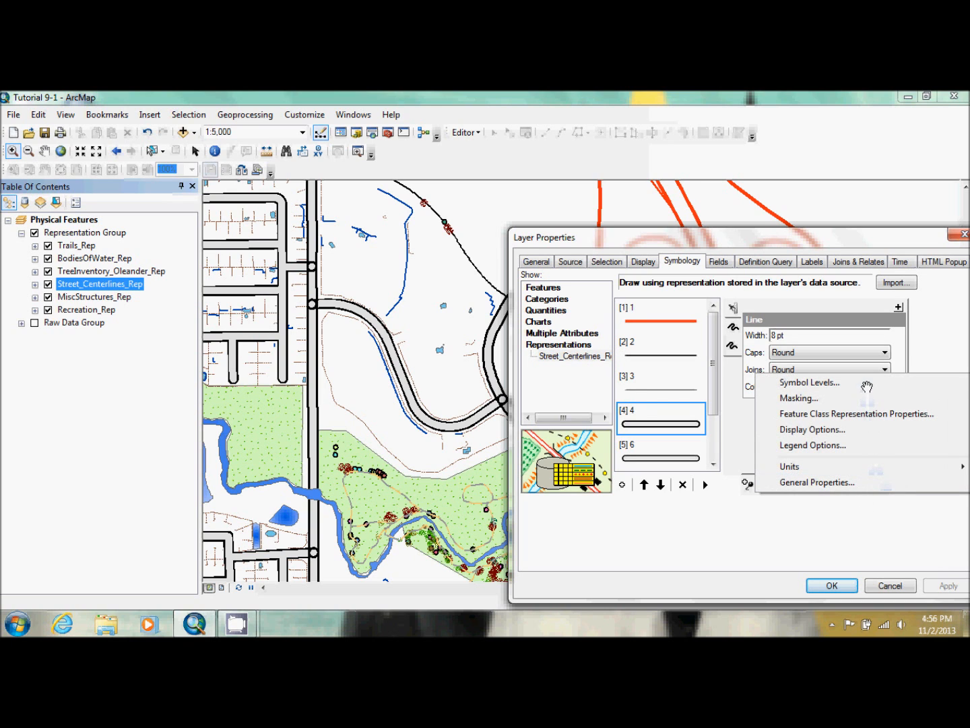
{"action": "left_click", "coordinate": [829, 383]}
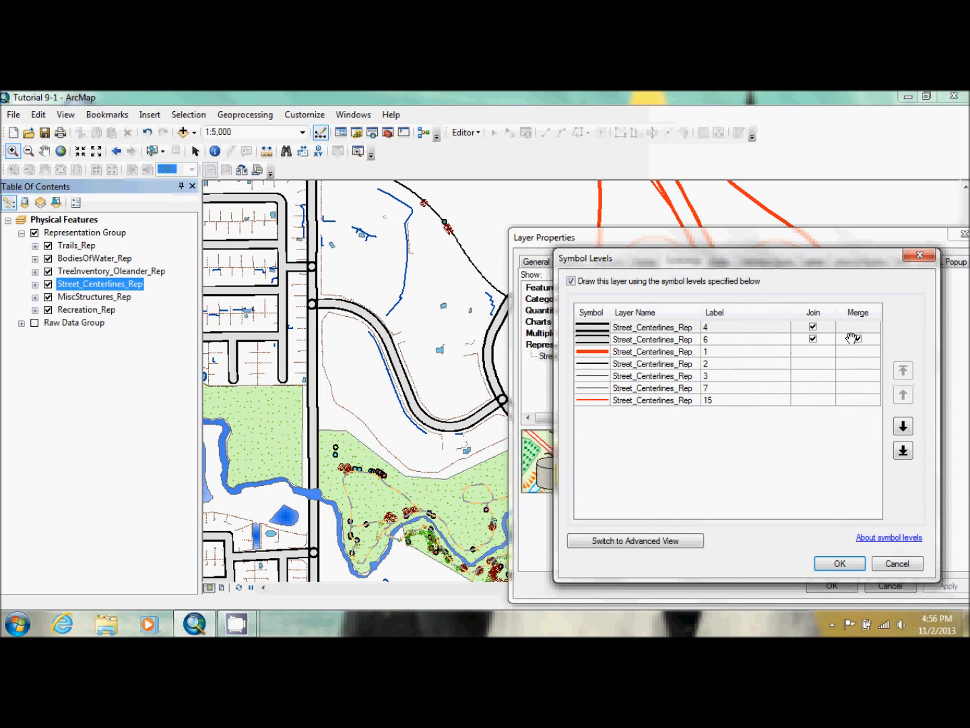
{"action": "left_click", "coordinate": [837, 339]}
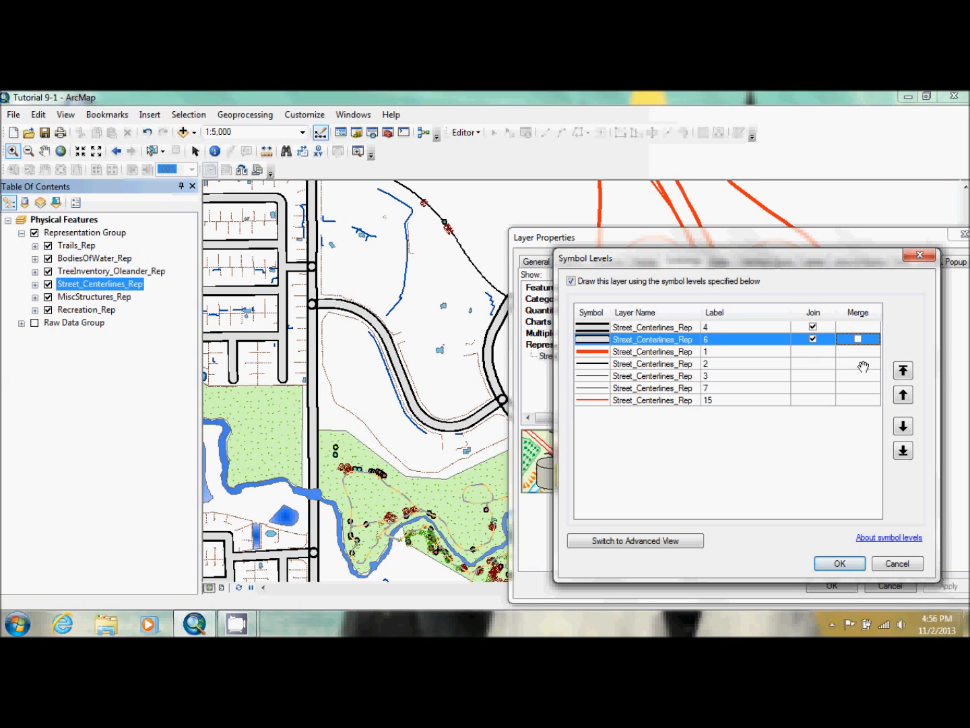
{"action": "left_click", "coordinate": [843, 564]}
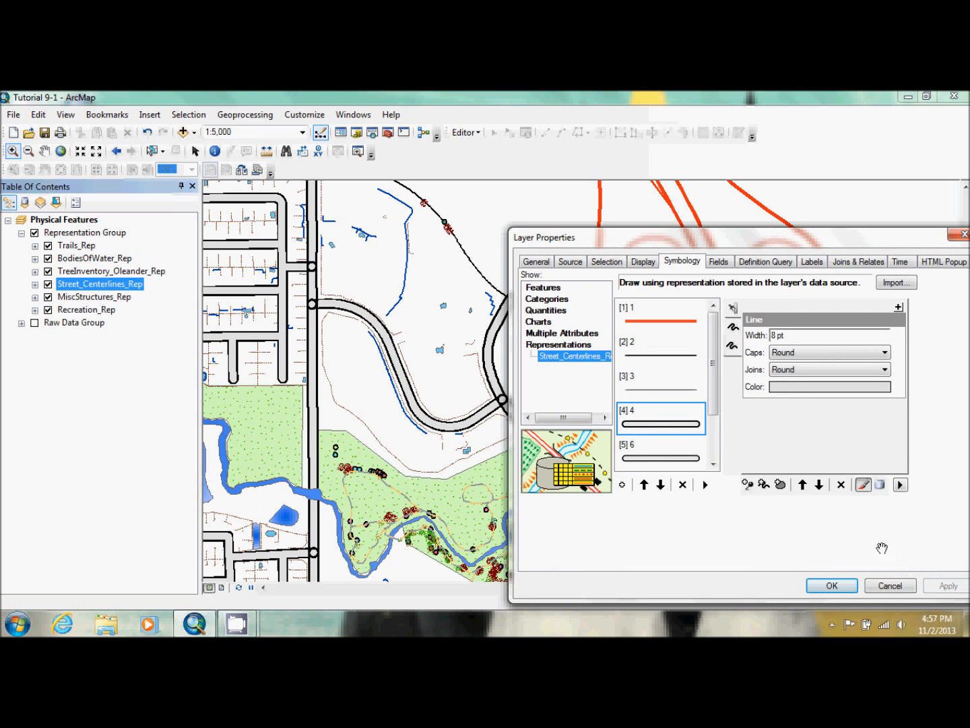
Open the symbol levels again and switch Join for rules 4 and 6 off and back on
{"action": "left_click", "coordinate": [901, 483]}
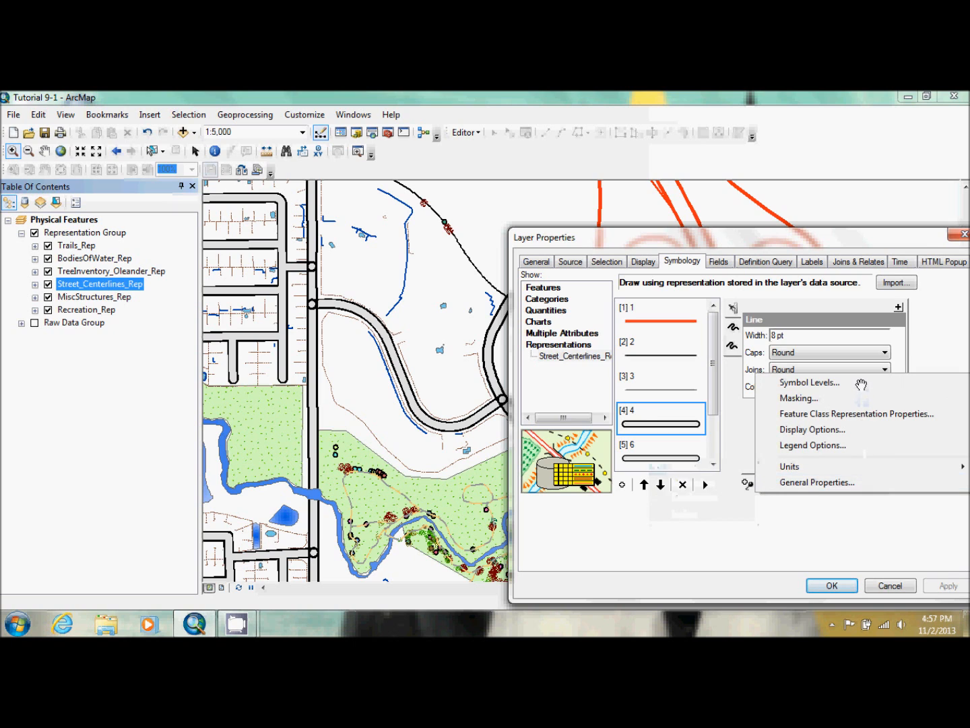
{"action": "left_click", "coordinate": [805, 382]}
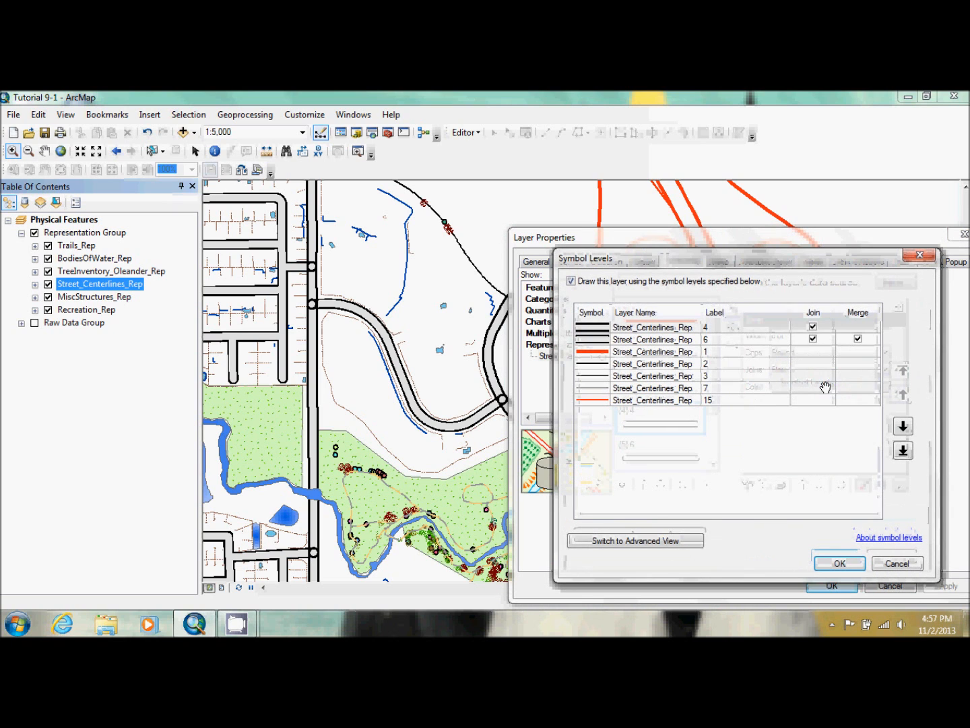
{"action": "left_click", "coordinate": [602, 326]}
{"action": "left_click", "coordinate": [599, 340]}
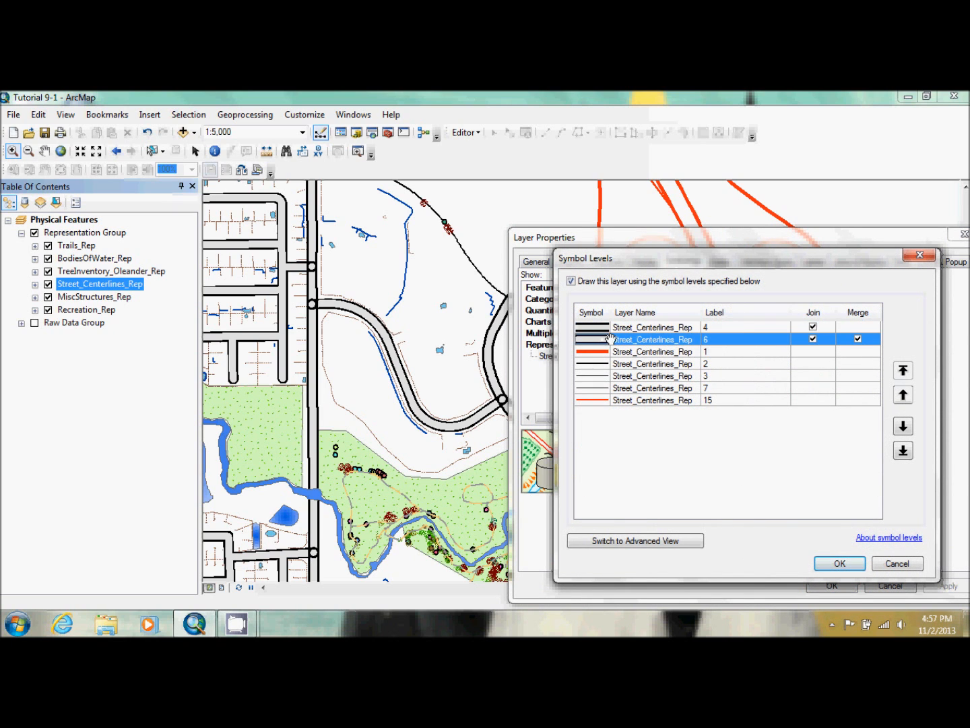
{"action": "left_click", "coordinate": [813, 327]}
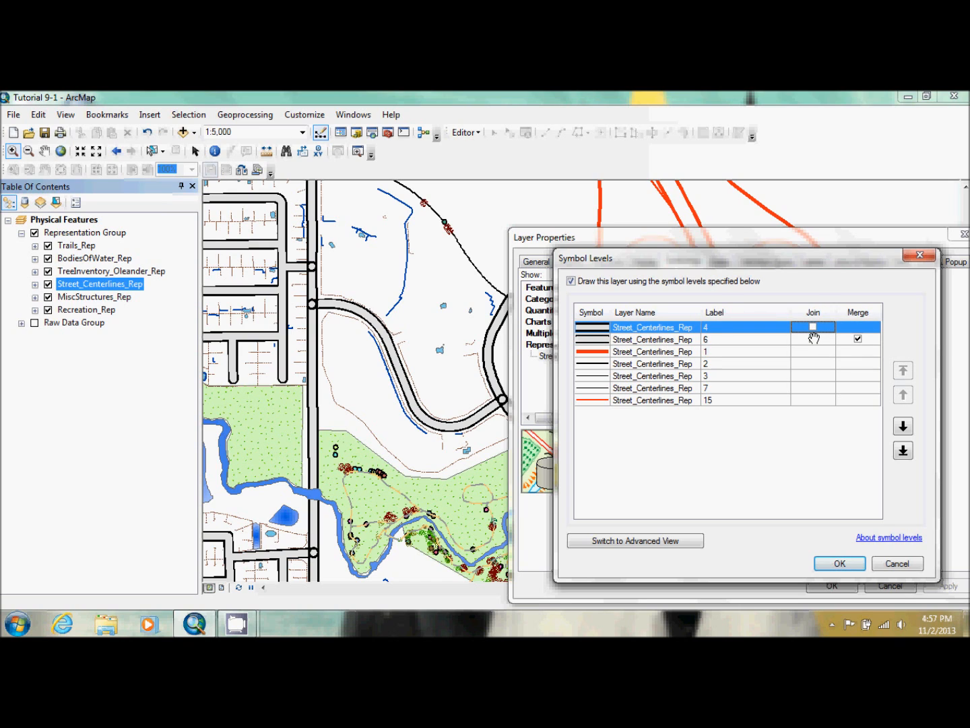
{"action": "left_click", "coordinate": [815, 339]}
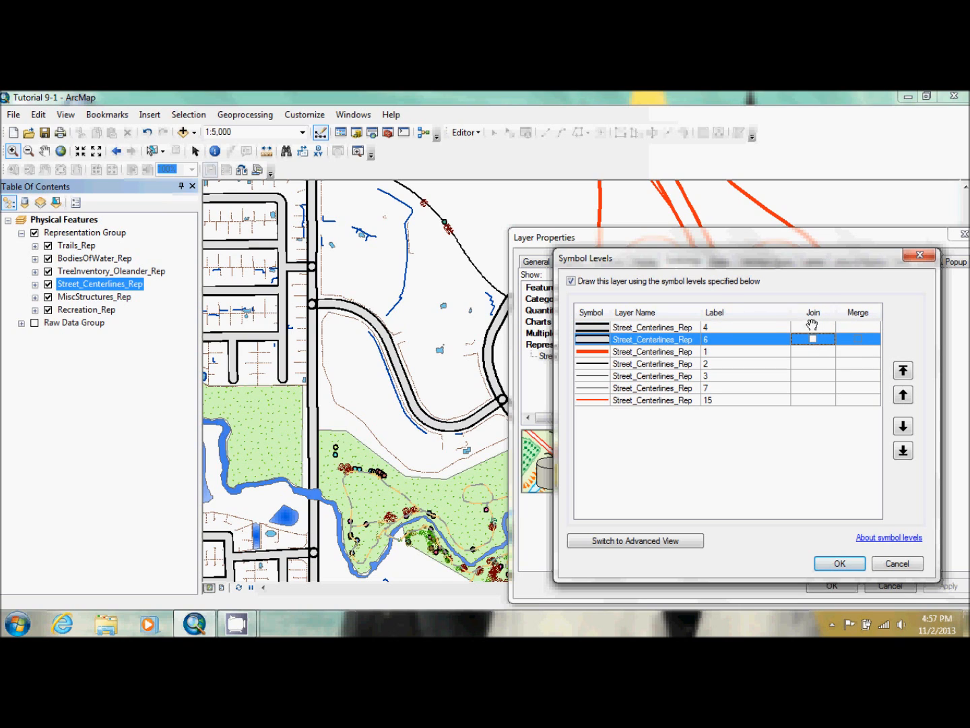
{"action": "left_click", "coordinate": [813, 328]}
{"action": "left_click", "coordinate": [813, 327]}
{"action": "left_click", "coordinate": [813, 339]}
{"action": "left_click", "coordinate": [813, 339]}
Reorder the symbol levels by moving rule 4 below rule 6 and rule 1 to the top
{"action": "left_click", "coordinate": [662, 327]}
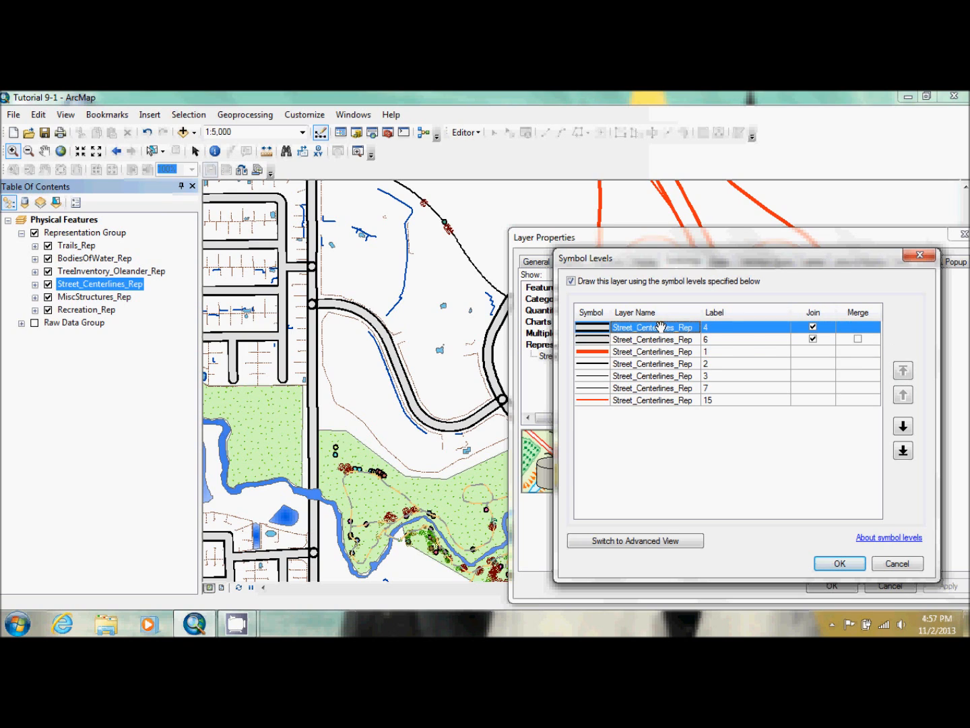
{"action": "left_click", "coordinate": [903, 426]}
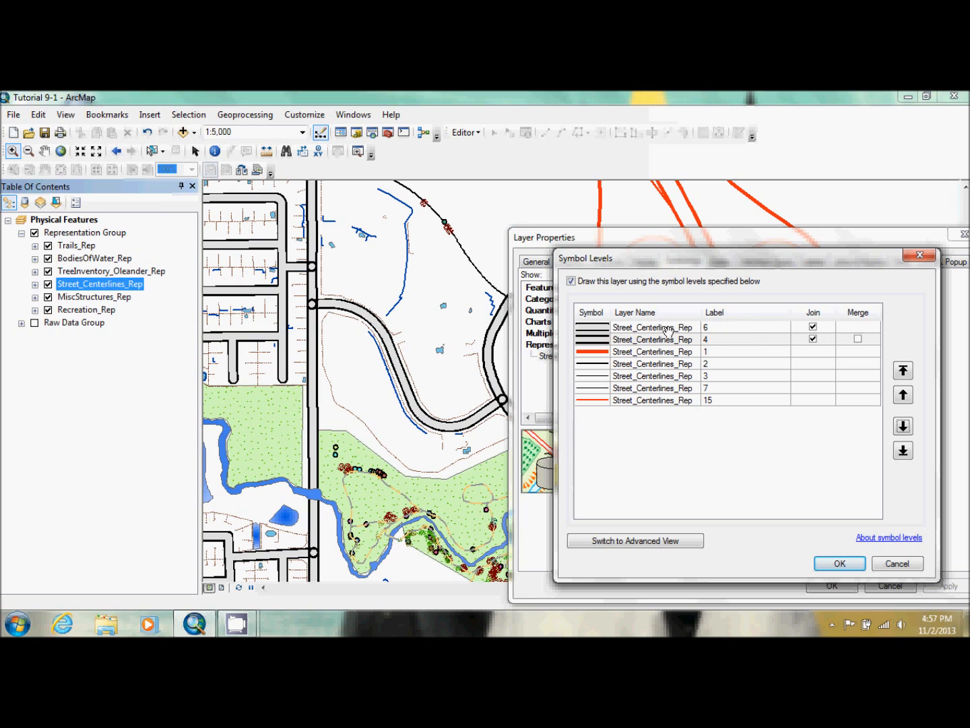
{"action": "left_click", "coordinate": [671, 351]}
{"action": "left_click", "coordinate": [906, 369]}
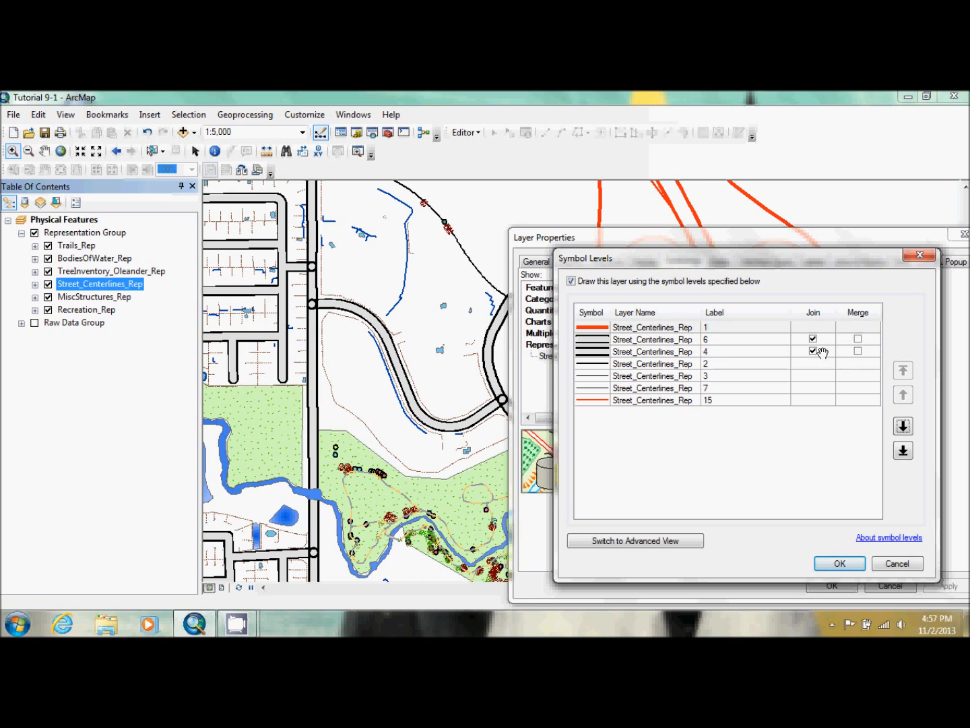
Turn on Merge for rules 6 and 4, accept the symbol levels and apply them to the map
{"action": "left_click", "coordinate": [858, 340]}
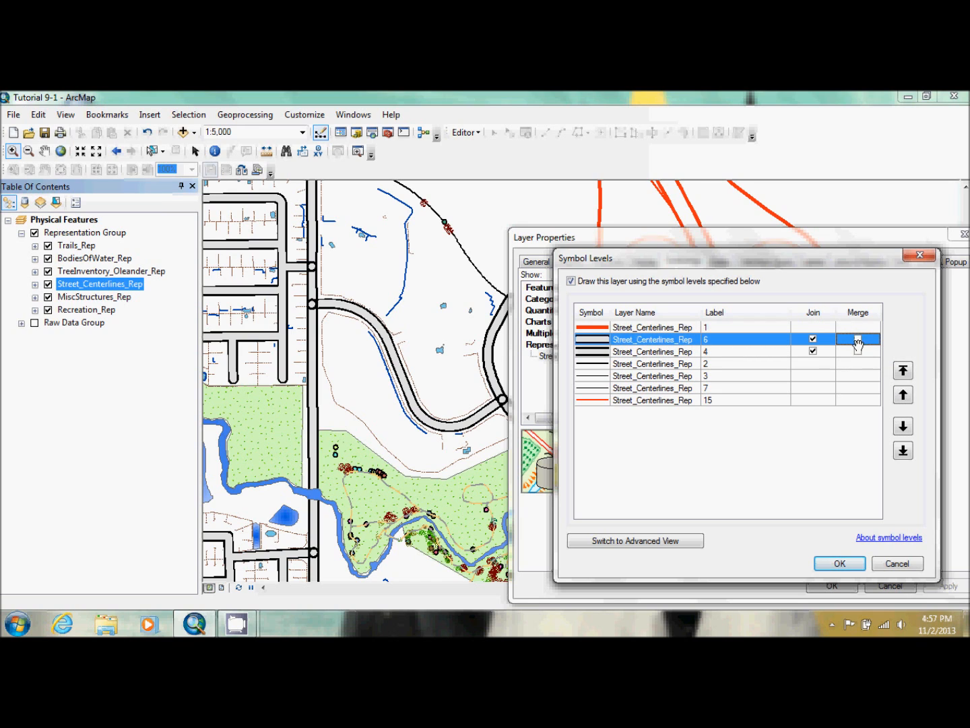
{"action": "left_click", "coordinate": [859, 340]}
{"action": "left_click", "coordinate": [857, 350]}
{"action": "left_click", "coordinate": [859, 352]}
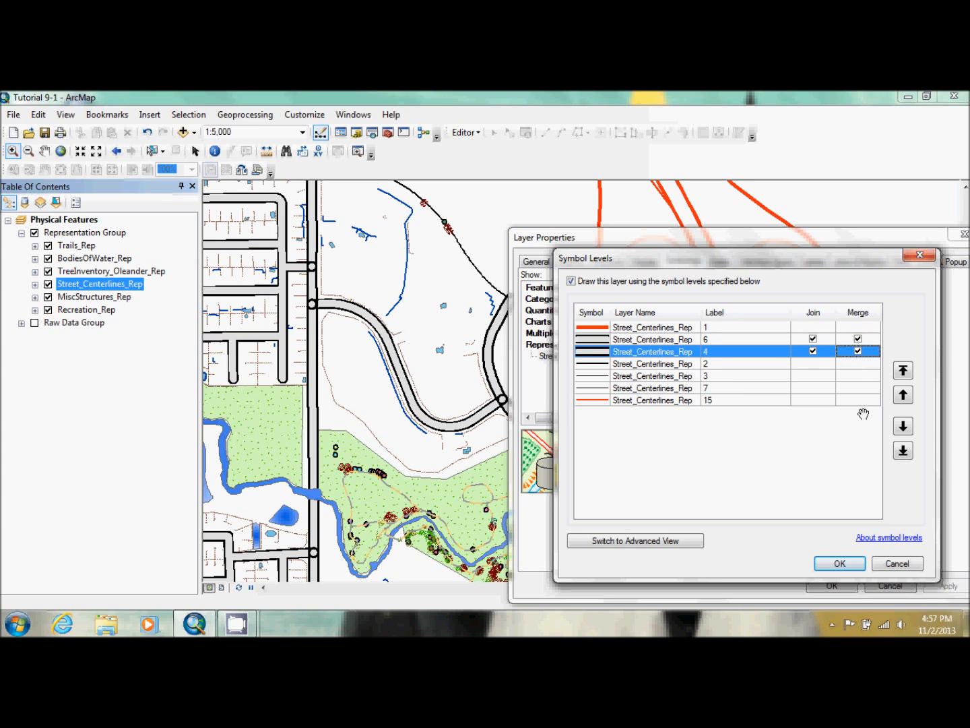
{"action": "left_click", "coordinate": [841, 563]}
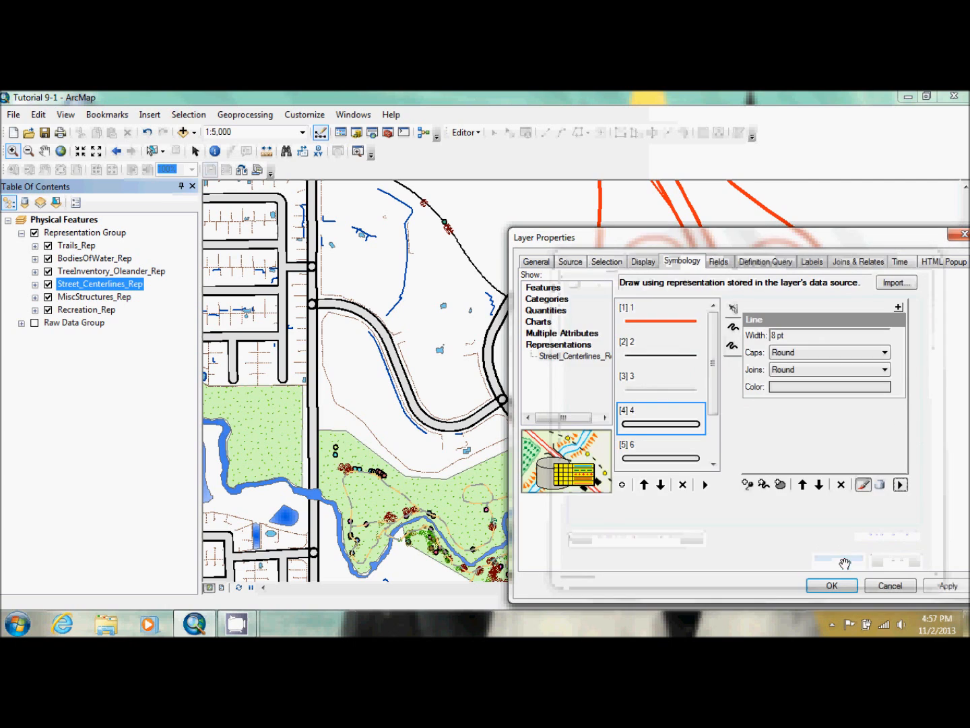
{"action": "left_click", "coordinate": [948, 584]}
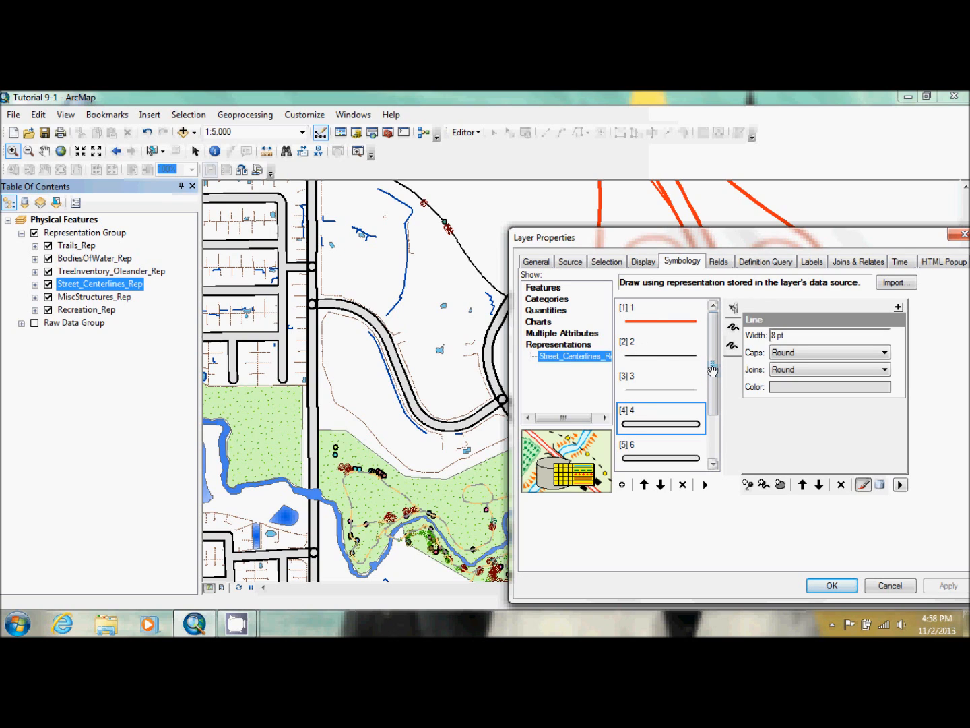
Review the list of street representation rules and accept the Street_Centerlines_Rep layer properties
{"action": "left_click_drag", "start_coordinate": [714, 366], "coordinate": [716, 444]}
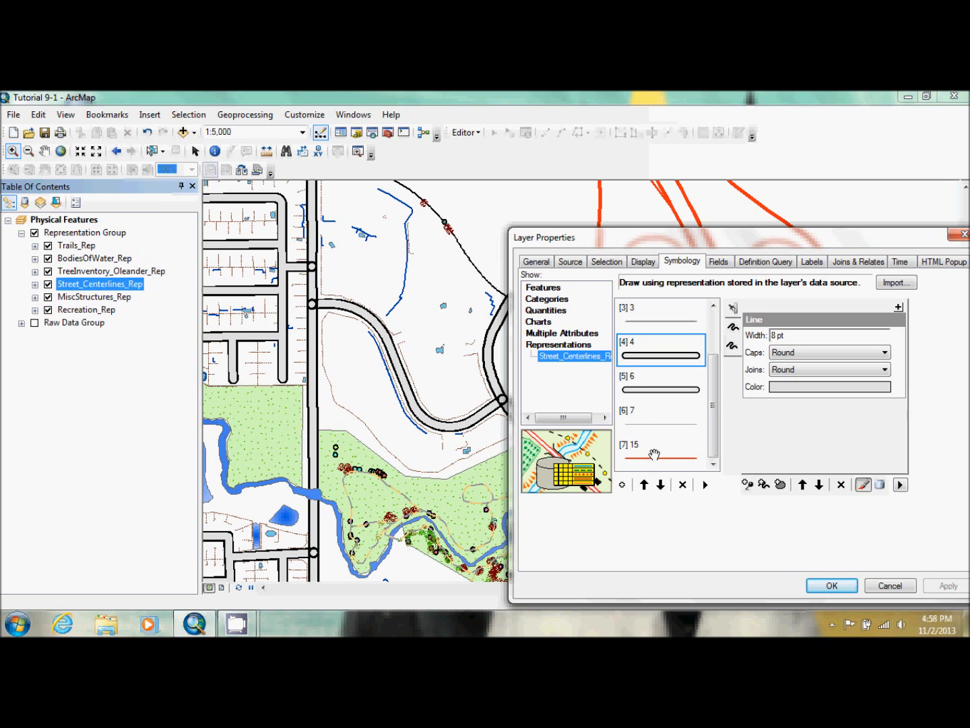
{"action": "left_click_drag", "start_coordinate": [712, 445], "coordinate": [710, 367]}
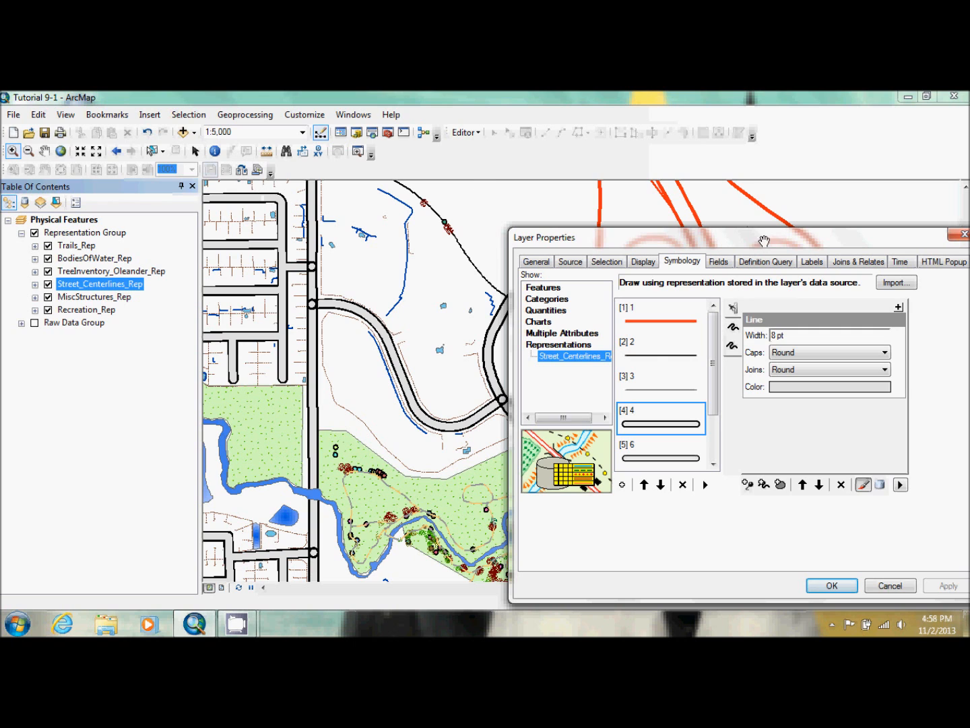
{"action": "left_click", "coordinate": [833, 585]}
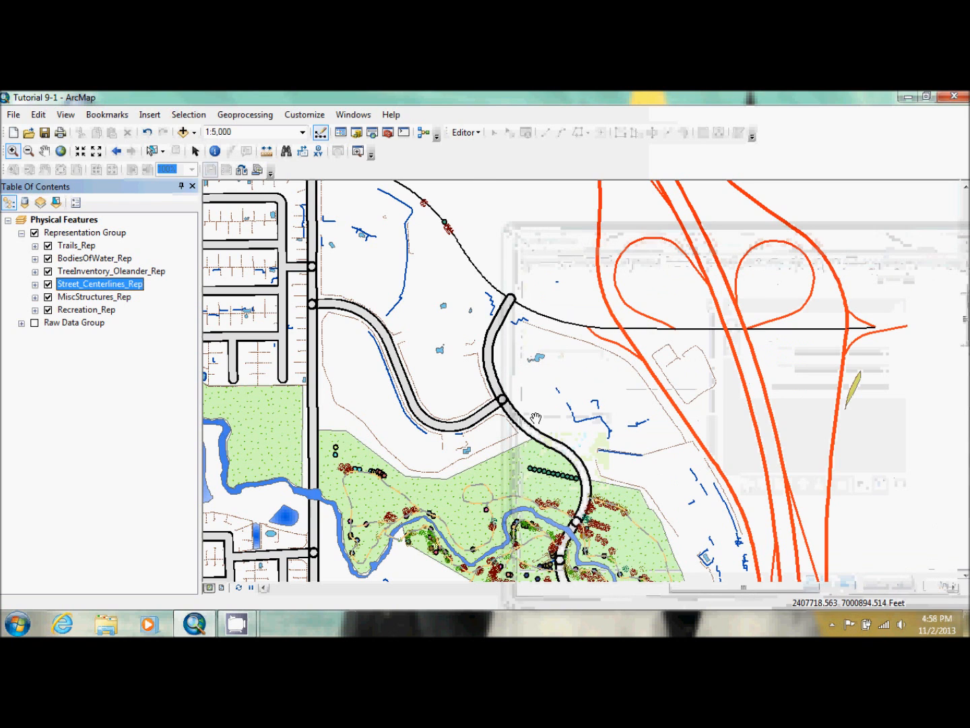
Zoom the map to the Dog Park bookmark
{"action": "left_click", "coordinate": [107, 115]}
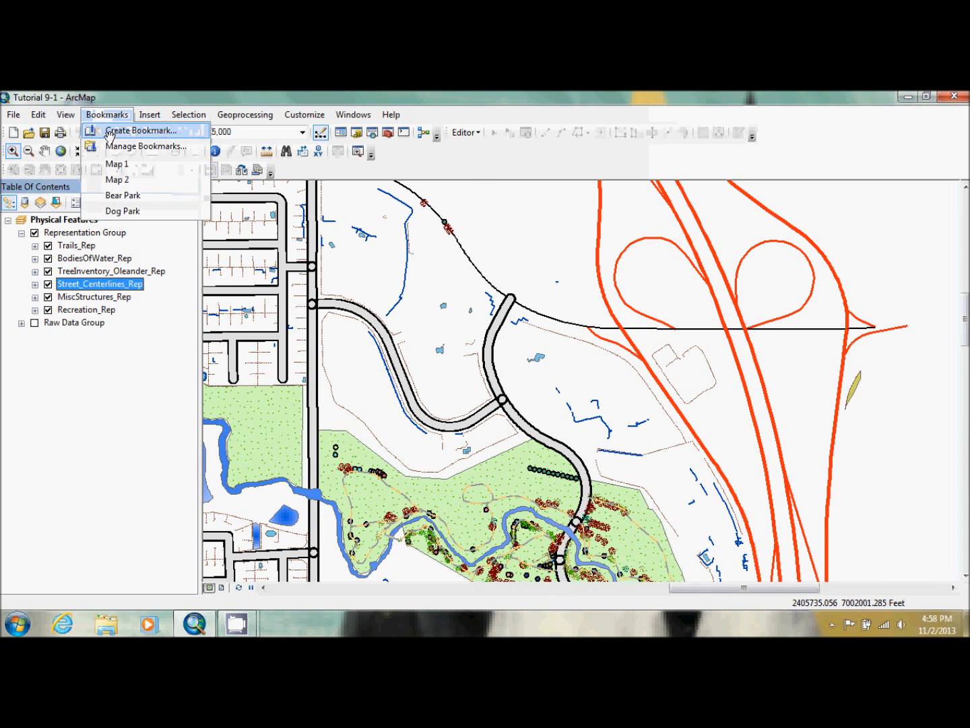
{"action": "left_click", "coordinate": [124, 223]}
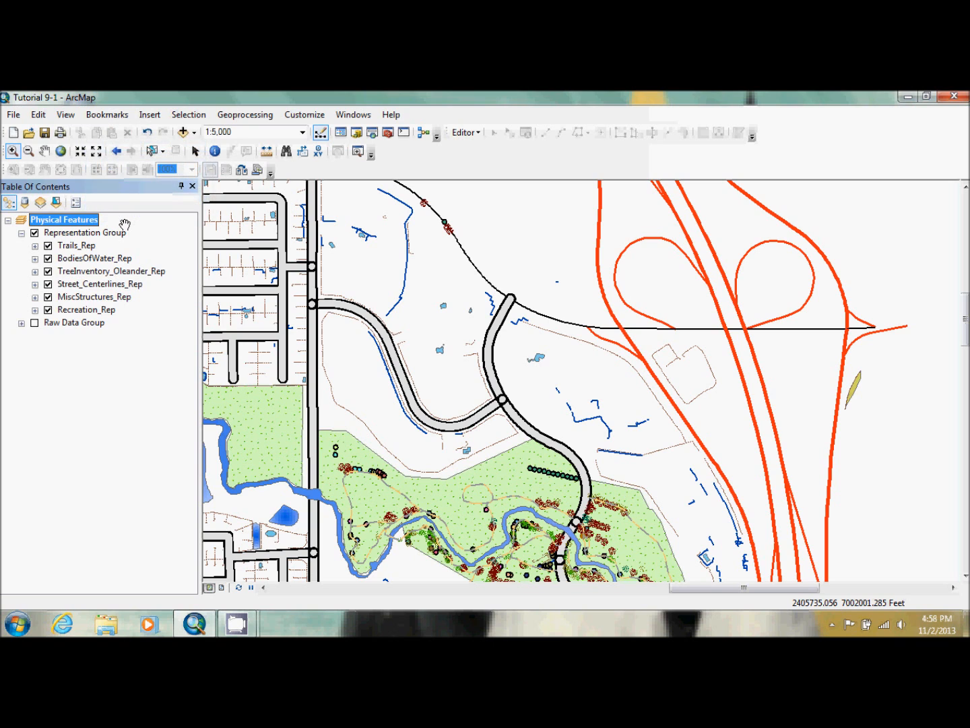
{"action": "left_click", "coordinate": [105, 115]}
{"action": "left_click", "coordinate": [125, 211]}
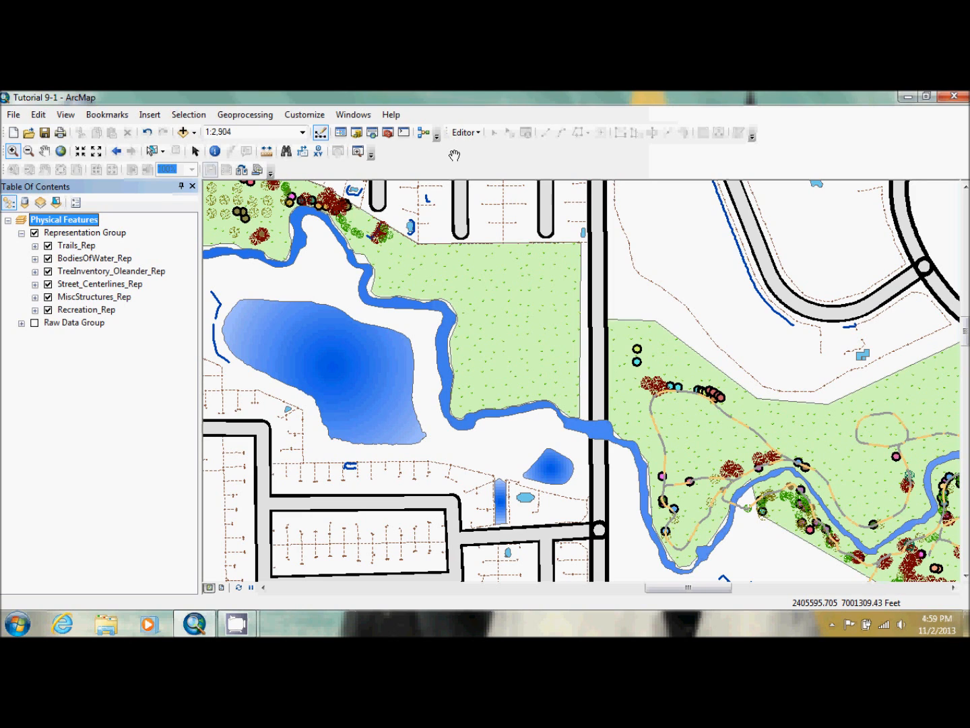
Start an edit session and display the Representation editing tools
{"action": "left_click", "coordinate": [468, 135]}
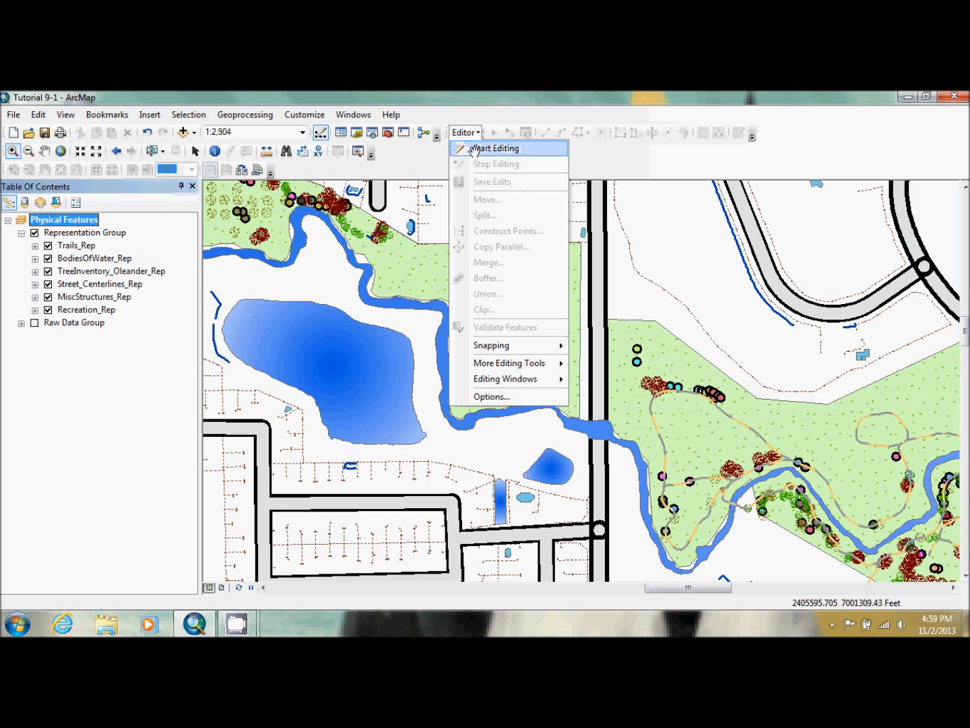
{"action": "left_click", "coordinate": [475, 152]}
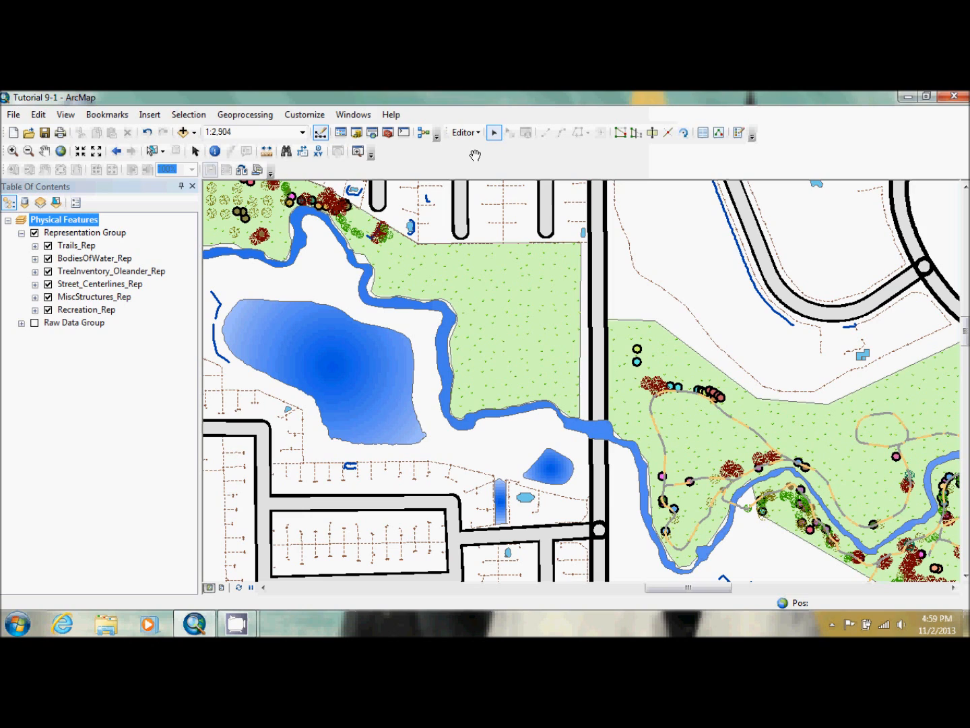
{"action": "left_click", "coordinate": [308, 111]}
{"action": "mouse_move", "coordinate": [324, 128]}
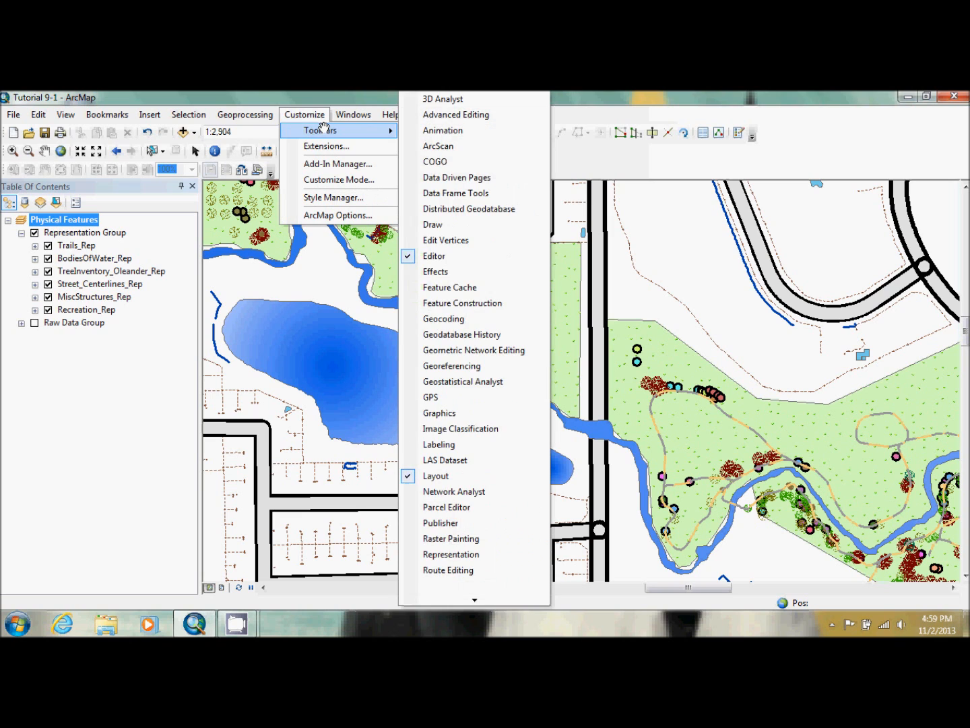
{"action": "left_click", "coordinate": [476, 554]}
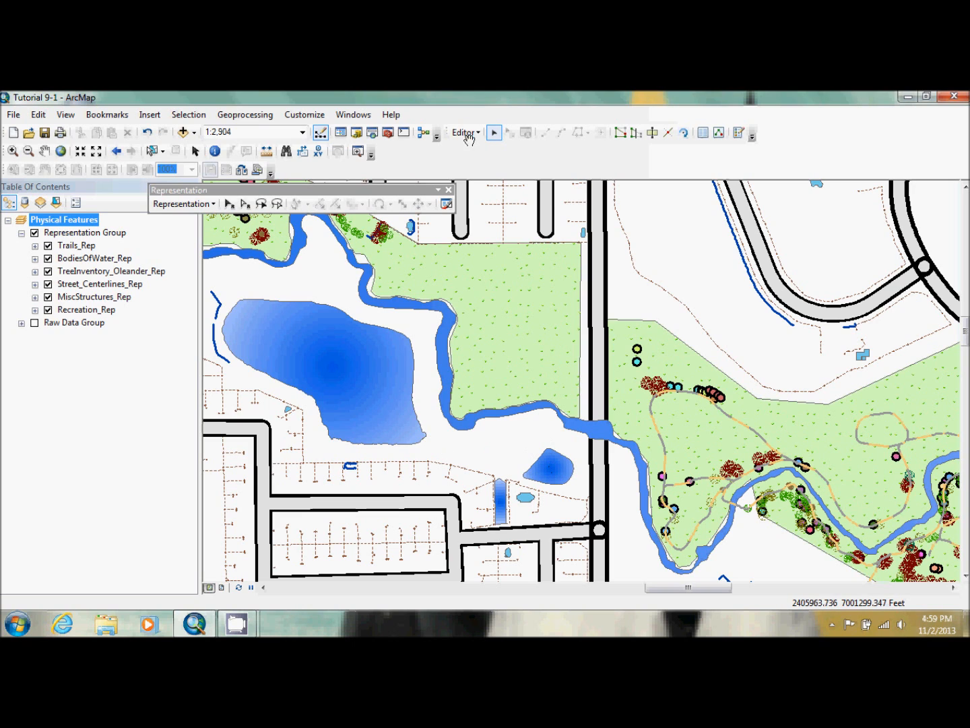
Make BodiesOfWater_Rep the only selectable layer and select the creek's representation where it crosses the north-south road
{"action": "left_click", "coordinate": [230, 203]}
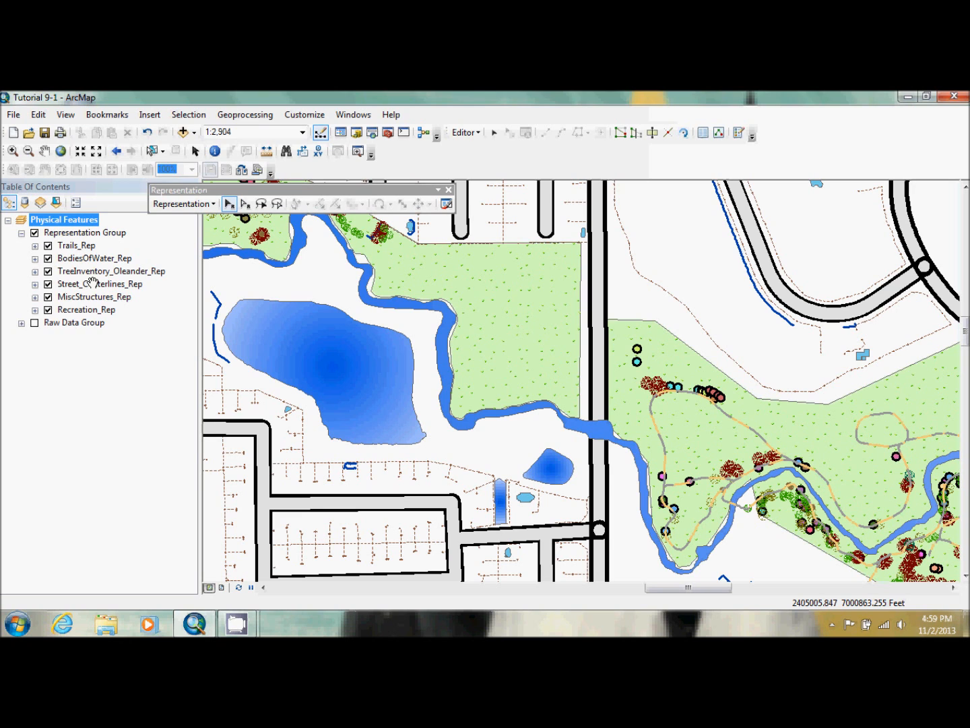
{"action": "right_click", "coordinate": [79, 260]}
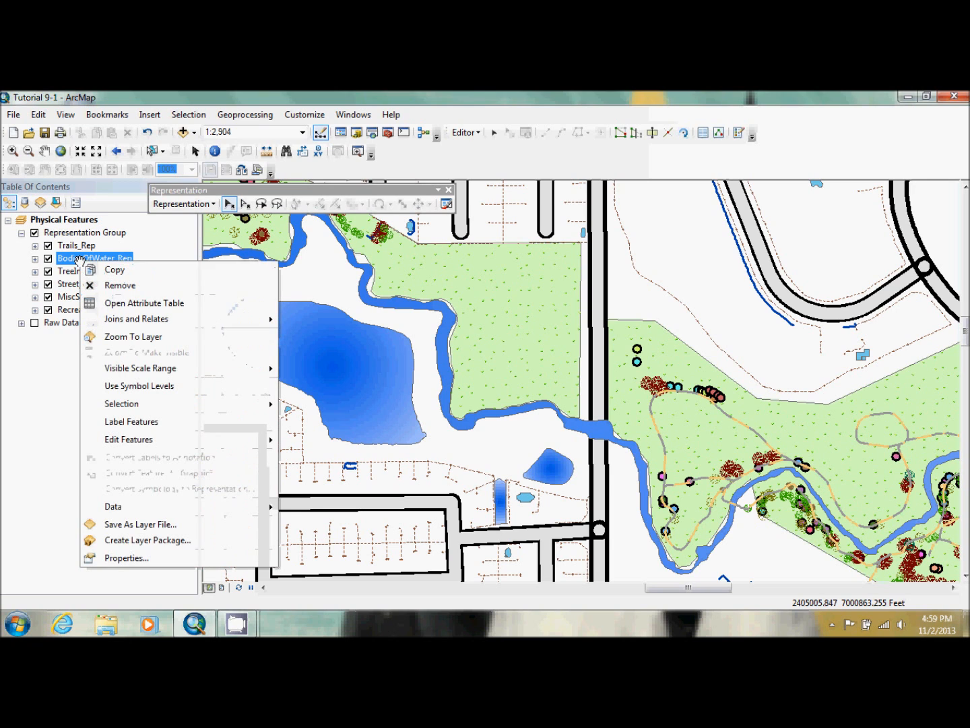
{"action": "mouse_move", "coordinate": [178, 403]}
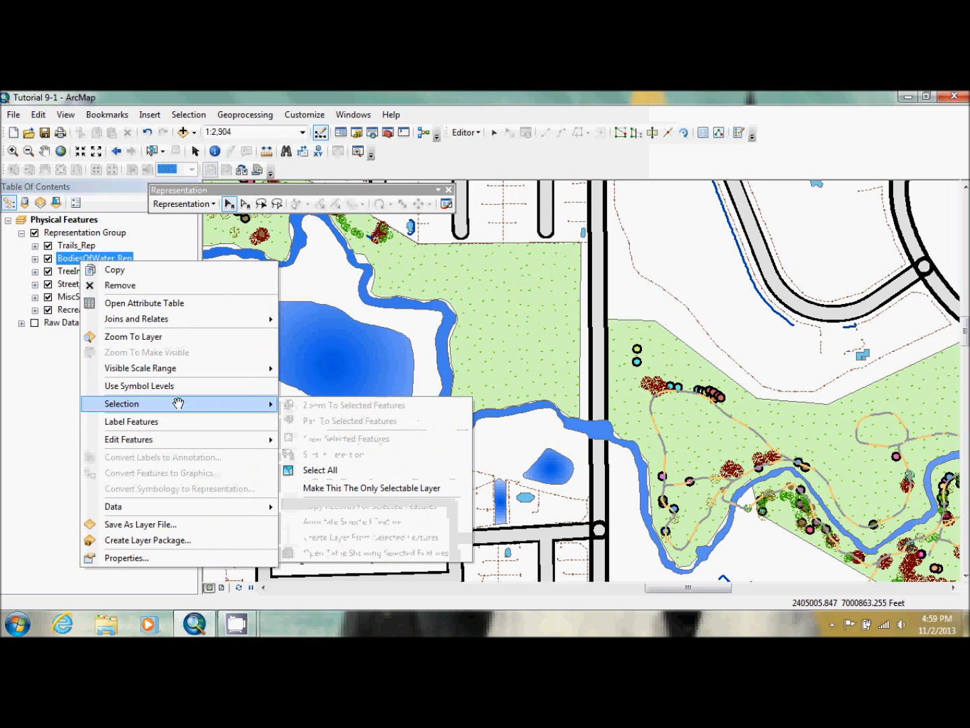
{"action": "left_click", "coordinate": [368, 487]}
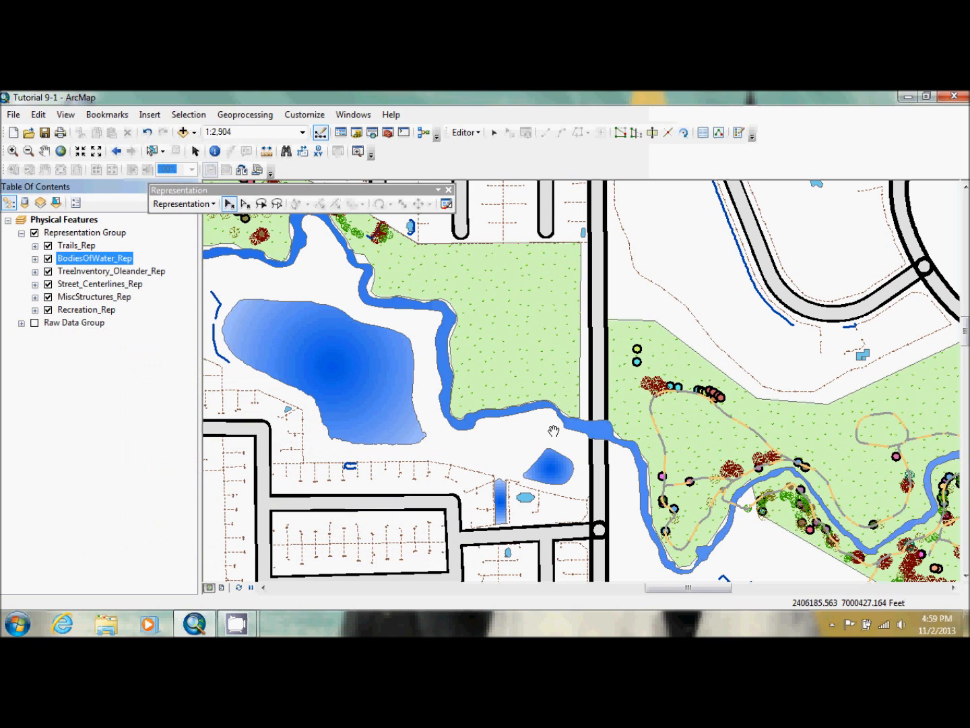
{"action": "left_click", "coordinate": [581, 427]}
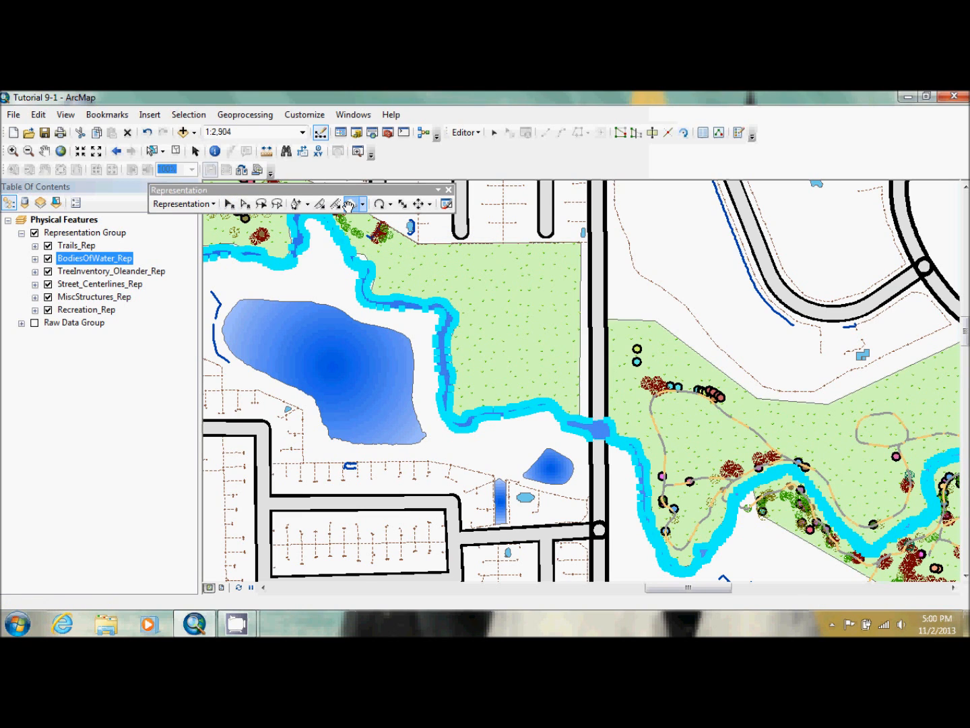
Activate the Erase tool for the selected creek and set a circular eraser of 32 points
{"action": "left_click", "coordinate": [349, 205]}
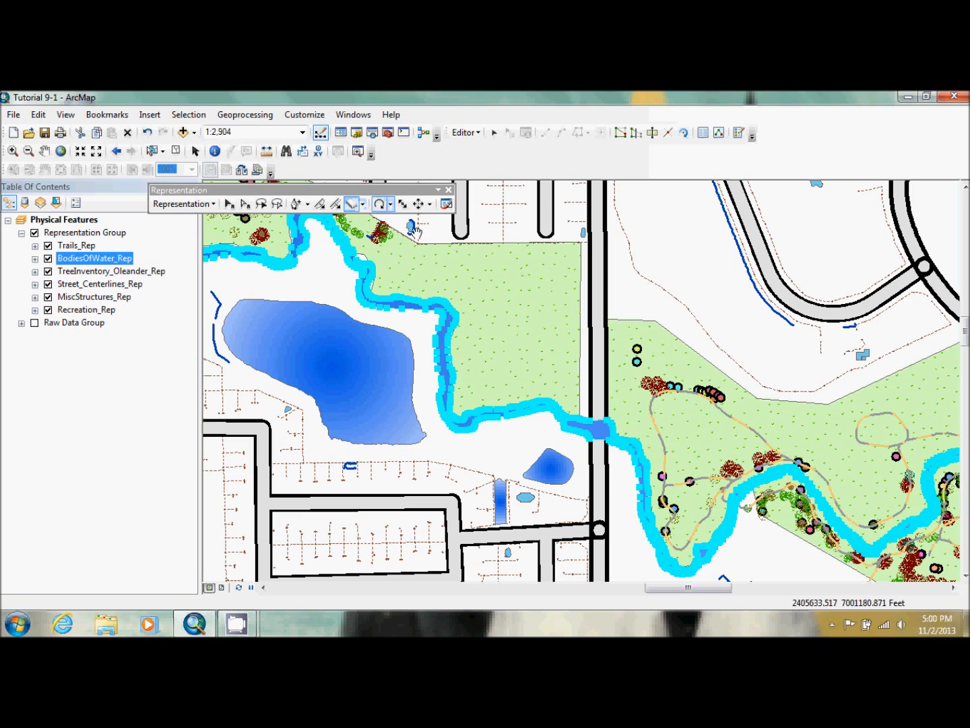
{"action": "right_click", "coordinate": [516, 306]}
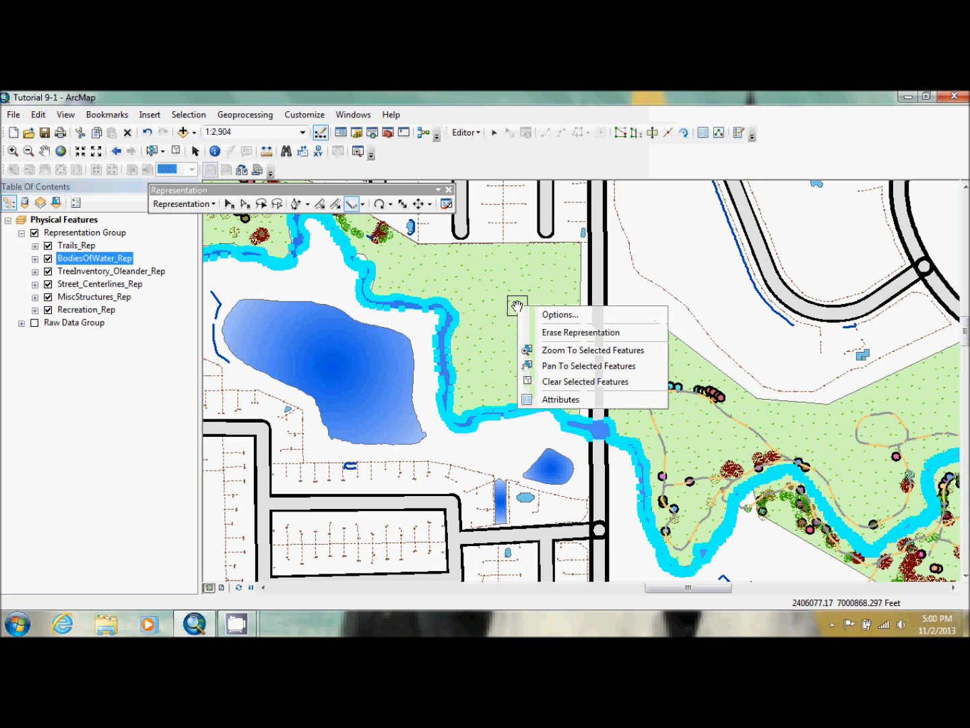
{"action": "left_click", "coordinate": [552, 316]}
{"action": "left_click", "coordinate": [409, 349]}
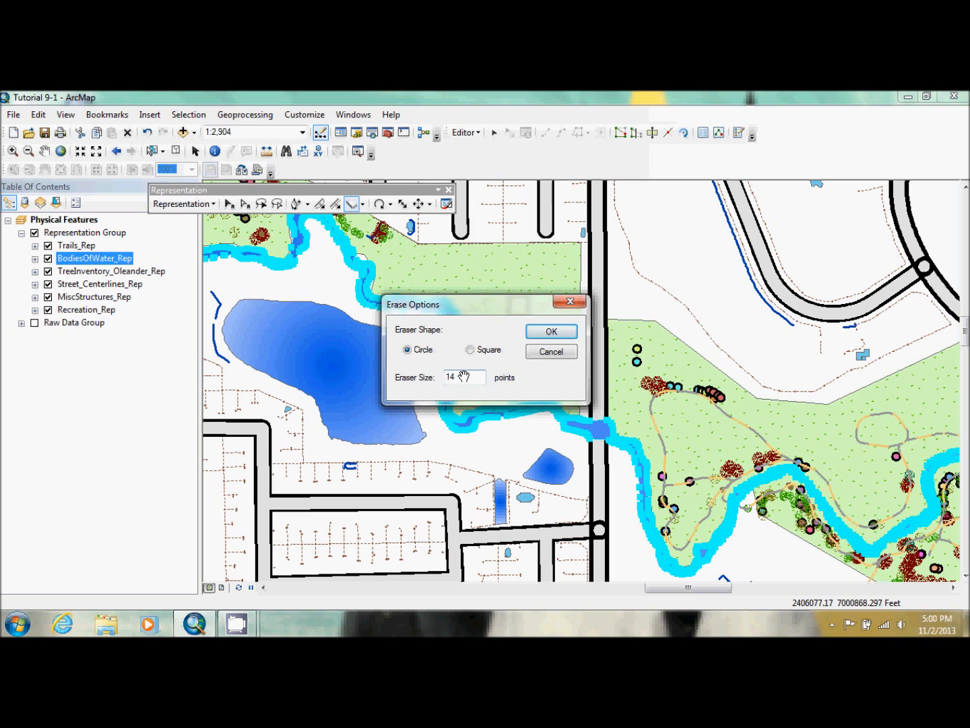
{"action": "key", "text": "BackSpace"}
{"action": "key", "text": "BackSpace"}
{"action": "type", "text": "32"}
{"action": "key", "text": "BackSpace"}
{"action": "type", "text": "6"}
{"action": "key", "text": "BackSpace"}
{"action": "type", "text": "2"}
{"action": "left_click", "coordinate": [551, 331]}
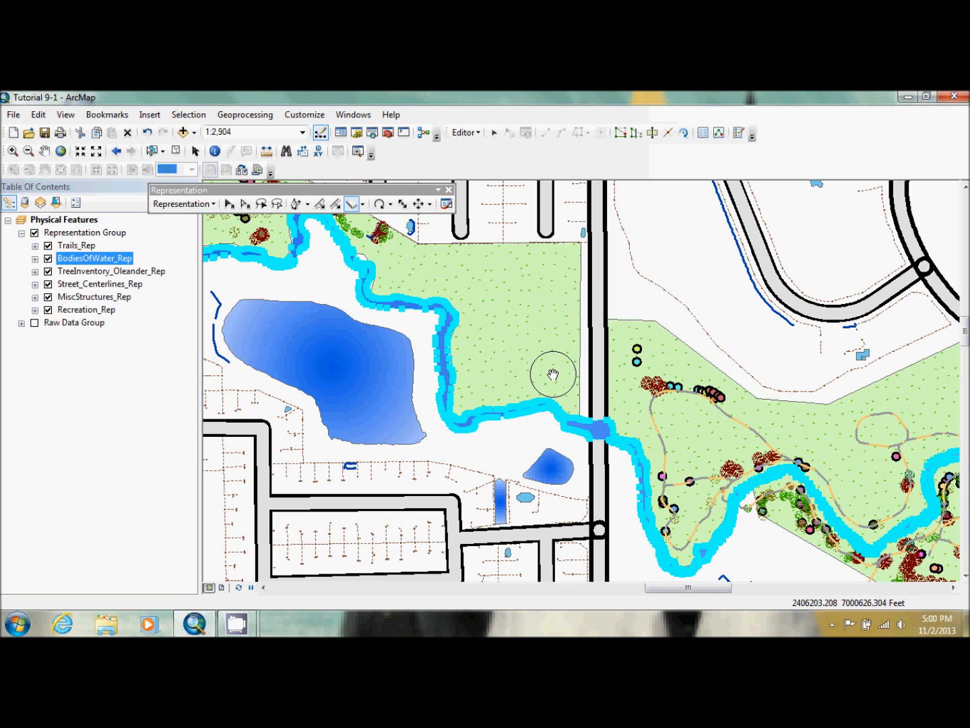
Try erasing the creek at the road crossing with the circular eraser, and undo the erasure
{"action": "left_click", "coordinate": [598, 431]}
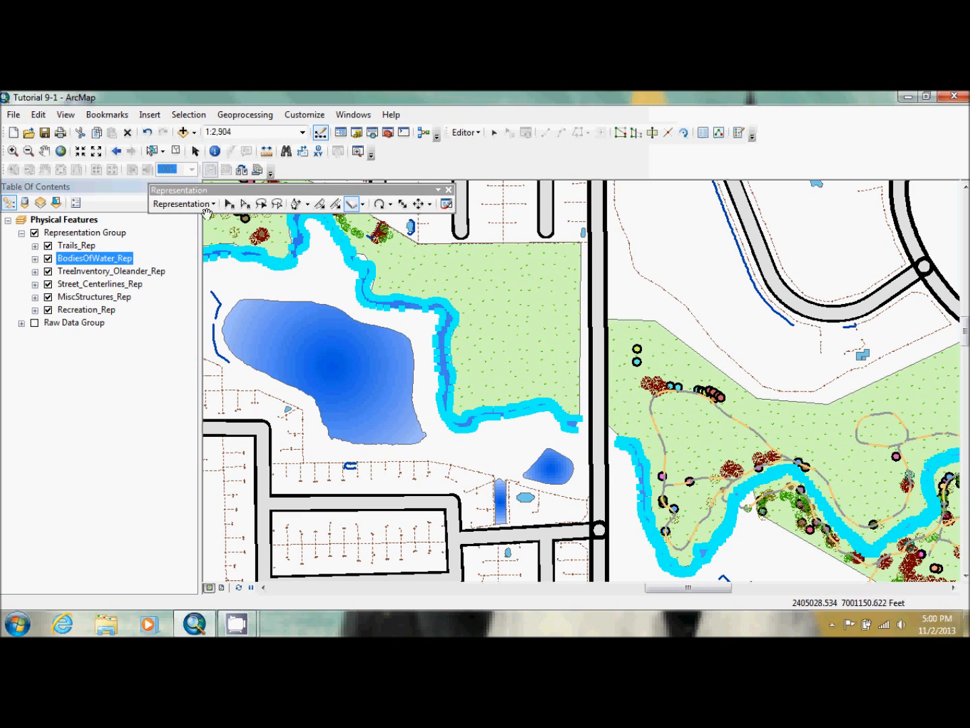
{"action": "left_click", "coordinate": [147, 132]}
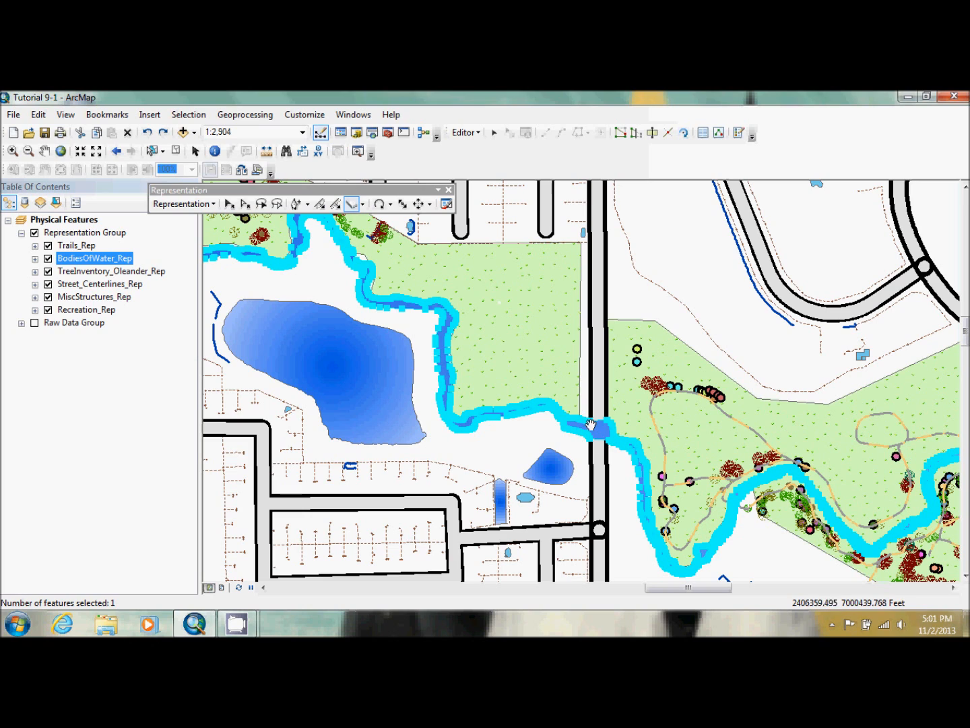
Change the eraser shape to square and set its size to 14 points
{"action": "right_click", "coordinate": [526, 324]}
{"action": "left_click", "coordinate": [550, 332]}
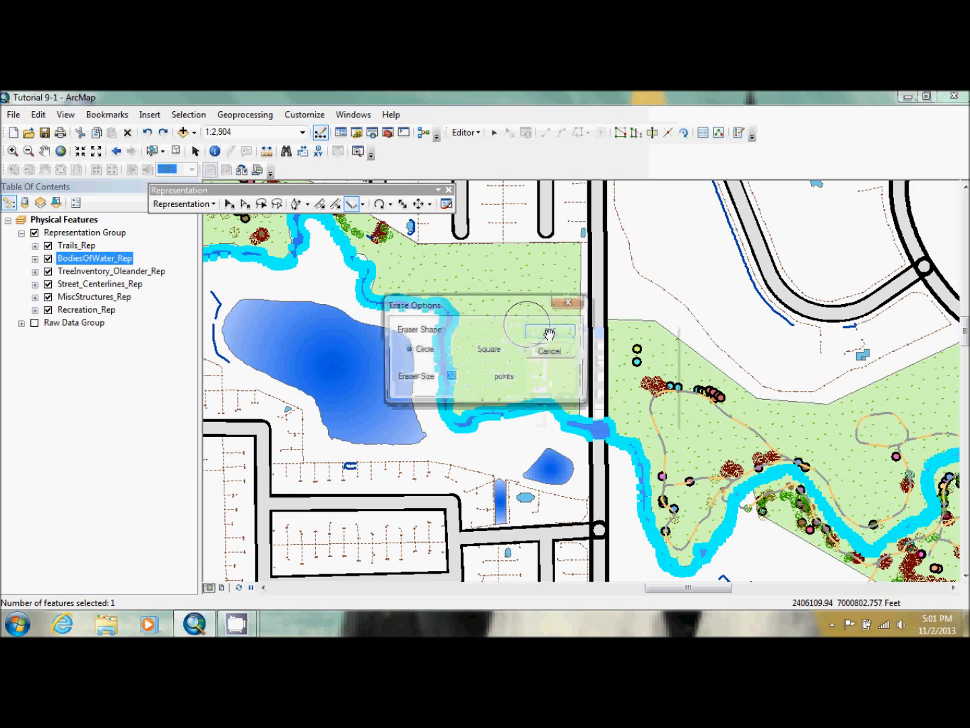
{"action": "left_click", "coordinate": [488, 349]}
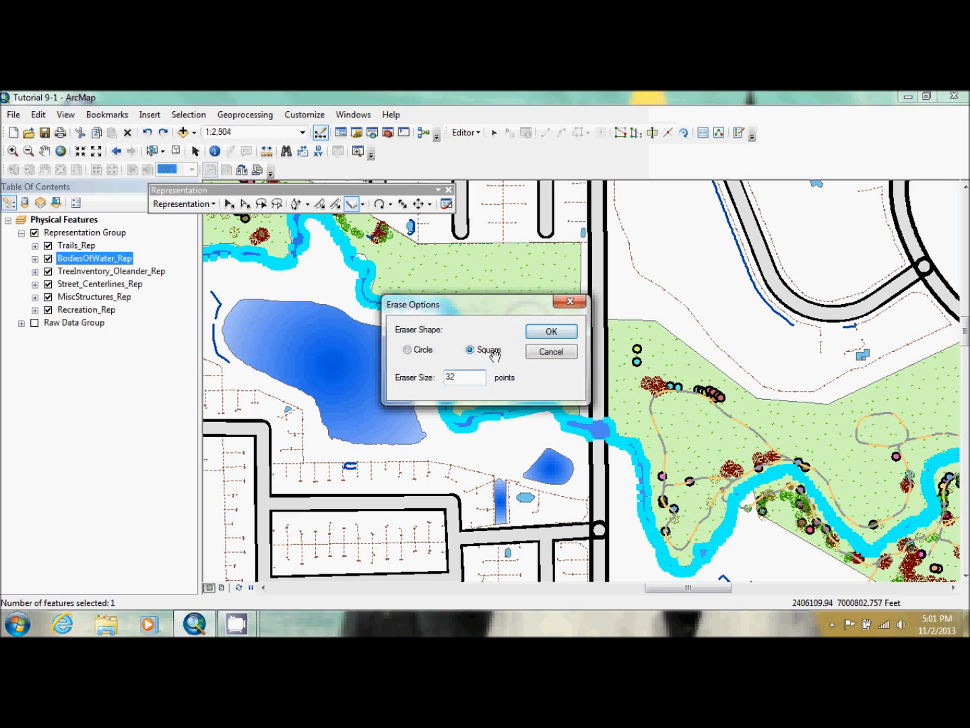
{"action": "double_click", "coordinate": [456, 375]}
{"action": "key", "text": "BackSpace"}
{"action": "type", "text": "14"}
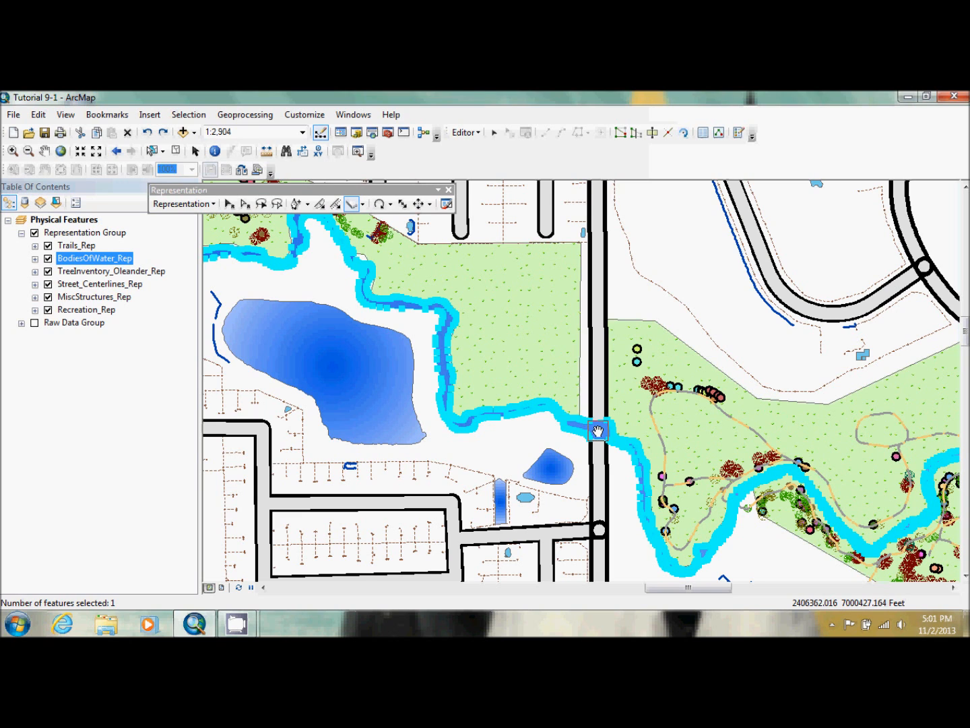
Erase the part of the creek covering the north-south road with the square eraser and clear the selection
{"action": "left_click", "coordinate": [598, 431]}
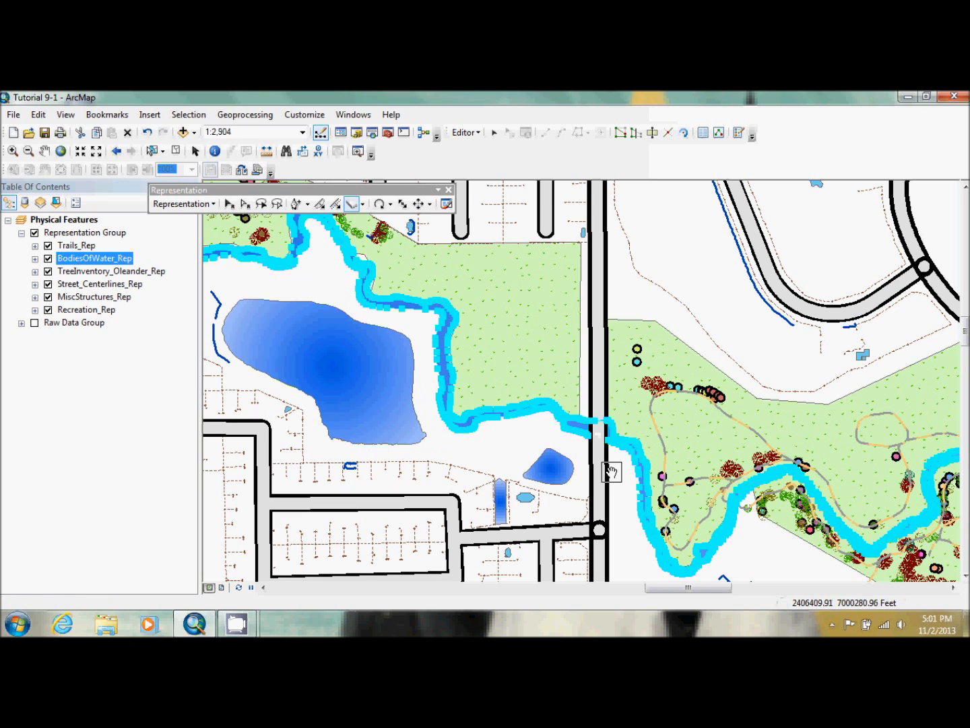
{"action": "left_click", "coordinate": [599, 433]}
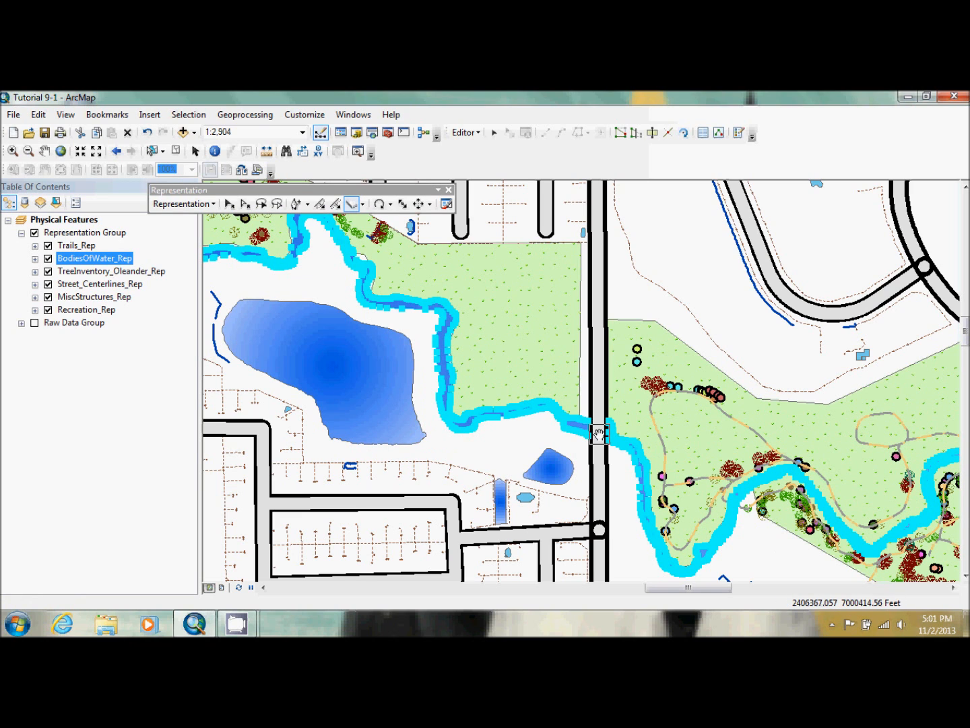
{"action": "left_click", "coordinate": [599, 434]}
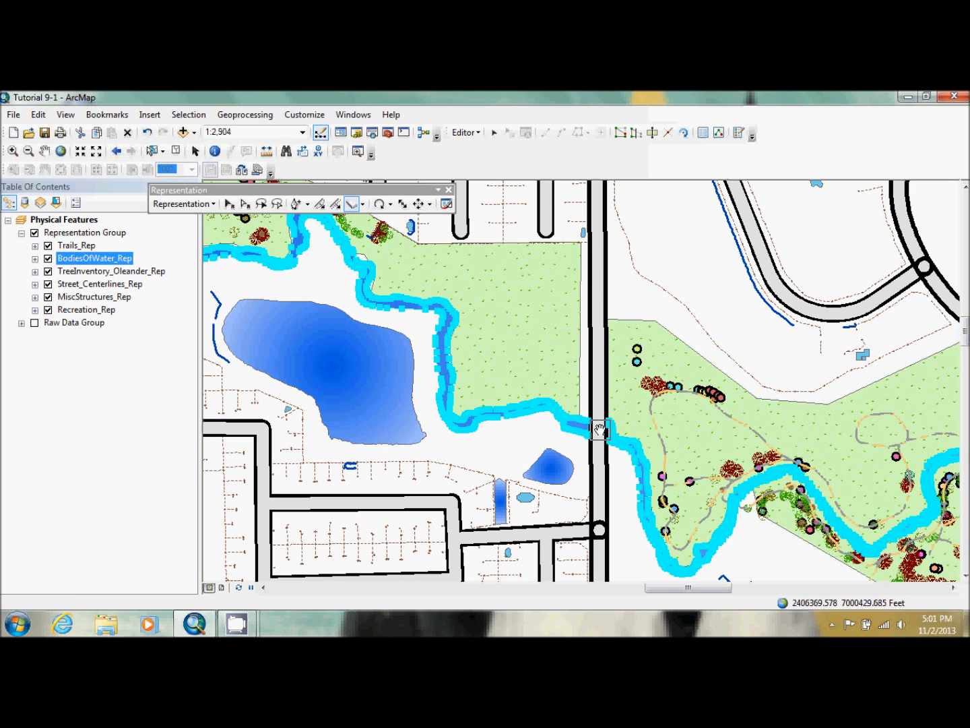
{"action": "left_click", "coordinate": [599, 431]}
{"action": "left_click", "coordinate": [599, 435]}
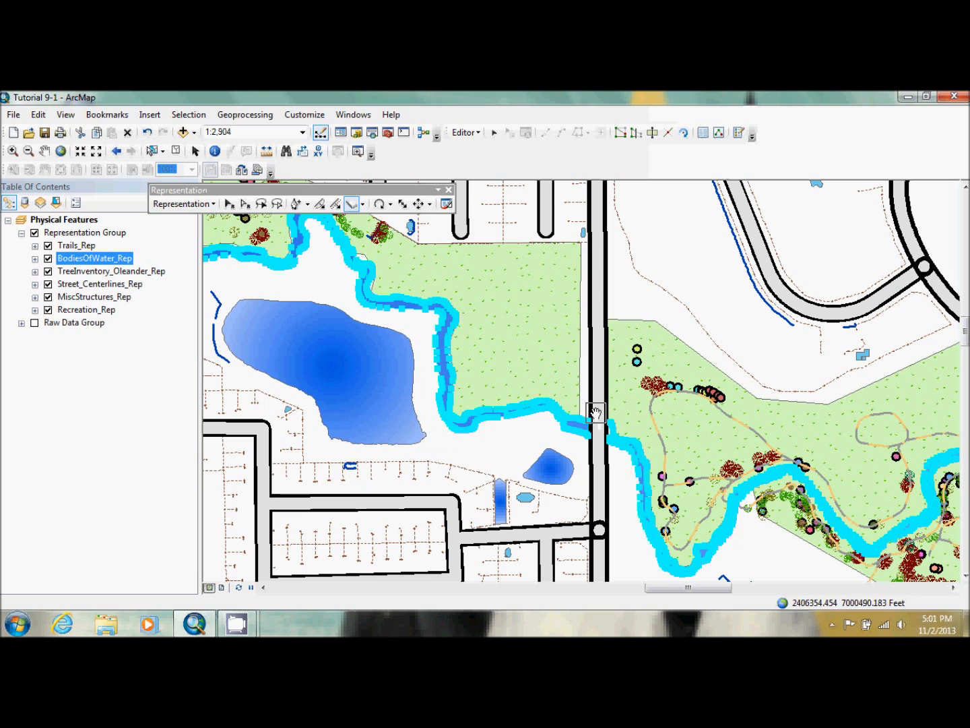
{"action": "left_click", "coordinate": [177, 151]}
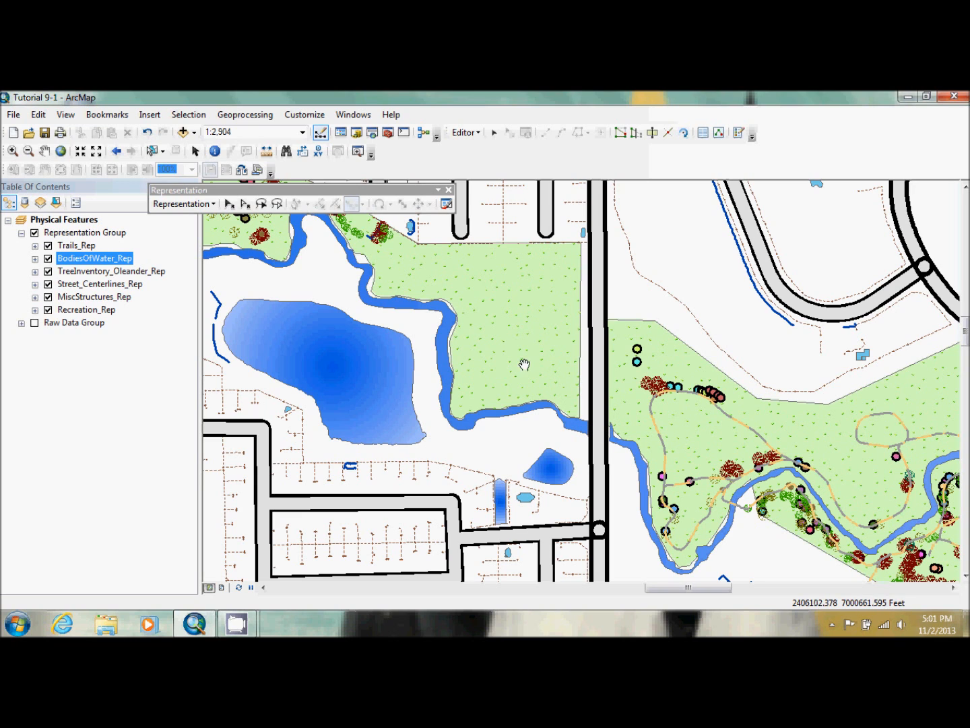
Follow the creek southeast through the park to the highway and back, examining where it crosses other roads
{"action": "left_click", "coordinate": [148, 133]}
{"action": "left_click", "coordinate": [44, 151]}
{"action": "left_click_drag", "start_coordinate": [811, 407], "coordinate": [580, 357]}
{"action": "left_click_drag", "start_coordinate": [814, 452], "coordinate": [584, 358]}
{"action": "left_click_drag", "start_coordinate": [744, 525], "coordinate": [564, 395]}
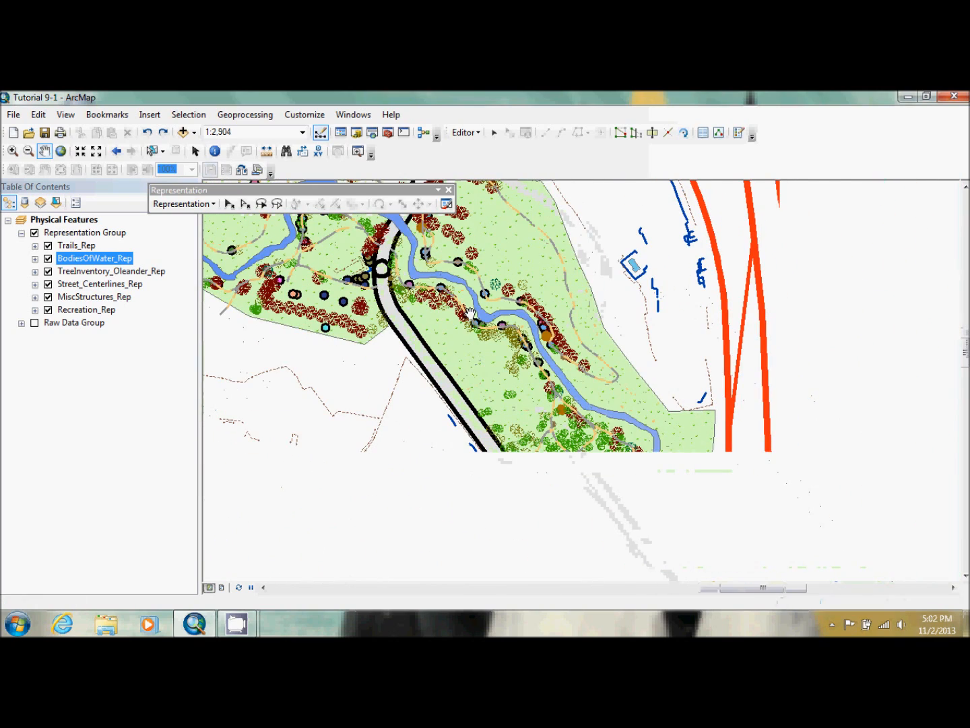
{"action": "left_click_drag", "start_coordinate": [627, 495], "coordinate": [495, 415]}
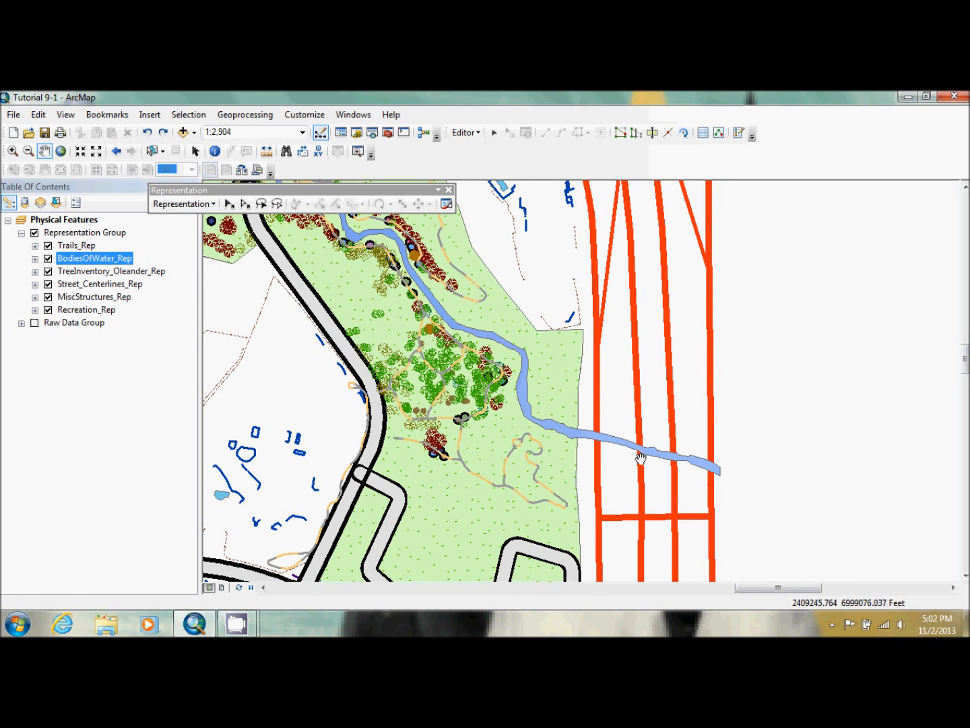
{"action": "mouse_move", "coordinate": [235, 239]}
{"action": "left_mouse_down"}
{"action": "mouse_move", "coordinate": [426, 355]}
{"action": "mouse_move", "coordinate": [558, 353]}
{"action": "mouse_move", "coordinate": [537, 417]}
{"action": "left_mouse_up"}
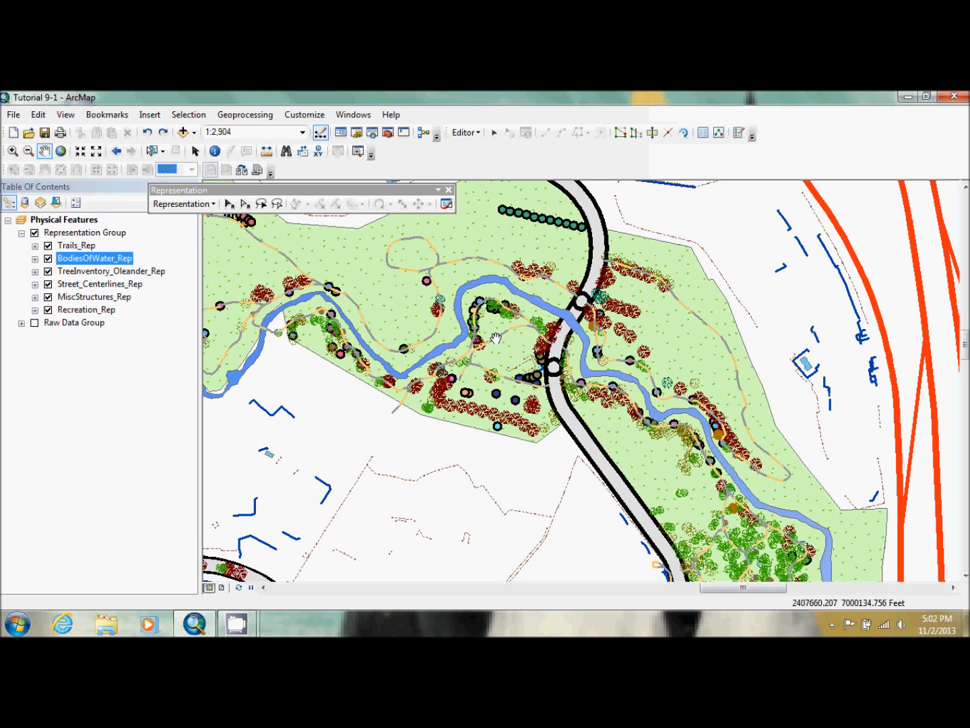
Load the Lake at Dog Park bookmark file into the map's bookmarks and zoom to that bookmark
{"action": "left_click", "coordinate": [97, 113]}
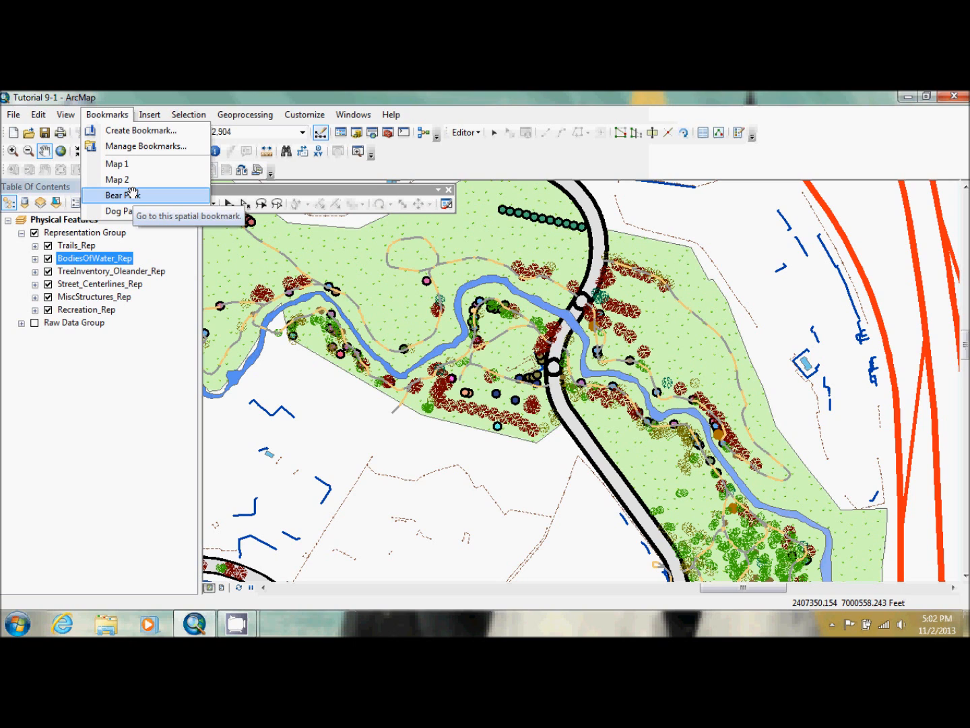
{"action": "left_click", "coordinate": [139, 212]}
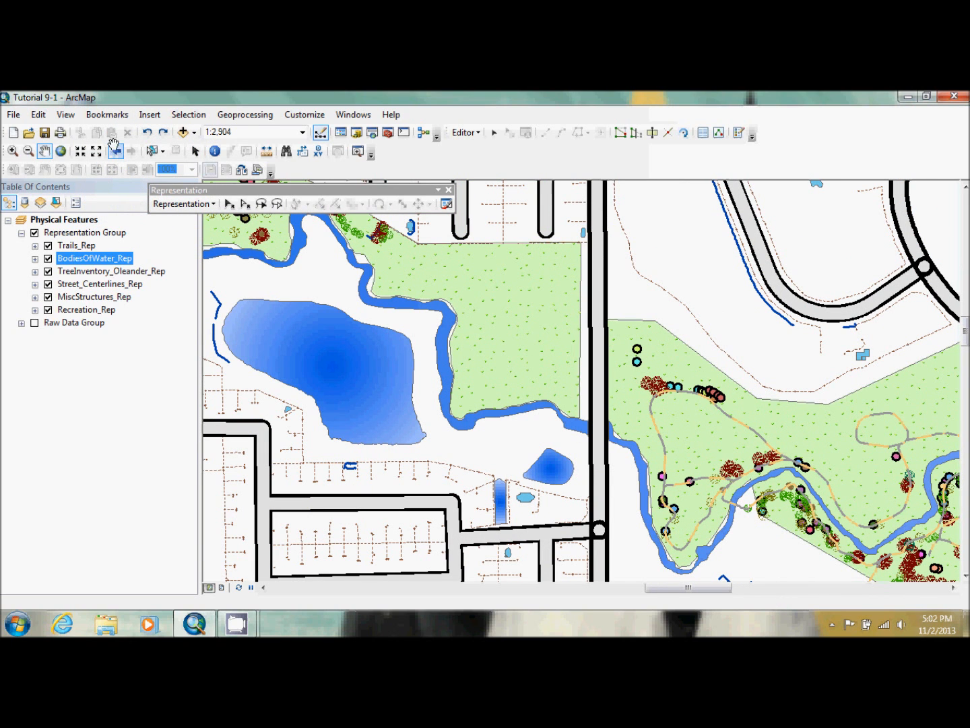
{"action": "left_click", "coordinate": [109, 115]}
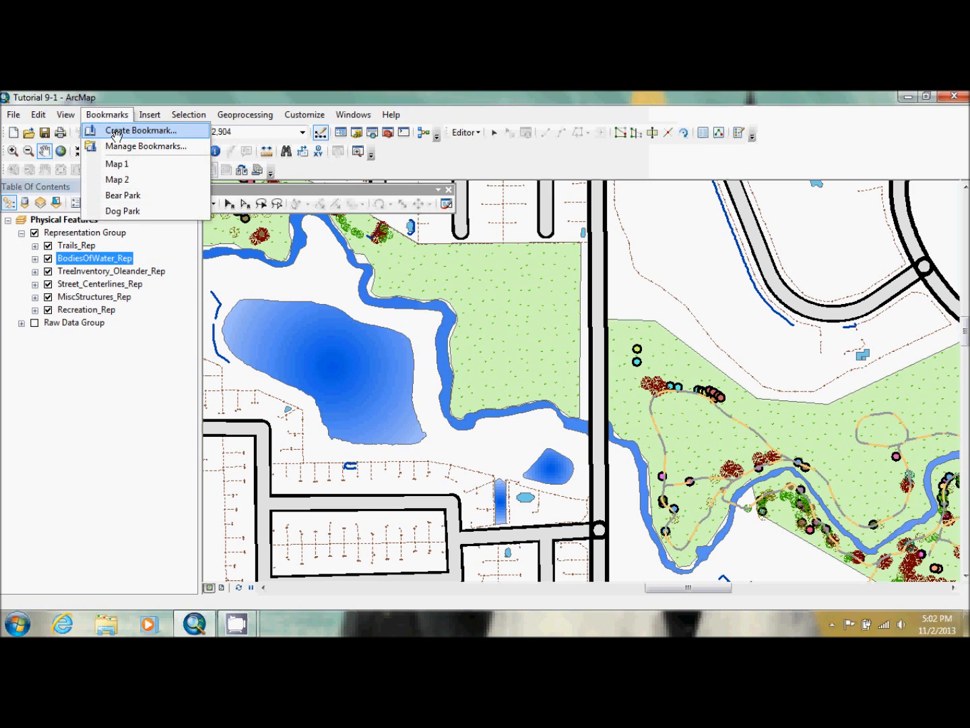
{"action": "left_click", "coordinate": [121, 145]}
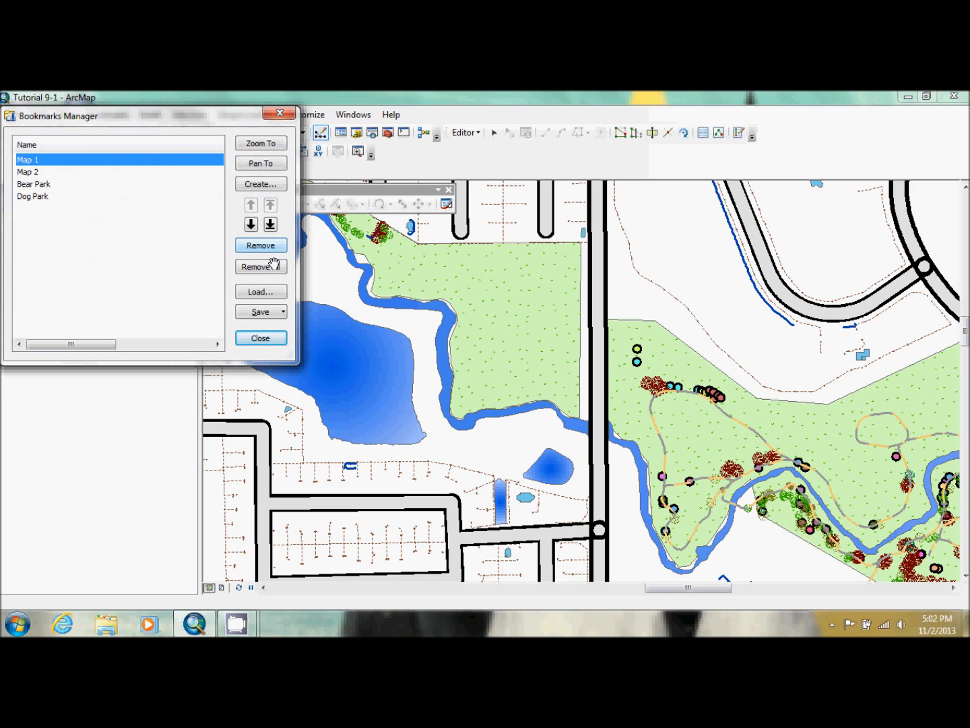
{"action": "left_click", "coordinate": [267, 288]}
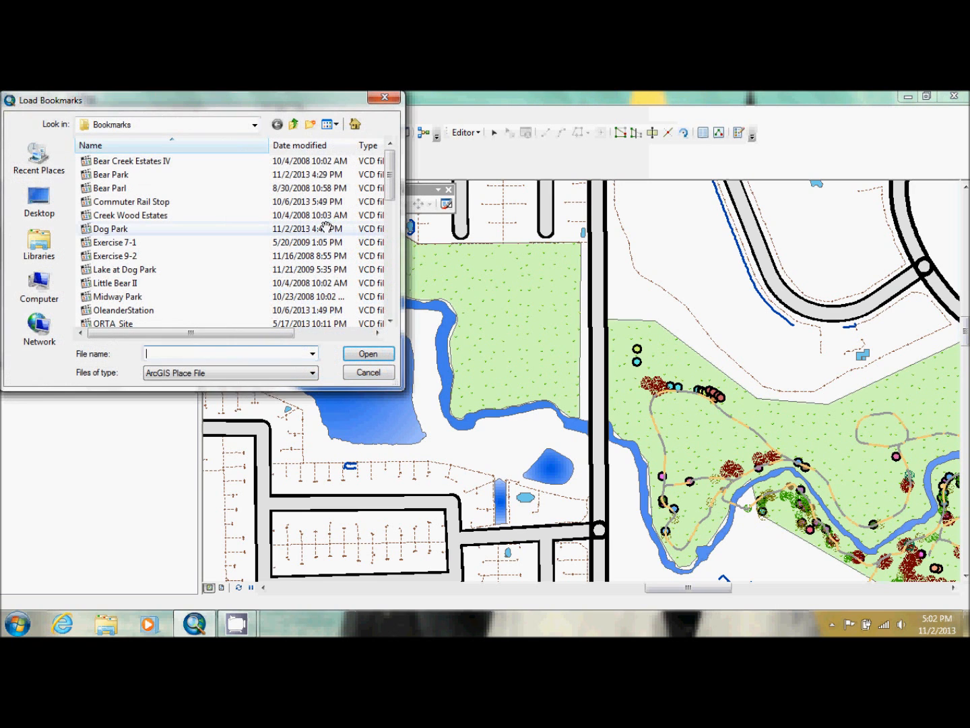
{"action": "left_click", "coordinate": [223, 268]}
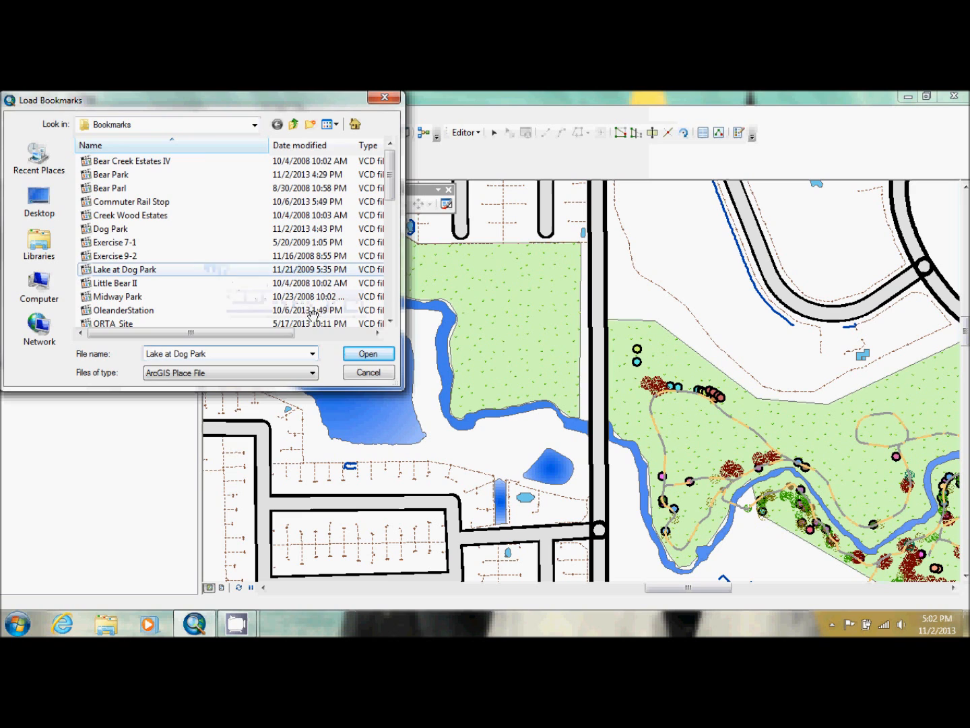
{"action": "left_click", "coordinate": [361, 352]}
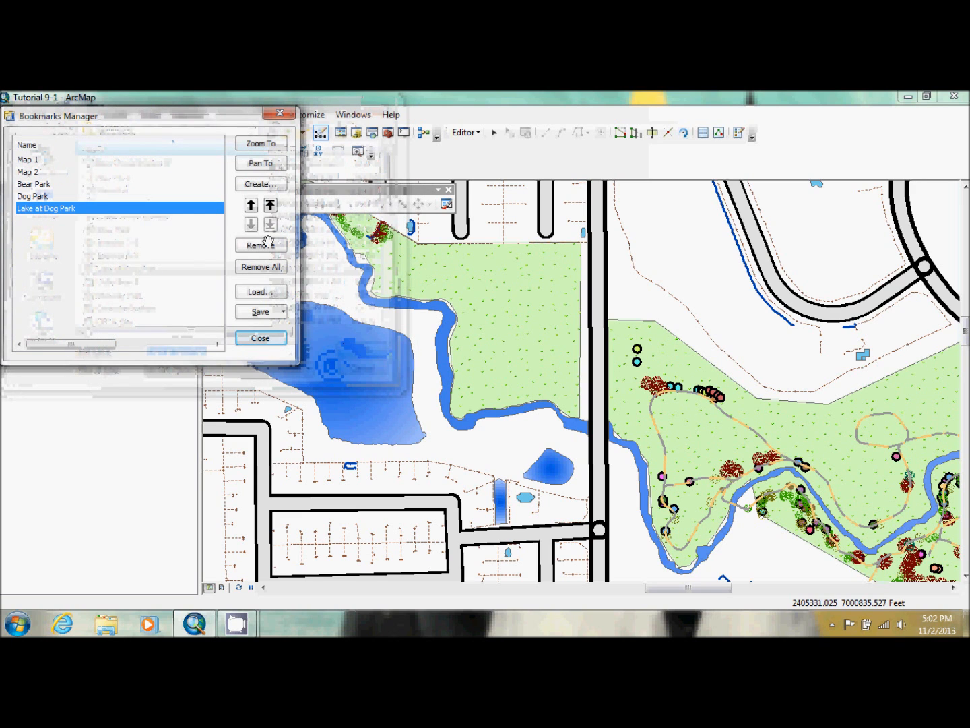
{"action": "left_click", "coordinate": [261, 139]}
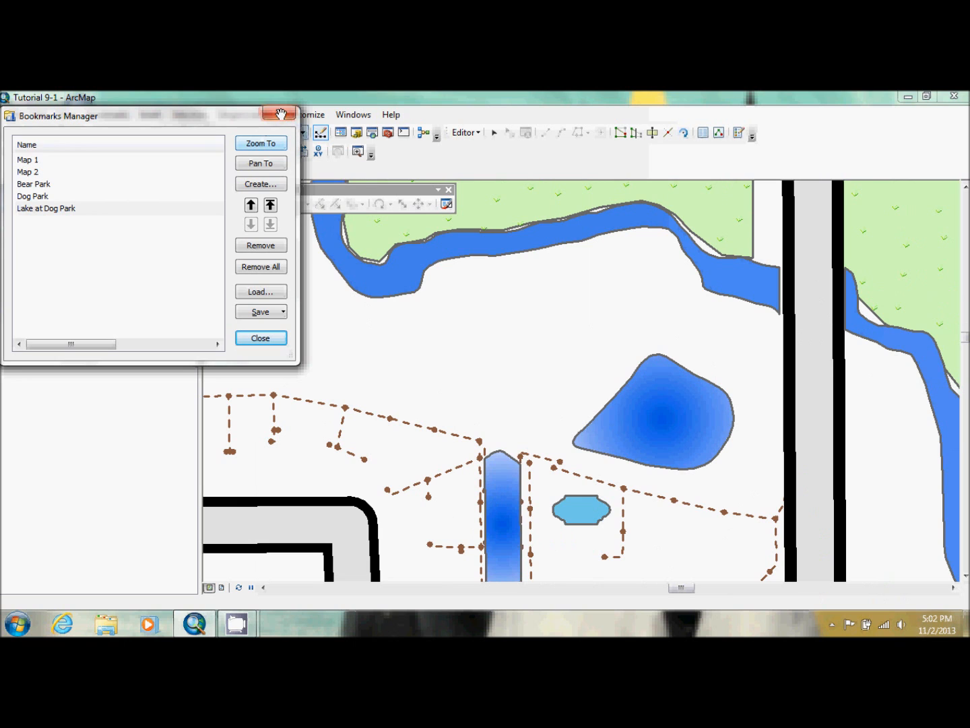
{"action": "left_click", "coordinate": [281, 113]}
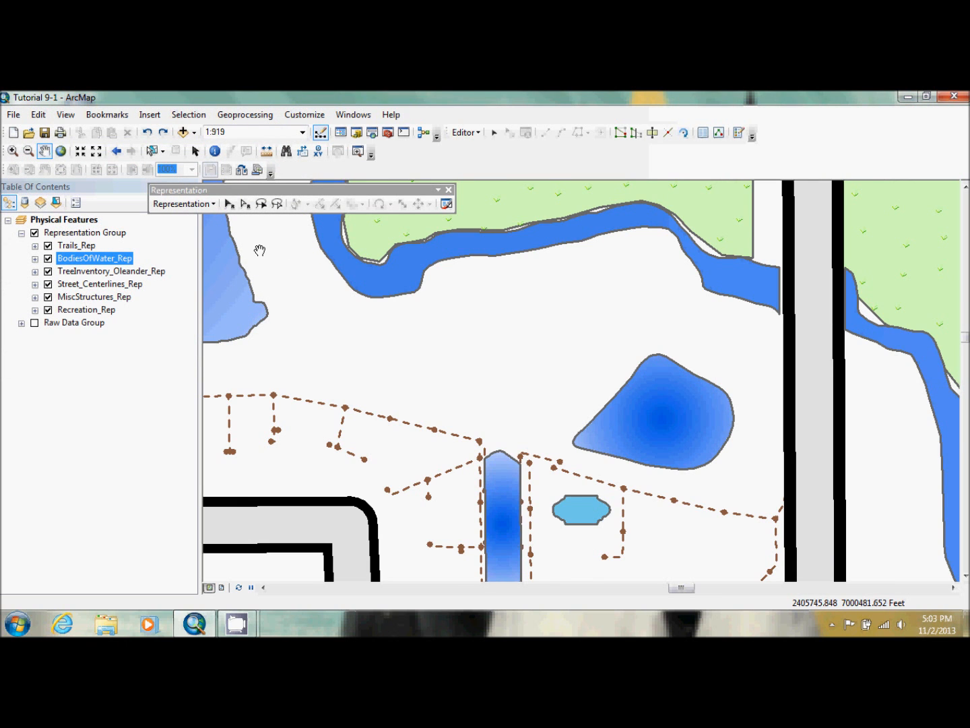
Try moving a single vertex on the small pond's northeast edge northward with Direct Select, undo the move and clear the selection
{"action": "left_click", "coordinate": [229, 204]}
{"action": "left_click", "coordinate": [654, 424]}
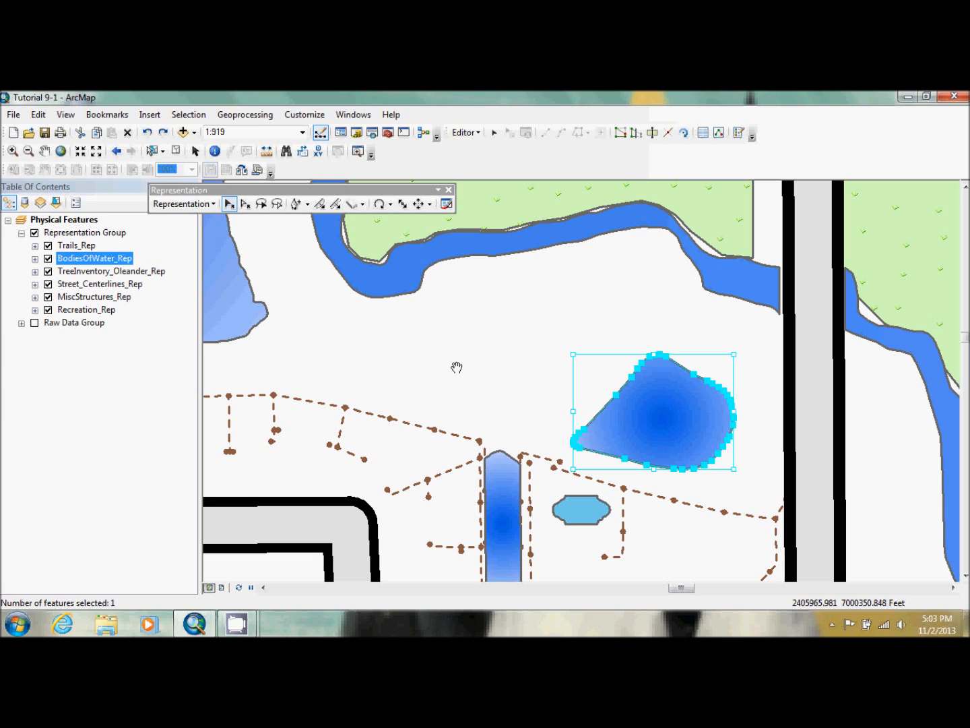
{"action": "left_click", "coordinate": [244, 203]}
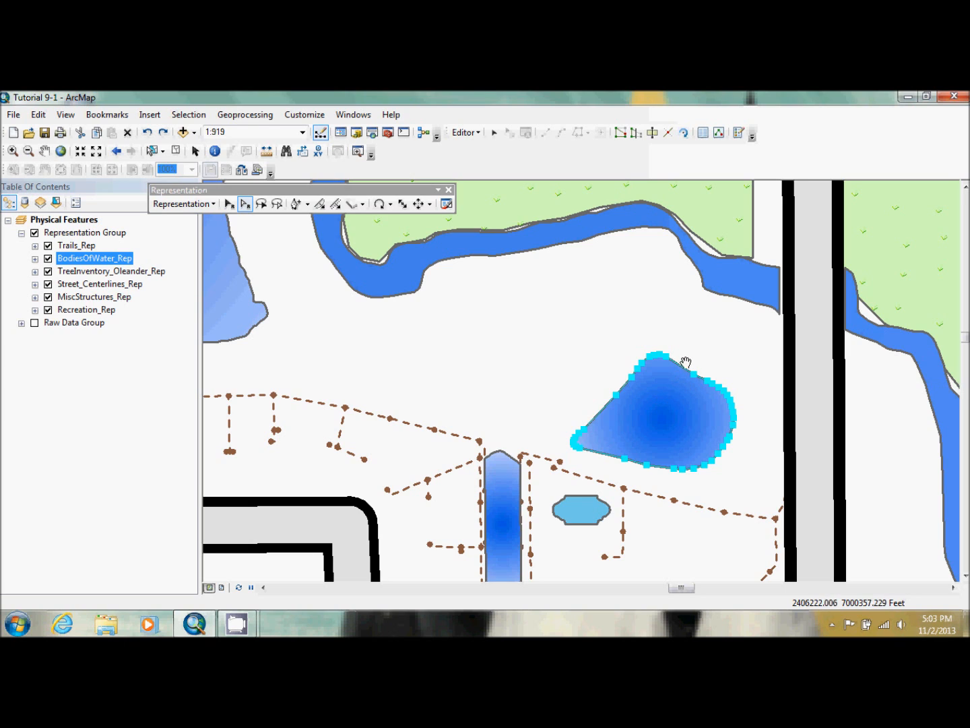
{"action": "left_click", "coordinate": [697, 378]}
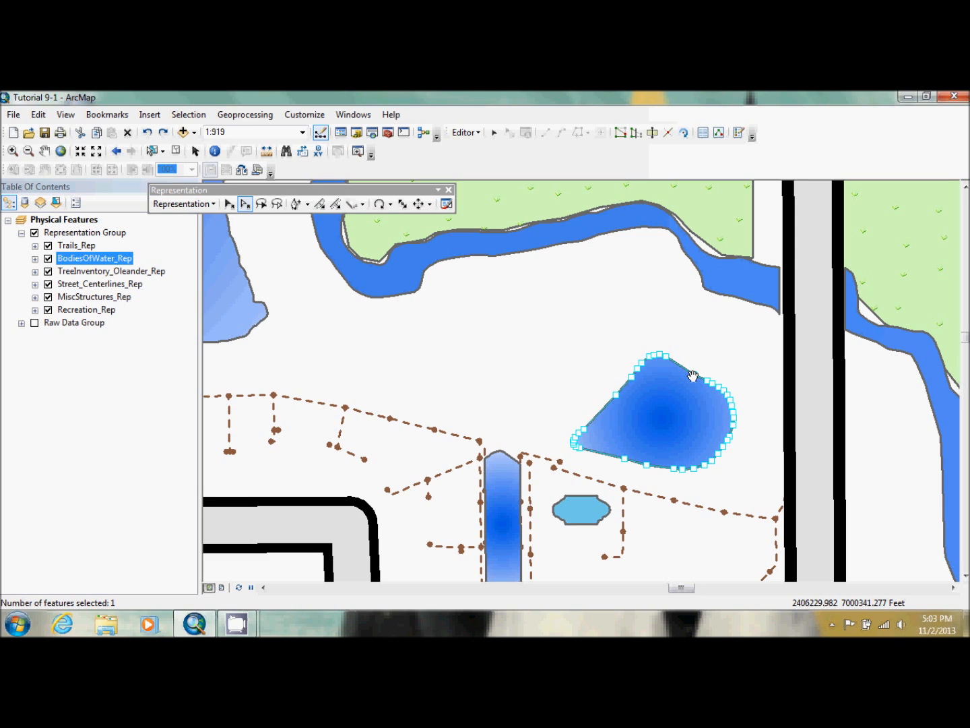
{"action": "left_click_drag", "start_coordinate": [691, 375], "coordinate": [704, 307]}
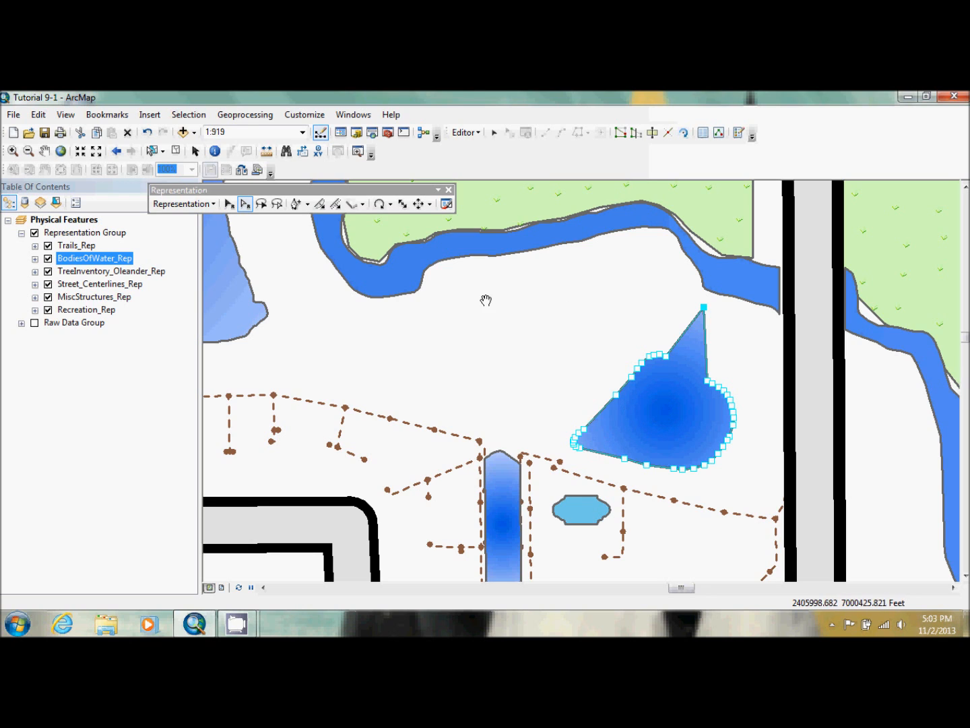
{"action": "key", "text": "Delete"}
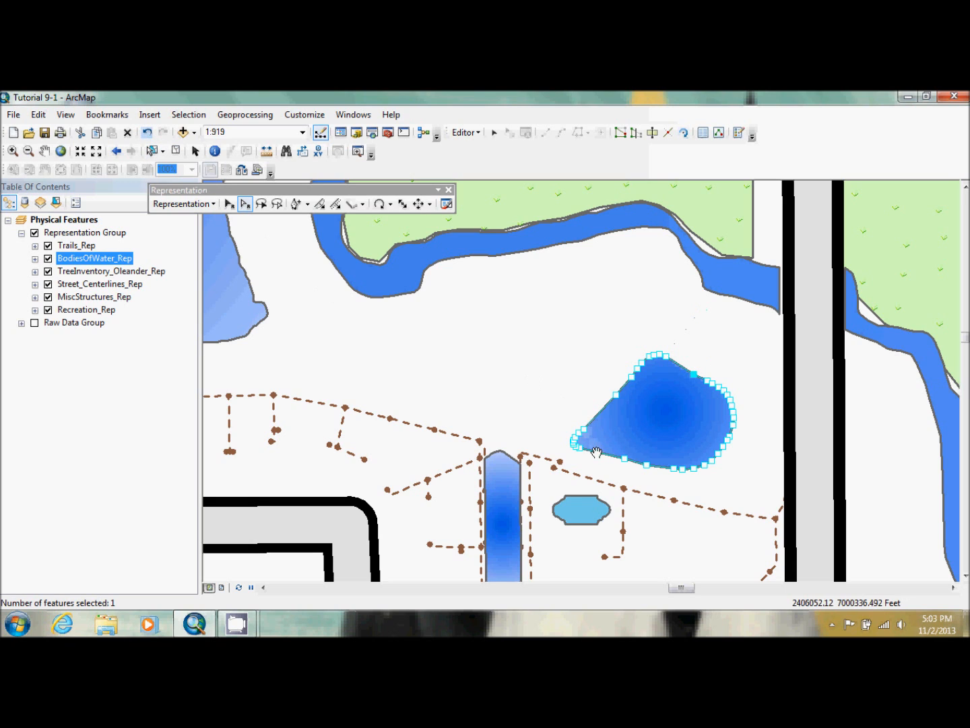
{"action": "mouse_move", "coordinate": [591, 461]}
{"action": "left_mouse_down"}
{"action": "mouse_move", "coordinate": [647, 363]}
{"action": "mouse_move", "coordinate": [631, 342]}
{"action": "mouse_move", "coordinate": [625, 438]}
{"action": "mouse_move", "coordinate": [598, 458]}
{"action": "left_mouse_up"}
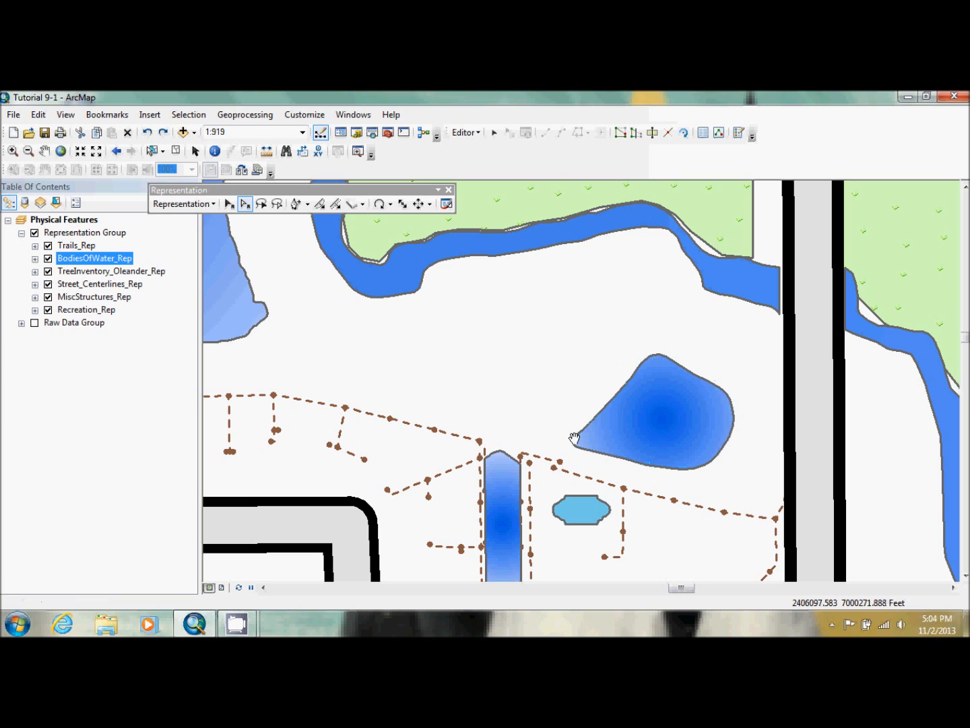
Stretch the small pond by moving its northern vertex group up near the creek and its western tip vertices farther west
{"action": "left_click", "coordinate": [618, 426]}
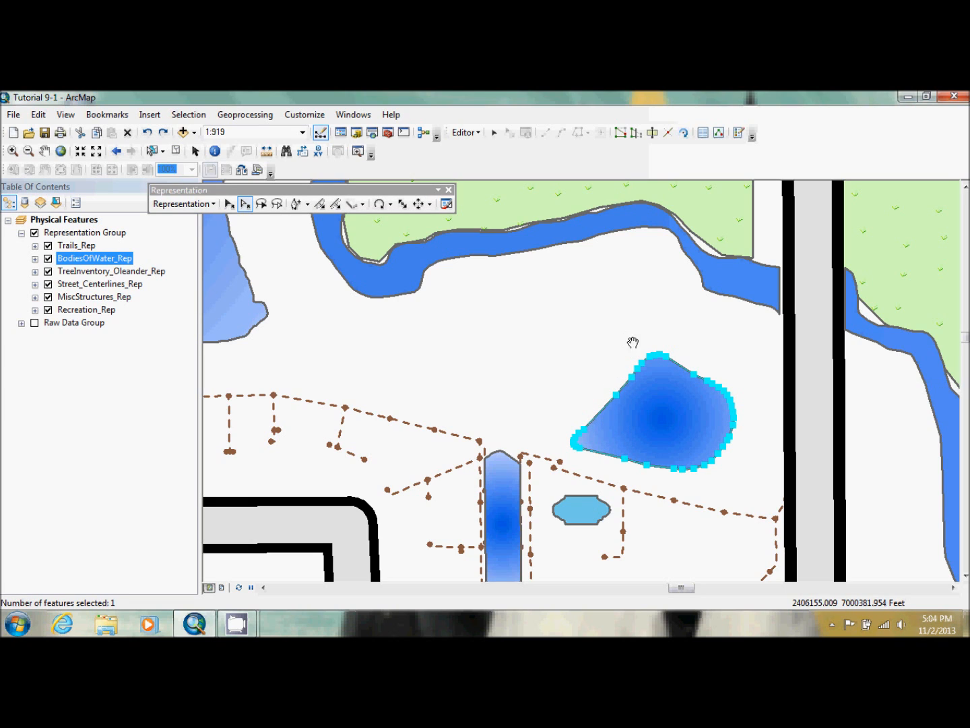
{"action": "left_click_drag", "start_coordinate": [657, 357], "coordinate": [615, 248]}
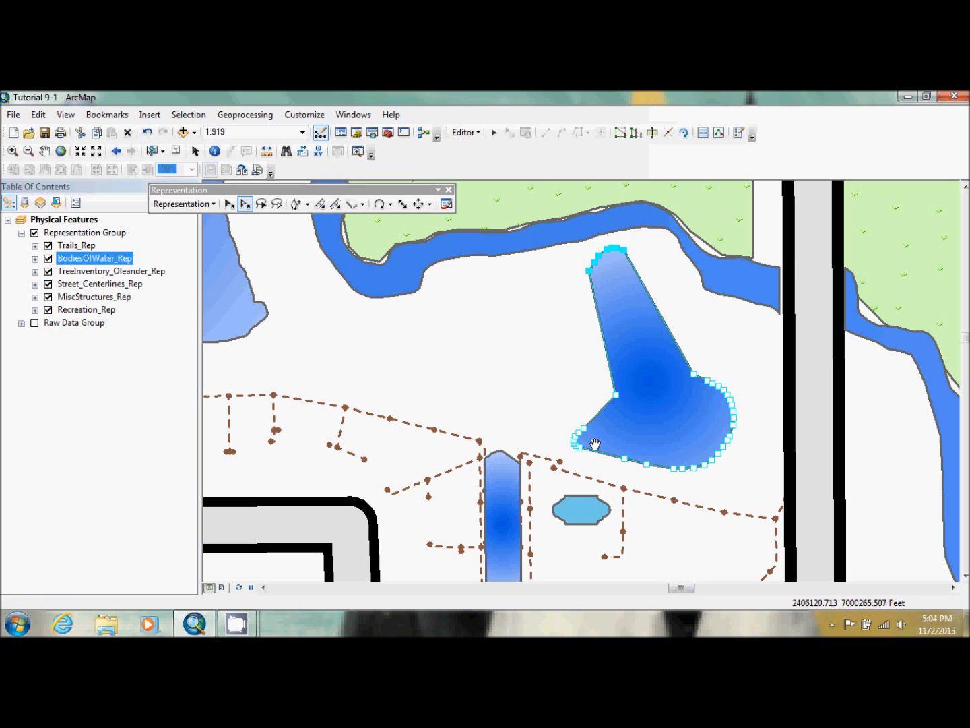
{"action": "left_click_drag", "start_coordinate": [592, 452], "coordinate": [420, 389]}
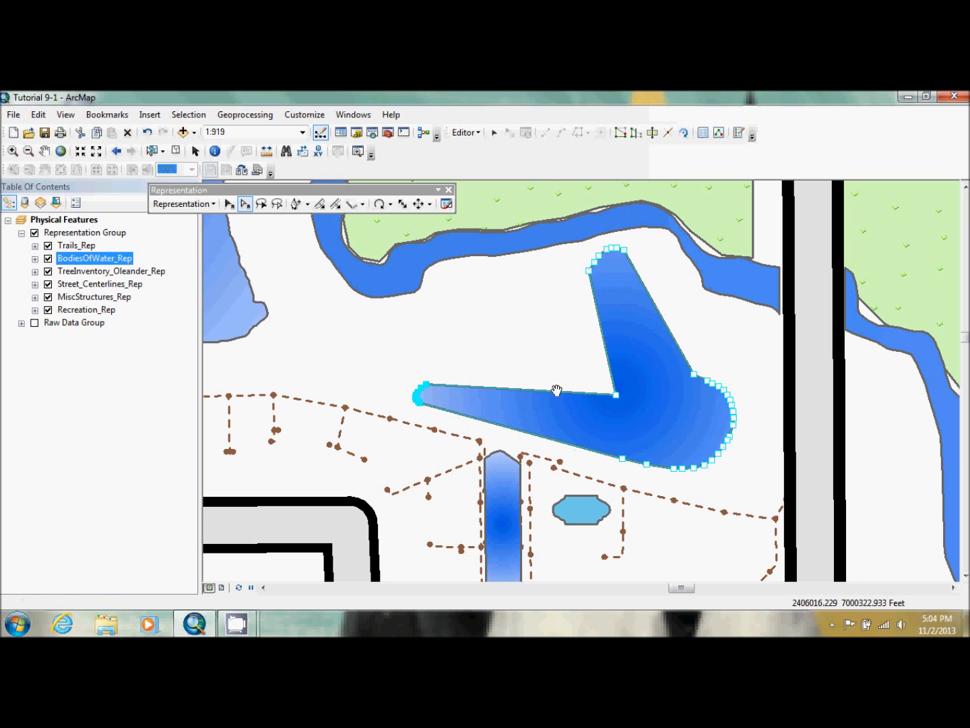
Move the single vertex between the pond's two stretched arms northwest toward the creek to fill out the shape
{"action": "left_click", "coordinate": [615, 393]}
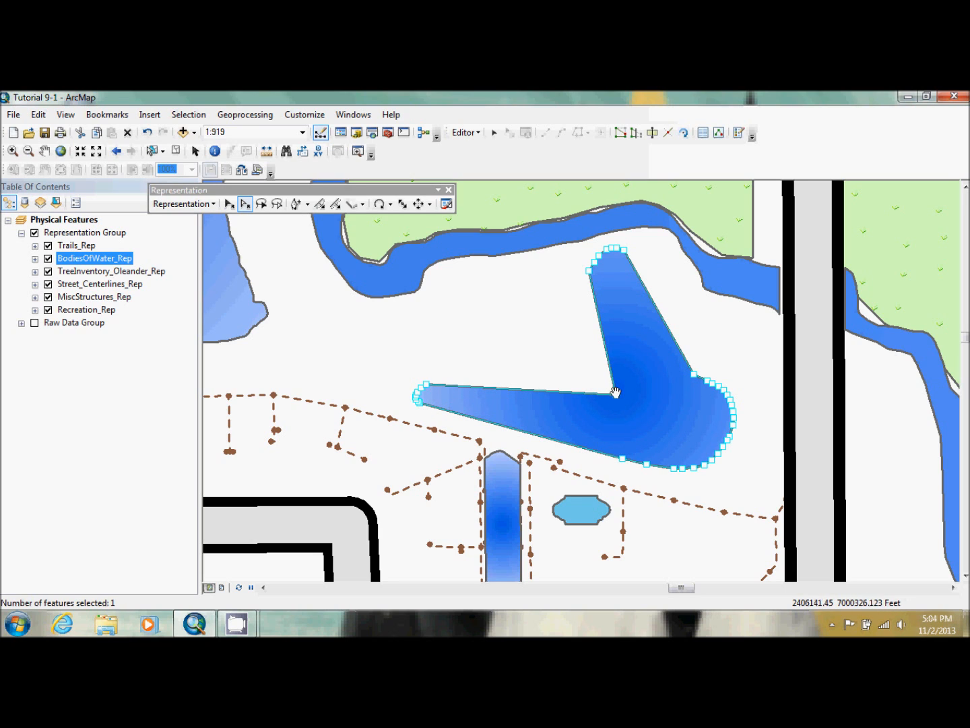
{"action": "left_click_drag", "start_coordinate": [616, 395], "coordinate": [548, 360]}
{"action": "left_click_drag", "start_coordinate": [462, 326], "coordinate": [442, 295]}
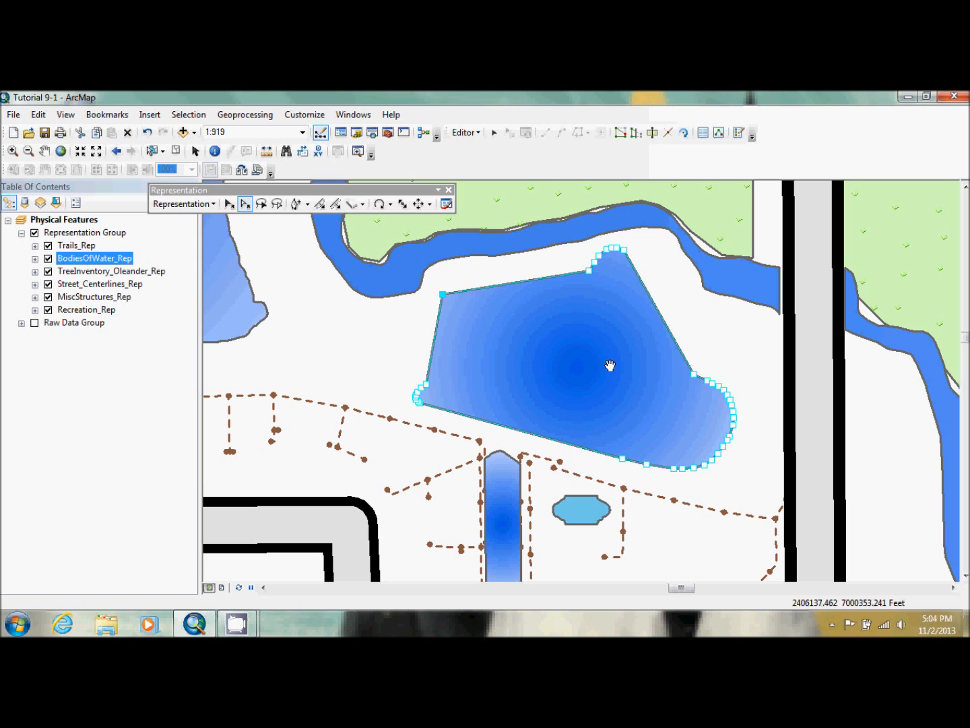
{"action": "mouse_move", "coordinate": [231, 611]}
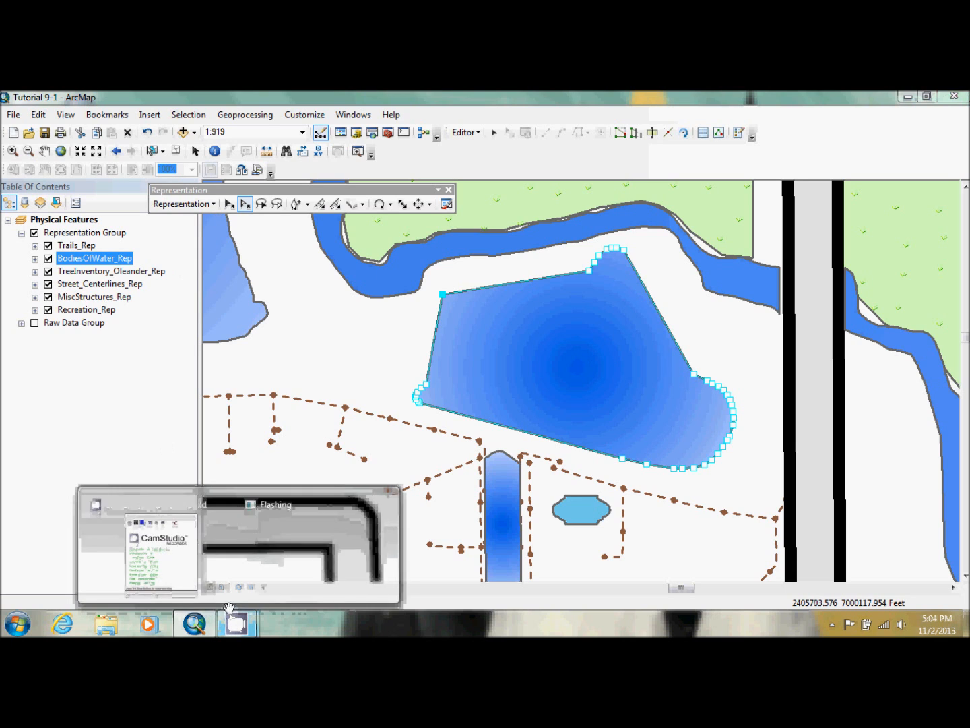